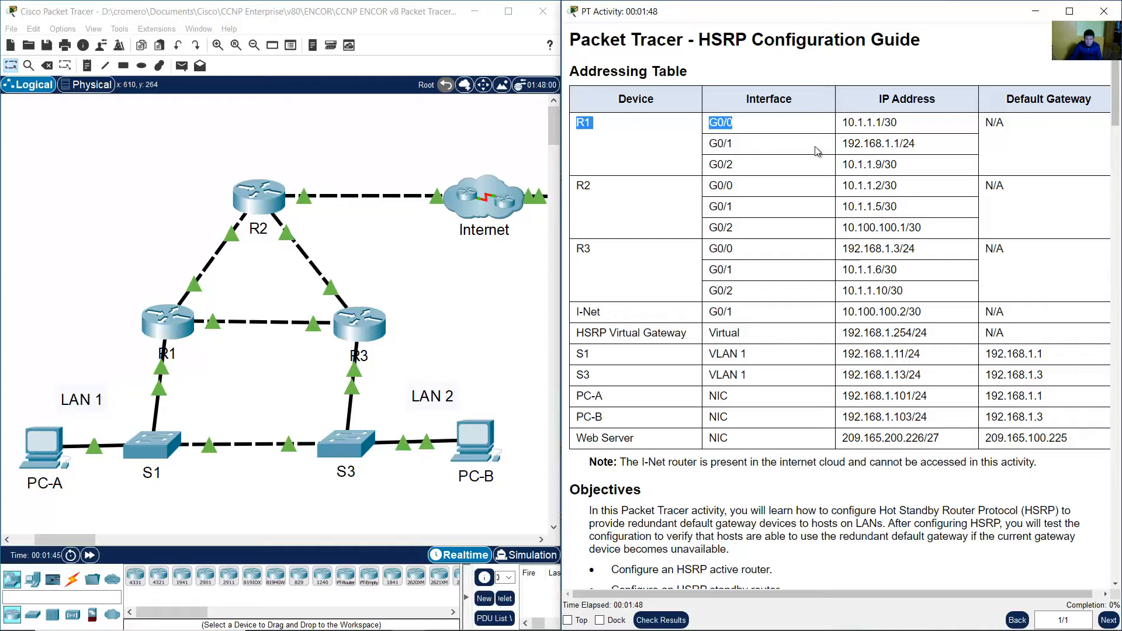
Compare the addressing table entries for R1, R2 and R3 with the routers in the topology.
click(985, 157)
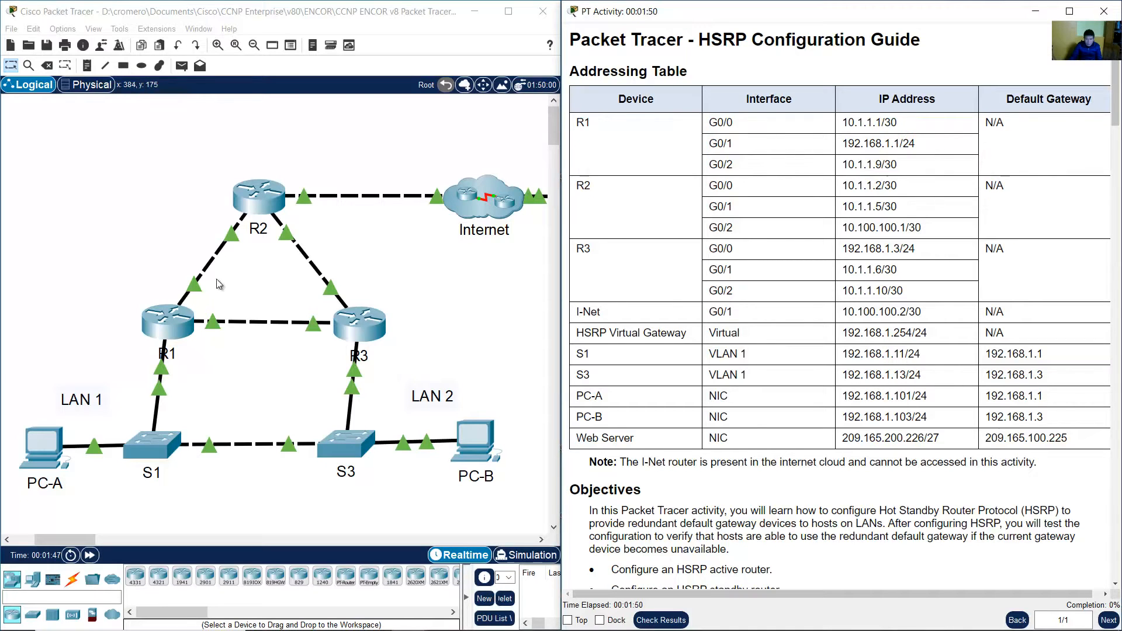
click(96, 267)
drag(69, 240, 231, 370)
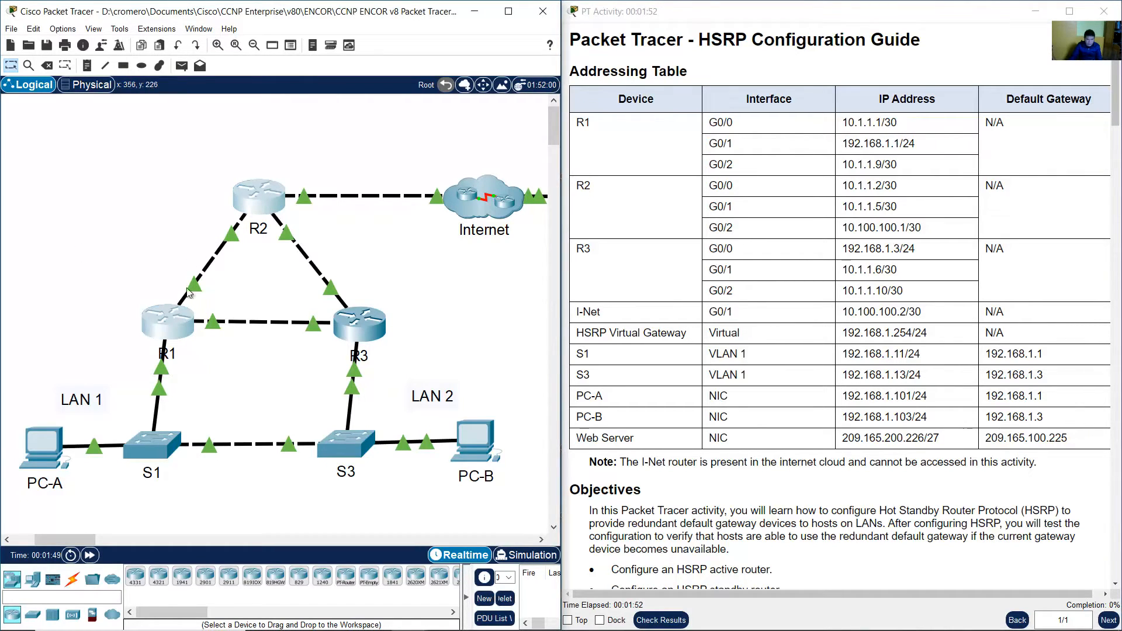
click(192, 287)
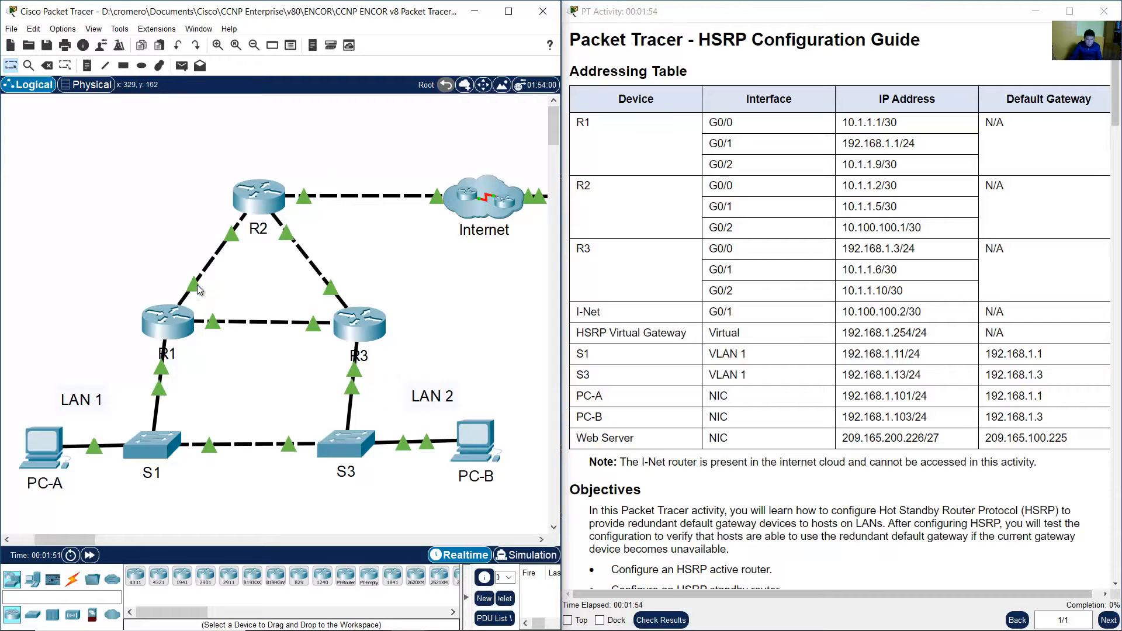
mouse_move(198, 289)
mouse_move(162, 372)
click(650, 193)
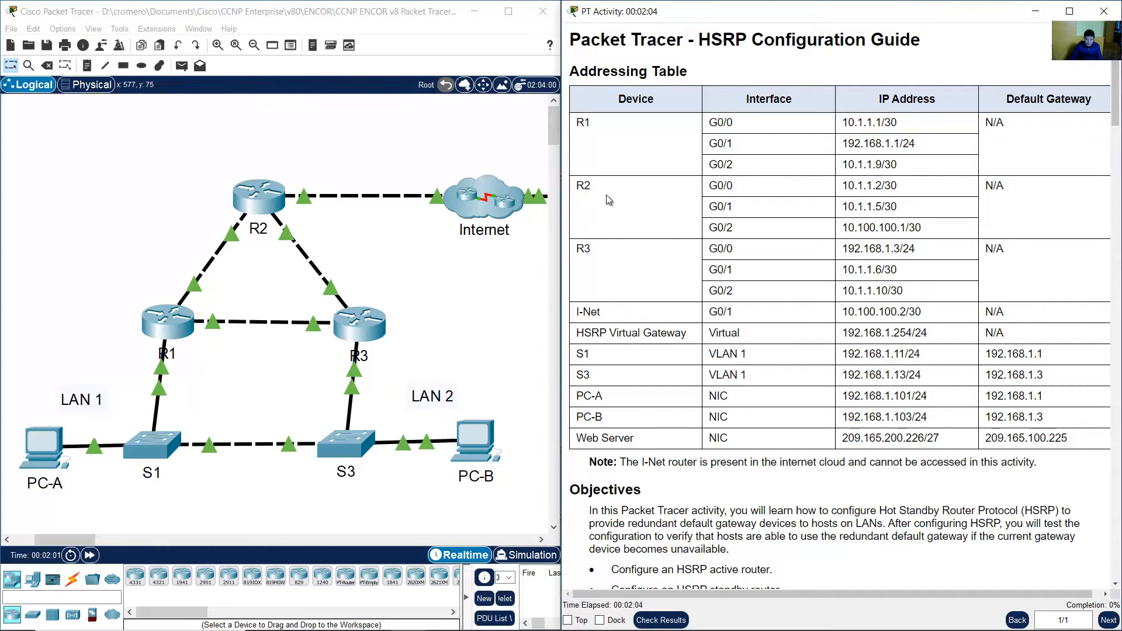
drag(582, 186, 1016, 230)
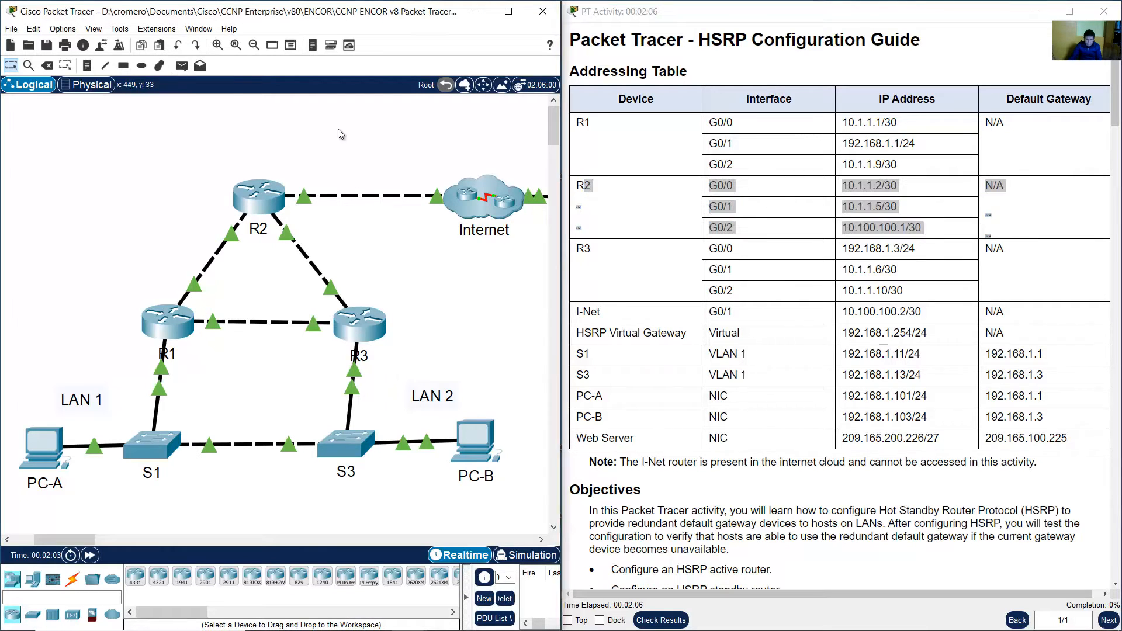
drag(345, 125, 187, 253)
click(598, 275)
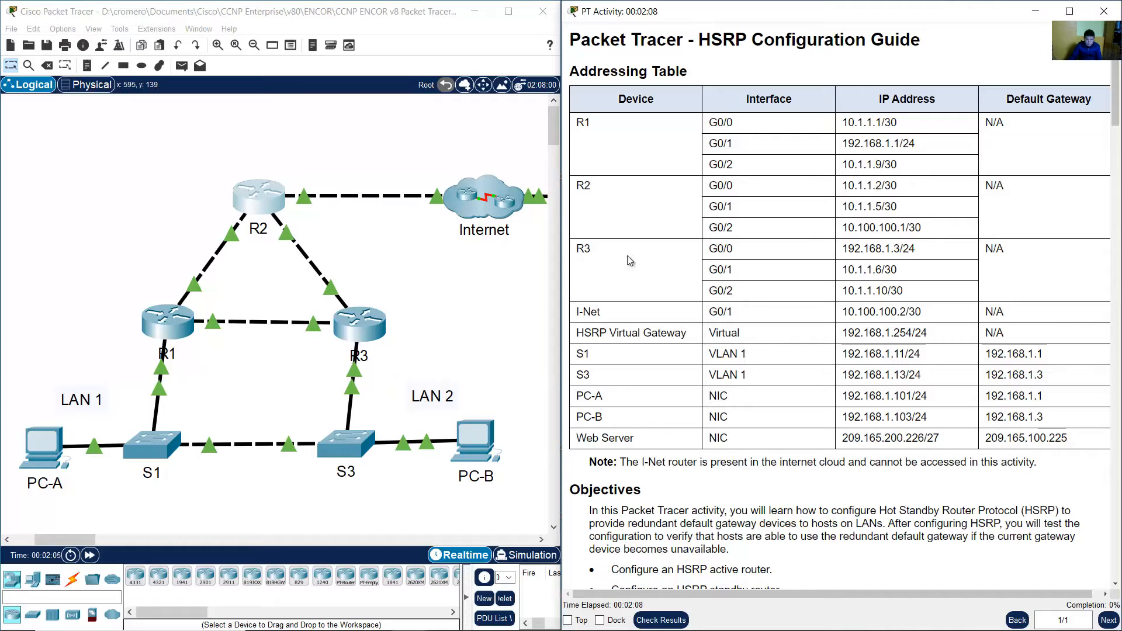
drag(629, 260, 1012, 301)
drag(433, 367, 273, 280)
click(854, 297)
click(854, 296)
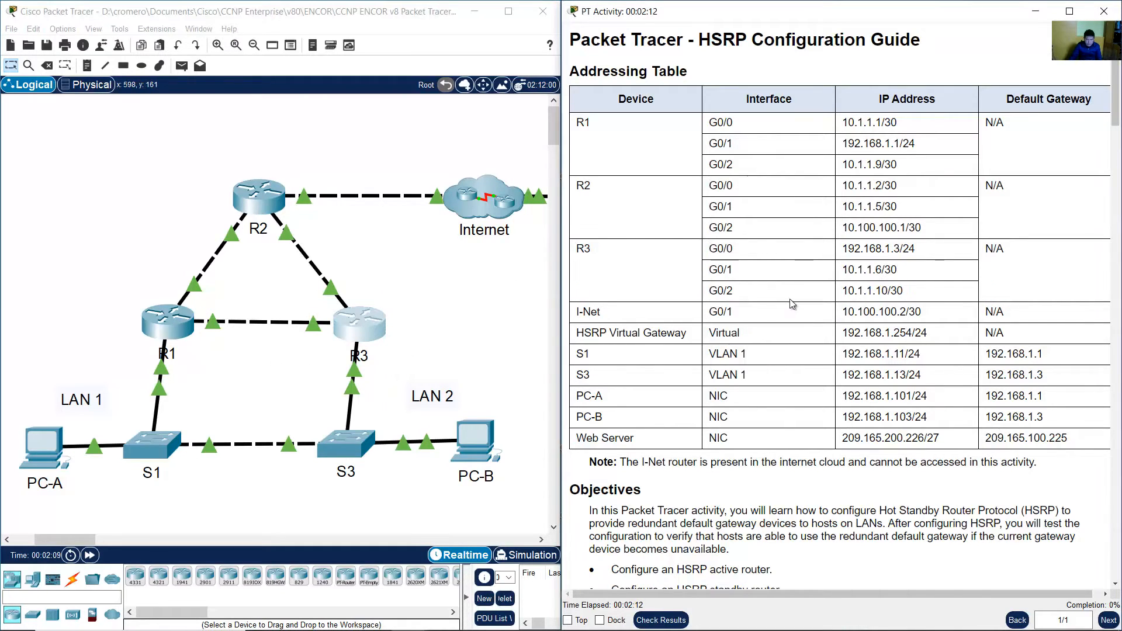
drag(586, 314, 1012, 318)
Review the table rows for I-Net, the HSRP virtual gateway, switches, PCs and Web Server against the topology.
drag(85, 544, 98, 543)
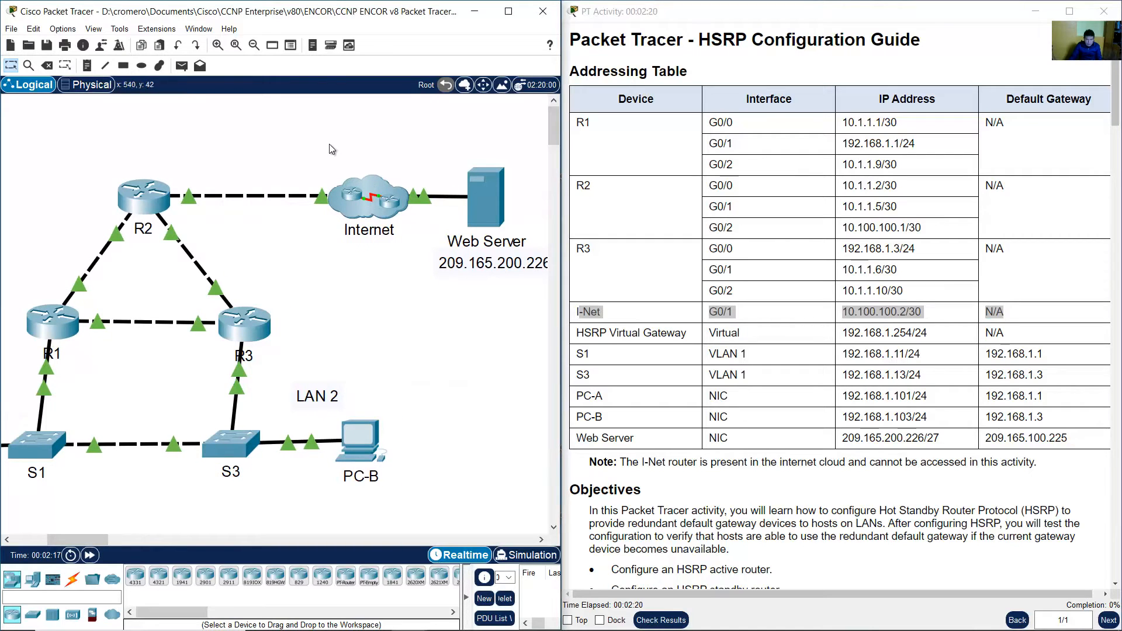
drag(299, 139, 407, 261)
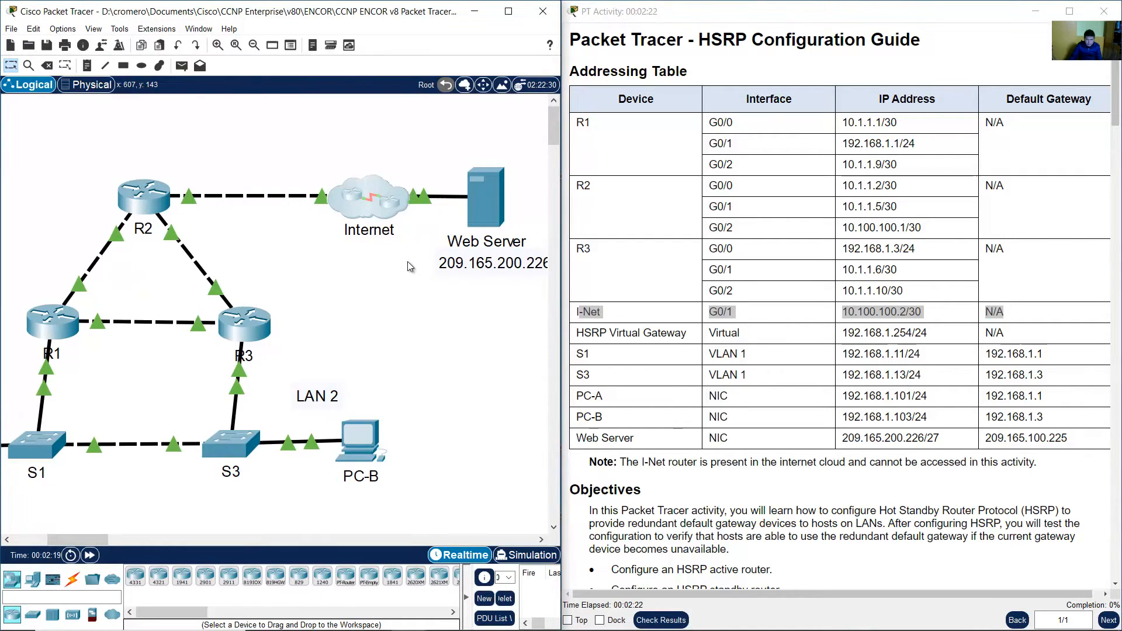
click(571, 345)
drag(577, 333, 1020, 333)
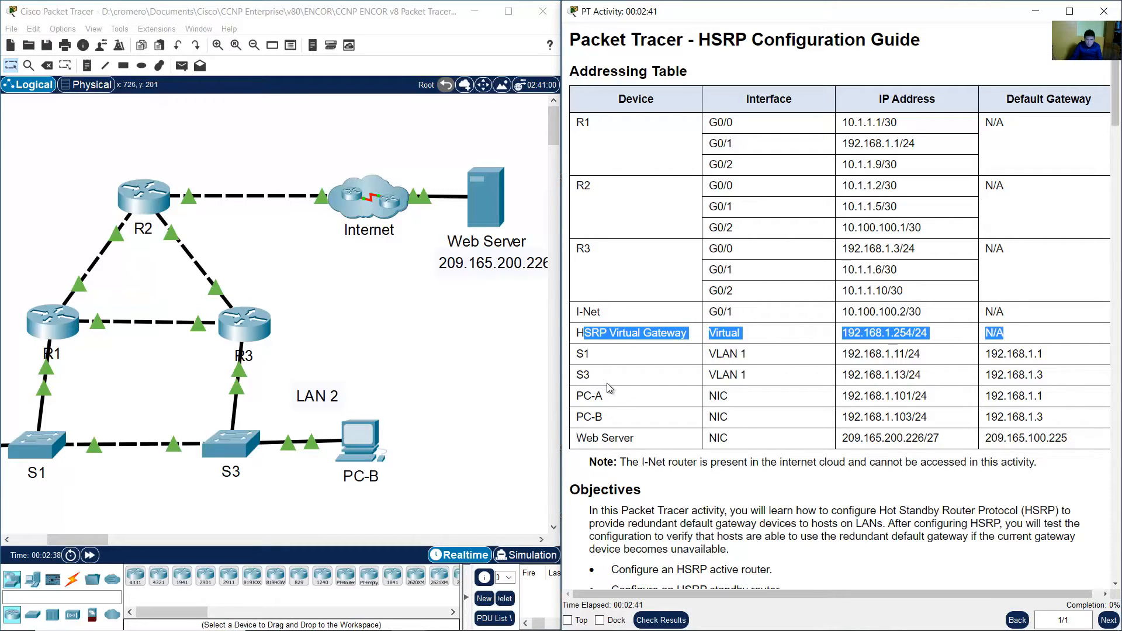
drag(585, 355, 902, 354)
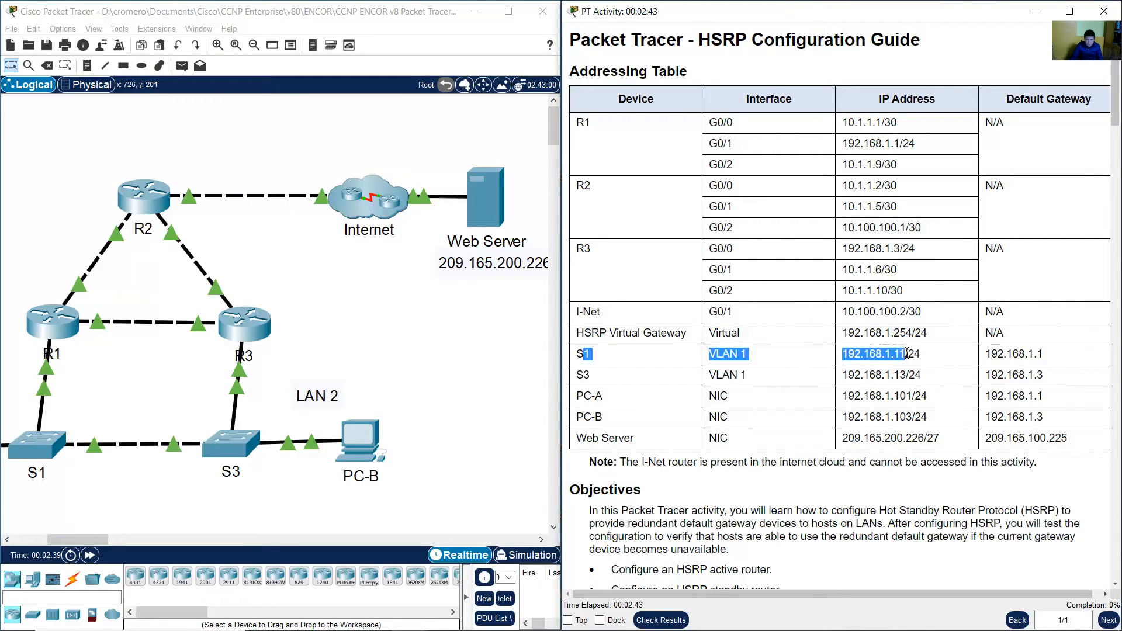
click(579, 379)
drag(579, 379, 853, 377)
drag(591, 396, 860, 417)
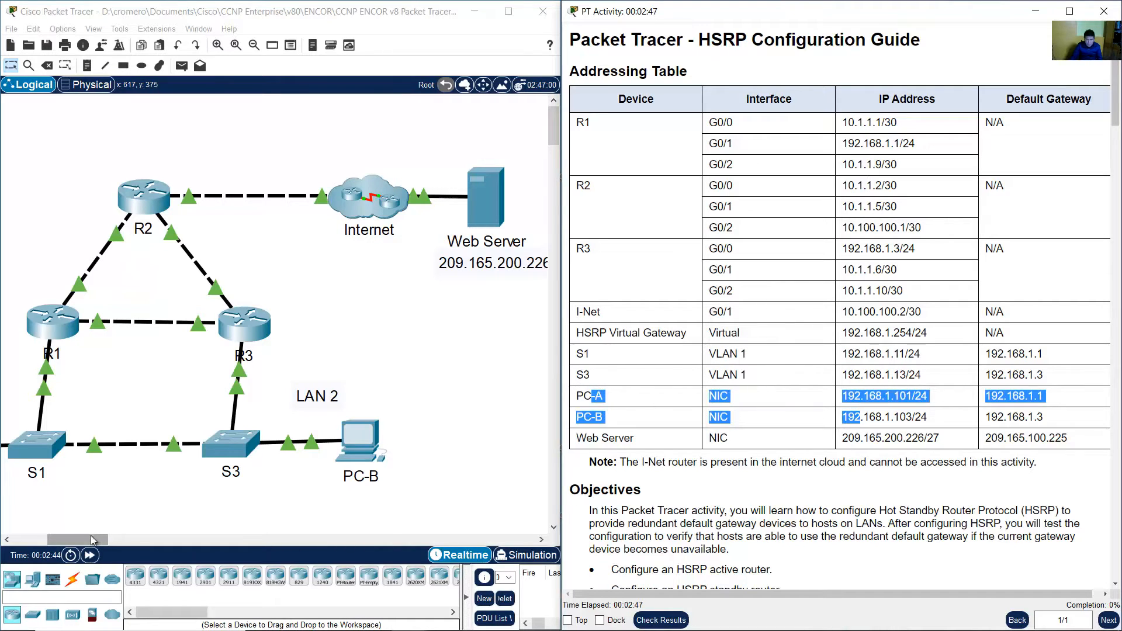
drag(91, 540, 75, 546)
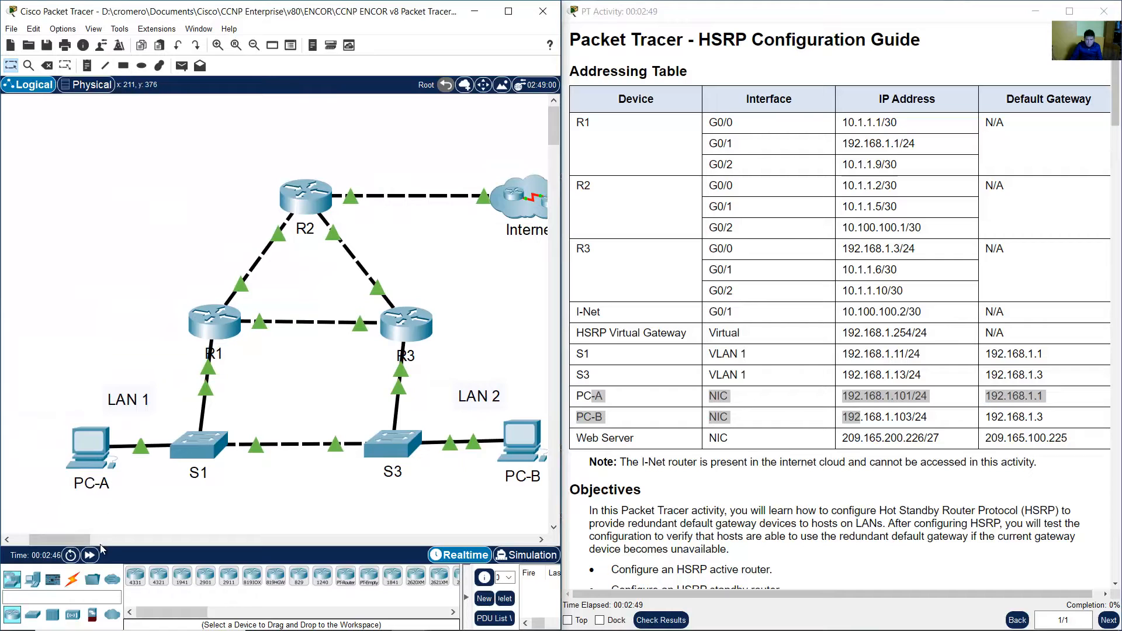
drag(39, 412, 533, 513)
drag(586, 438, 1079, 444)
drag(48, 539, 82, 539)
drag(401, 341, 323, 156)
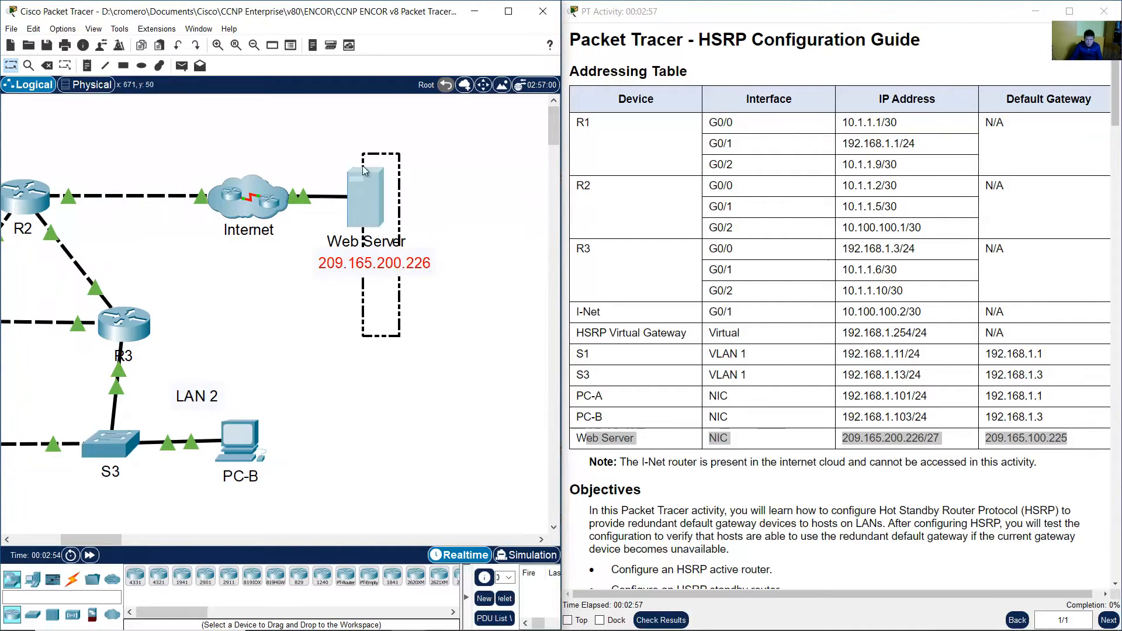
drag(93, 539, 68, 536)
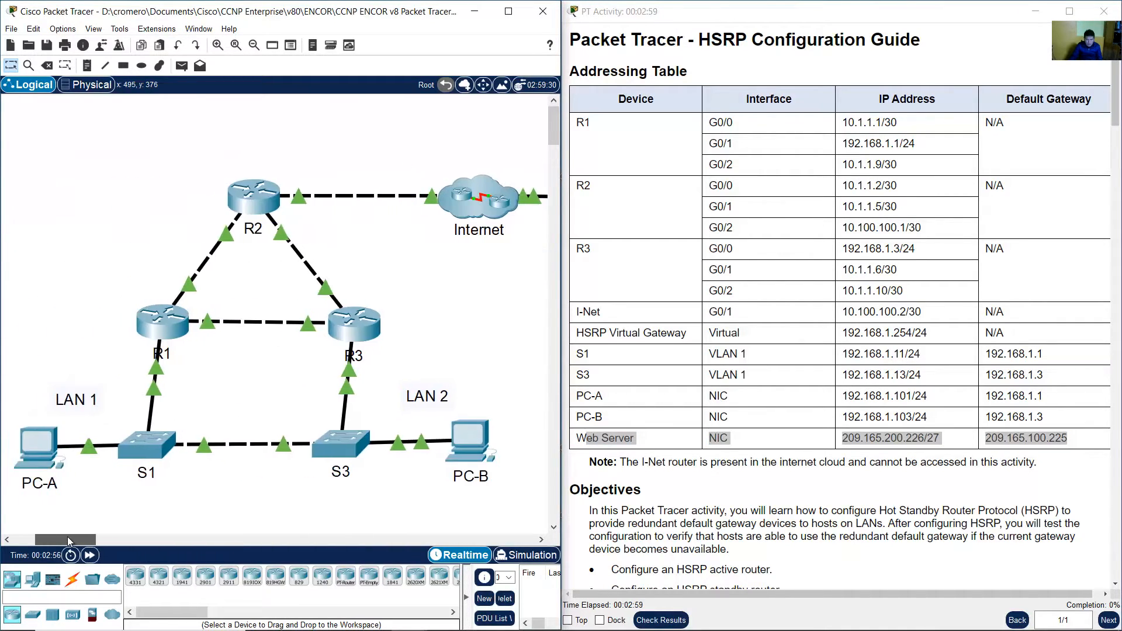
Read the activity's Objectives section listing the HSRP active router, standby router and verification tasks.
click(808, 435)
scroll(866, 297, down, 3)
scroll(866, 297, down, 3)
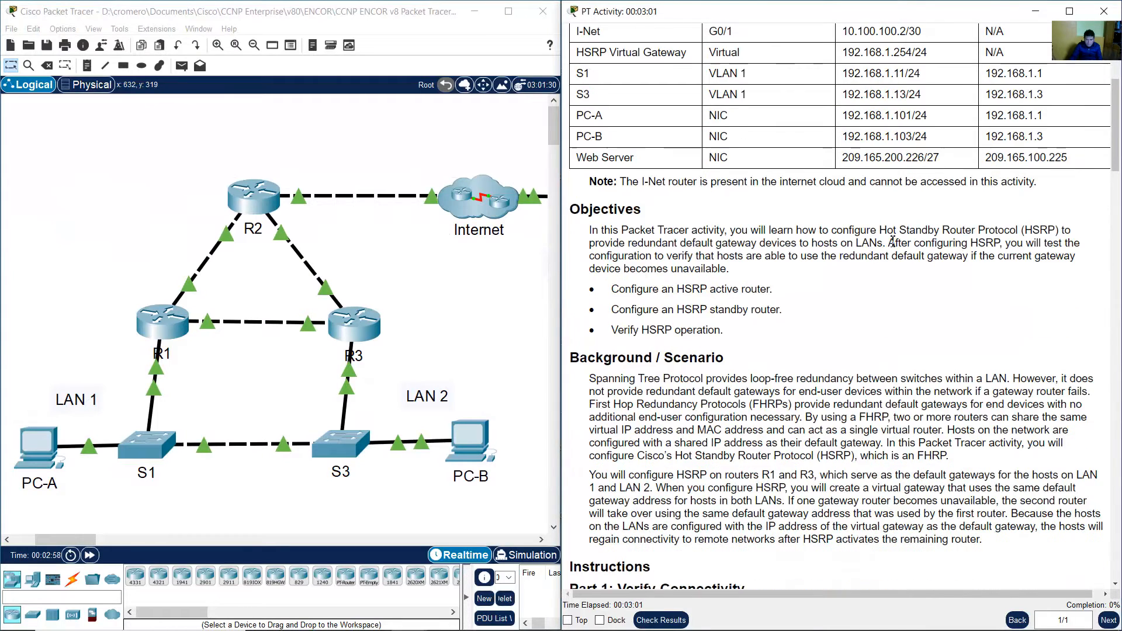
drag(728, 231, 758, 276)
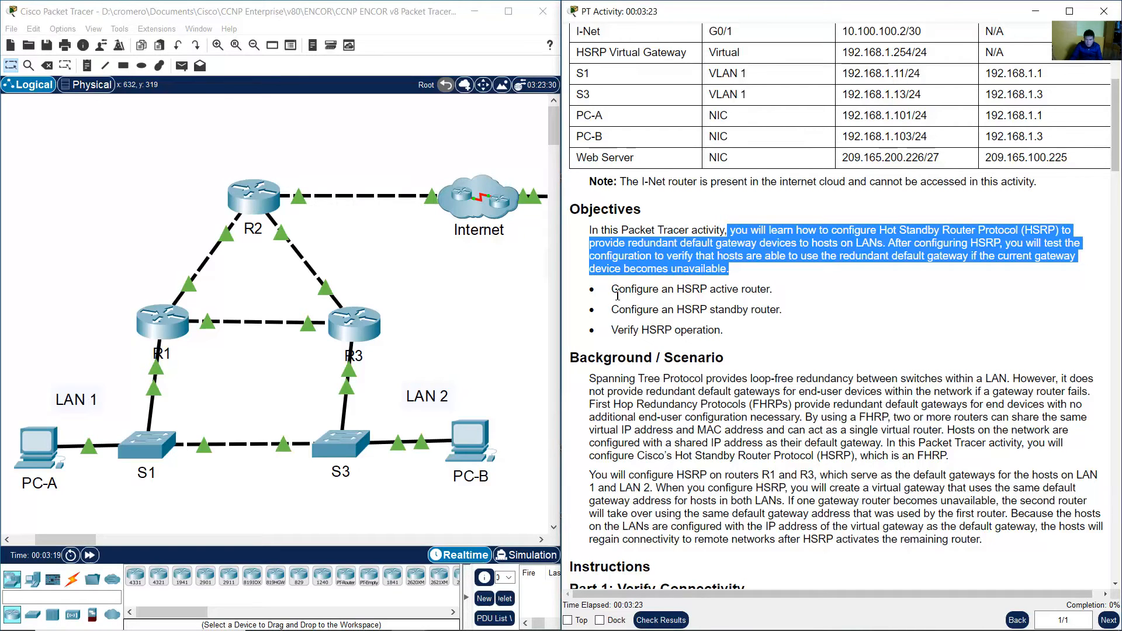
drag(611, 289, 779, 292)
drag(618, 310, 780, 315)
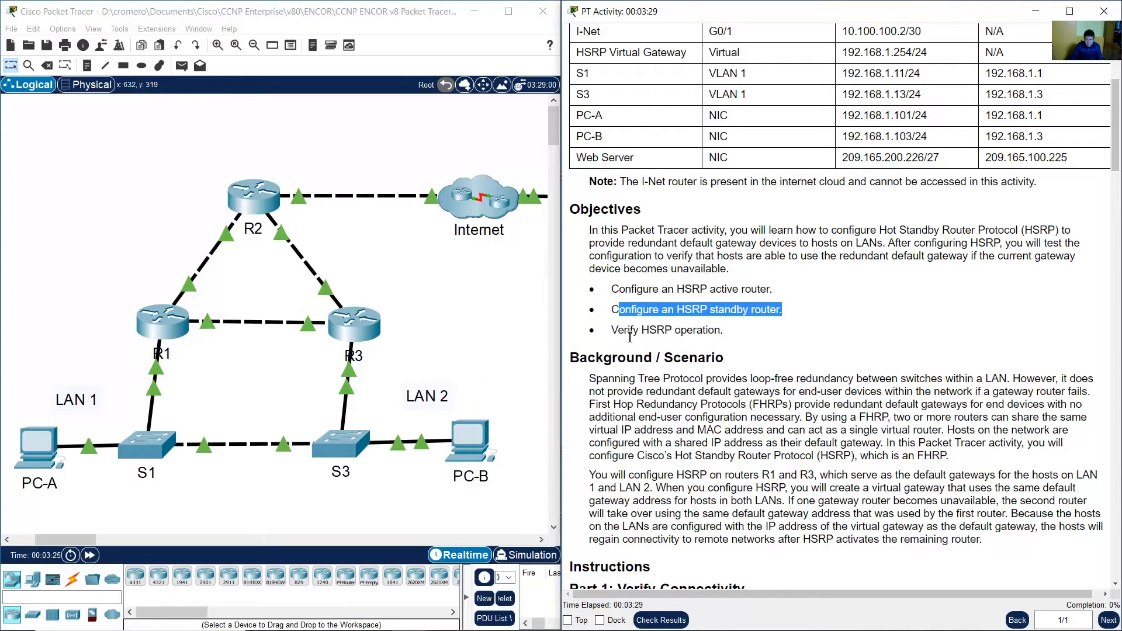
drag(624, 330, 709, 329)
scroll(832, 338, down, 2)
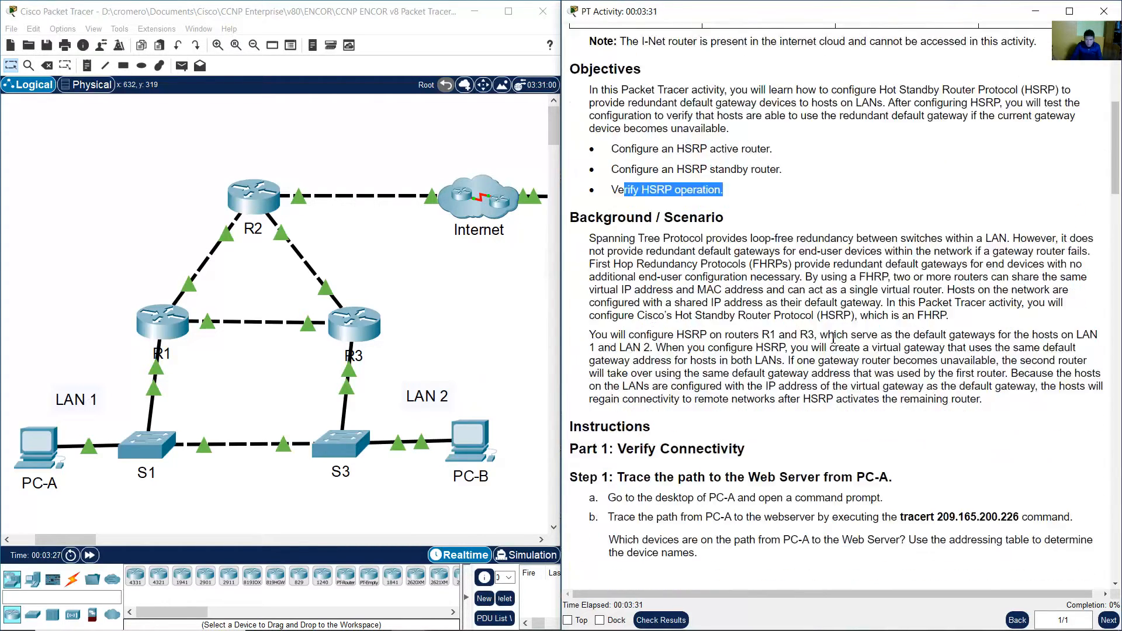
scroll(841, 330, down, 1)
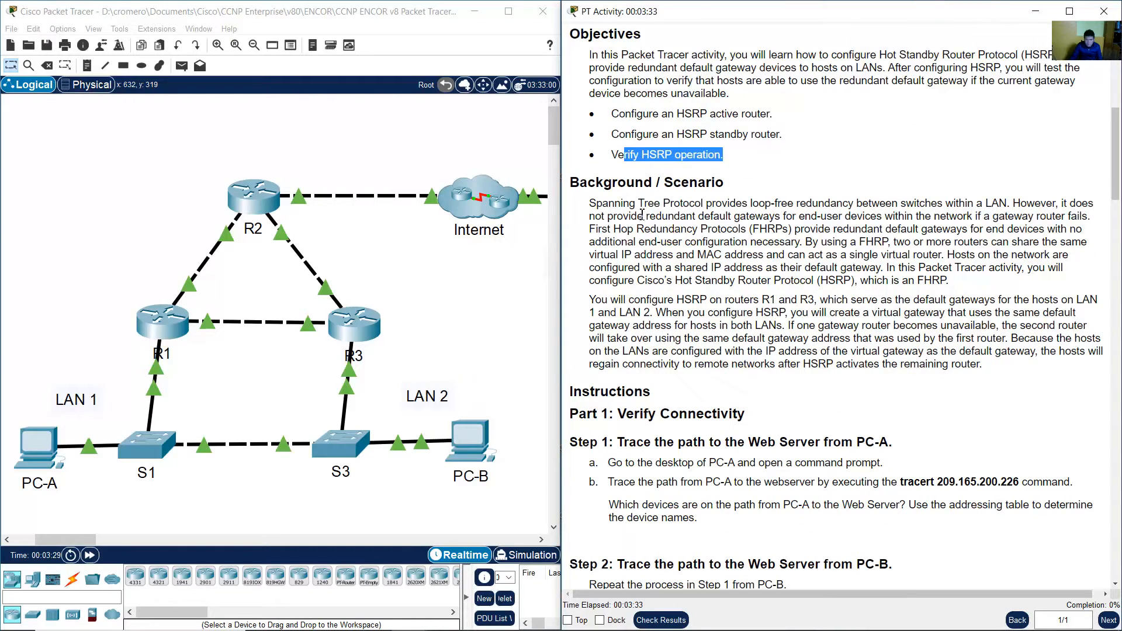
Read the first Background / Scenario paragraph explaining first hop redundancy protocols and HSRP.
drag(590, 203, 1084, 217)
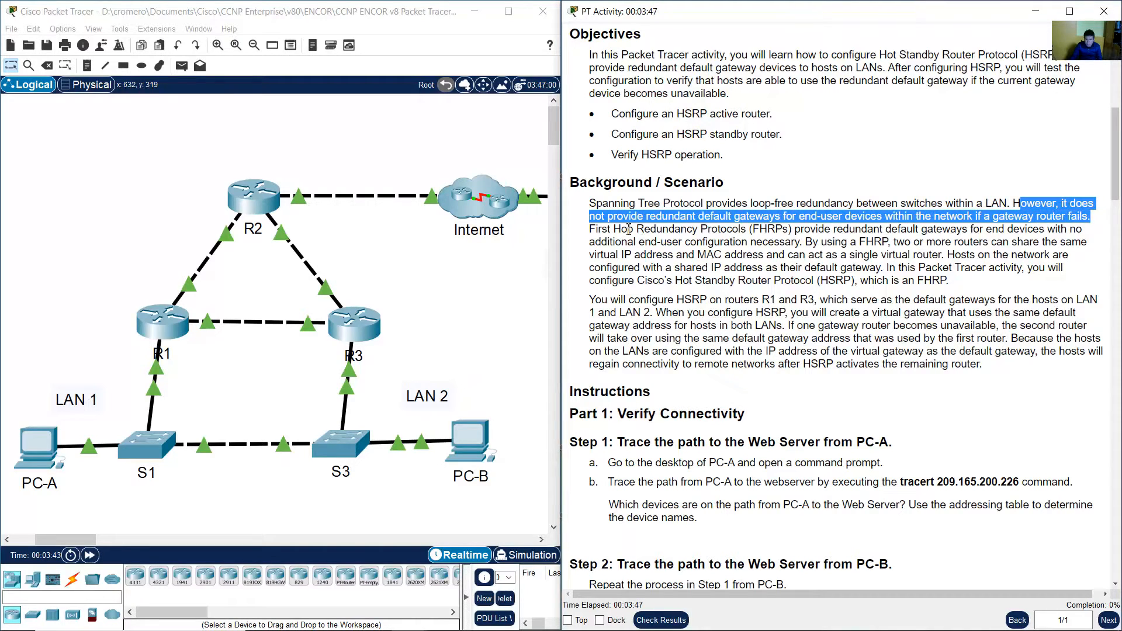
drag(595, 231, 784, 254)
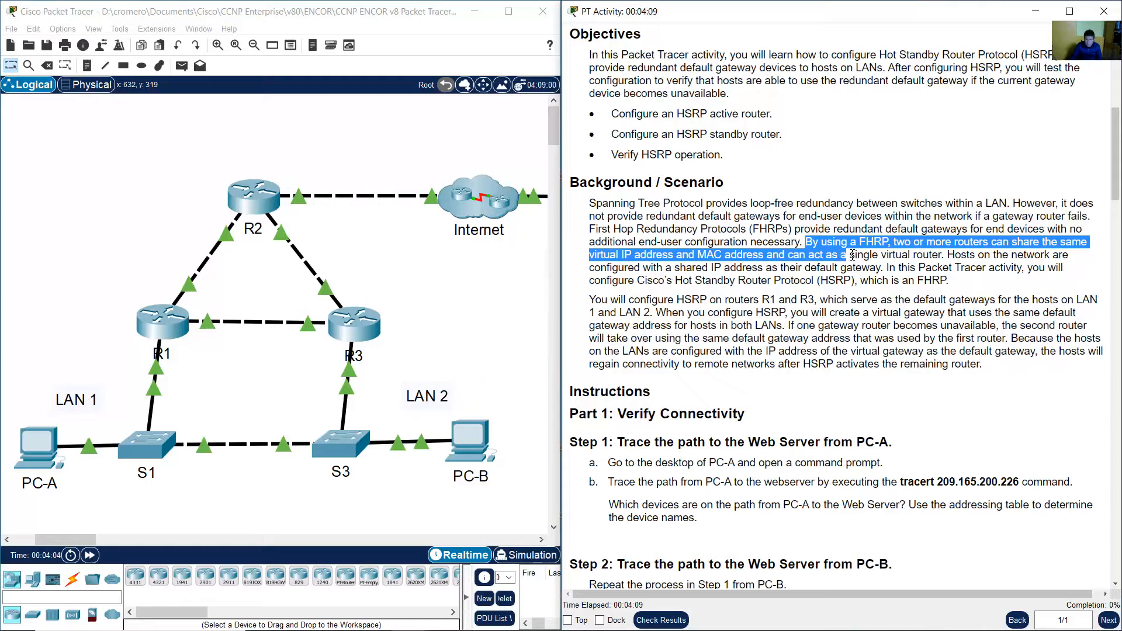
drag(851, 254, 945, 255)
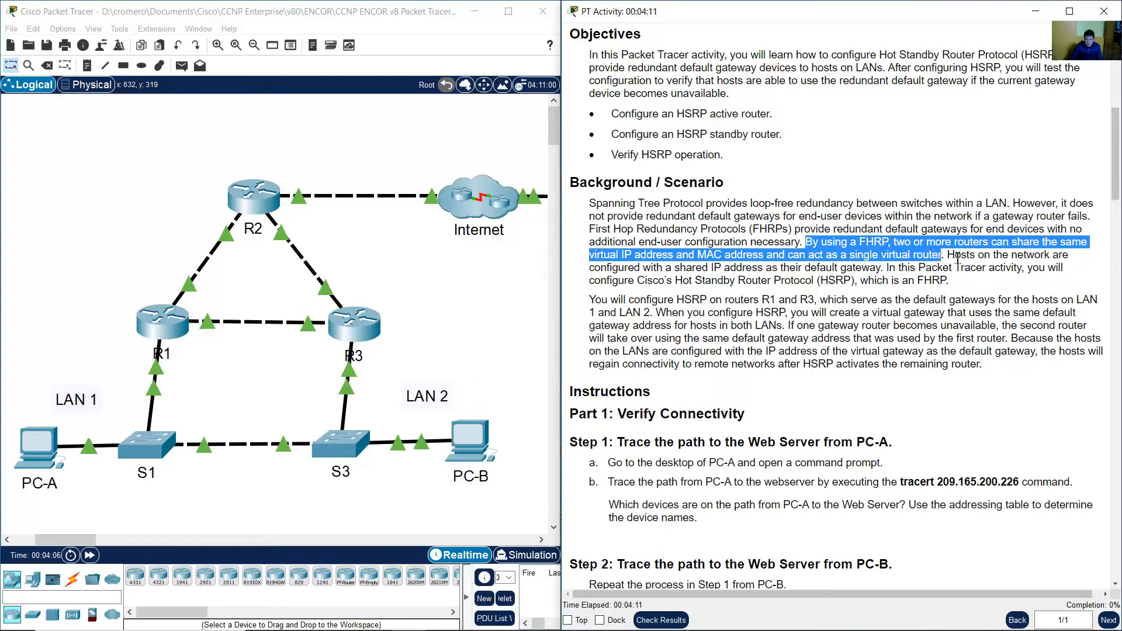
double_click(951, 257)
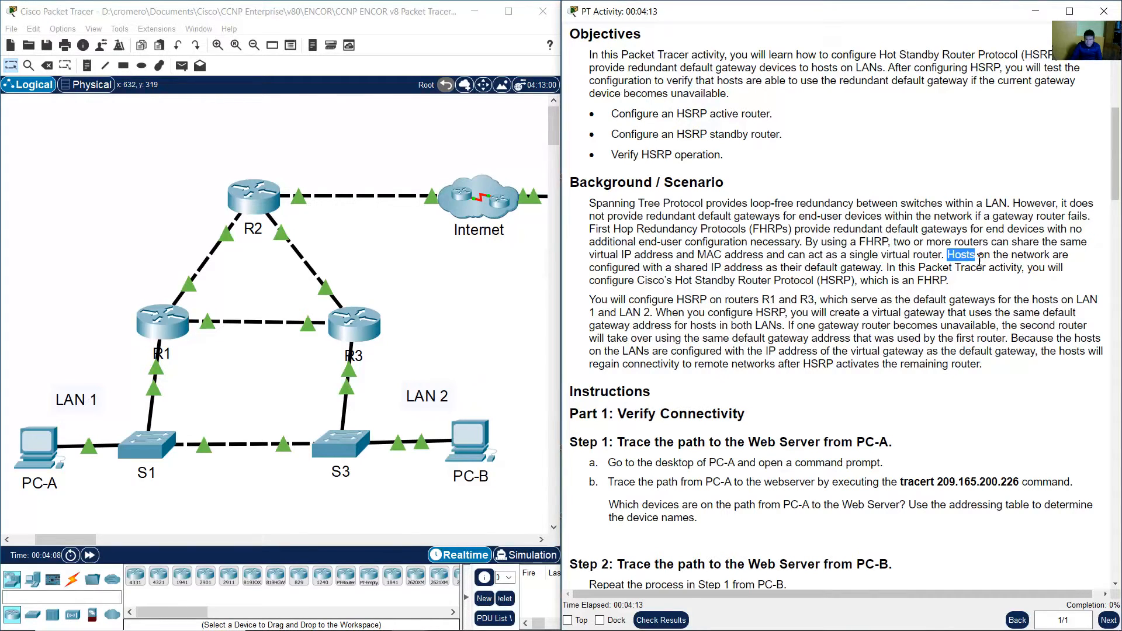
drag(1004, 259, 1046, 268)
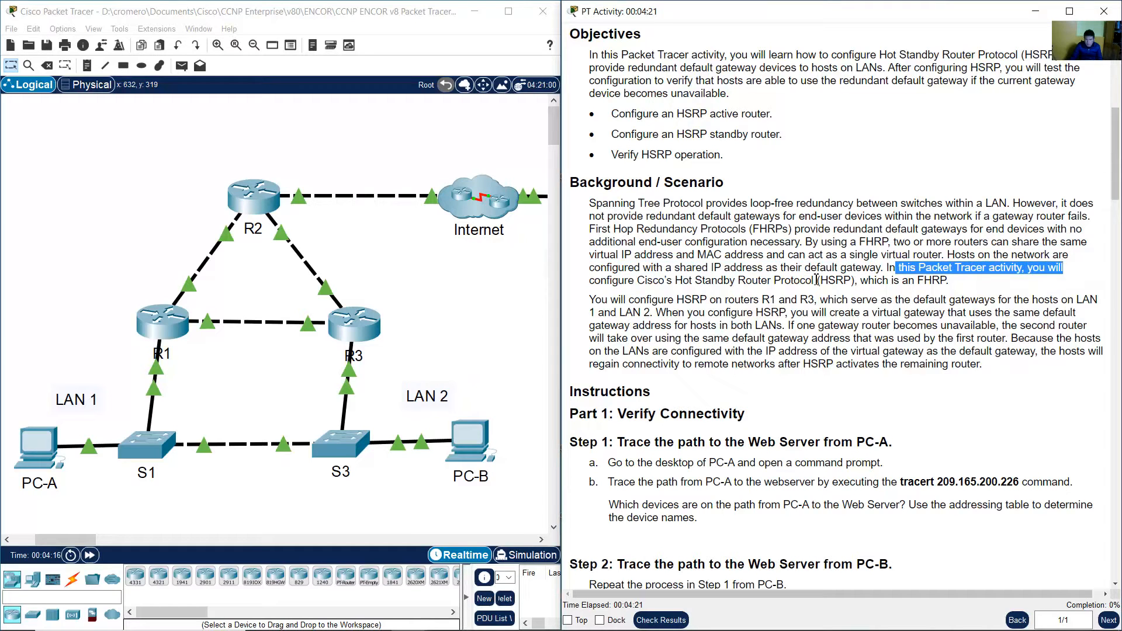
drag(816, 280, 916, 282)
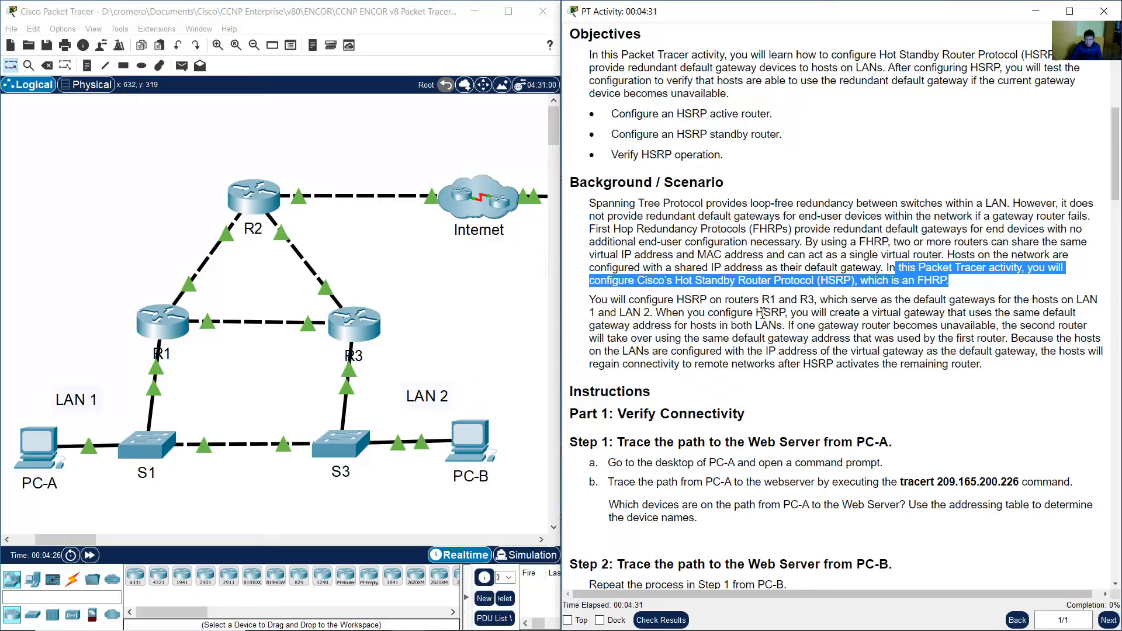
scroll(762, 313, down, 3)
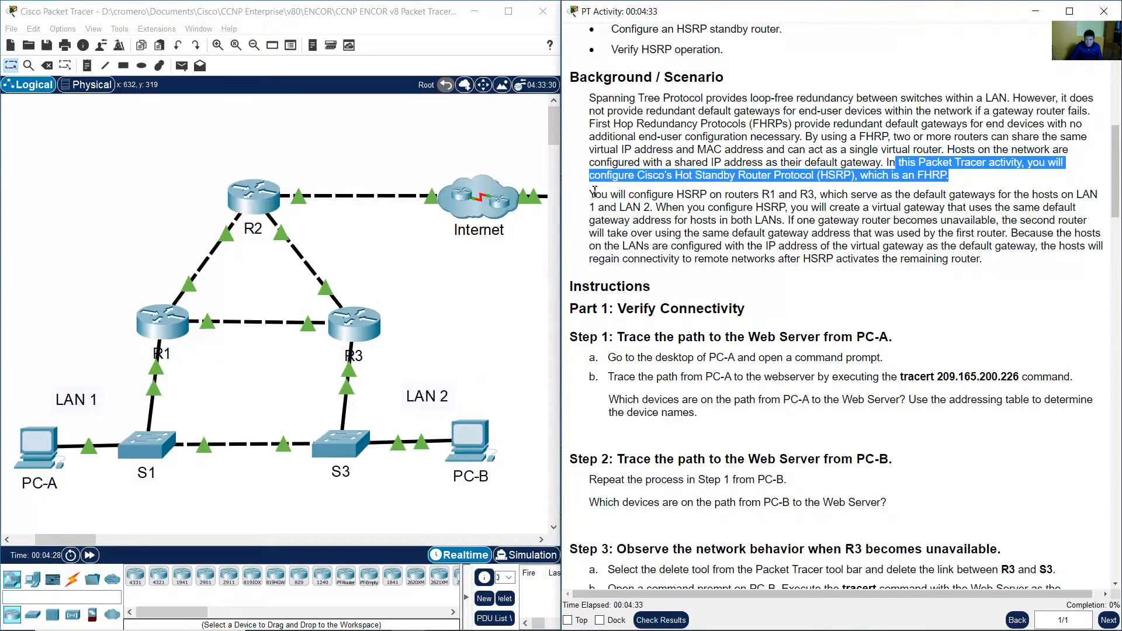
Read the scenario paragraph about configuring HSRP on R1 and R3 as LAN 1 and LAN 2 gateways.
drag(591, 194, 820, 194)
click(115, 286)
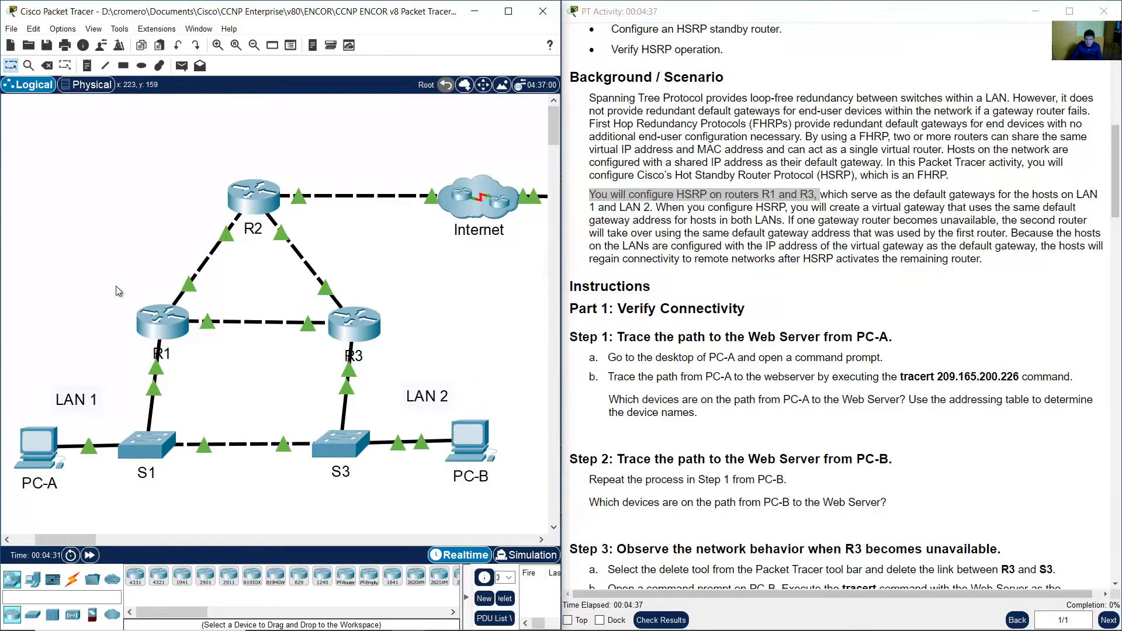
drag(116, 285, 409, 364)
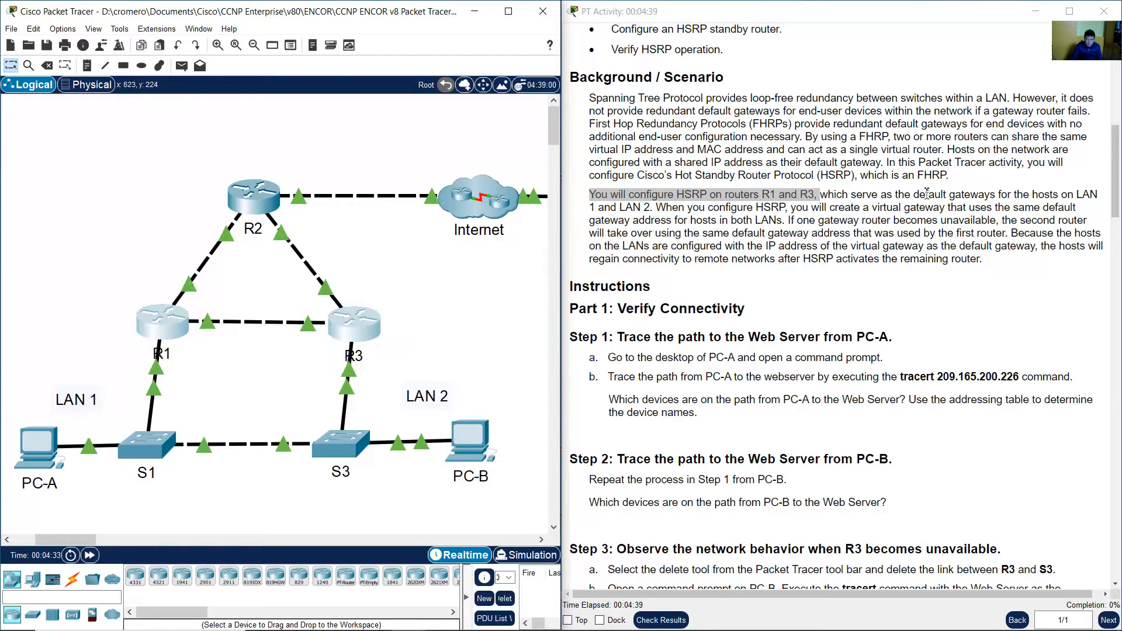
drag(827, 194, 889, 195)
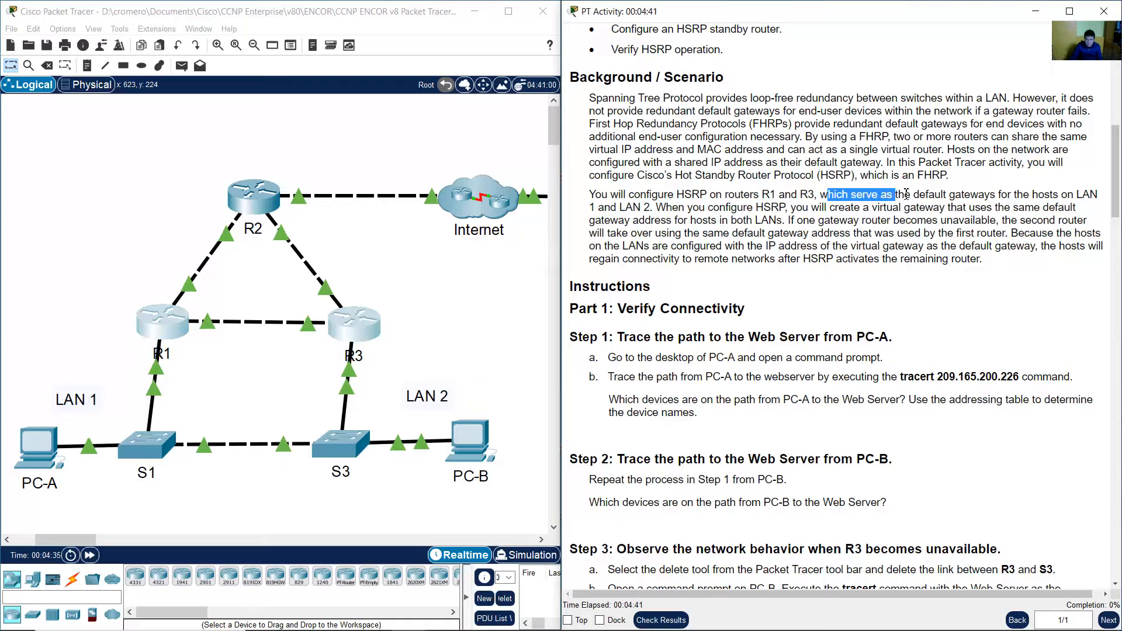
drag(961, 195, 638, 209)
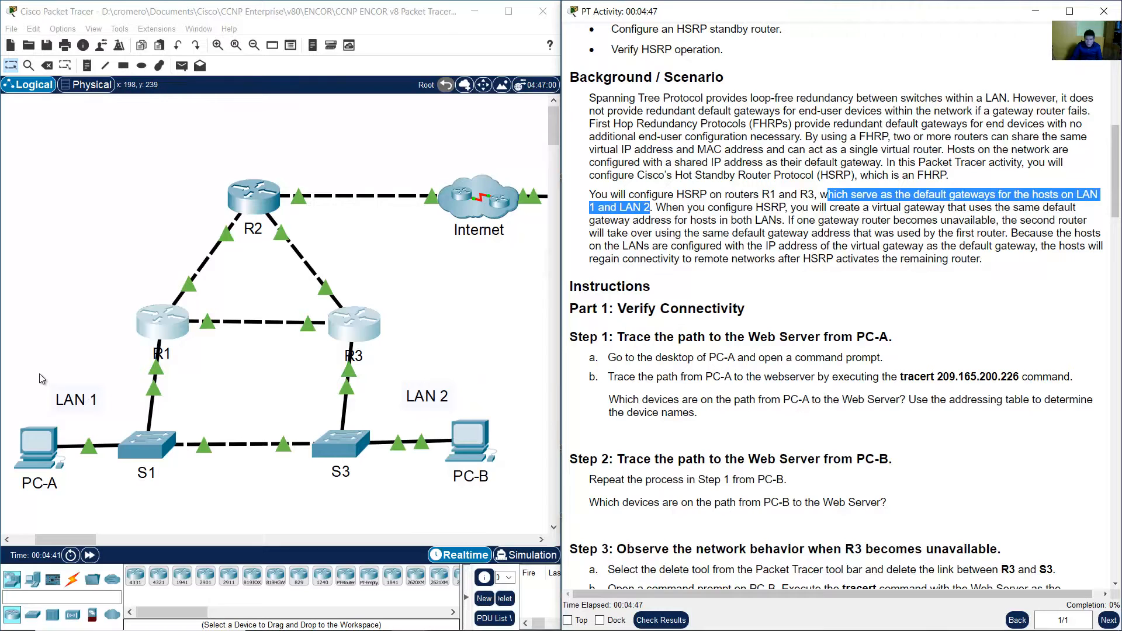
drag(42, 379, 198, 477)
drag(522, 383, 402, 488)
click(681, 191)
drag(656, 209, 617, 259)
click(1016, 234)
drag(691, 259, 973, 261)
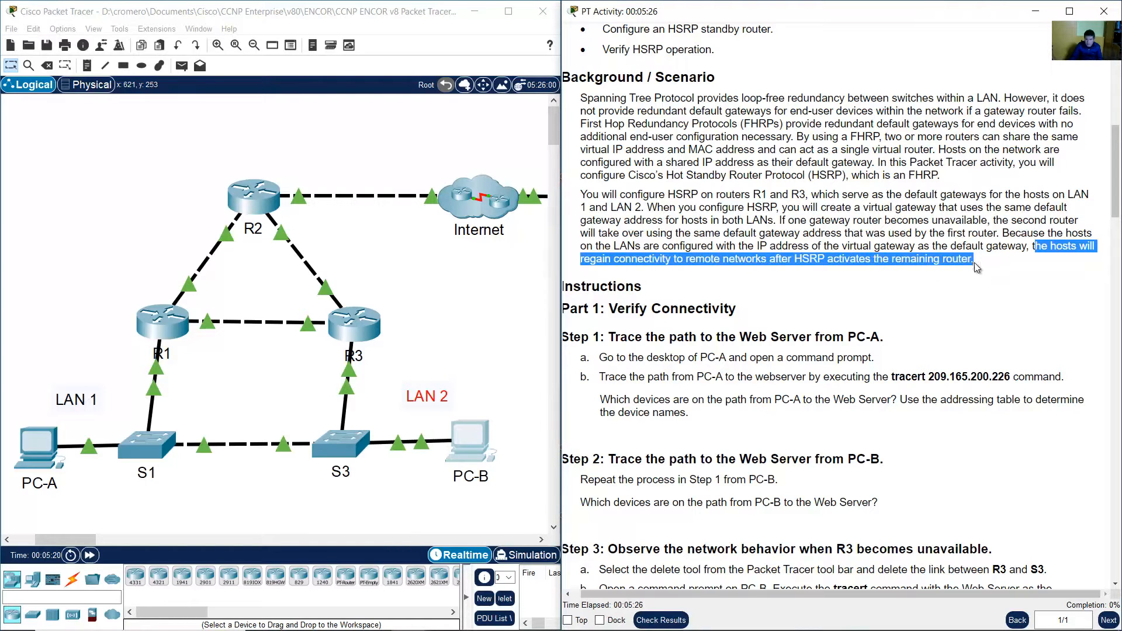
click(951, 279)
Read the Part 1: Verify Connectivity instructions for tracing the path from PC-A to the Web Server.
scroll(951, 279, down, 2)
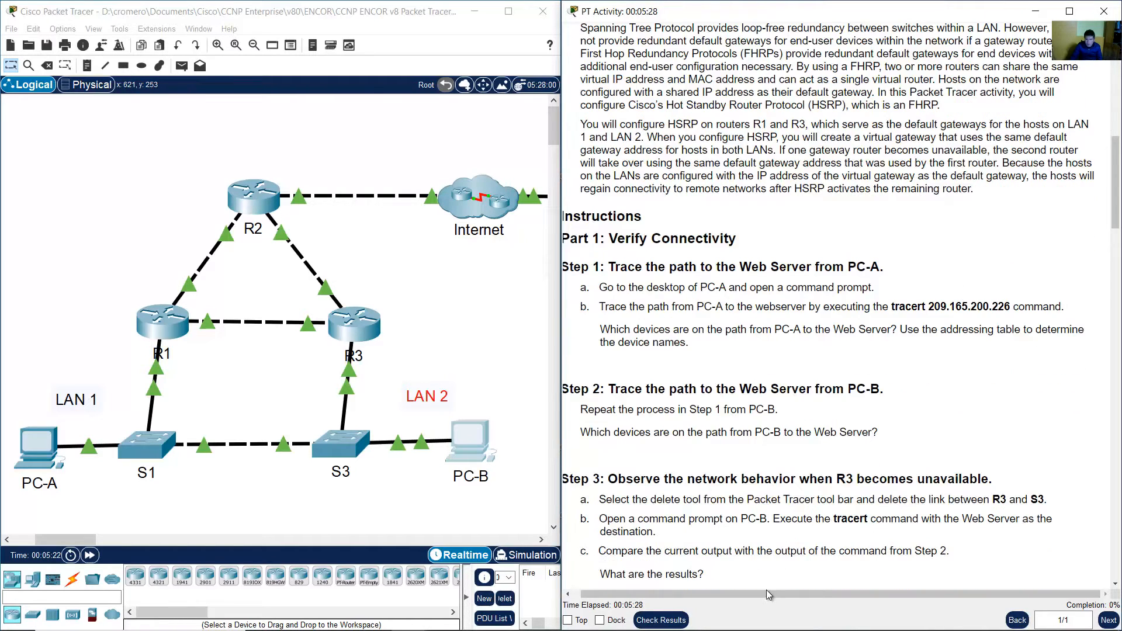
drag(766, 590, 745, 596)
scroll(815, 348, down, 2)
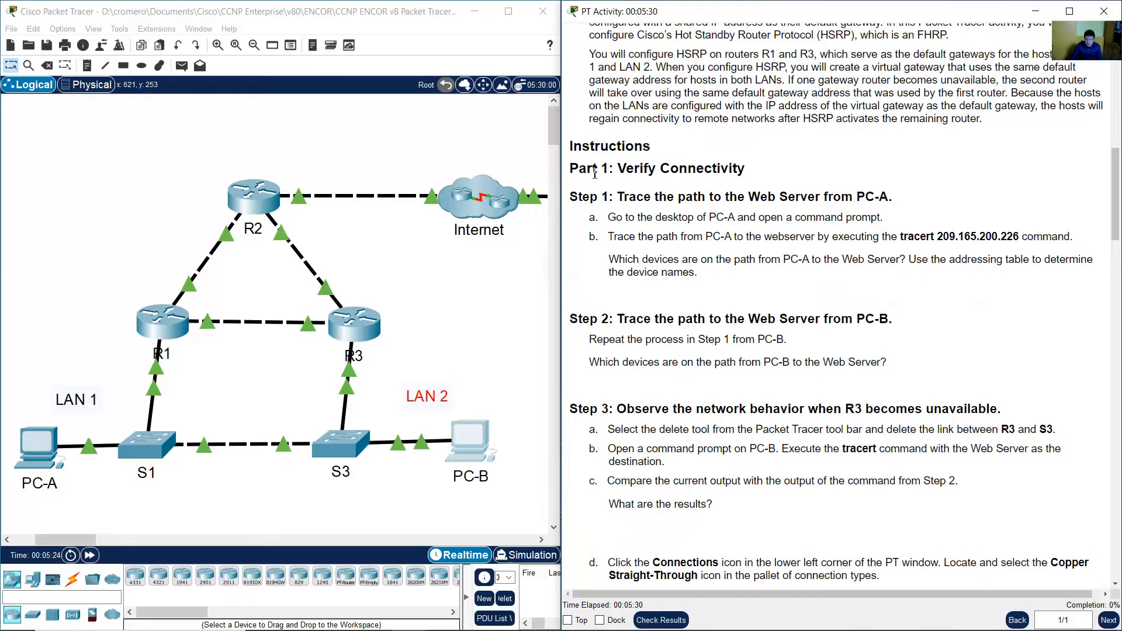
drag(630, 167, 755, 172)
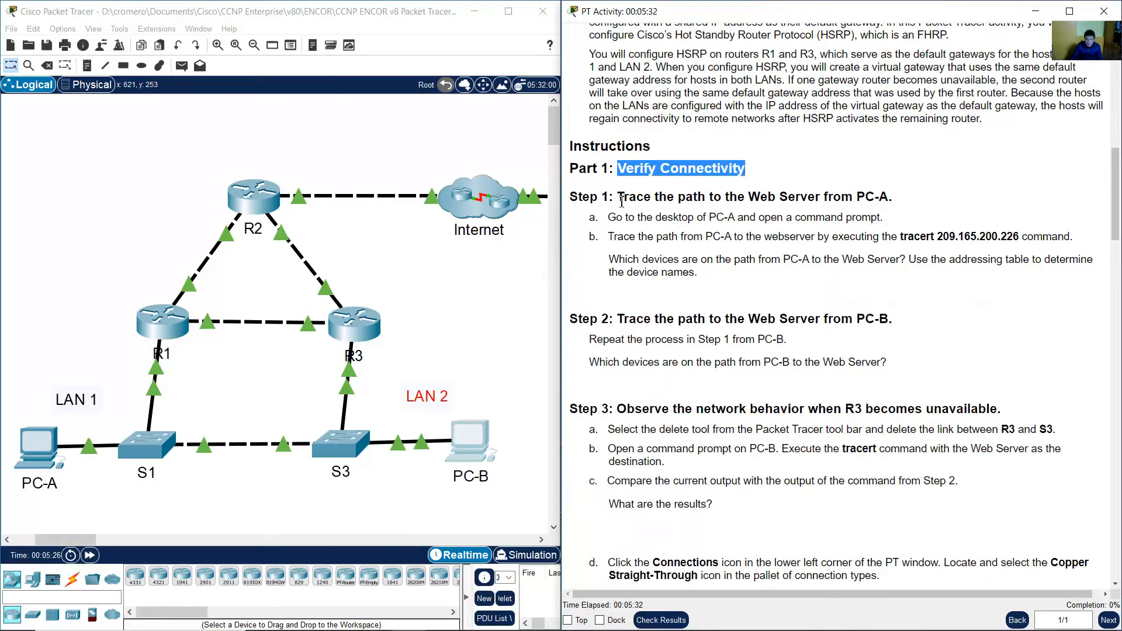
drag(618, 199, 897, 207)
click(896, 207)
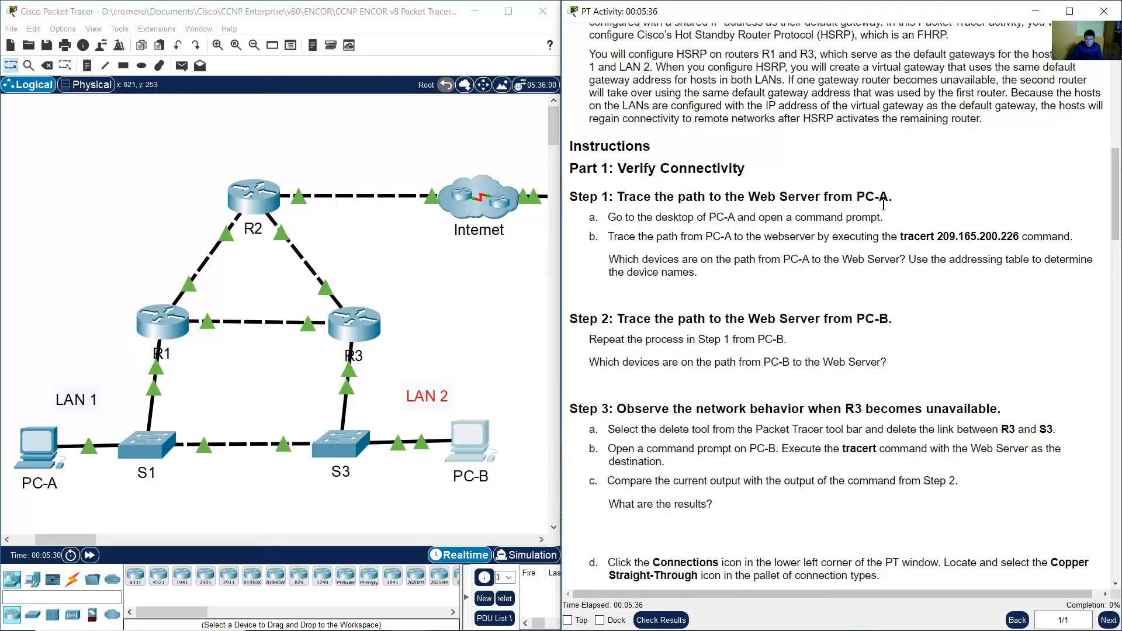
Read Step 1's instructions, including the tracert 209.165.200.226 command to run from PC-A's command prompt.
scroll(882, 205, down, 3)
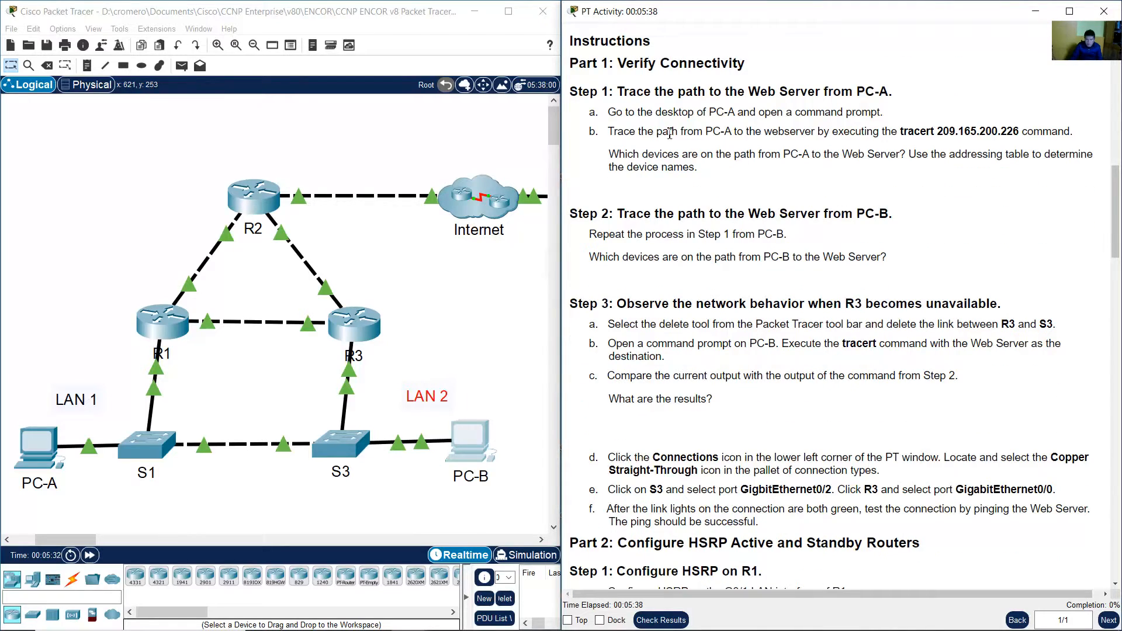
drag(656, 112, 830, 112)
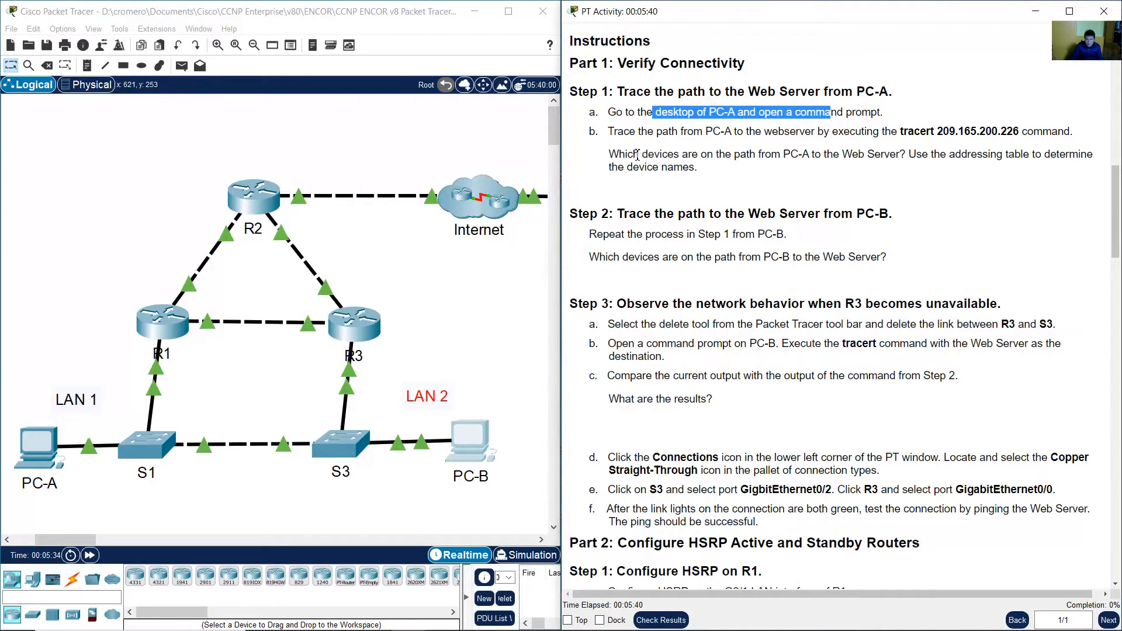
drag(618, 131, 830, 131)
click(847, 130)
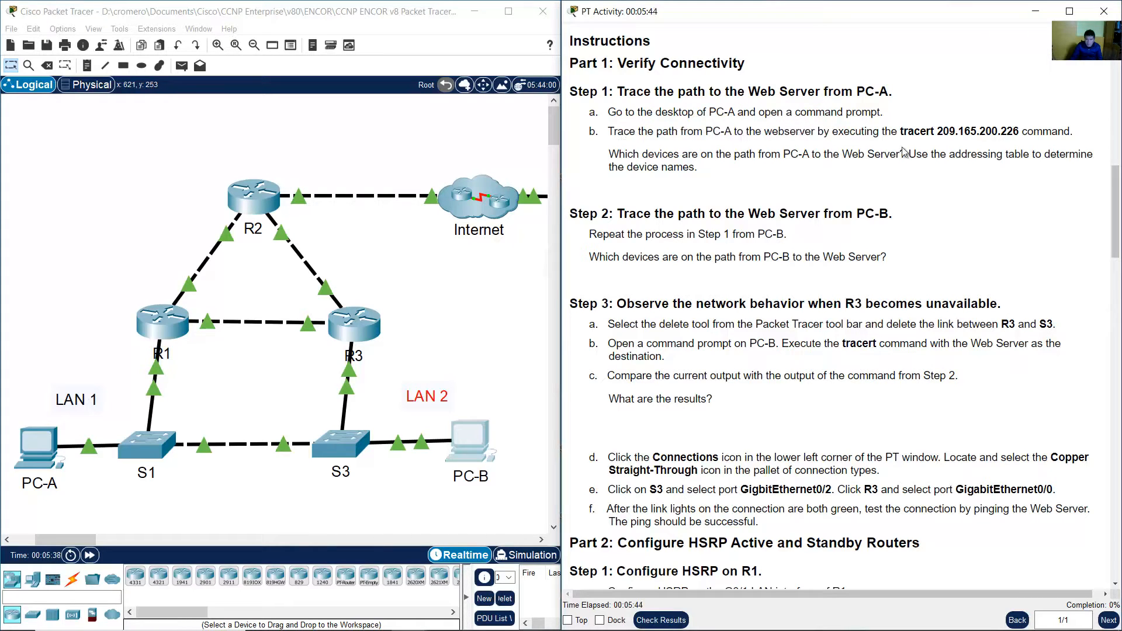
drag(906, 134, 1016, 130)
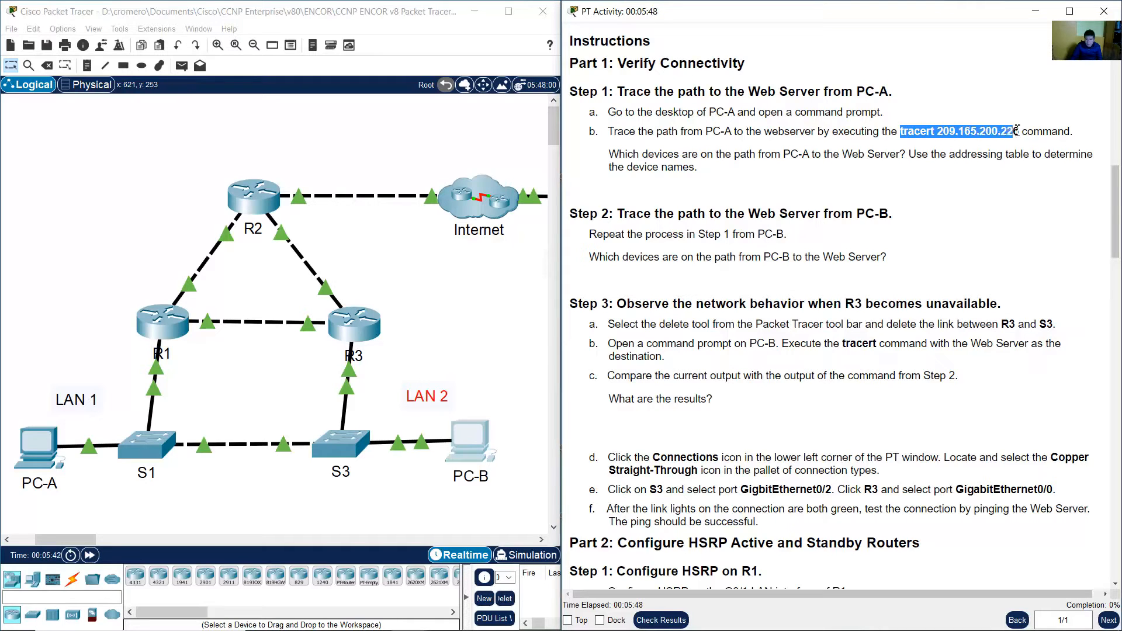
Open the command prompt on PC-A's desktop and enlarge its window.
click(446, 286)
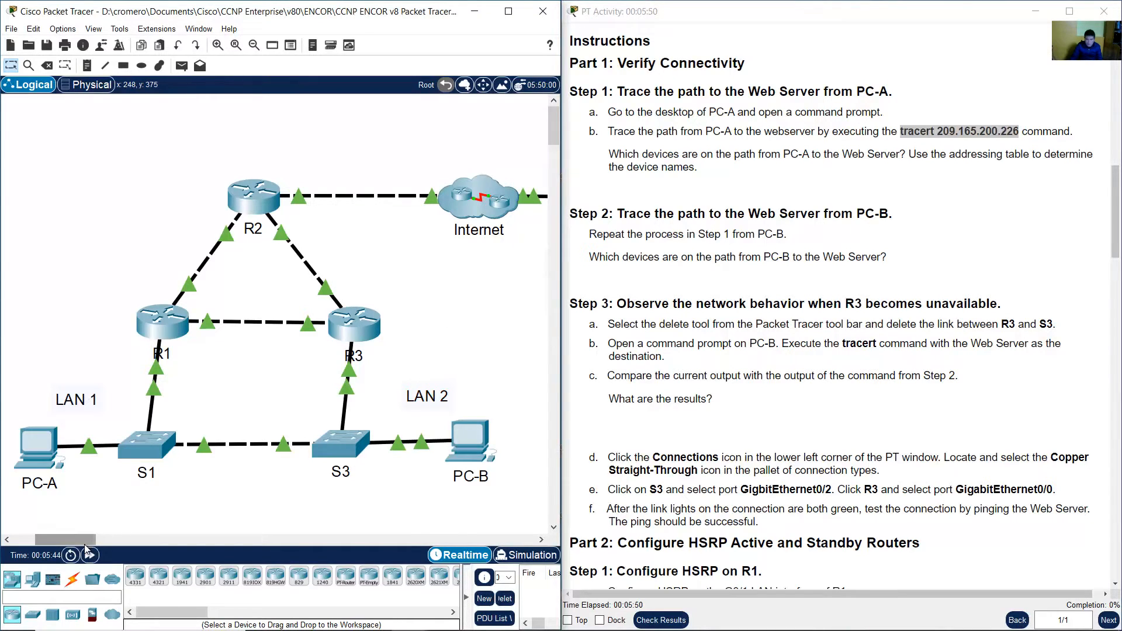
drag(87, 539, 134, 531)
drag(324, 300, 138, 146)
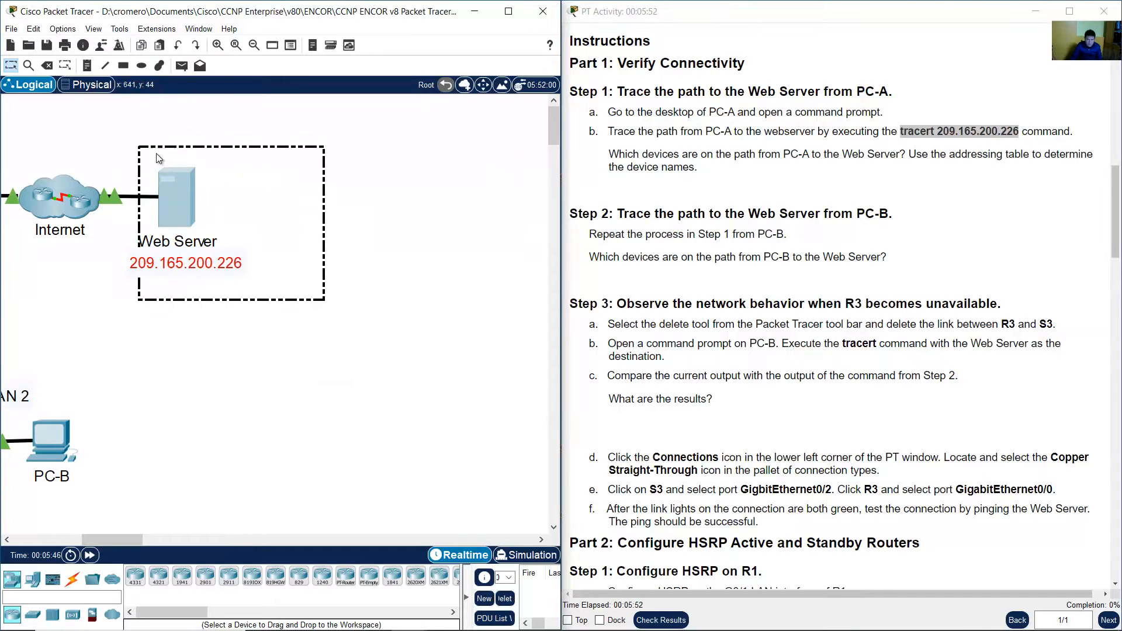
drag(131, 542, 86, 542)
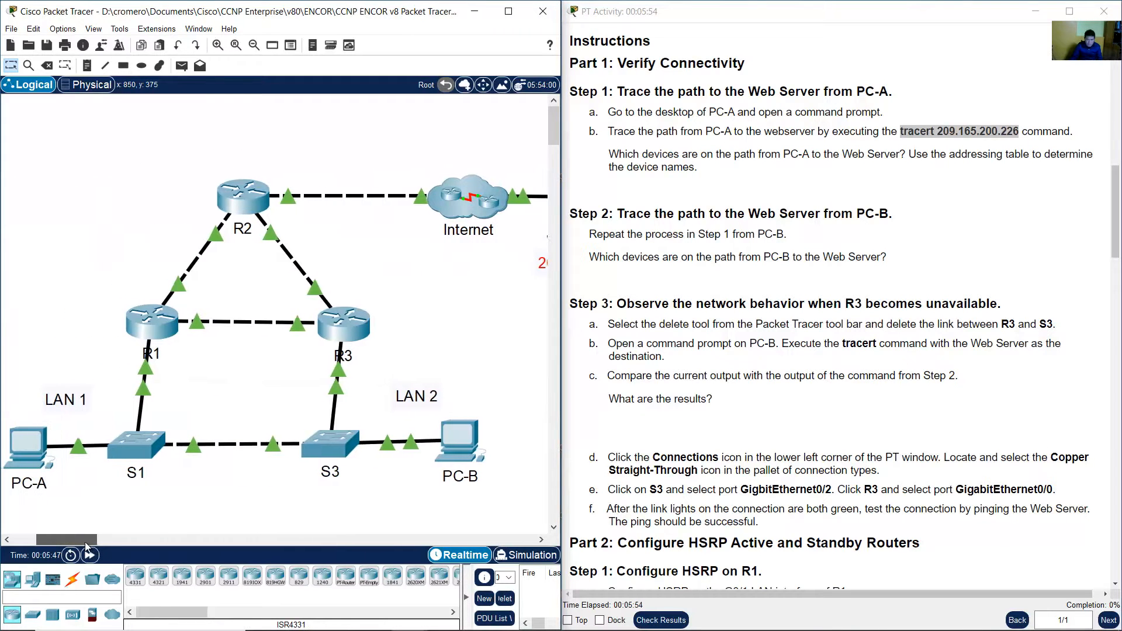
click(51, 450)
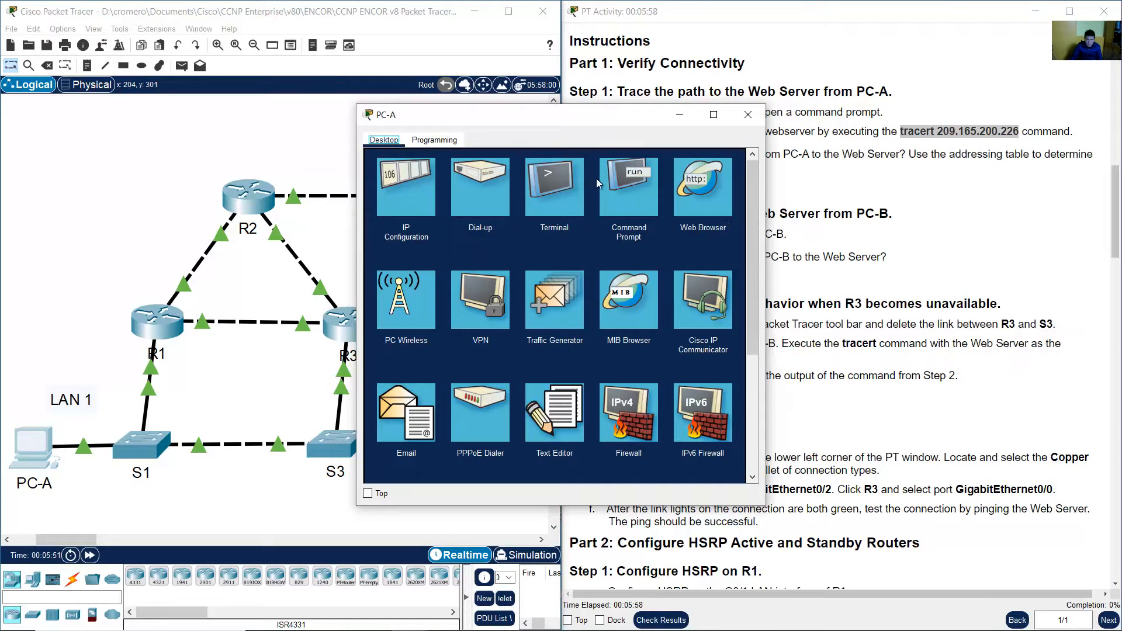
click(619, 176)
drag(608, 116, 465, 136)
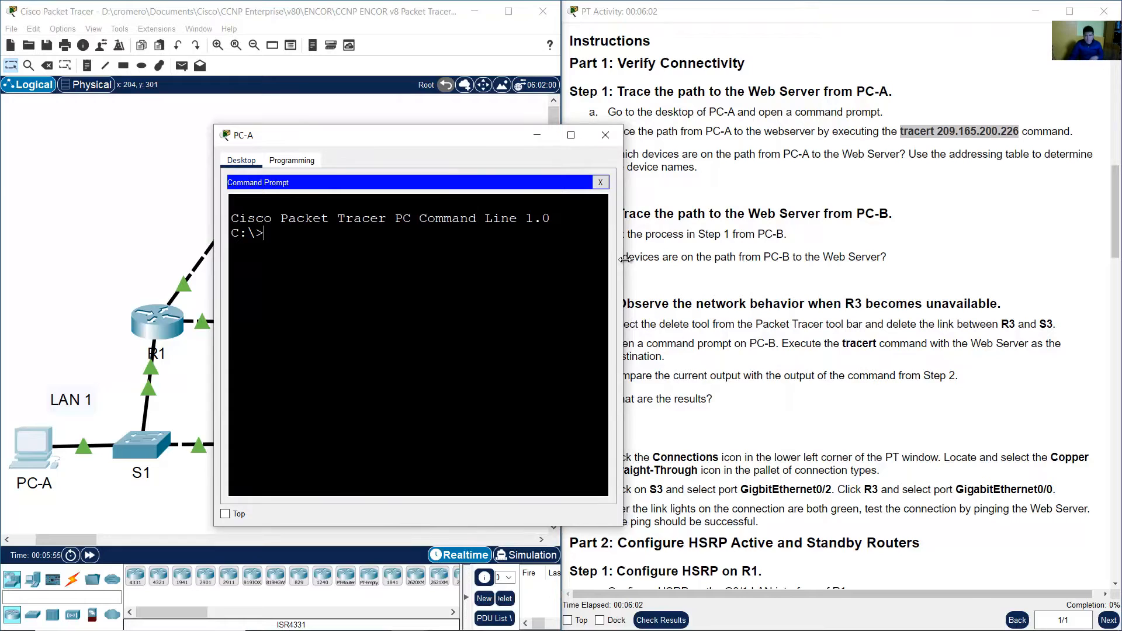
drag(622, 264, 769, 277)
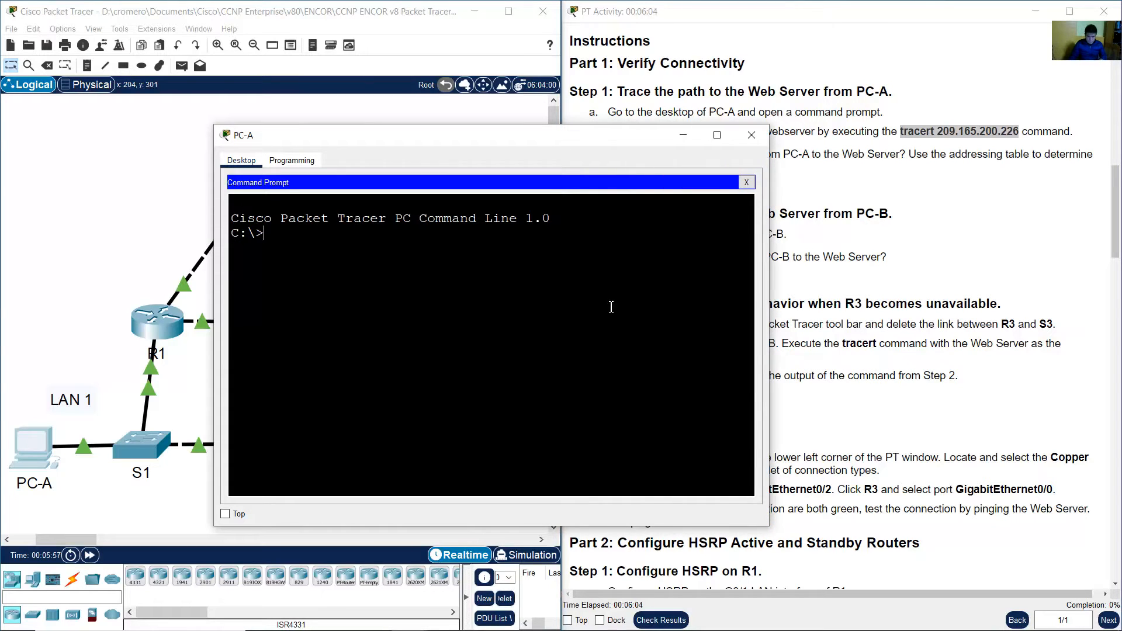
Run tracert 209.165.200.226 from PC-A to trace the path to the Web Server.
text(tracert 209)
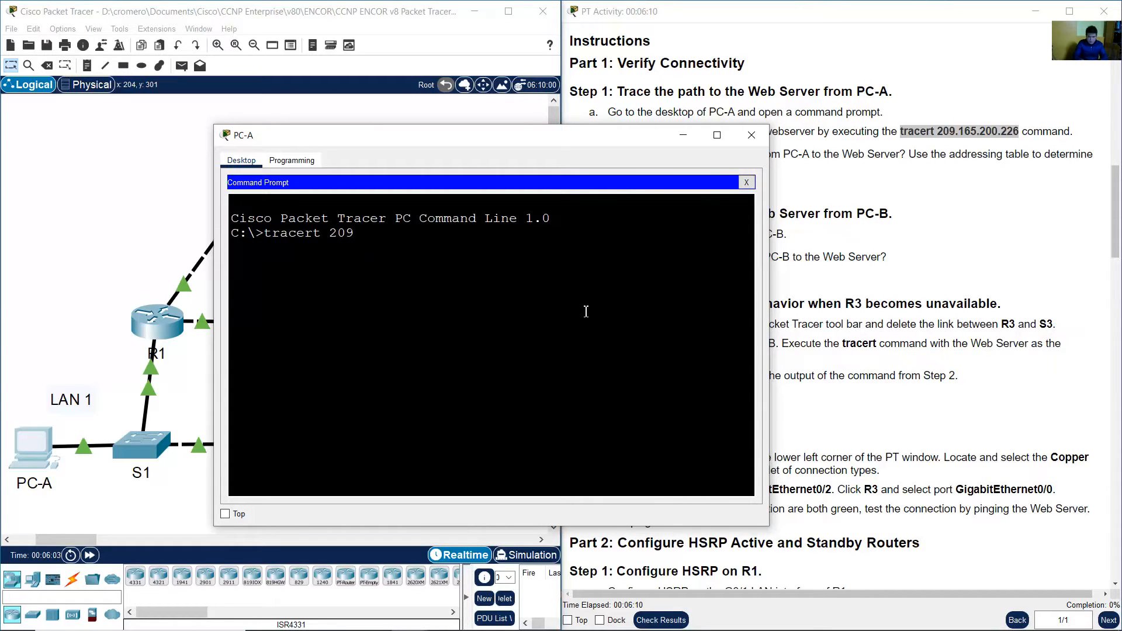
text(.165.200.226)
key(Return)
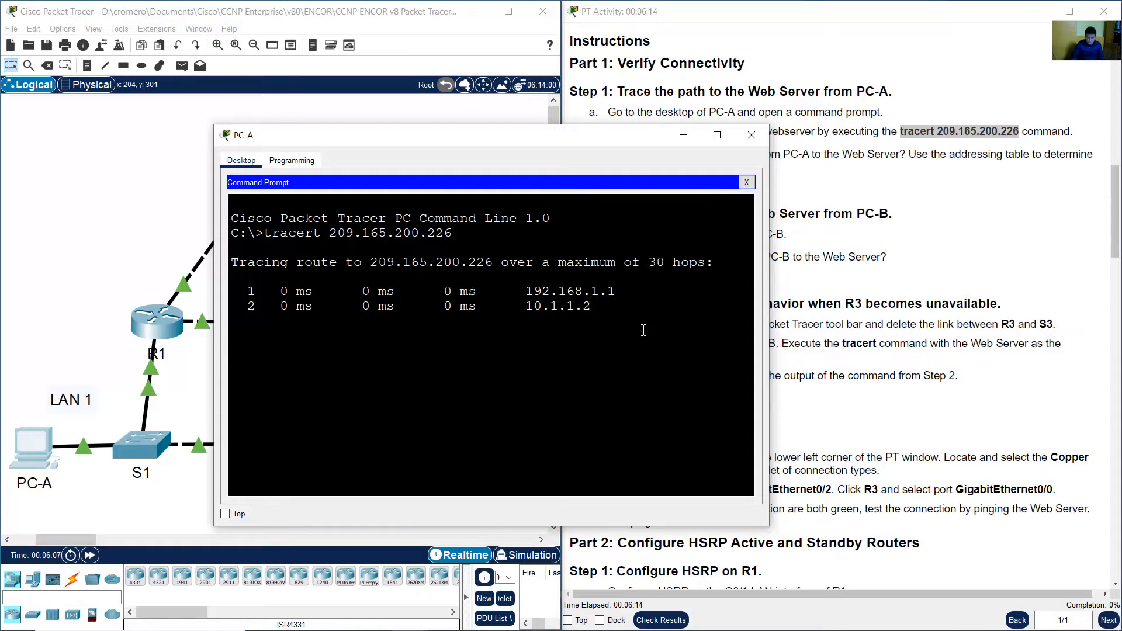
Look up the first traceroute hop in the addressing table to identify its device.
drag(513, 153, 822, 112)
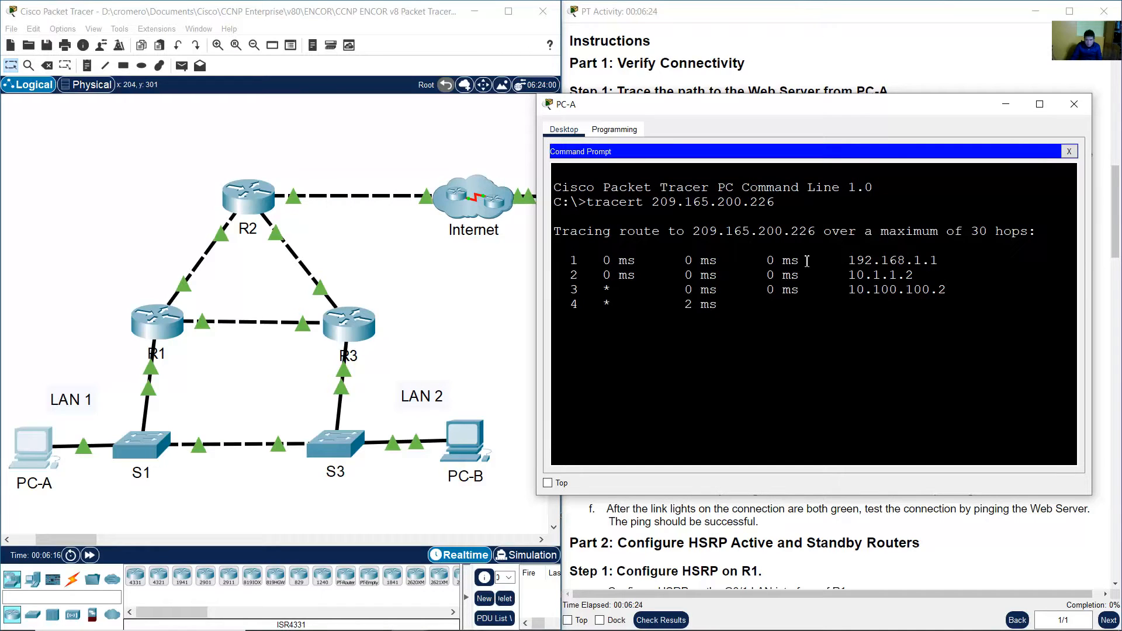
drag(560, 260, 963, 301)
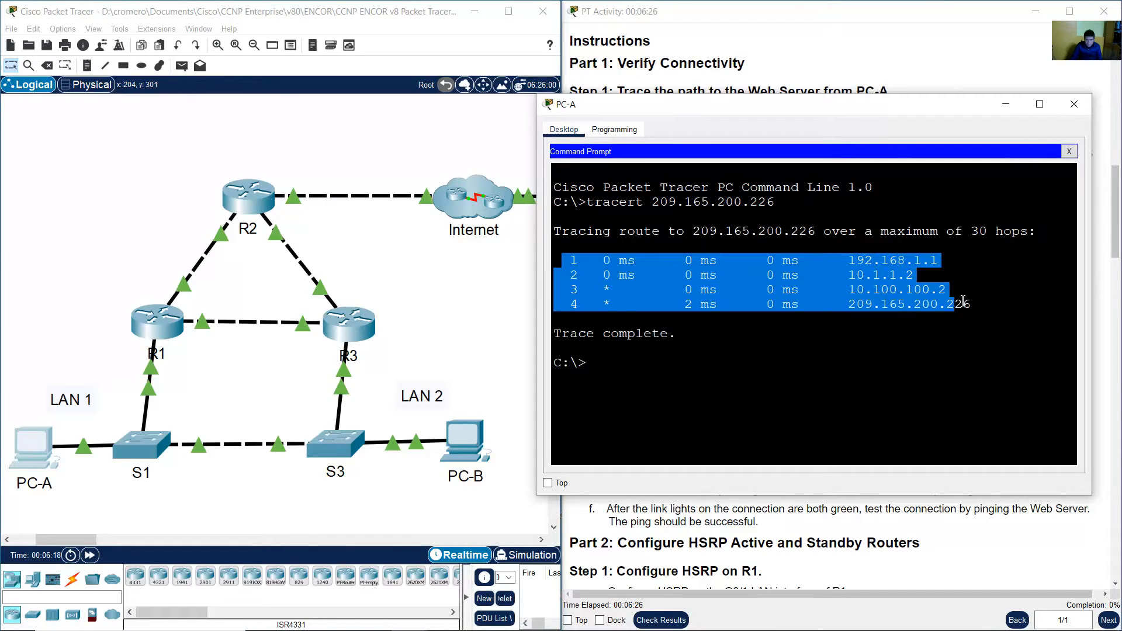
click(710, 325)
drag(578, 261, 985, 266)
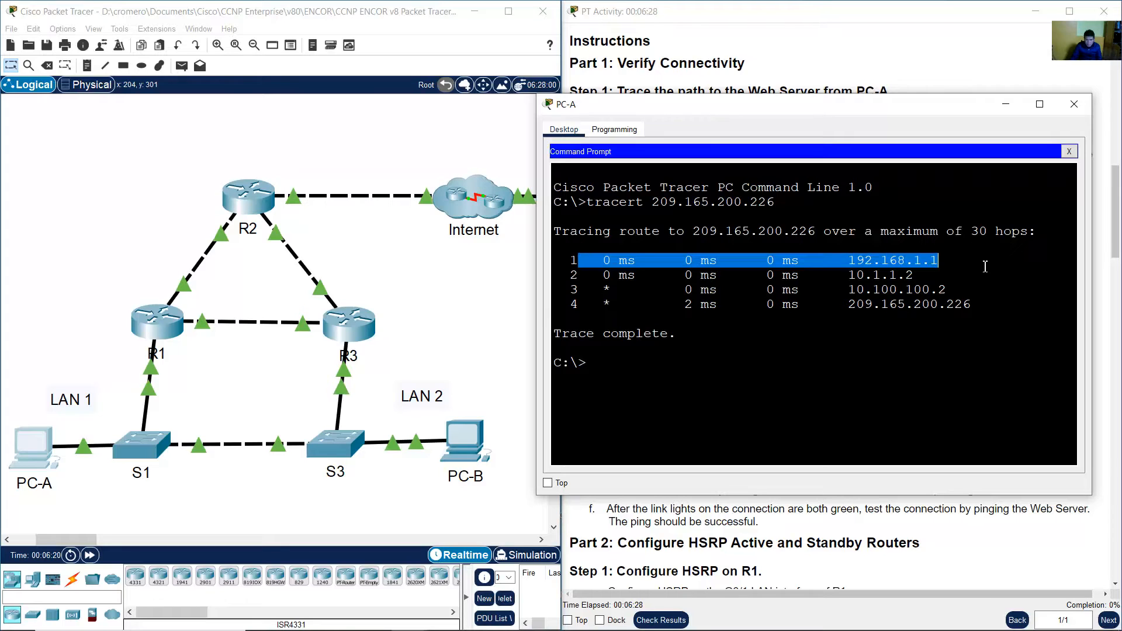
drag(95, 285, 188, 371)
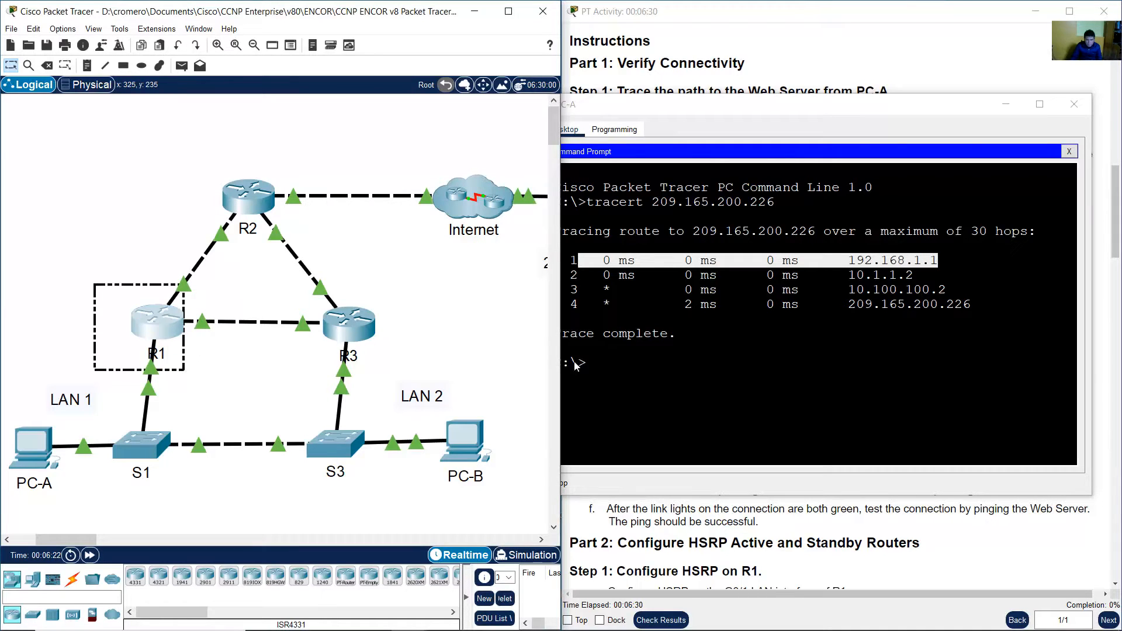
click(988, 304)
mouse_move(849, 281)
mouse_down()
mouse_move(878, 261)
mouse_move(855, 261)
mouse_up()
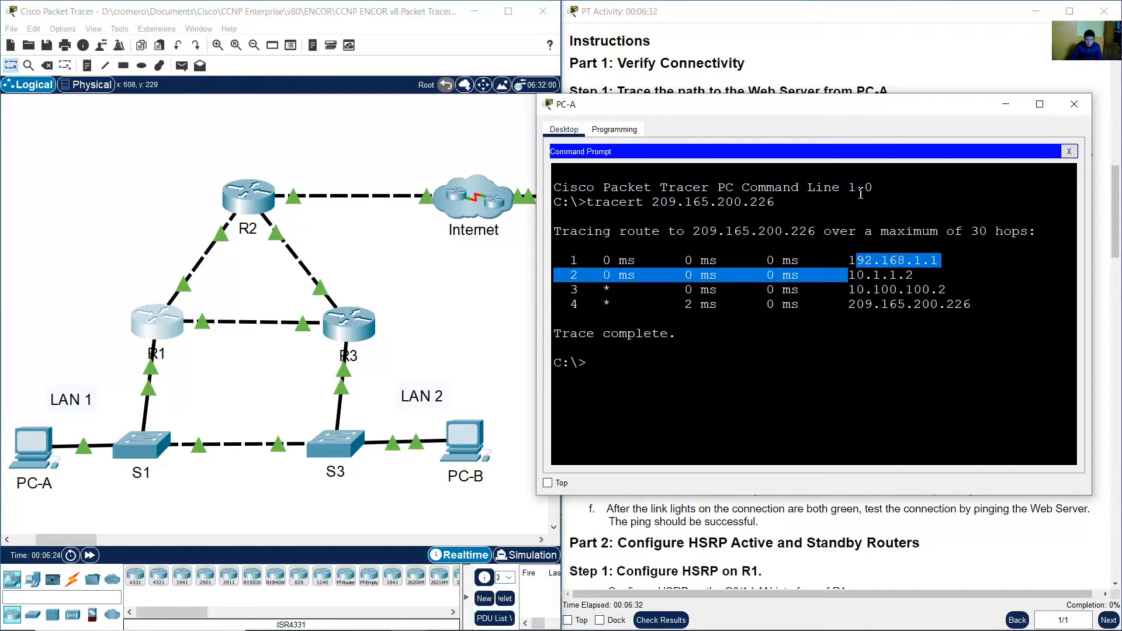
click(940, 53)
drag(1118, 246, 1118, 140)
drag(583, 94, 605, 96)
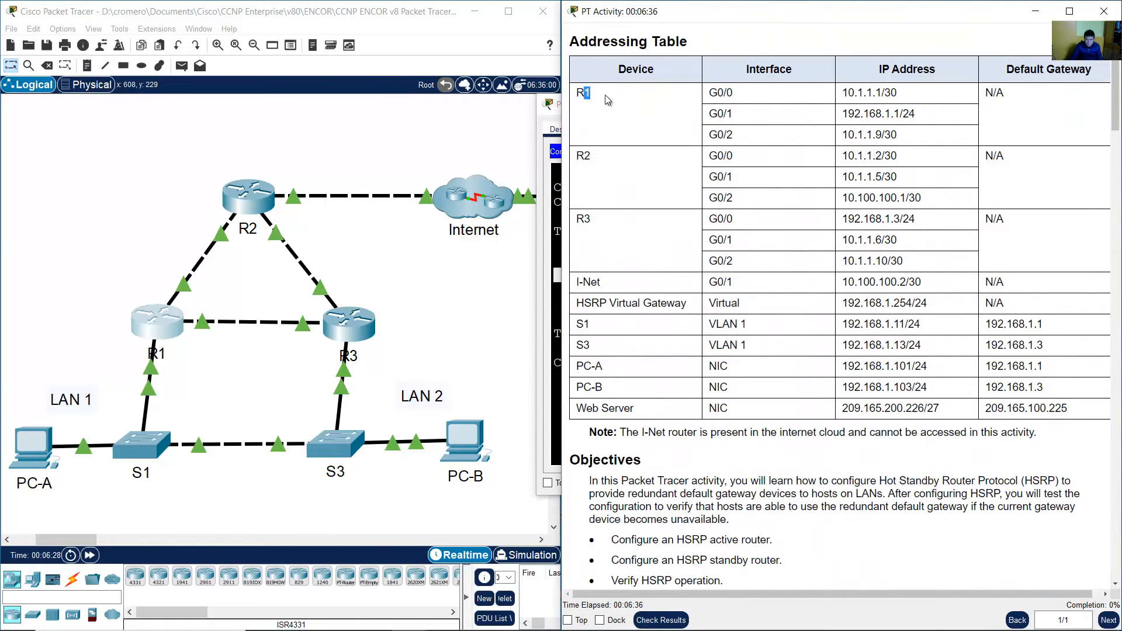
drag(843, 114, 917, 119)
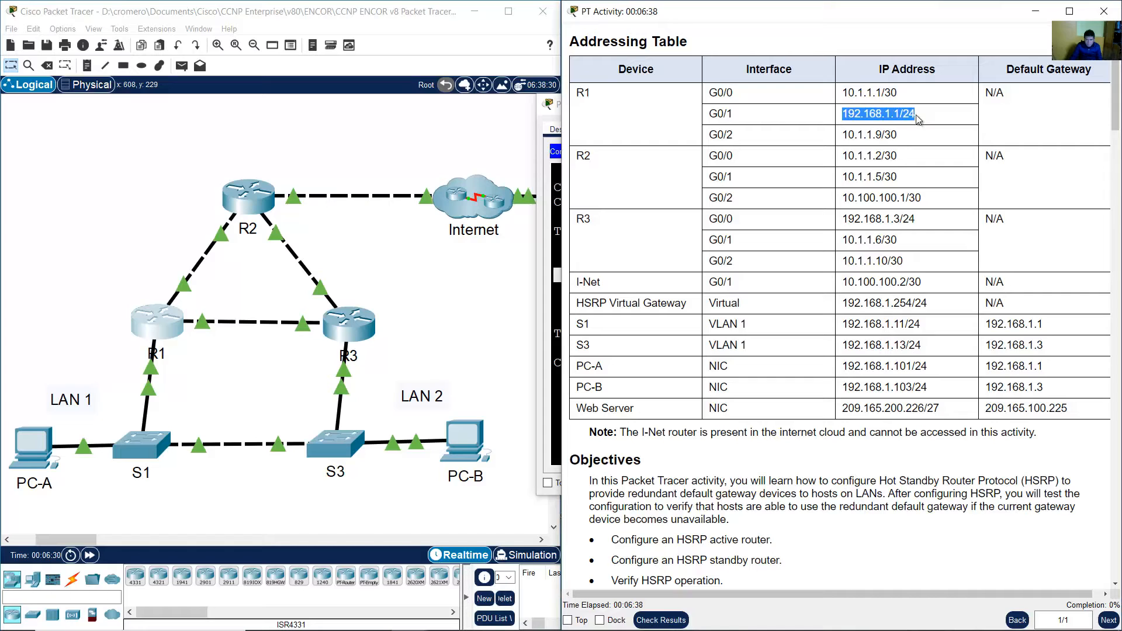
Look up the second traceroute hop in the addressing table to identify its device.
click(549, 311)
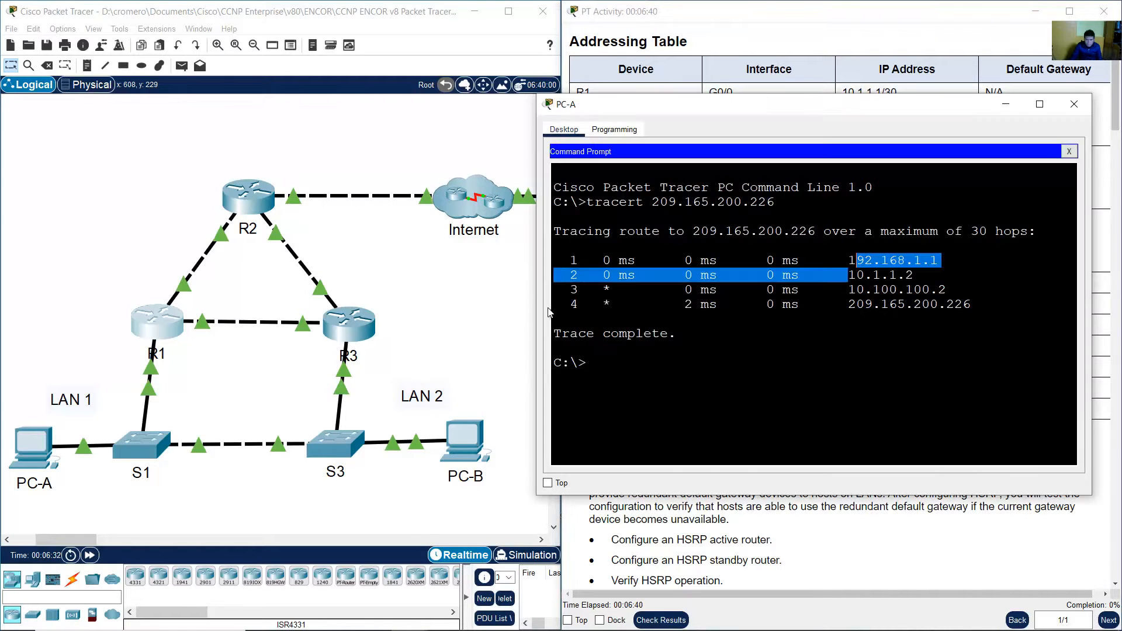
click(709, 280)
drag(573, 276, 914, 276)
click(200, 159)
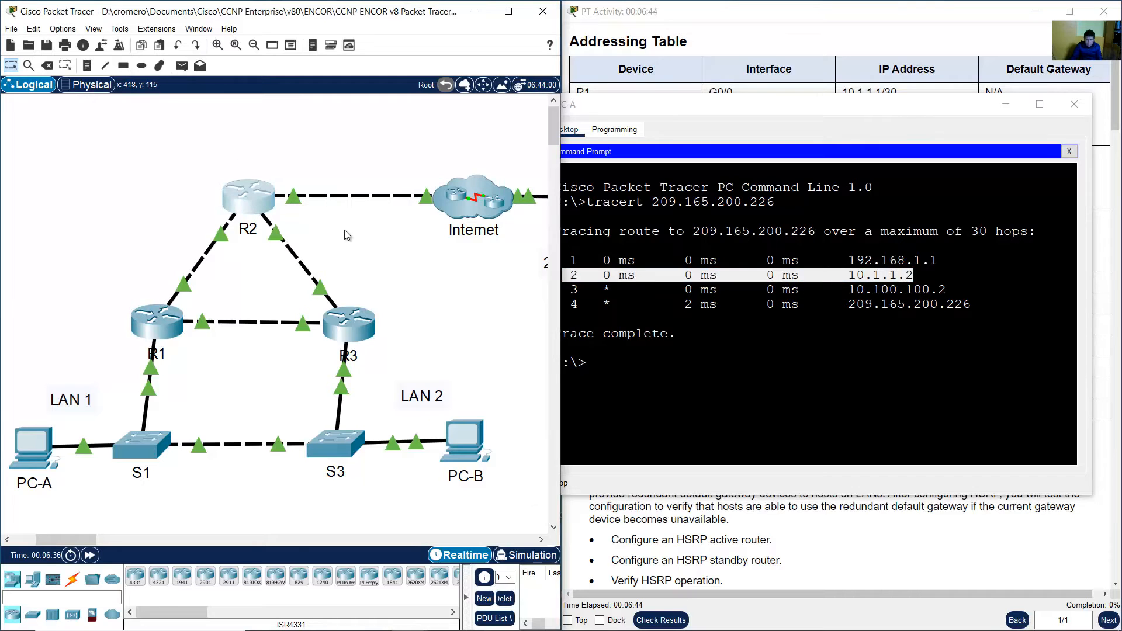
click(895, 273)
drag(848, 274, 915, 275)
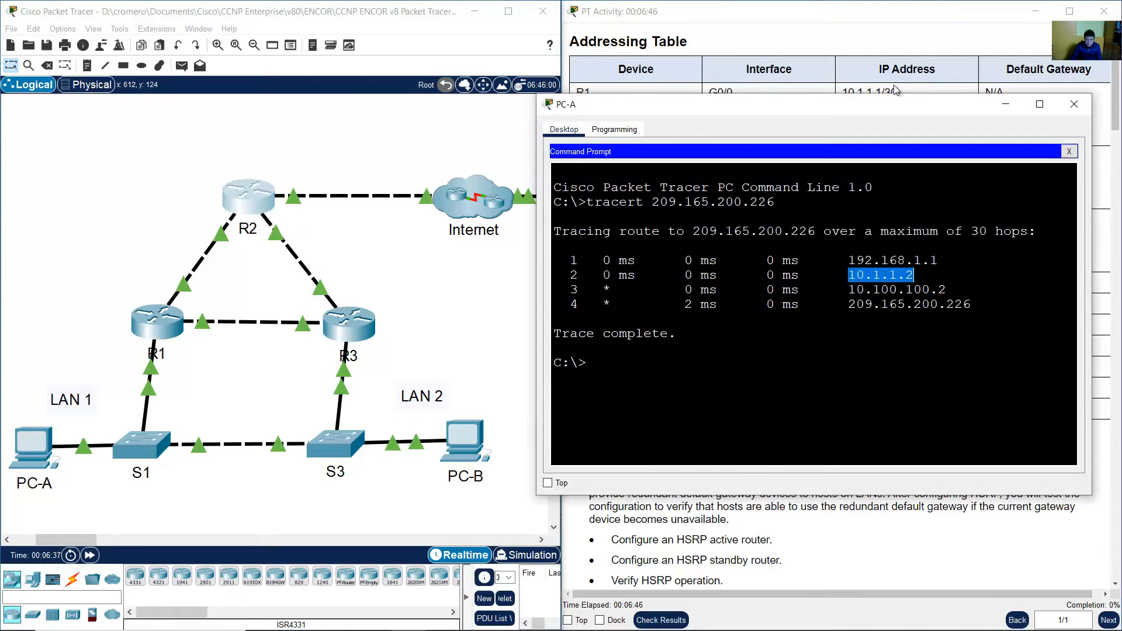
click(883, 58)
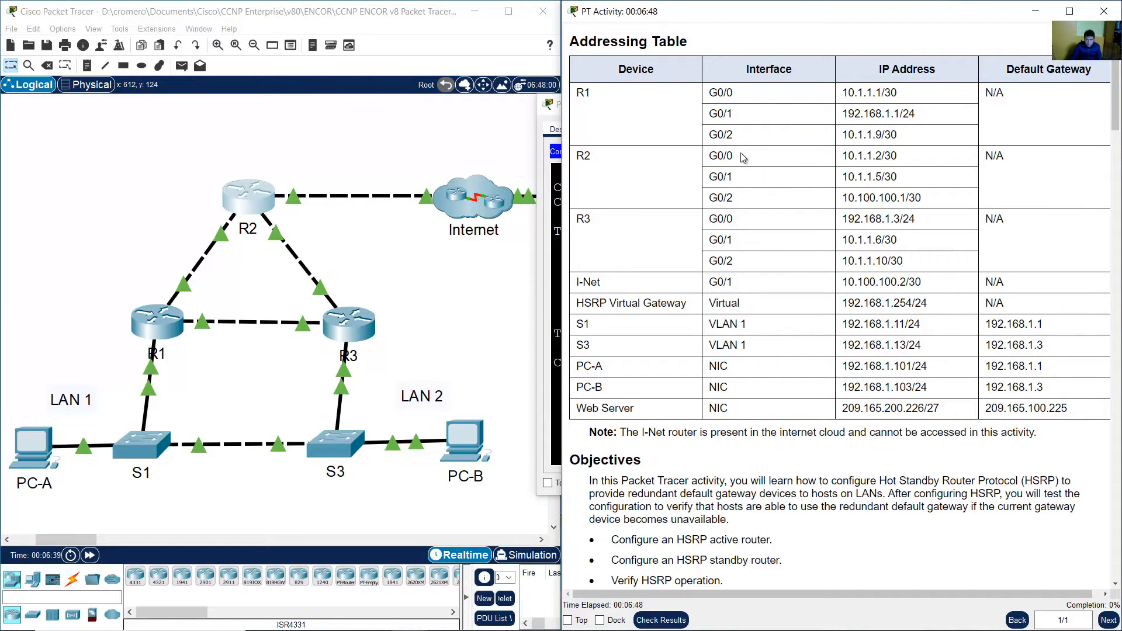
drag(847, 155, 900, 159)
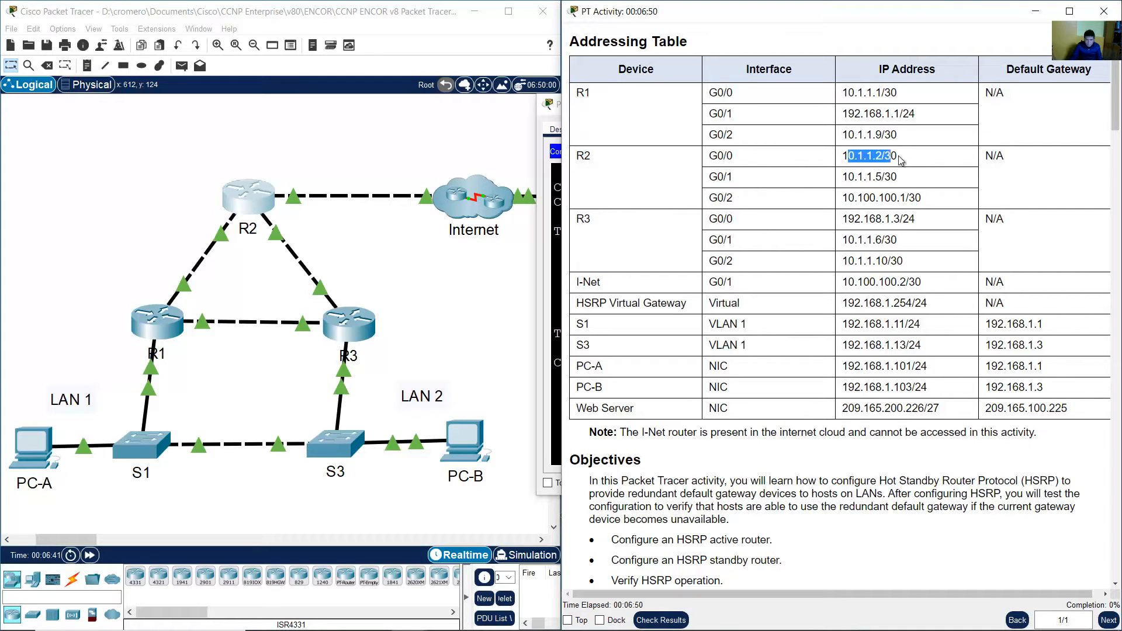
Look up the third traceroute hop in the addressing table to identify its device.
click(485, 180)
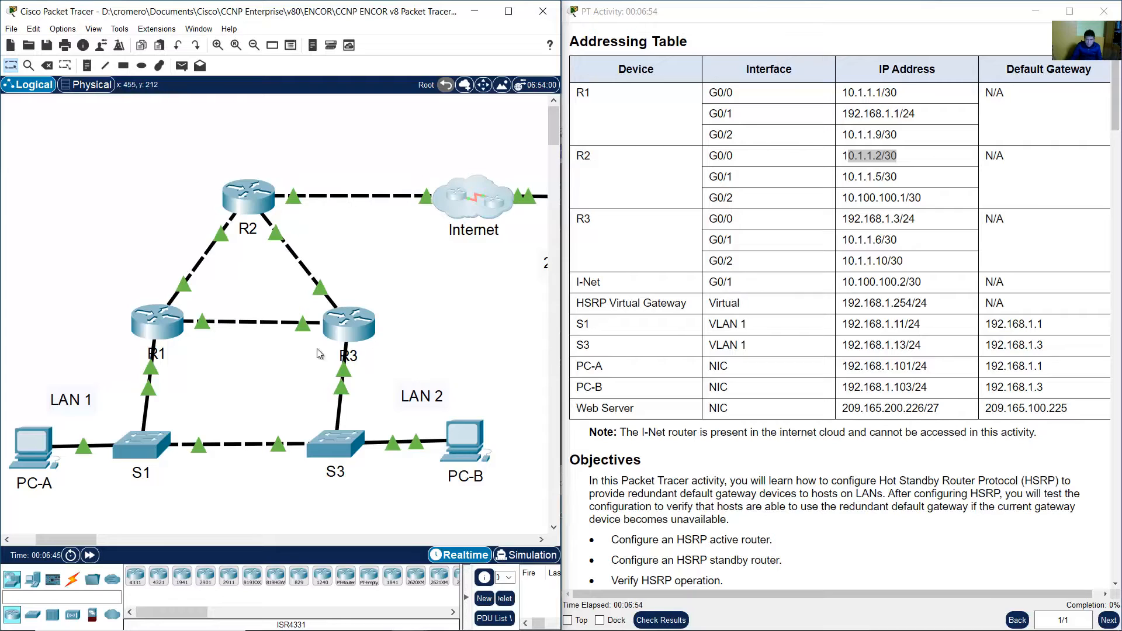
click(46, 458)
click(610, 306)
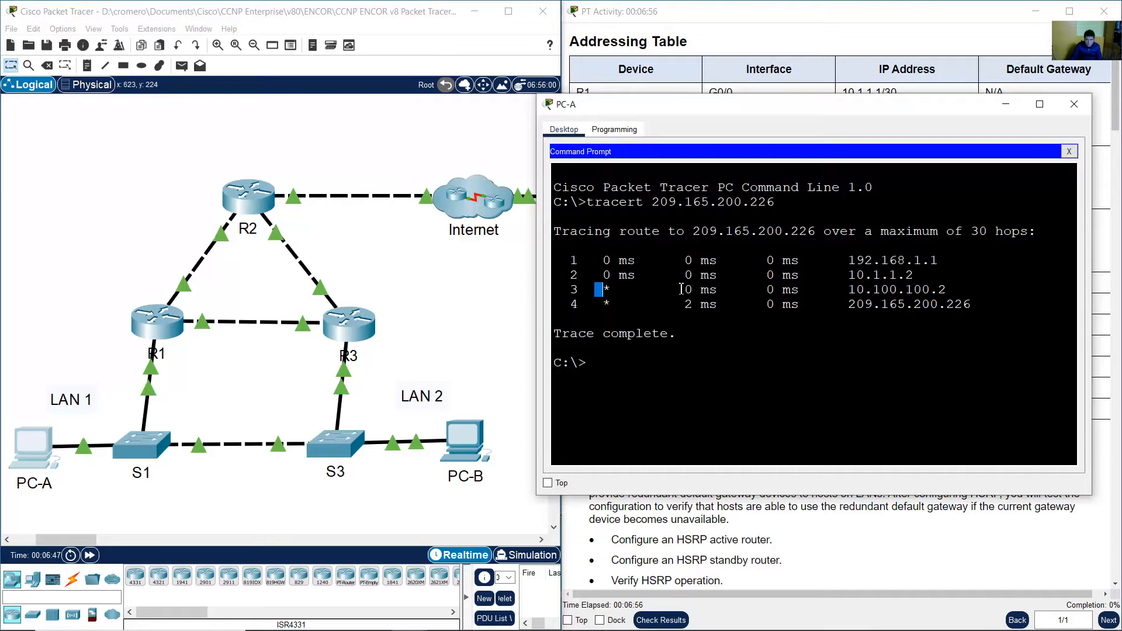
drag(681, 288, 959, 285)
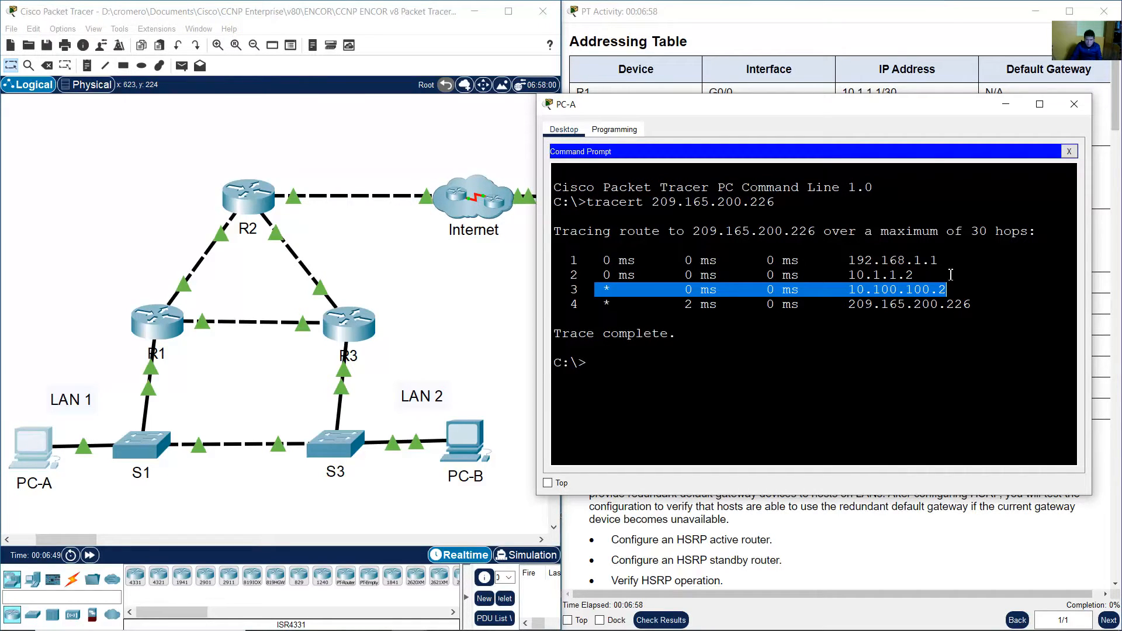
click(899, 37)
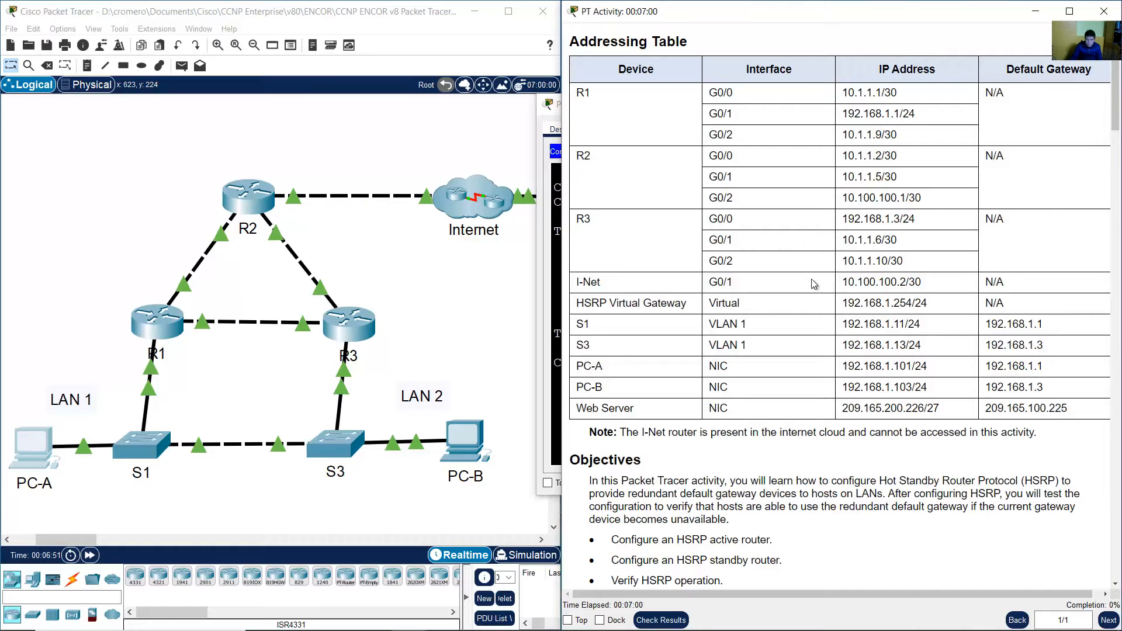
drag(841, 283, 931, 288)
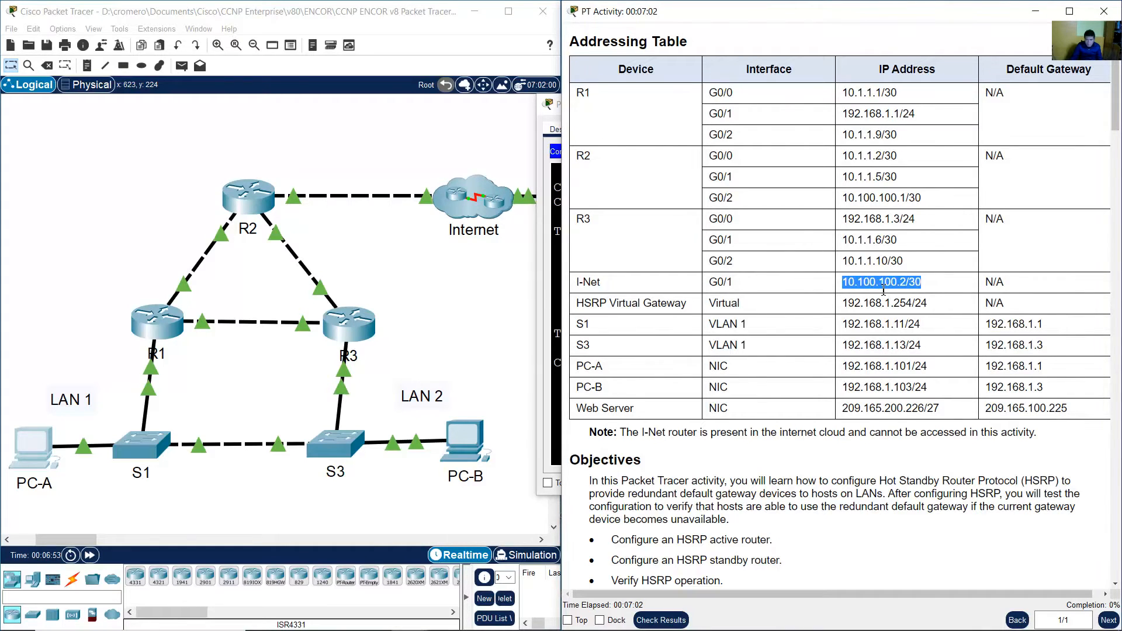
Look up the fourth traceroute hop in the addressing table to identify its device.
click(496, 296)
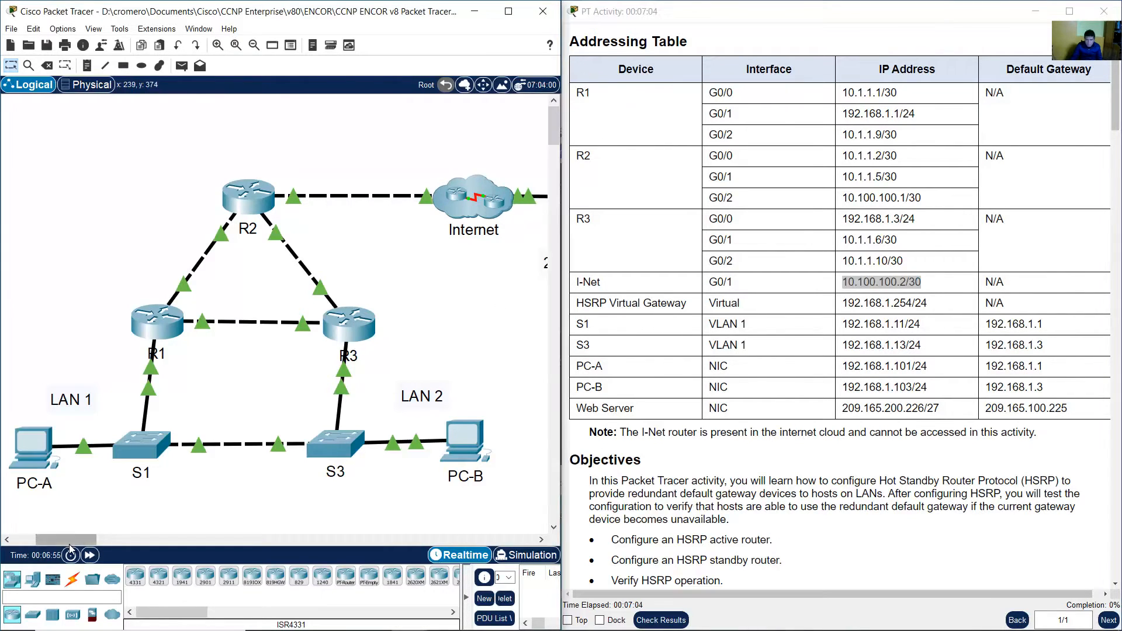
mouse_move(66, 539)
mouse_down()
mouse_move(86, 539)
mouse_move(81, 525)
mouse_up()
click(69, 447)
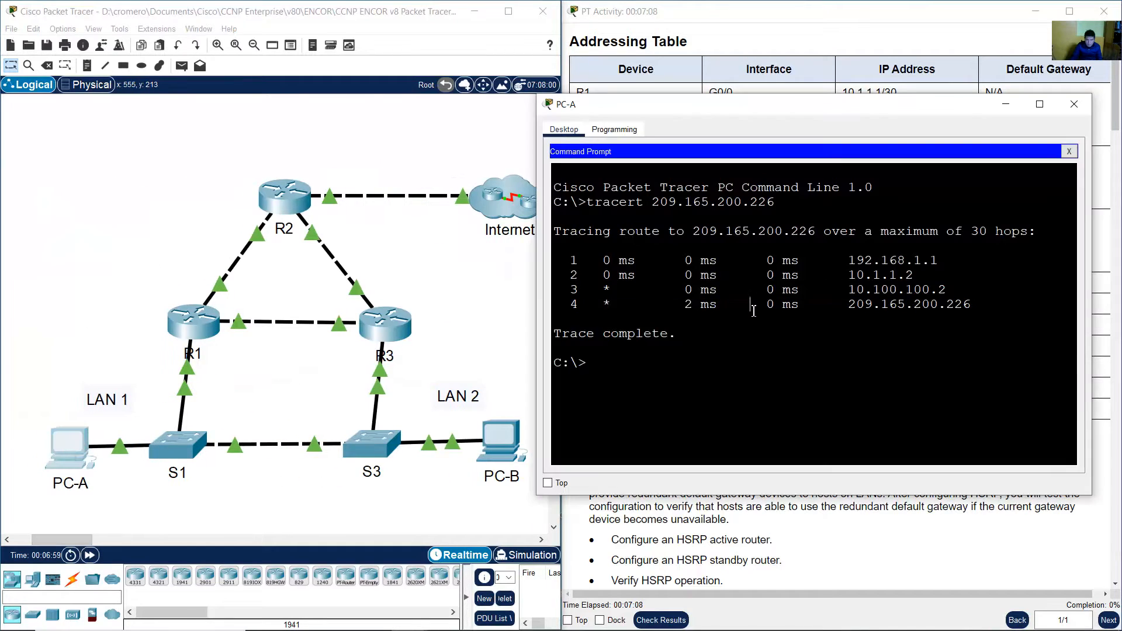
drag(694, 309, 993, 310)
click(894, 42)
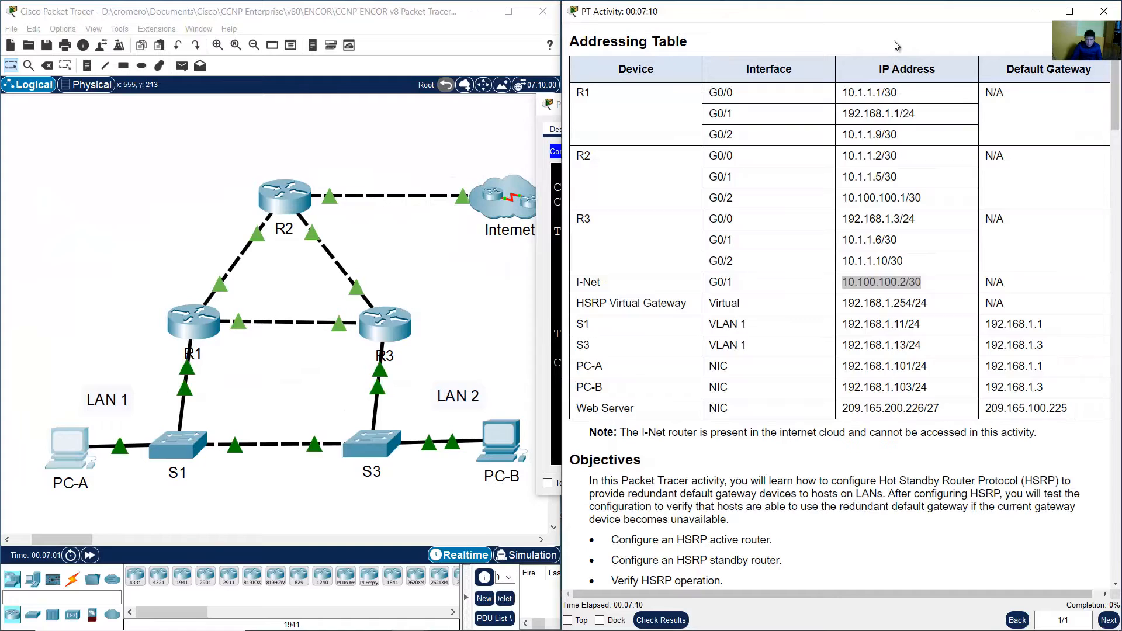
drag(608, 409, 938, 411)
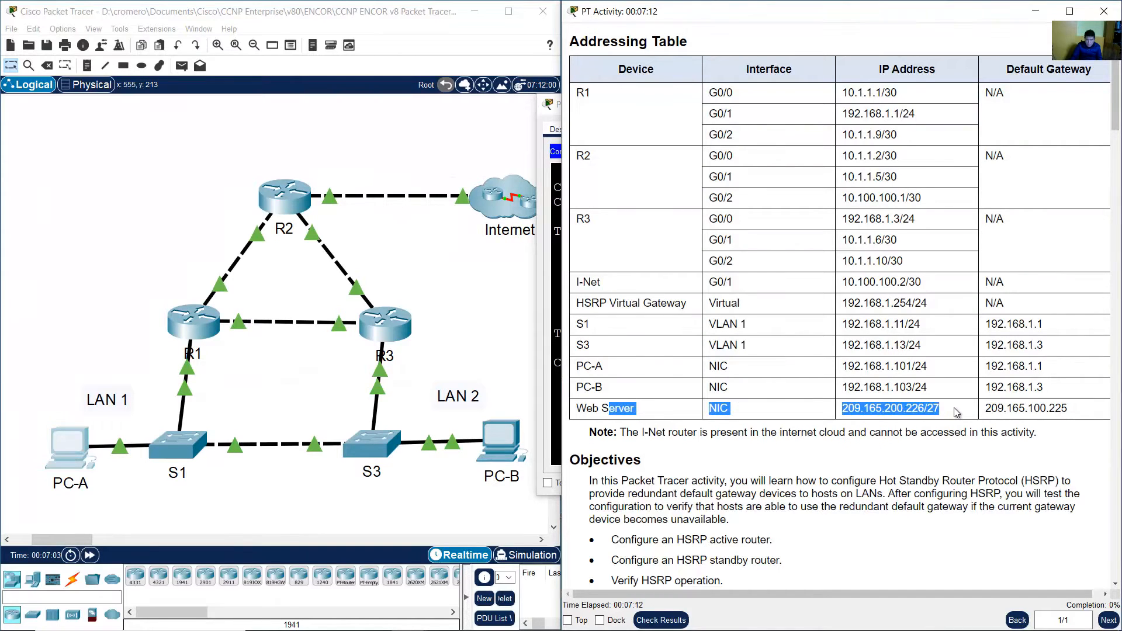
Reread the Step 1 question asking which devices lie on the path from PC-A to the Web Server.
click(933, 422)
scroll(933, 422, down, 10)
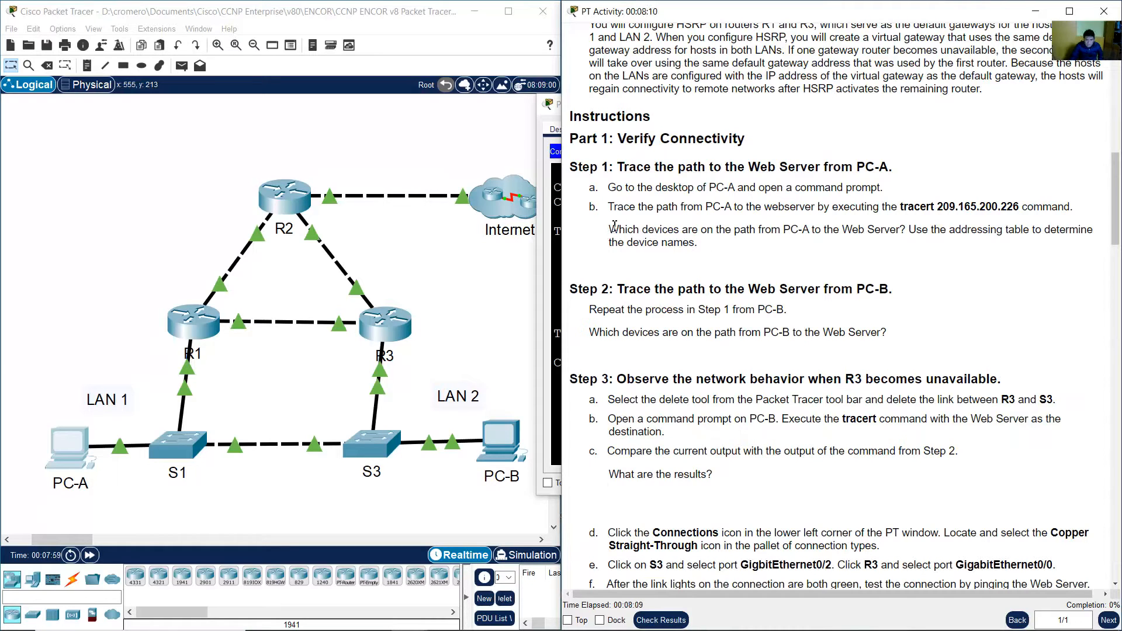
drag(614, 226, 706, 250)
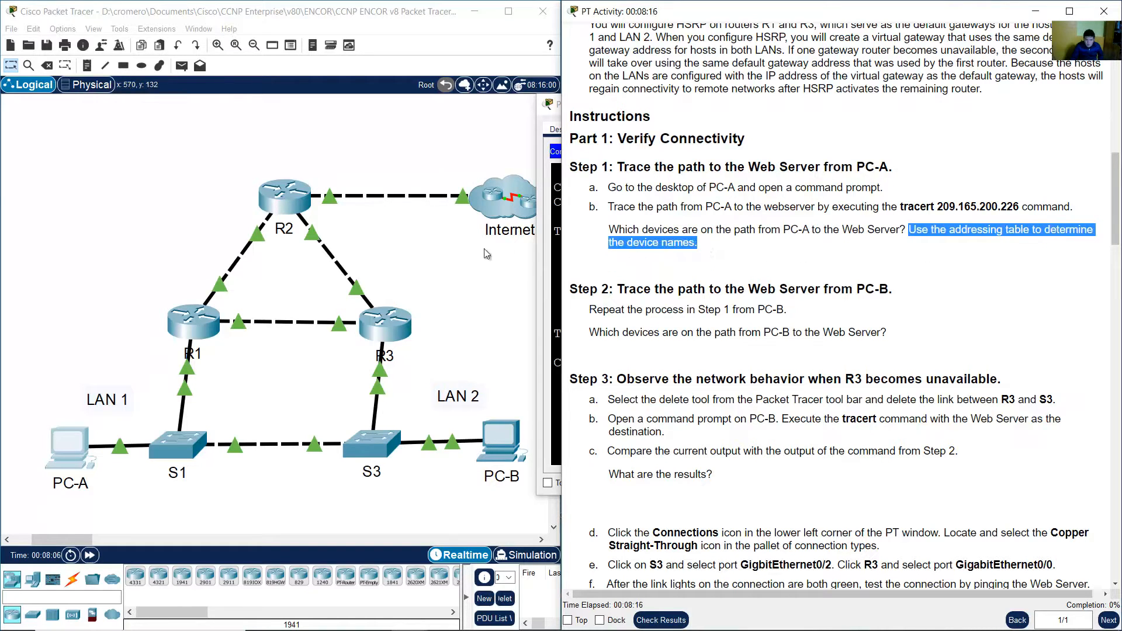
Examine the network topology, panning across to see the Internet cloud and Web Server.
click(436, 258)
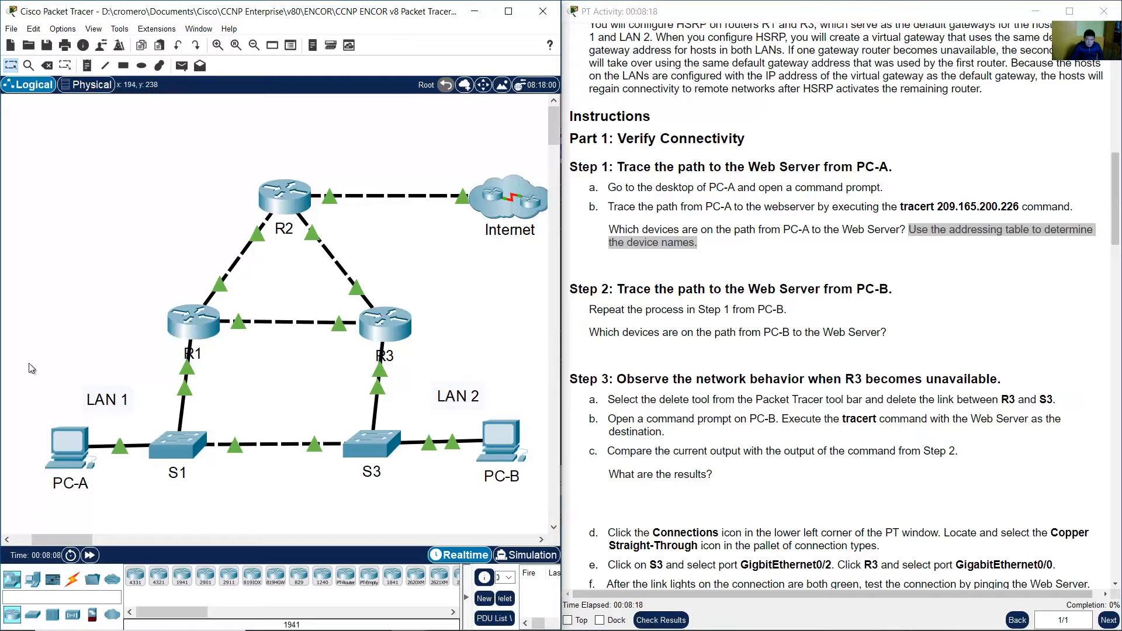
drag(90, 263, 199, 354)
drag(206, 172, 281, 229)
scroll(188, 189, right, 5)
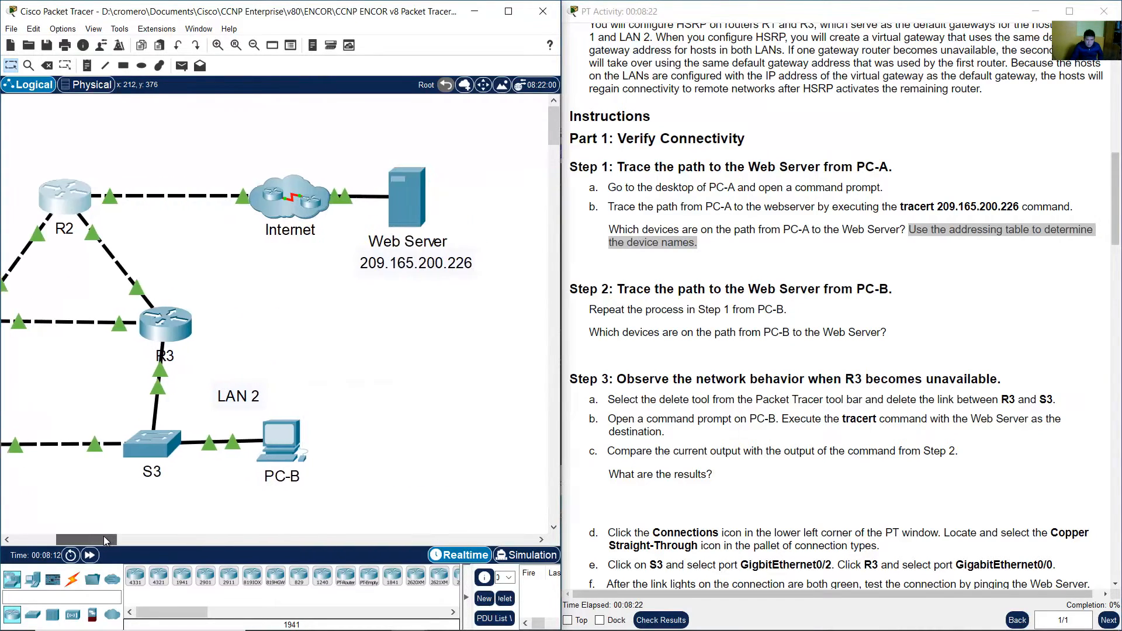
drag(221, 127, 311, 269)
drag(494, 133, 395, 281)
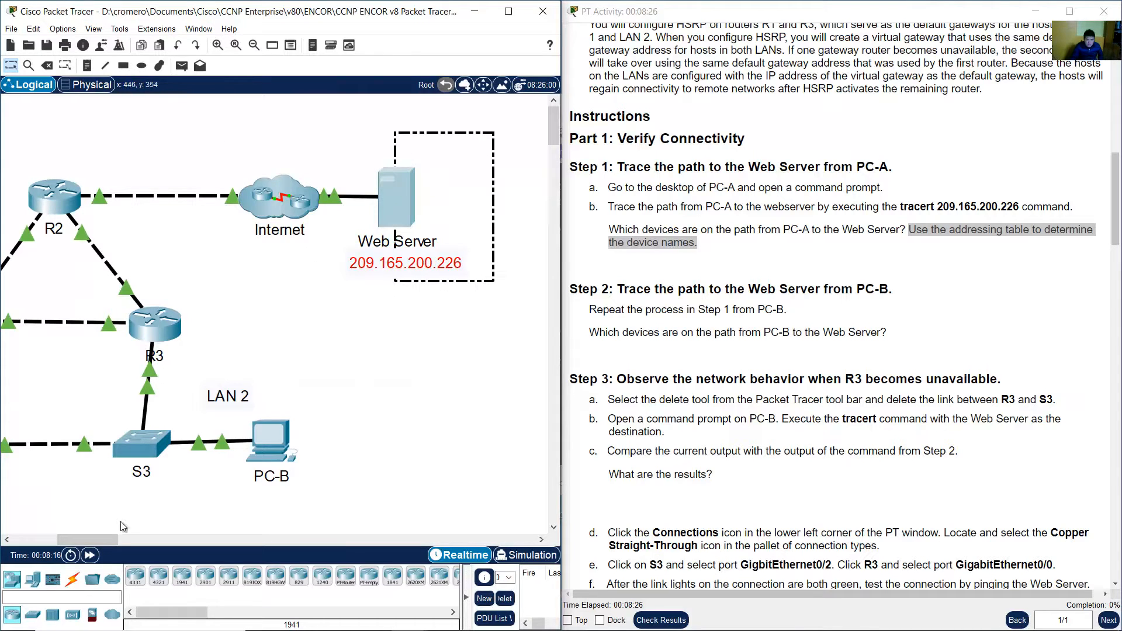
drag(94, 539, 70, 539)
click(974, 190)
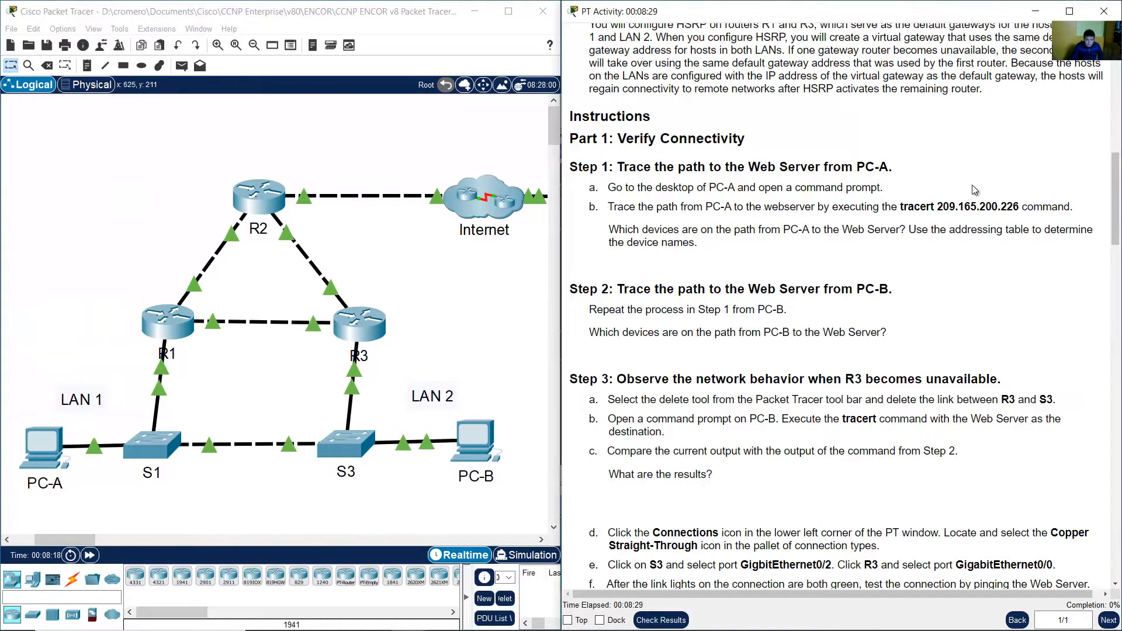
Read the Step 2 instructions and open the command prompt on PC-B.
scroll(973, 190, down, 4)
drag(613, 150, 894, 152)
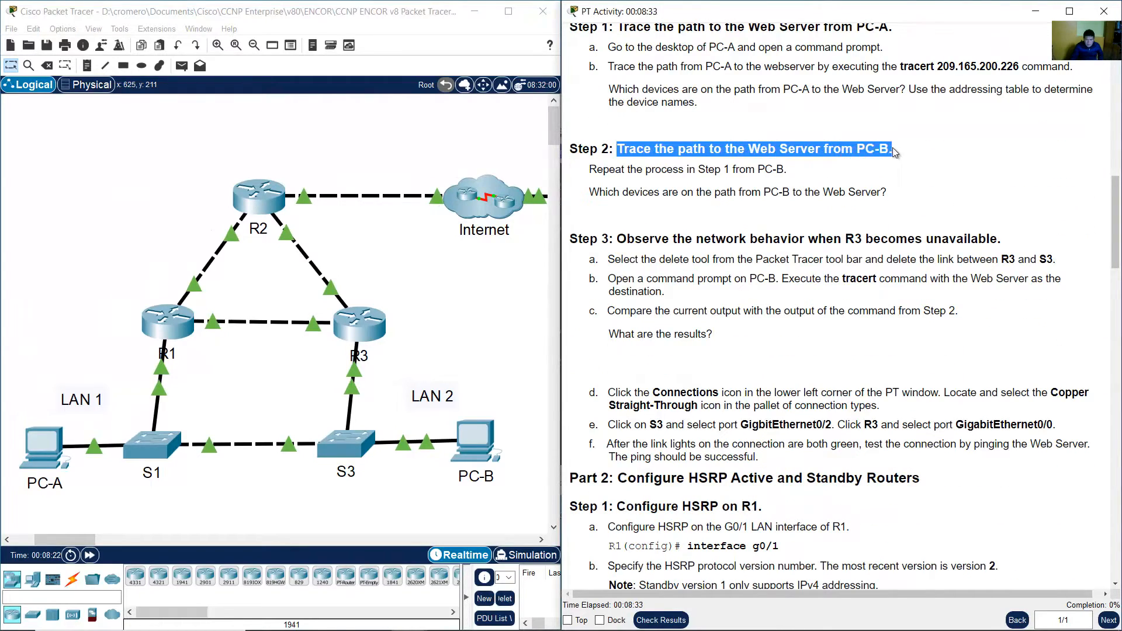
drag(608, 169, 788, 170)
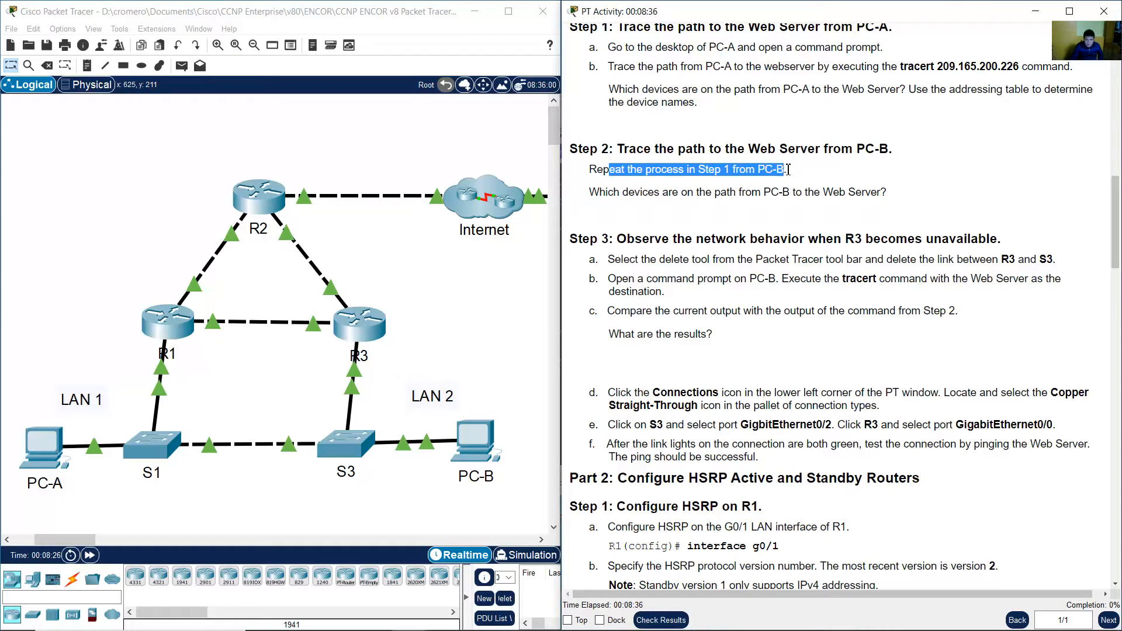
click(492, 351)
click(484, 453)
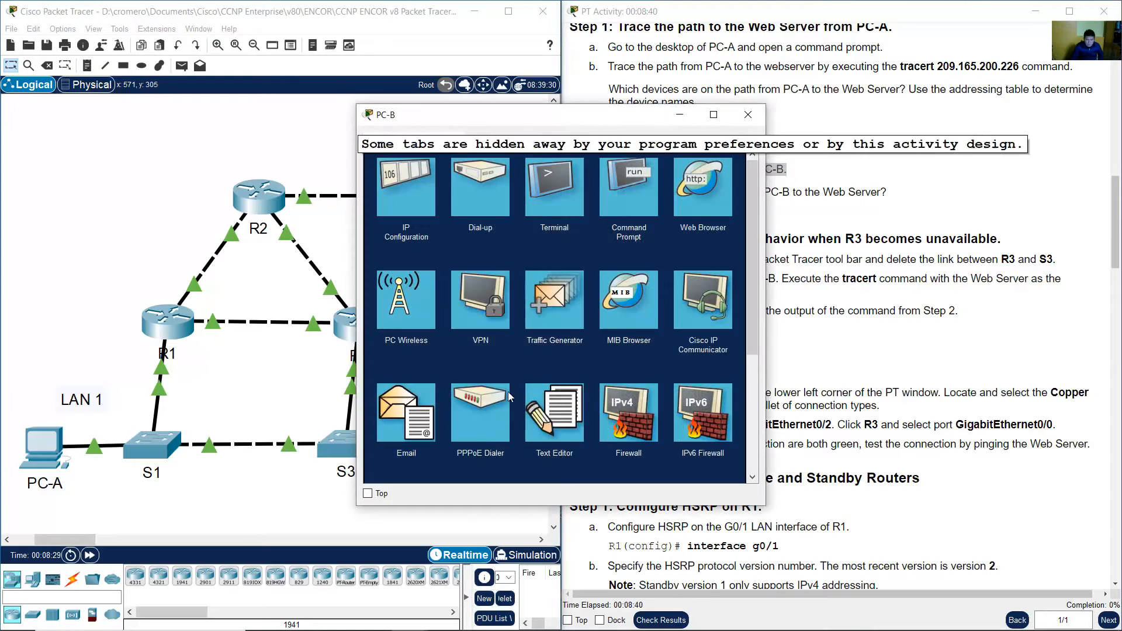
click(624, 191)
drag(768, 227, 900, 237)
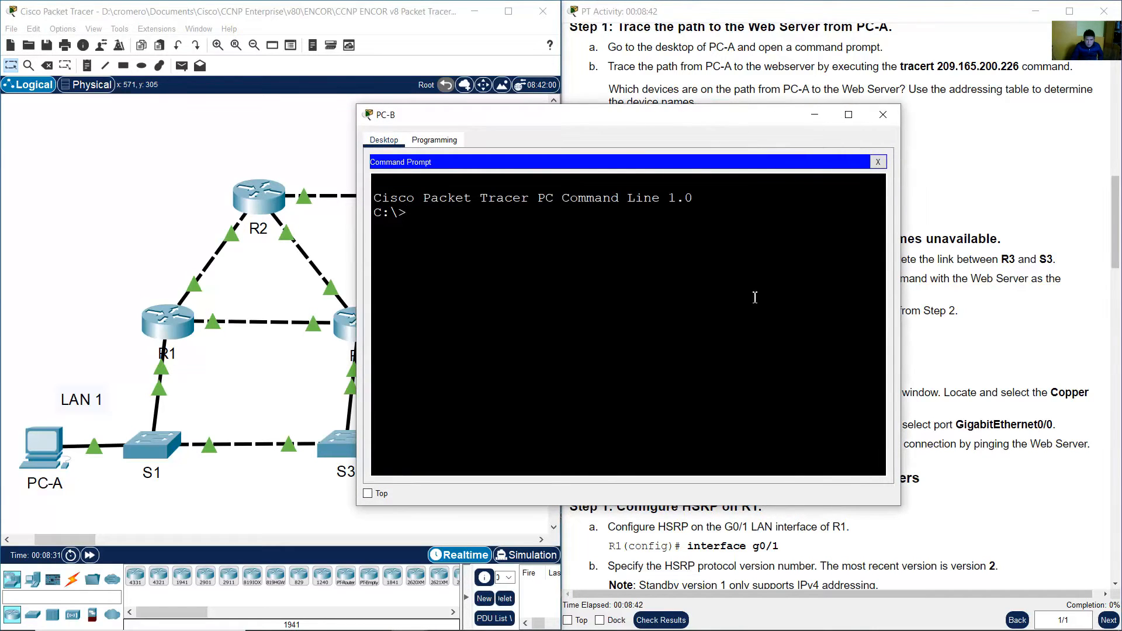
Run tracert 209.165.200.226 from PC-B's command prompt.
text(tracert)
click(981, 149)
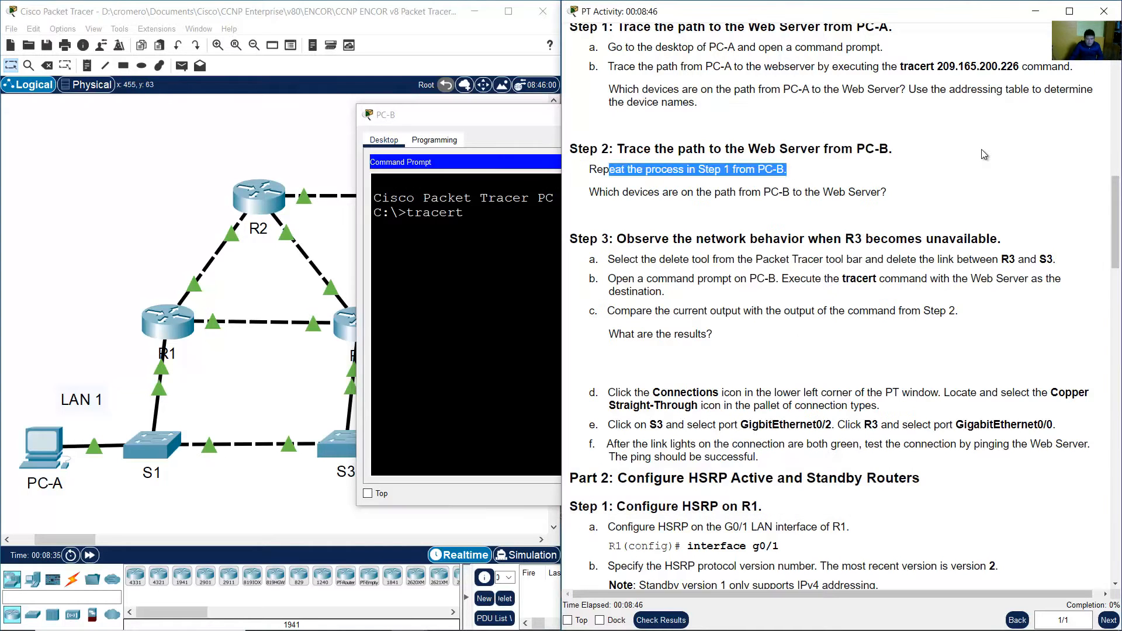
drag(937, 67, 1025, 65)
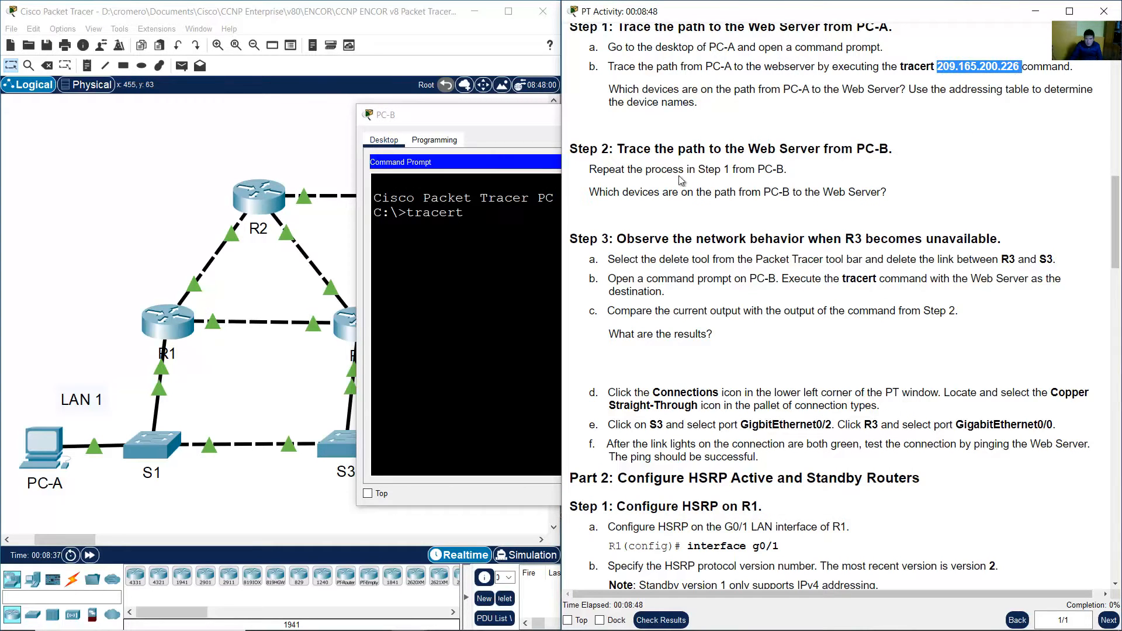
click(515, 235)
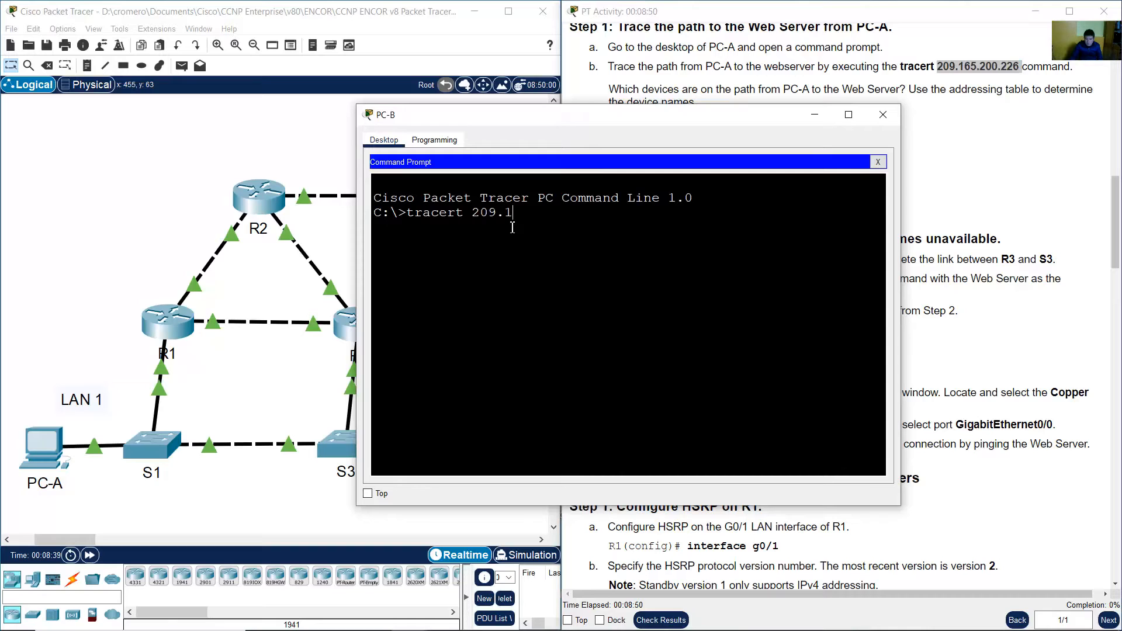
text(209.165.200.226)
key(Return)
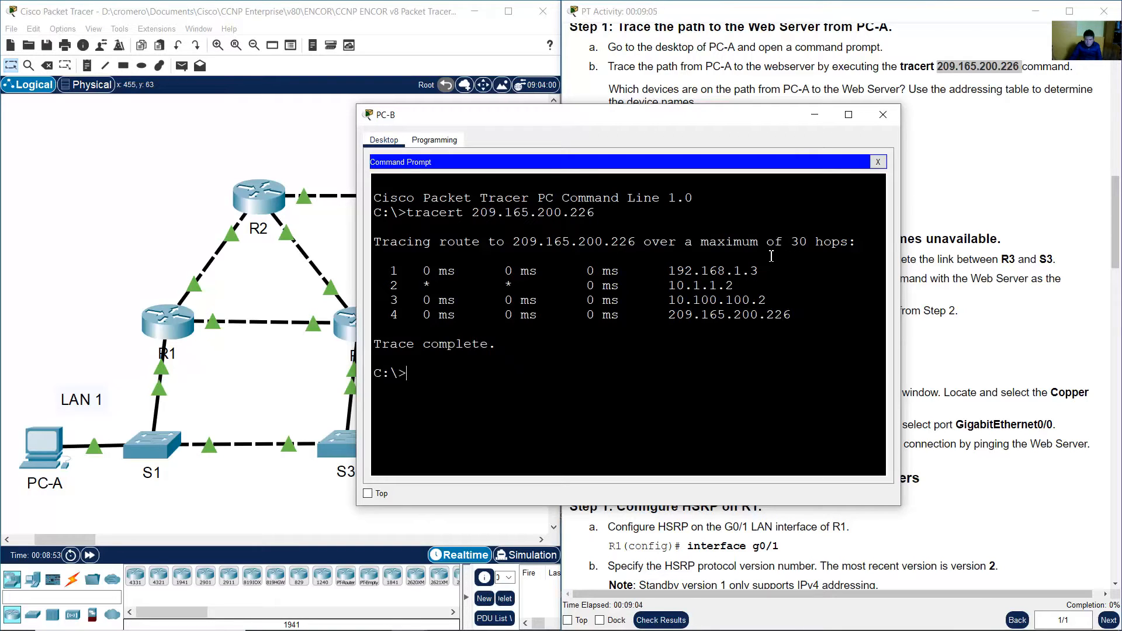
Look up PC-B's first traceroute hop in the addressing table to identify its device.
drag(439, 276, 777, 316)
drag(668, 270, 805, 270)
click(341, 258)
drag(452, 310, 319, 354)
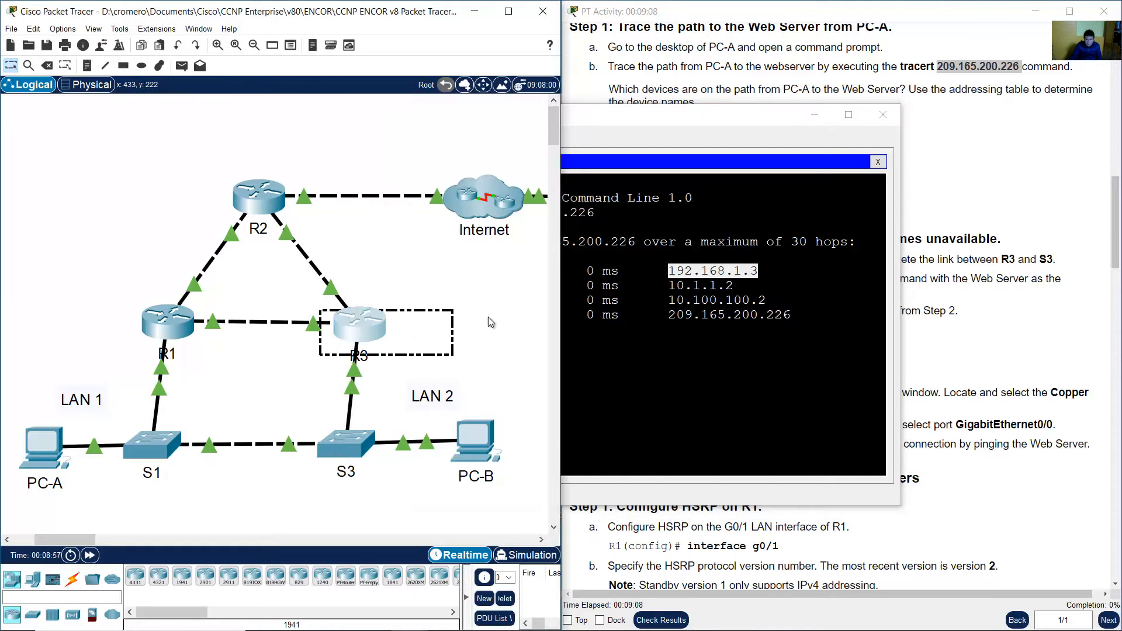
click(1044, 260)
drag(1117, 246, 1116, 96)
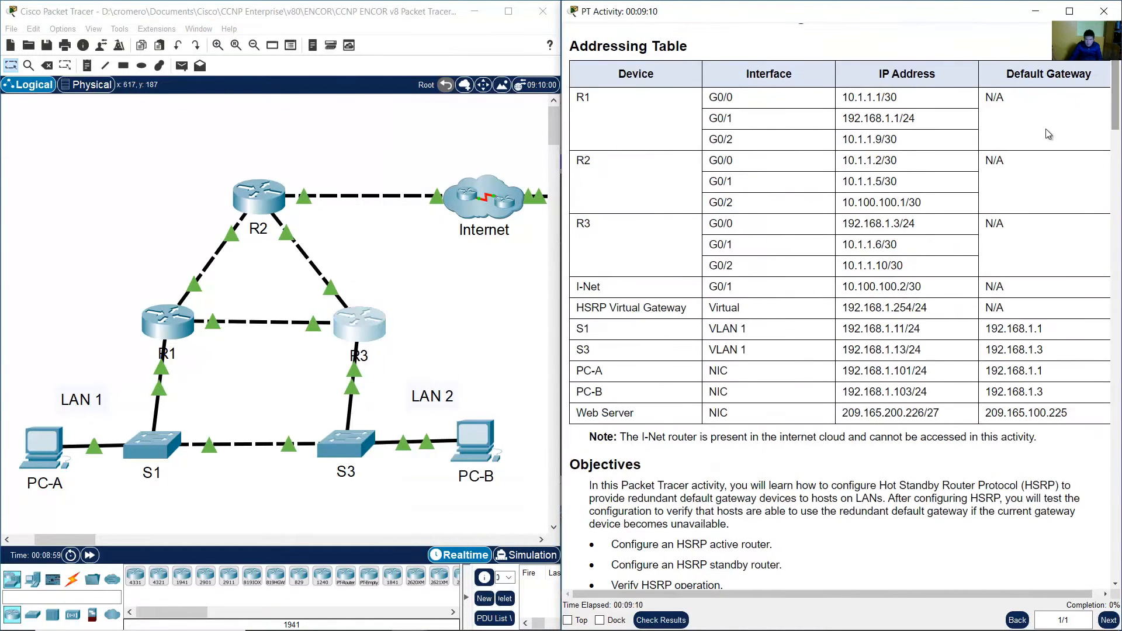
drag(842, 223, 898, 225)
Look up PC-B's second traceroute hop on the topology to identify its device.
click(471, 441)
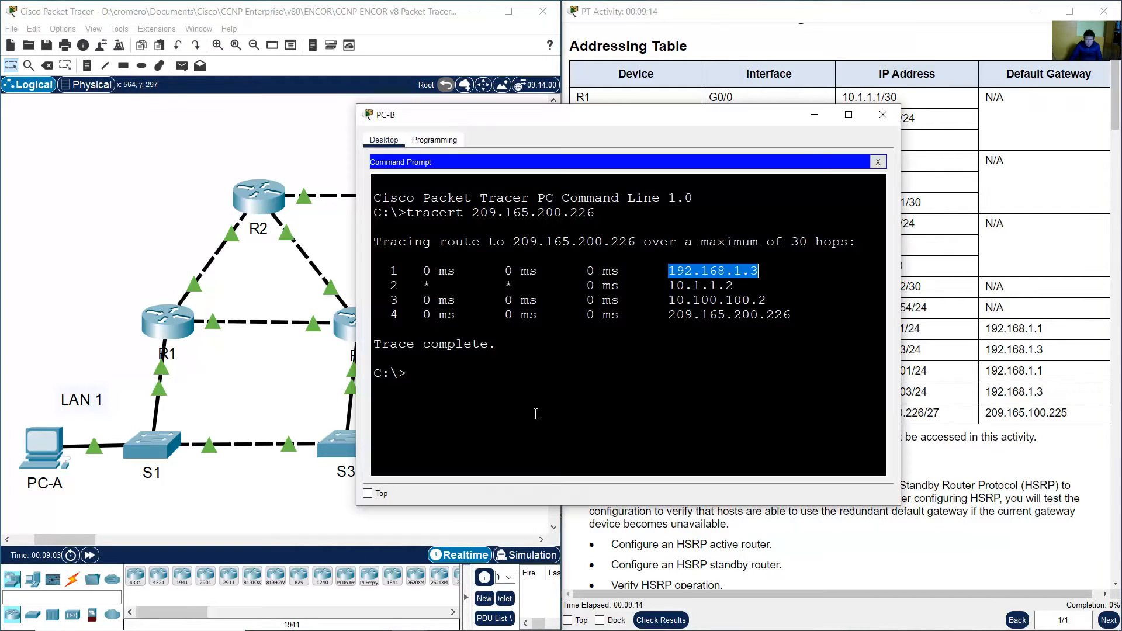
drag(668, 271, 750, 271)
drag(398, 285, 744, 288)
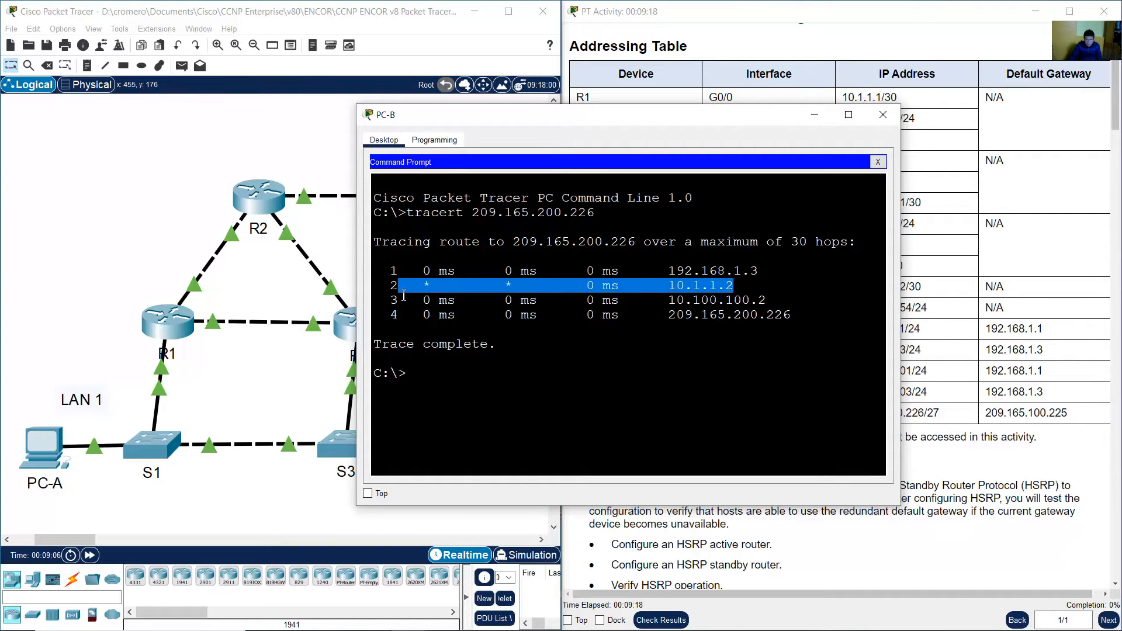
mouse_move(187, 158)
mouse_down()
mouse_move(222, 158)
mouse_move(356, 252)
mouse_move(319, 242)
mouse_up()
click(810, 280)
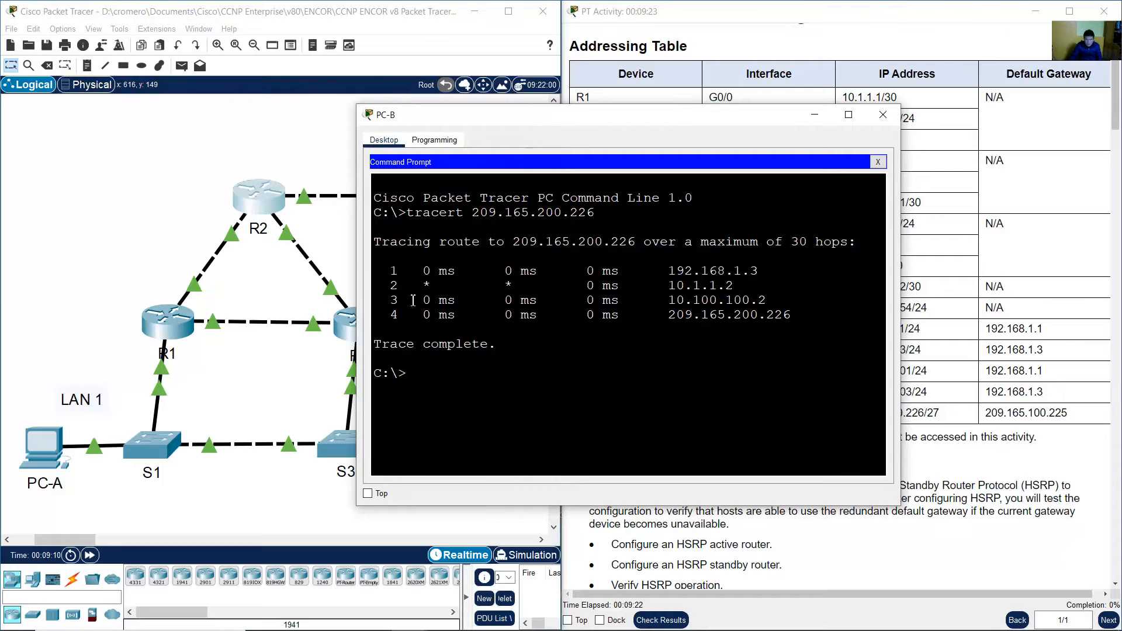
Look up PC-B's third traceroute hop in the addressing table to identify its device.
drag(412, 300, 766, 300)
click(415, 151)
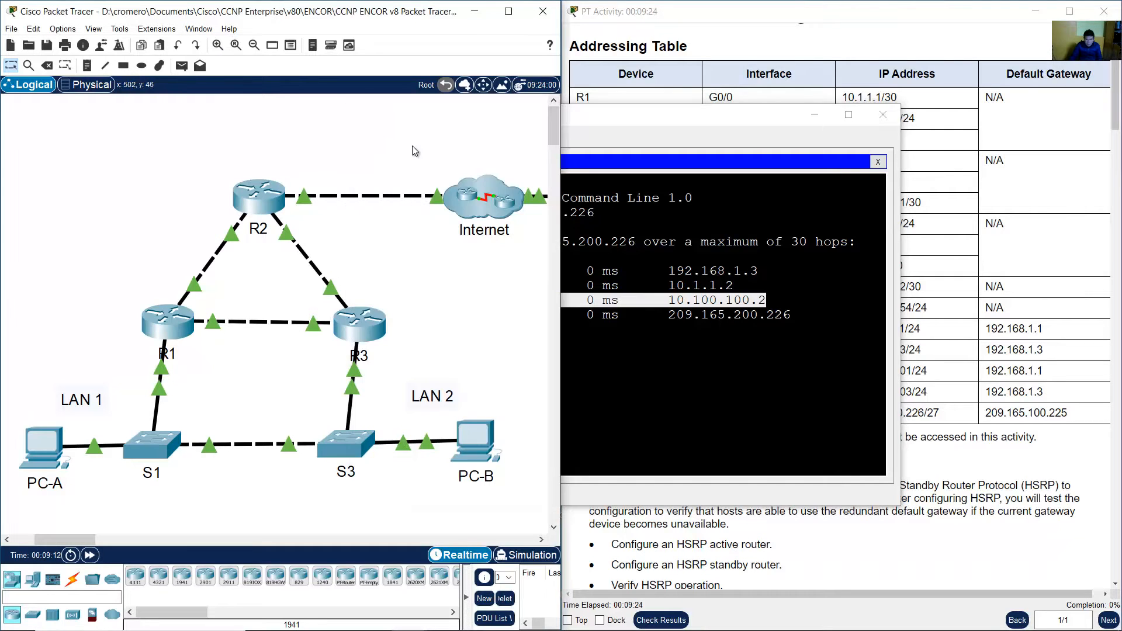
drag(443, 139, 517, 260)
click(1040, 260)
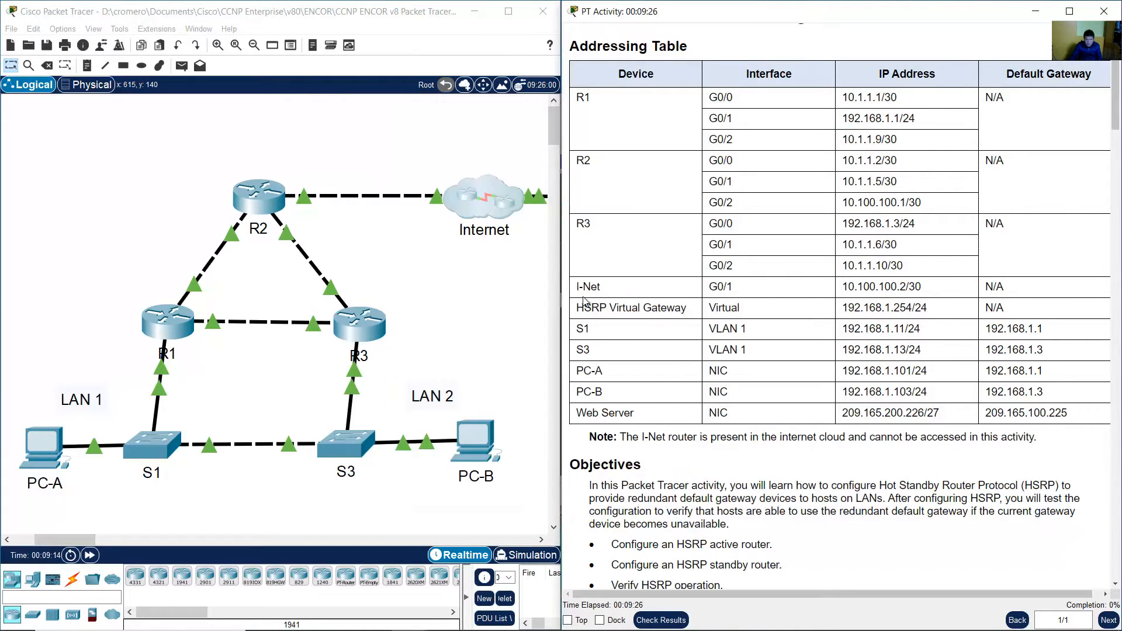
drag(641, 292, 963, 294)
click(857, 291)
drag(847, 288, 909, 287)
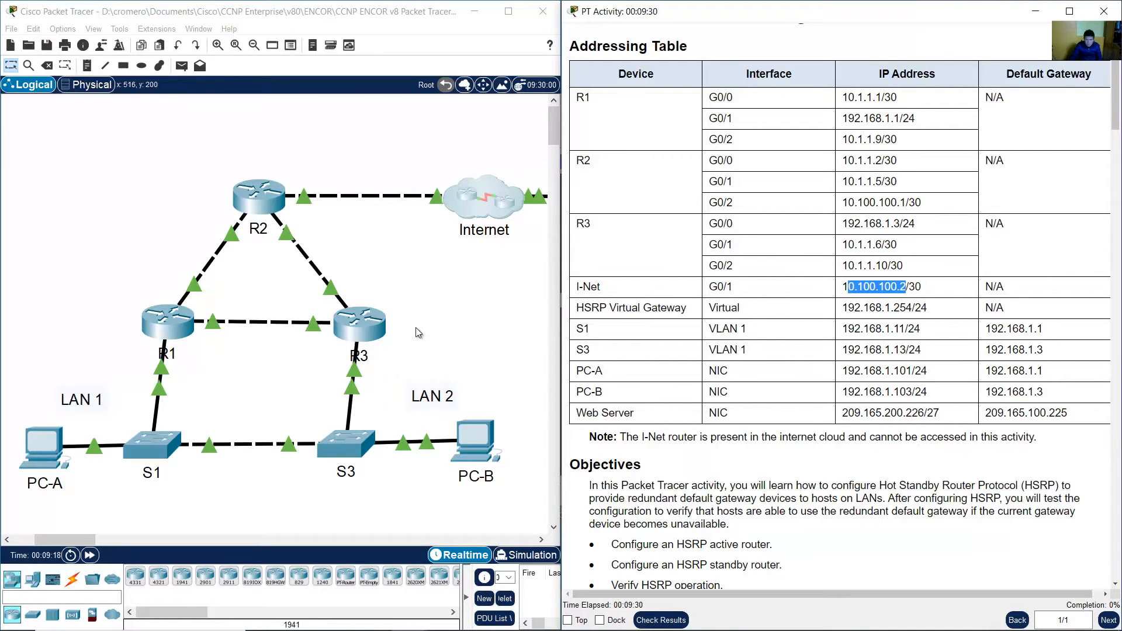
Examine PC-B's fourth traceroute hop and match it to the Web Server.
click(457, 450)
drag(673, 298, 769, 300)
click(669, 315)
drag(400, 316, 802, 316)
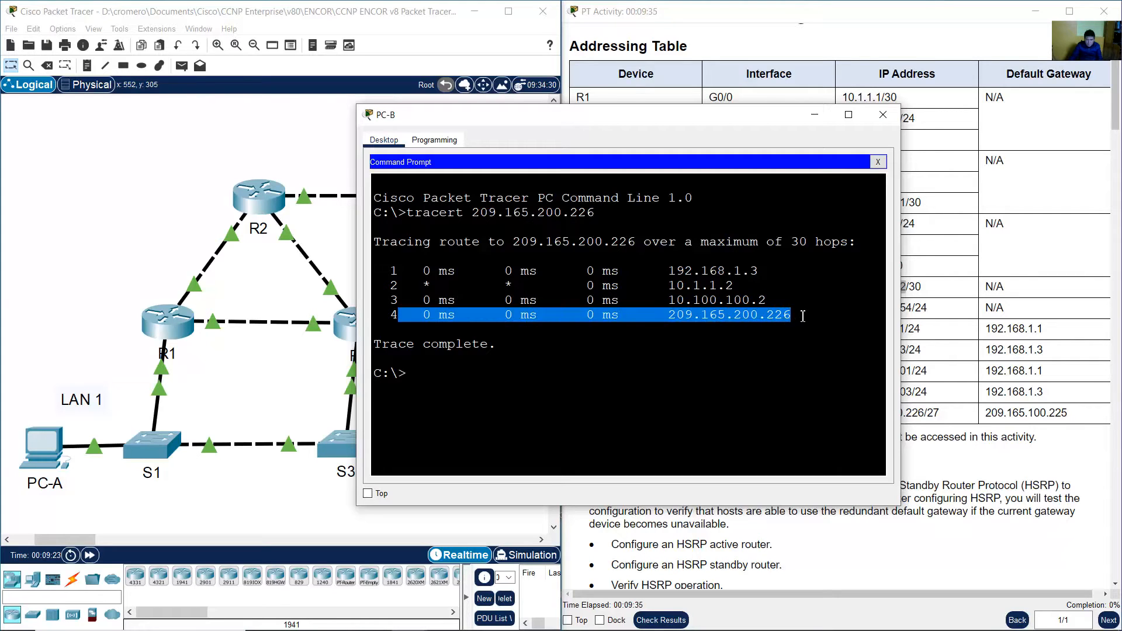
click(335, 164)
mouse_move(96, 541)
mouse_down()
mouse_move(107, 539)
mouse_move(88, 549)
mouse_up()
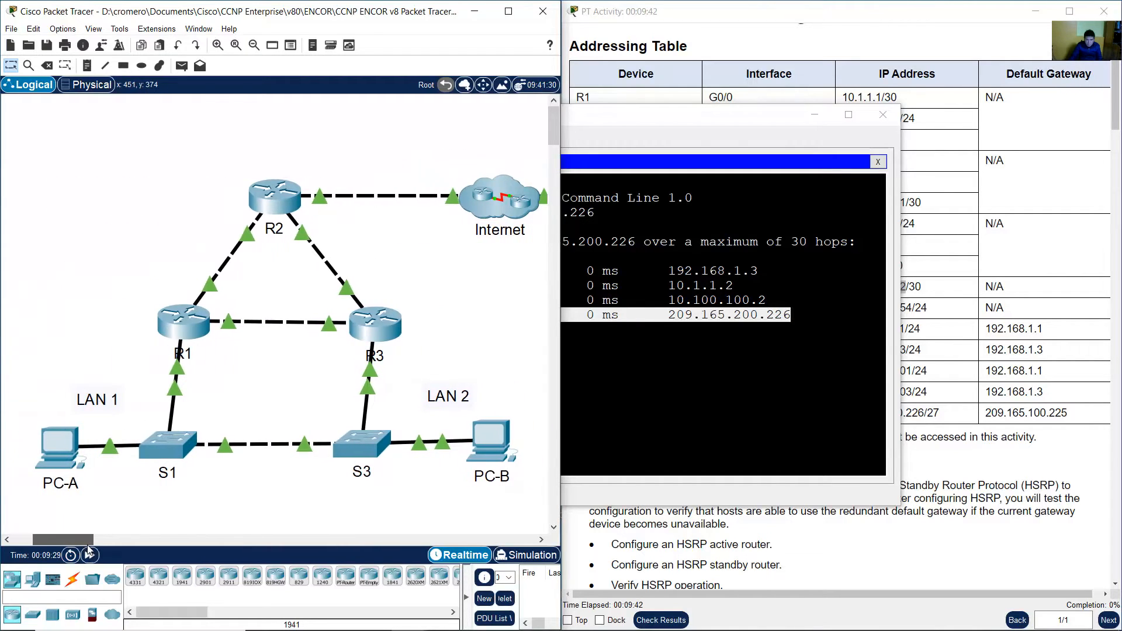
click(919, 318)
Reread the Step 2 question and follow PC-B's path across the topology to the Web Server.
drag(1113, 97, 1107, 251)
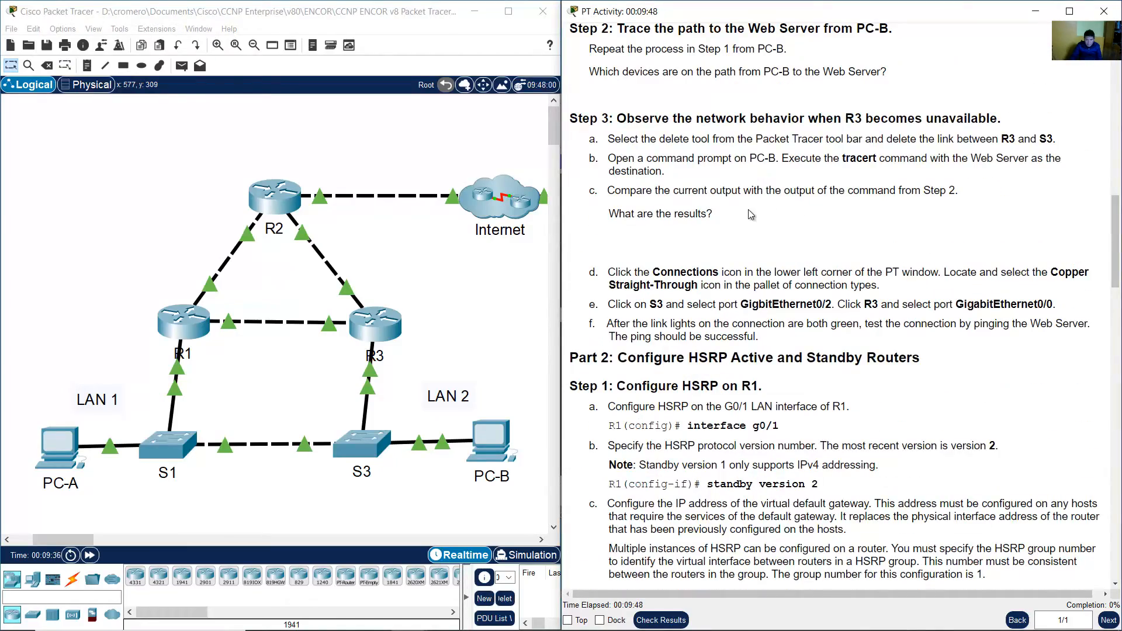
scroll(750, 214, up, 3)
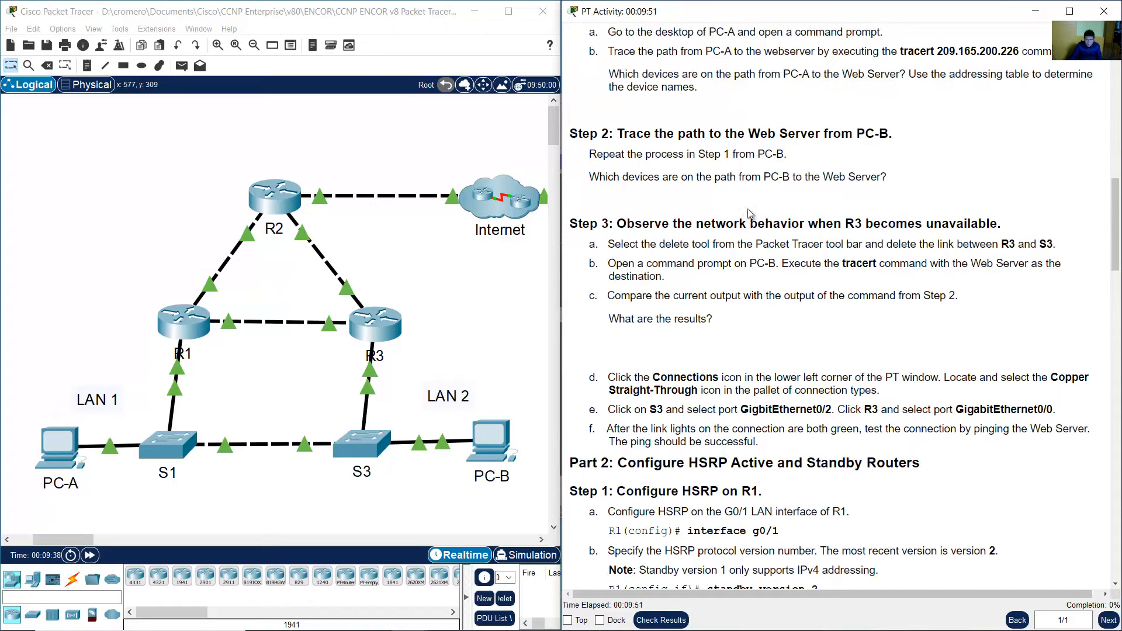
drag(598, 178, 880, 181)
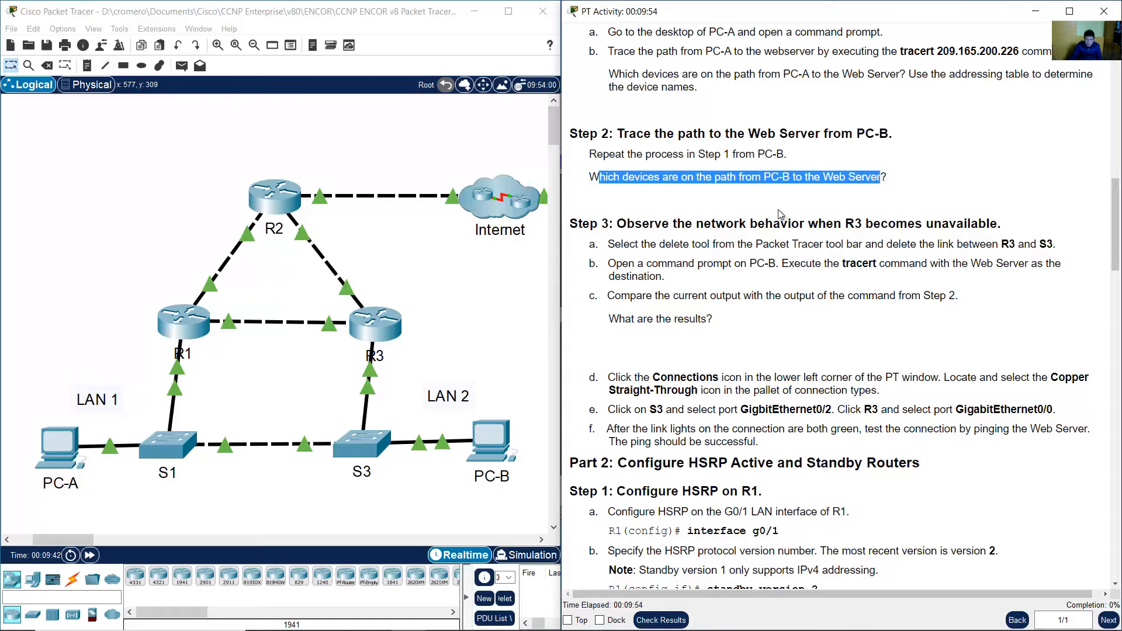
click(426, 358)
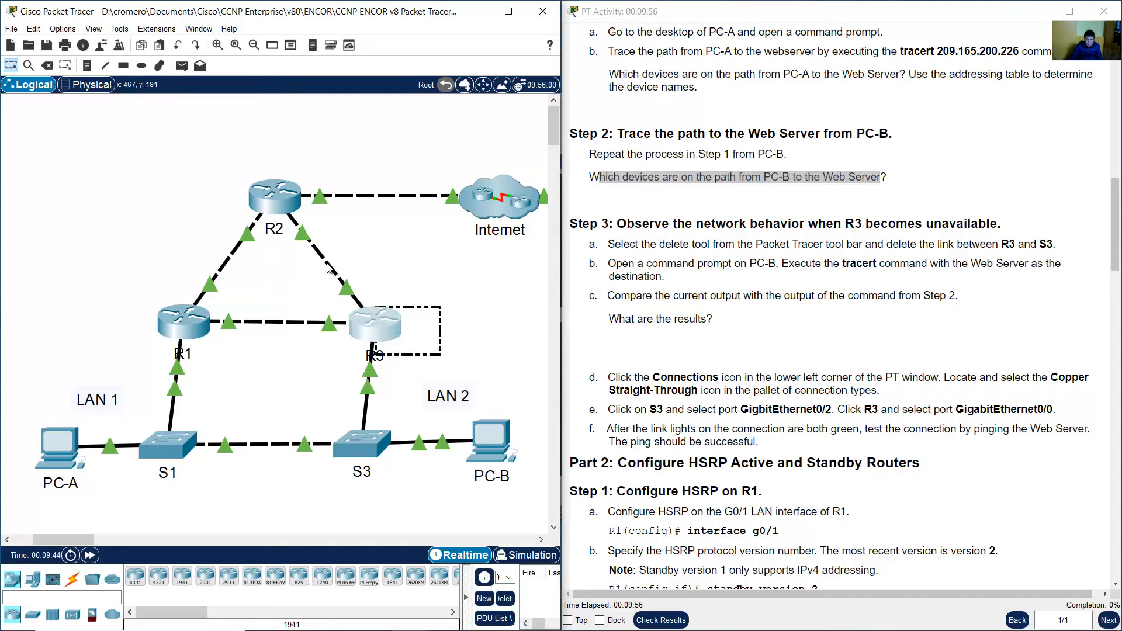
drag(454, 149, 512, 246)
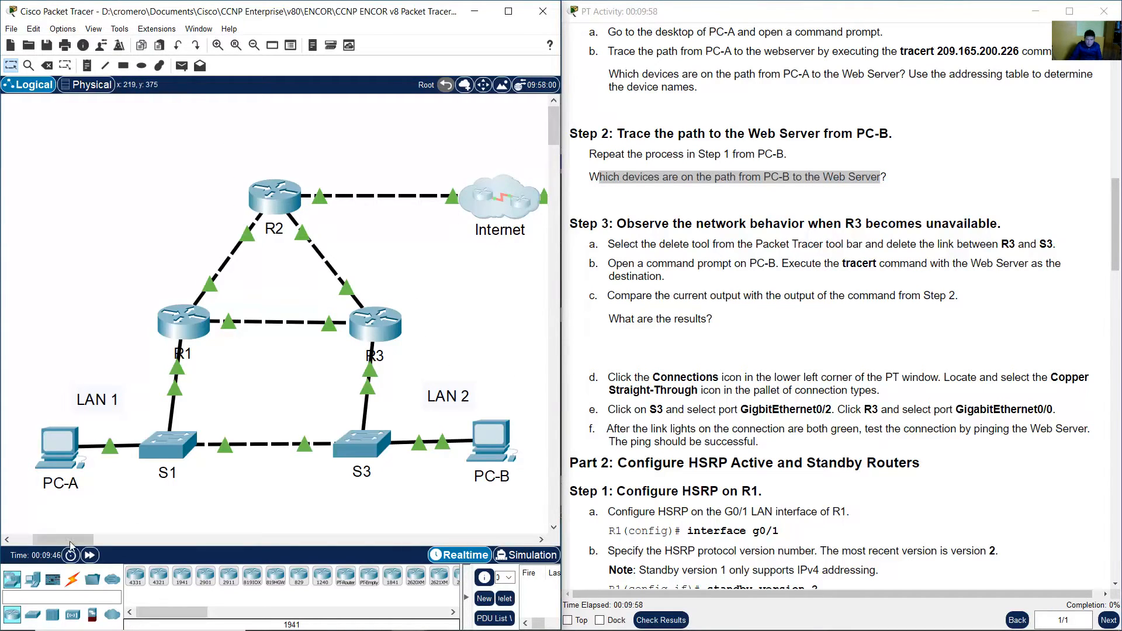
drag(72, 541, 94, 543)
drag(462, 325, 400, 187)
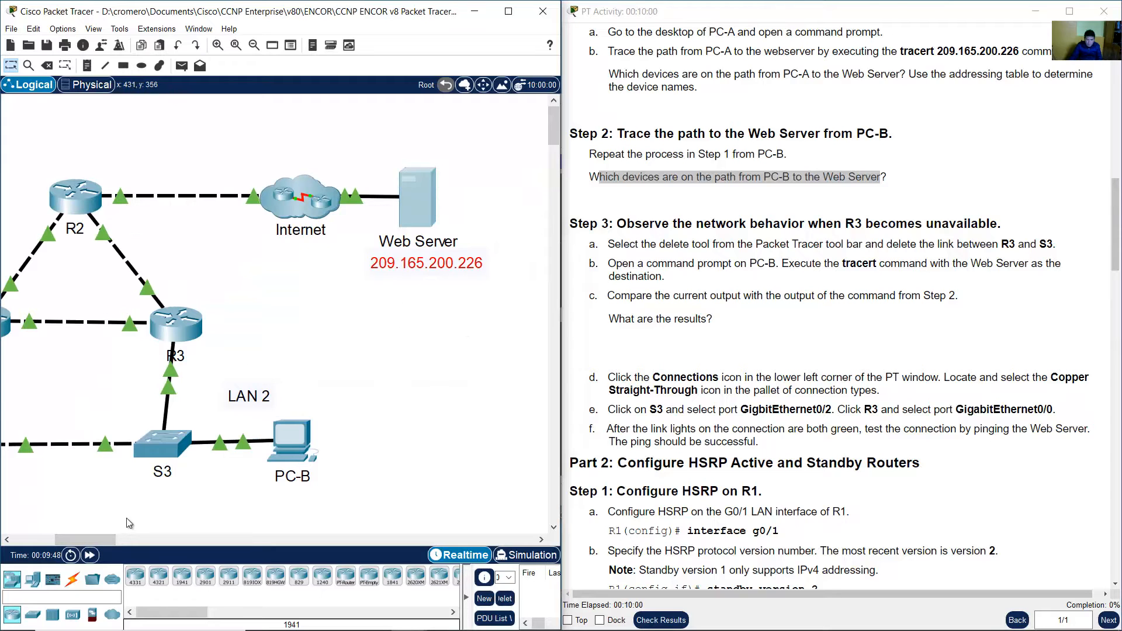
drag(107, 542, 87, 542)
click(758, 283)
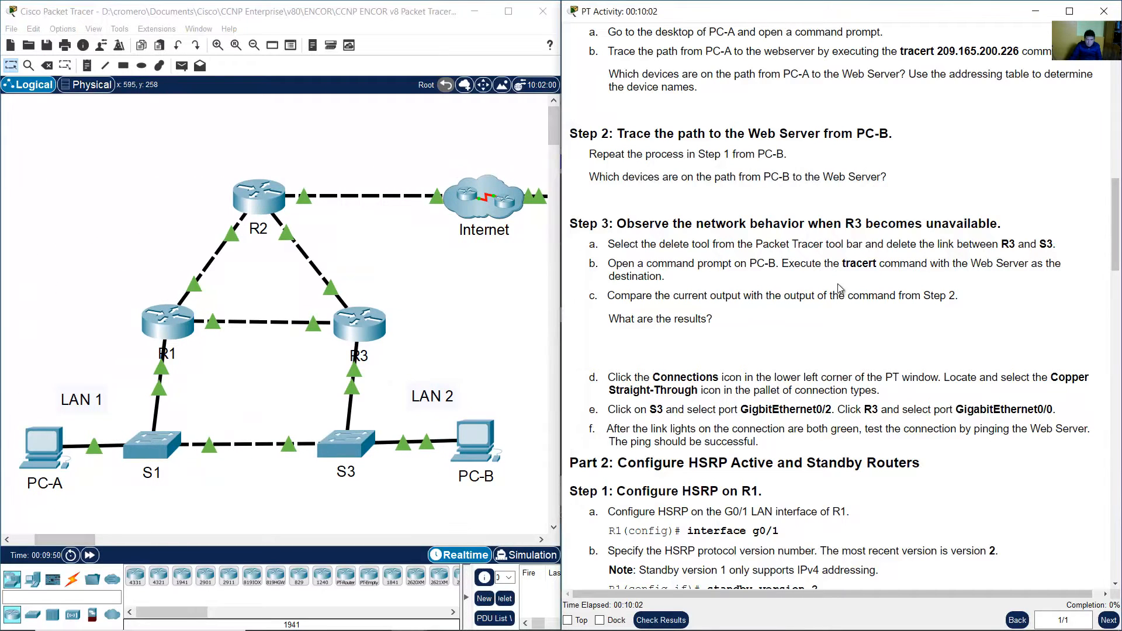
Read the Step 3 instructions and delete the link between R3 and S3 with the Delete tool.
scroll(841, 288, down, 3)
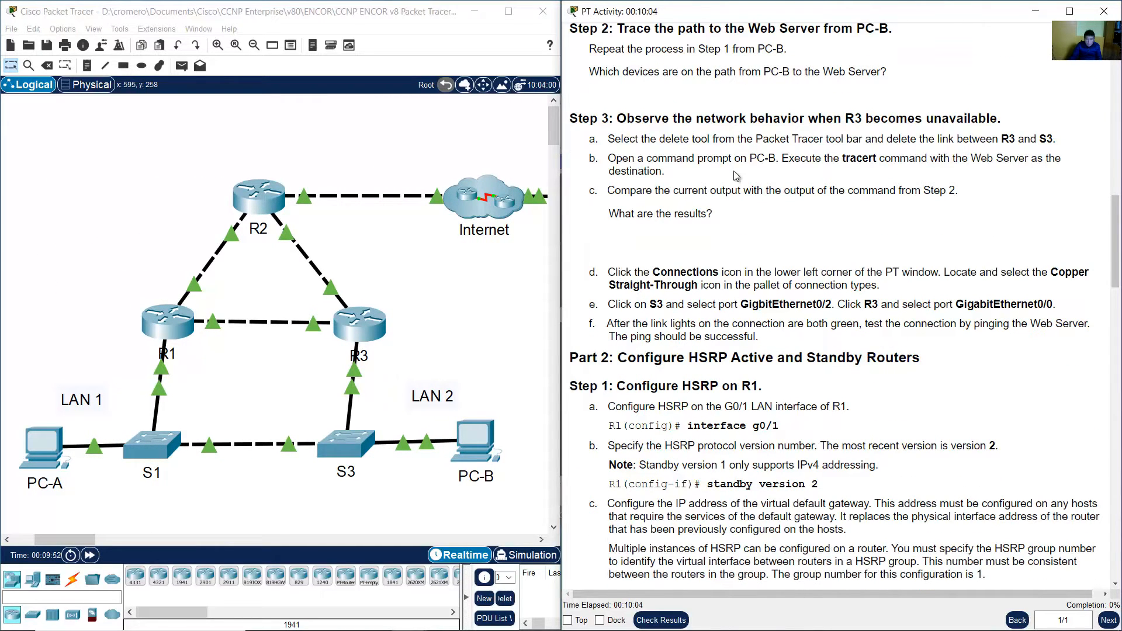
drag(628, 121, 996, 121)
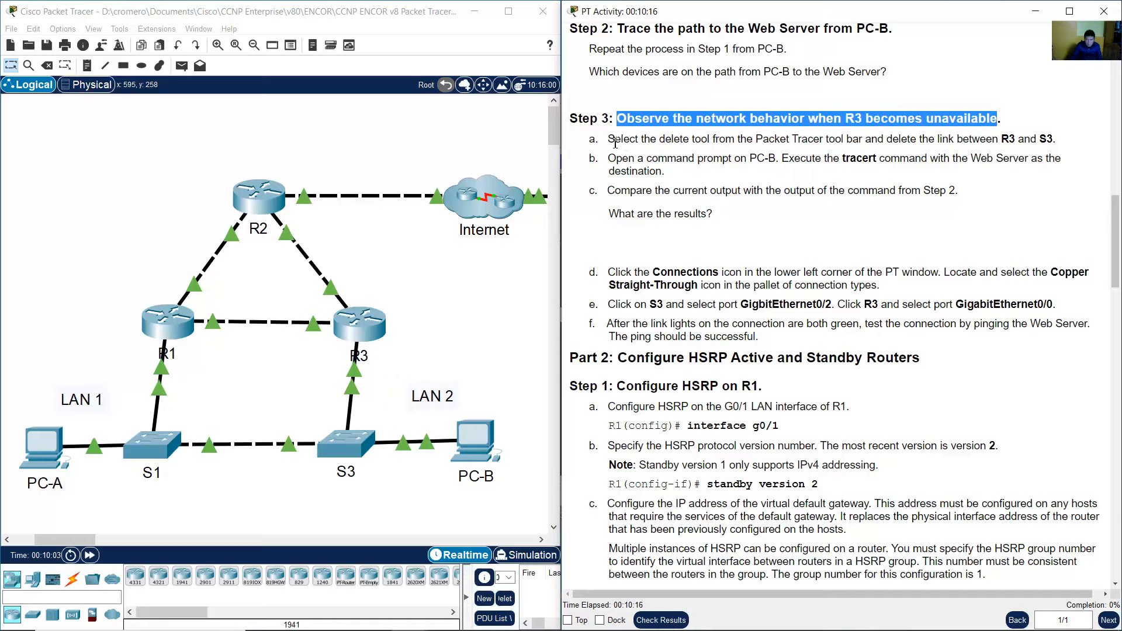
drag(615, 143, 1054, 137)
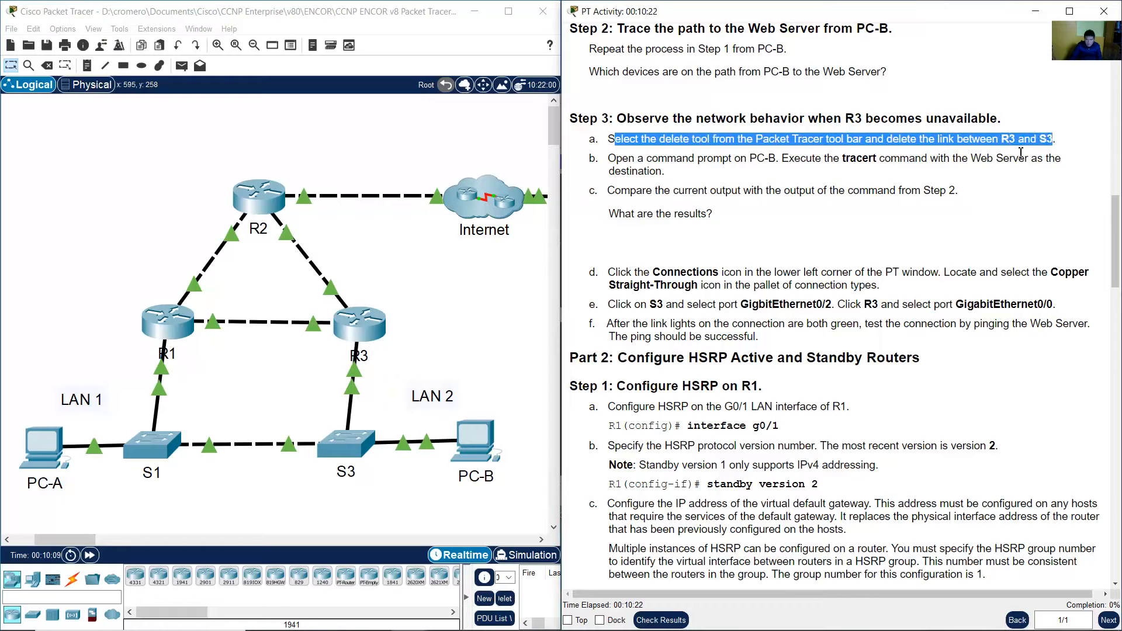
click(482, 336)
drag(402, 367, 316, 402)
click(427, 335)
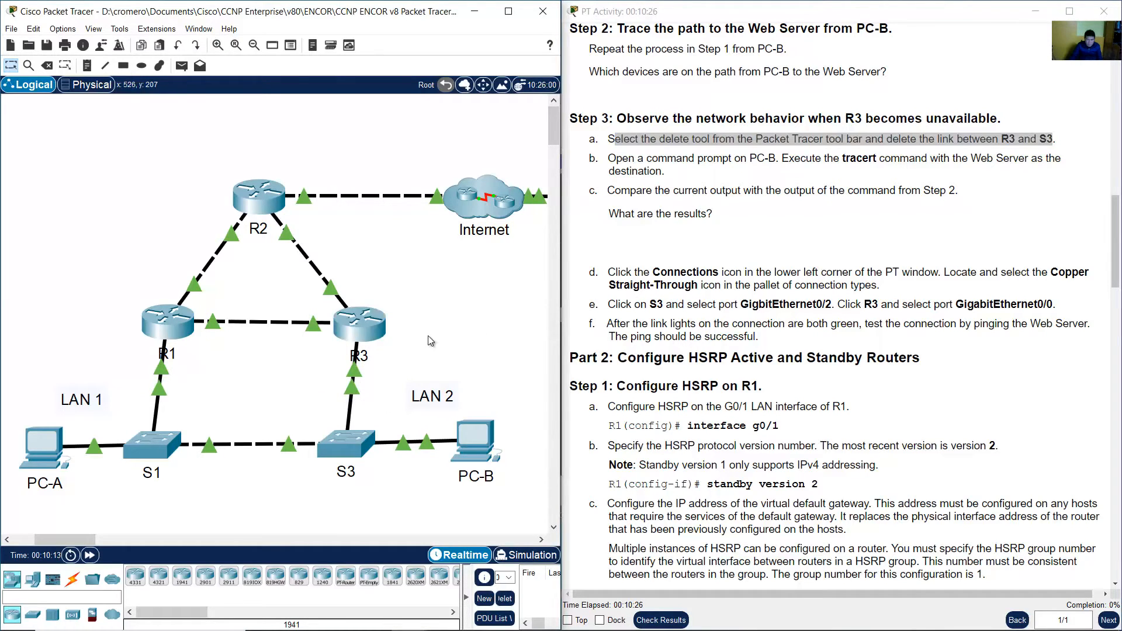
click(48, 66)
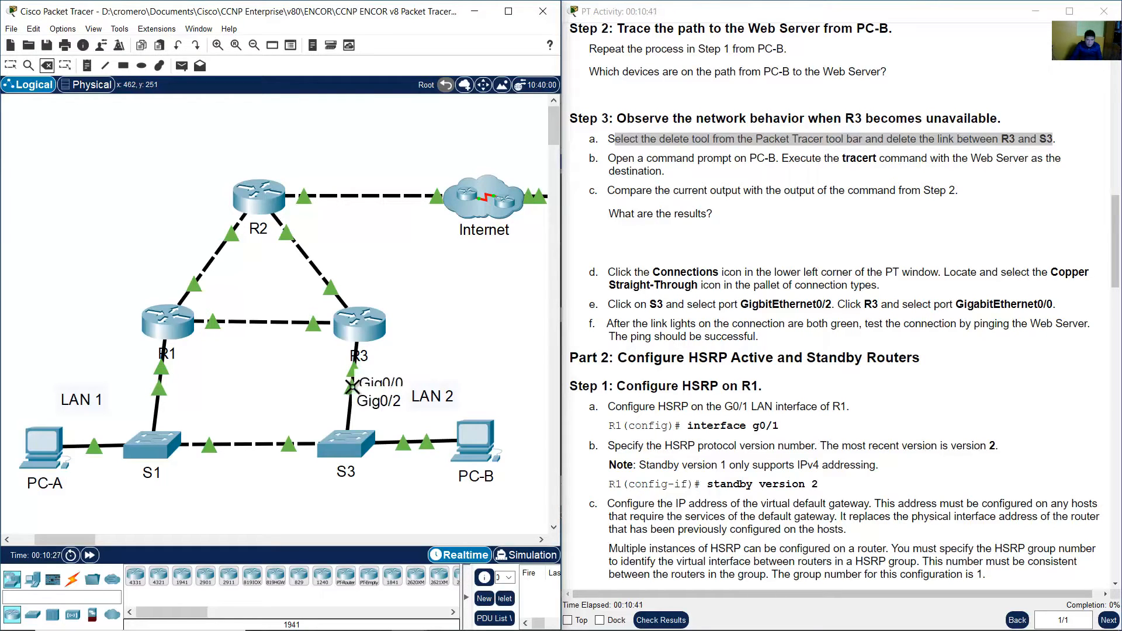
click(352, 387)
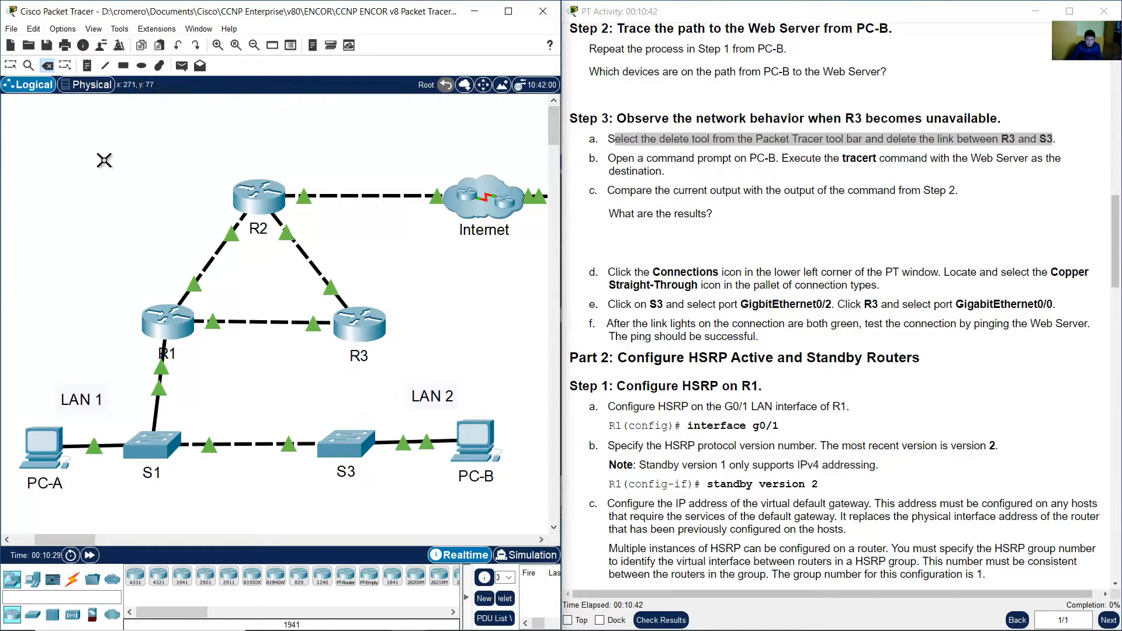
Open PC-B's command prompt and rerun the traceroute to 209.165.200.226.
click(12, 66)
click(677, 190)
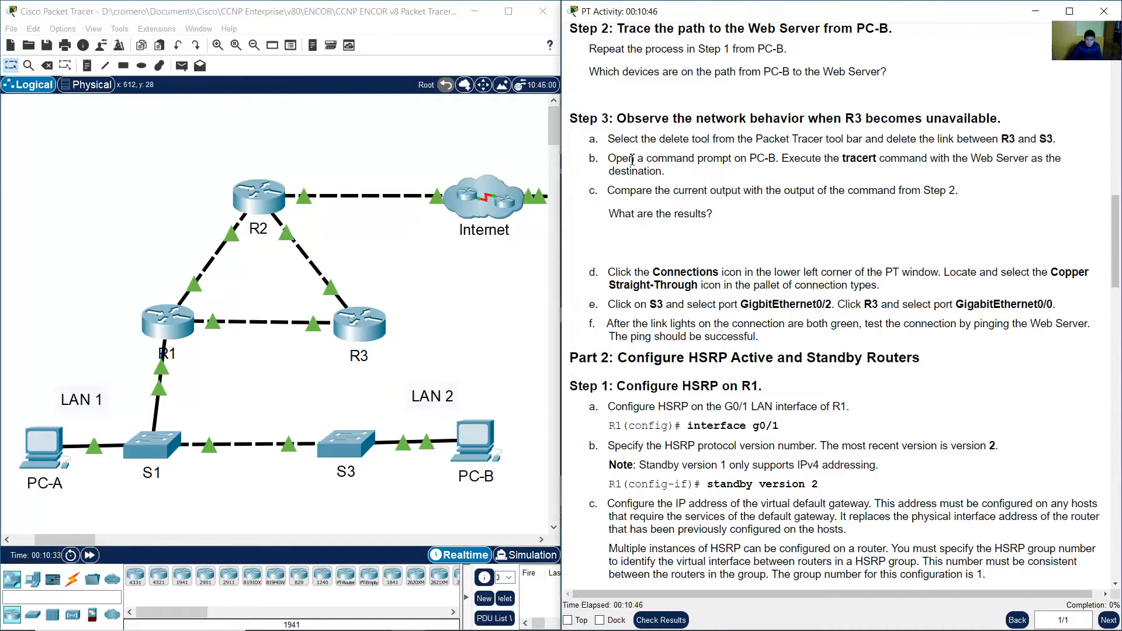
drag(617, 158, 1049, 177)
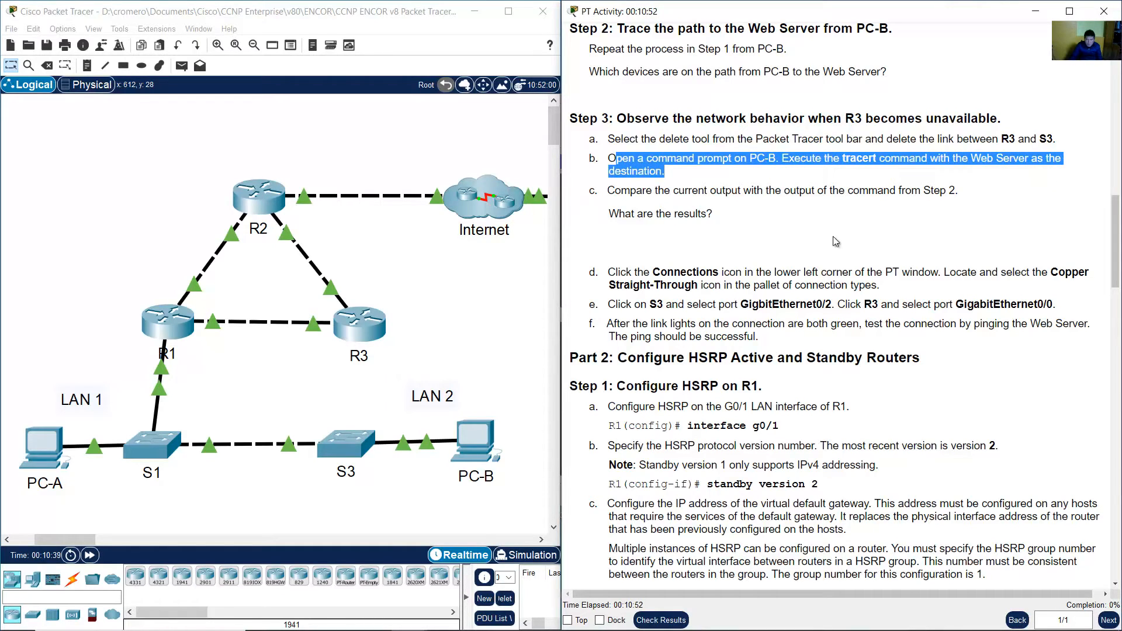
click(485, 444)
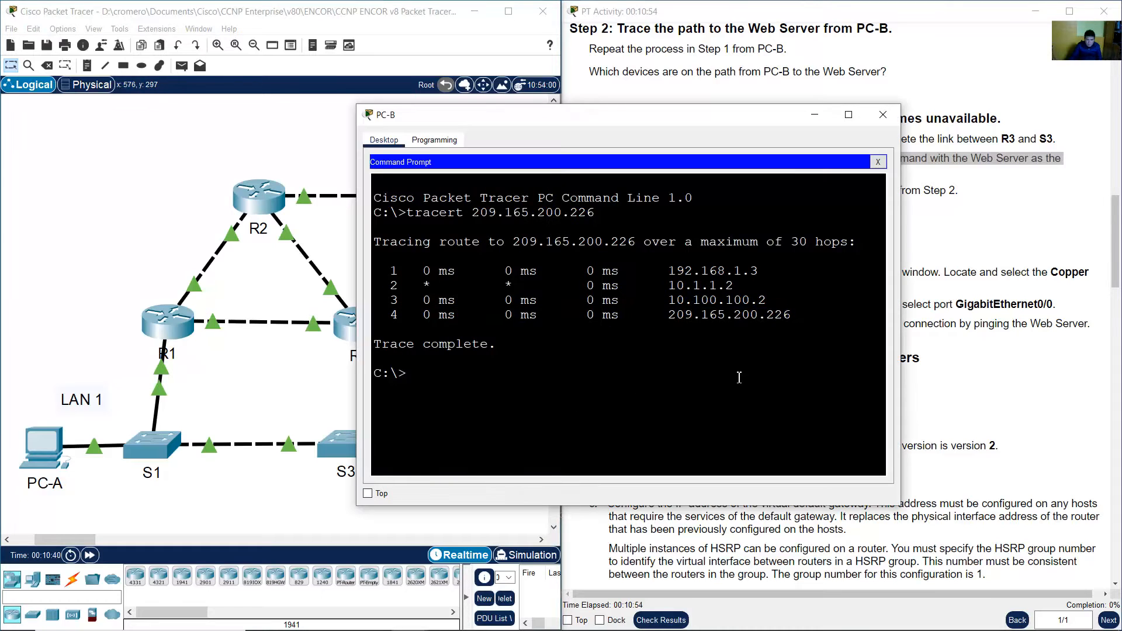
key(Up)
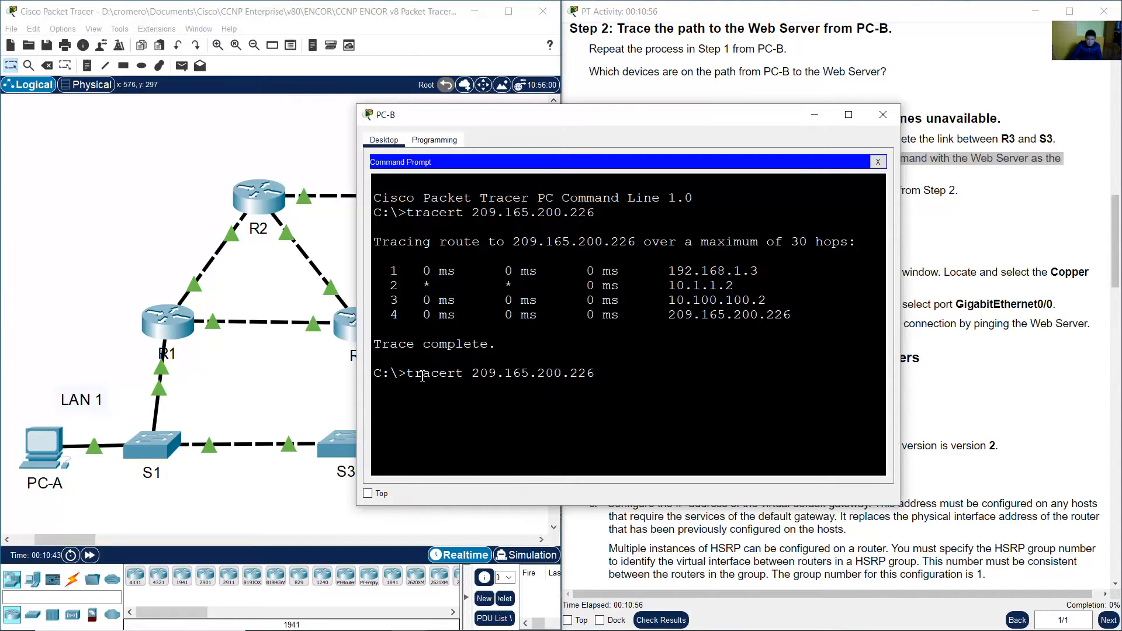
drag(407, 374, 608, 373)
click(610, 374)
key(Return)
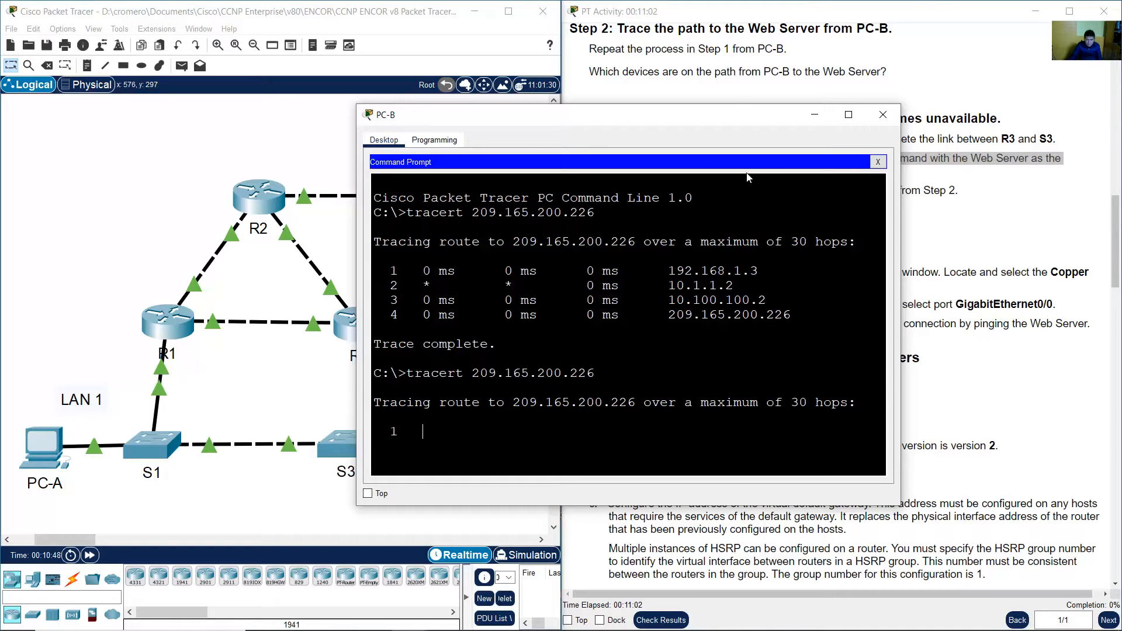
Compare the new traceroute output with the earlier trace from Step 2 and stop the running trace.
drag(725, 115, 467, 86)
click(717, 179)
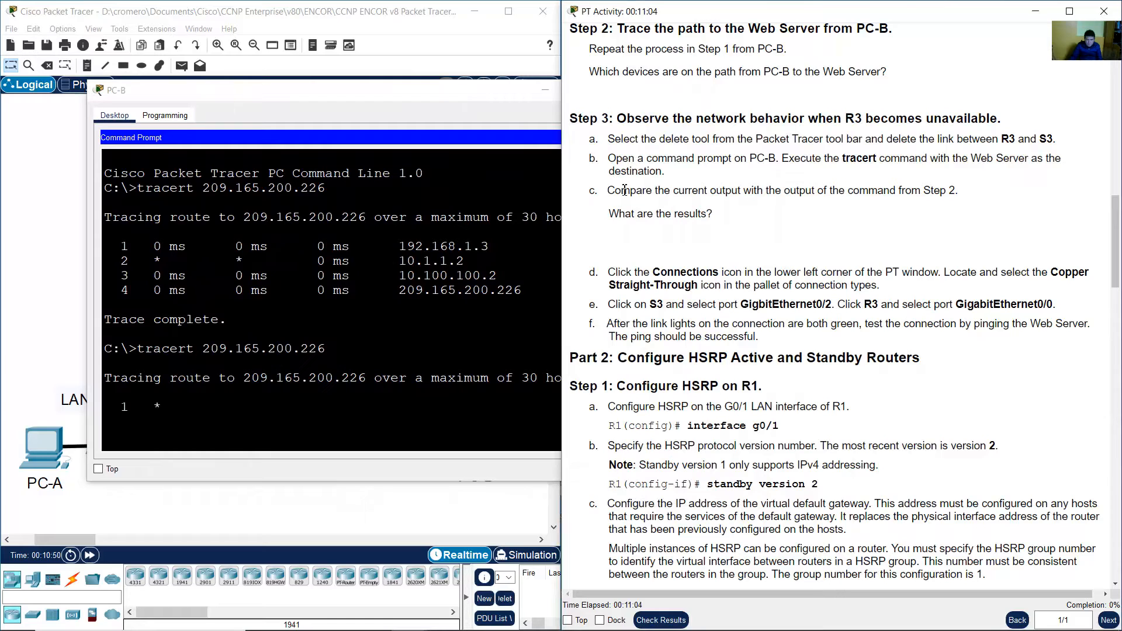
drag(619, 191, 958, 191)
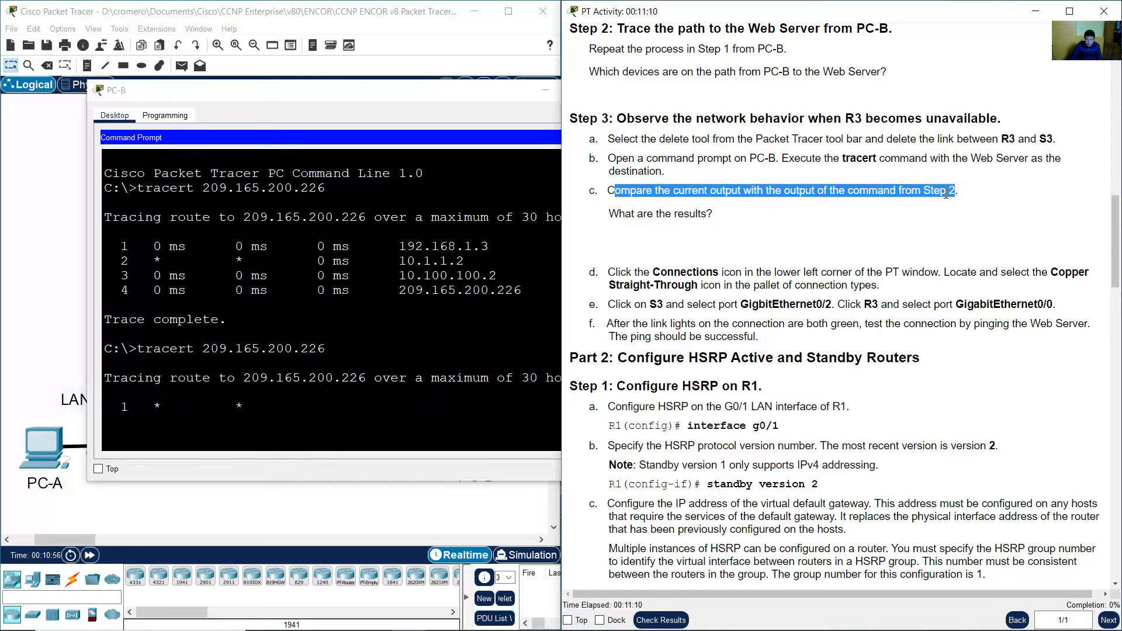
drag(614, 216, 717, 216)
click(716, 215)
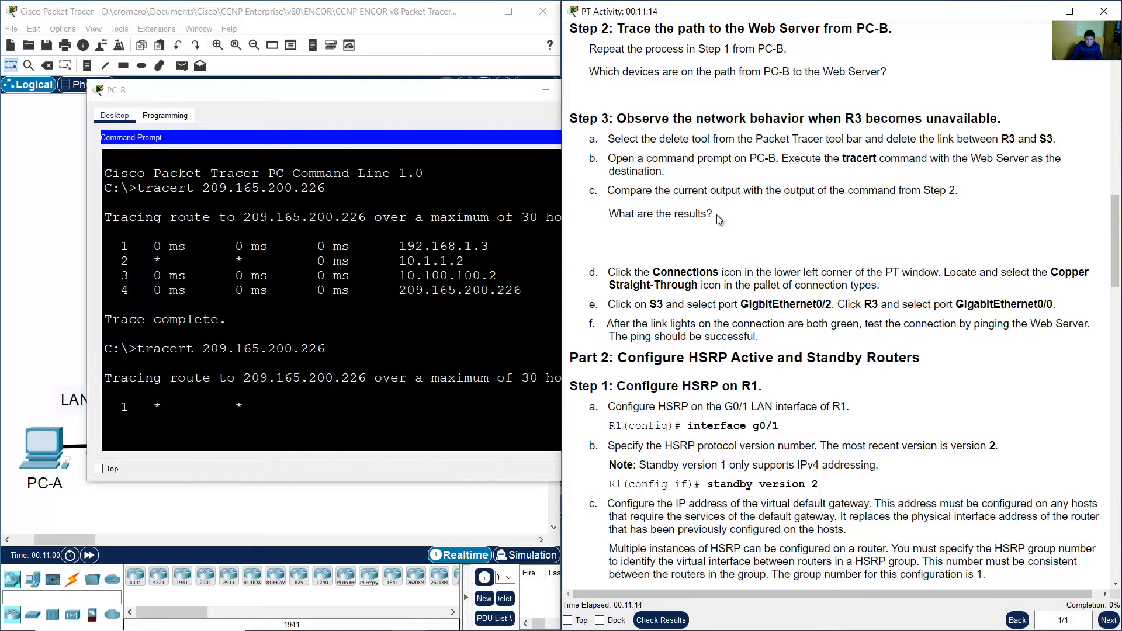
click(495, 311)
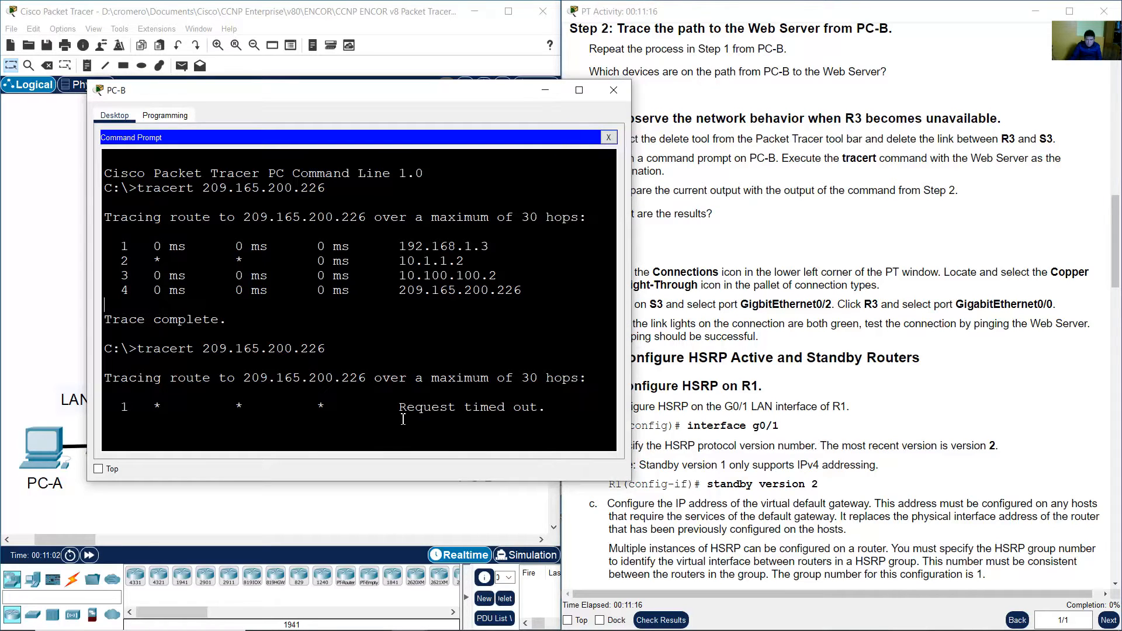
drag(437, 413, 463, 418)
click(874, 255)
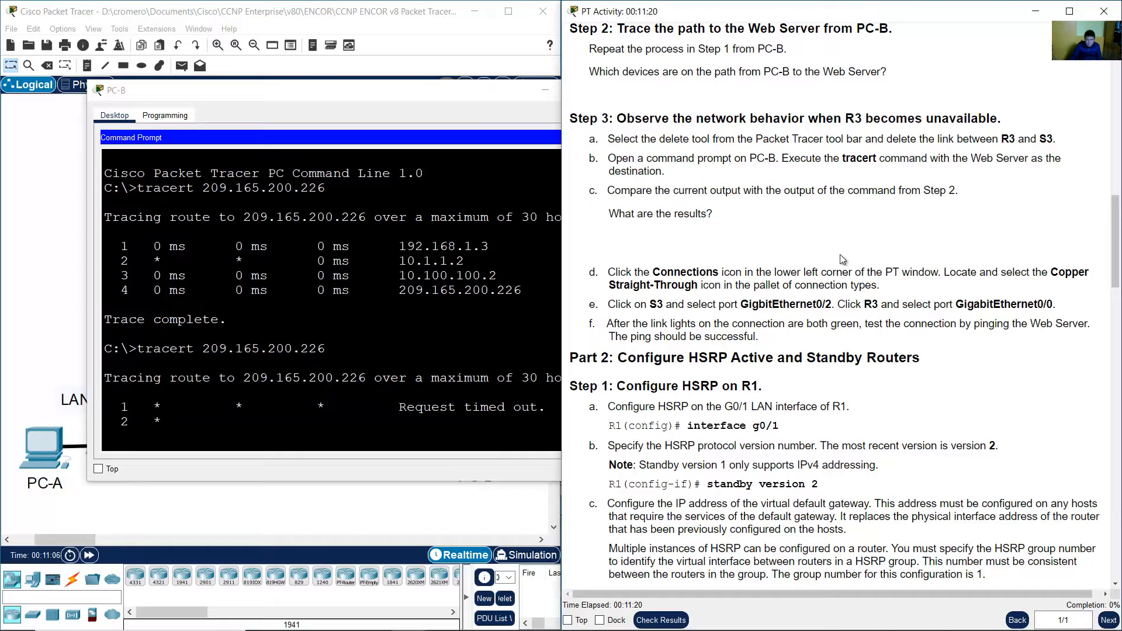
click(350, 260)
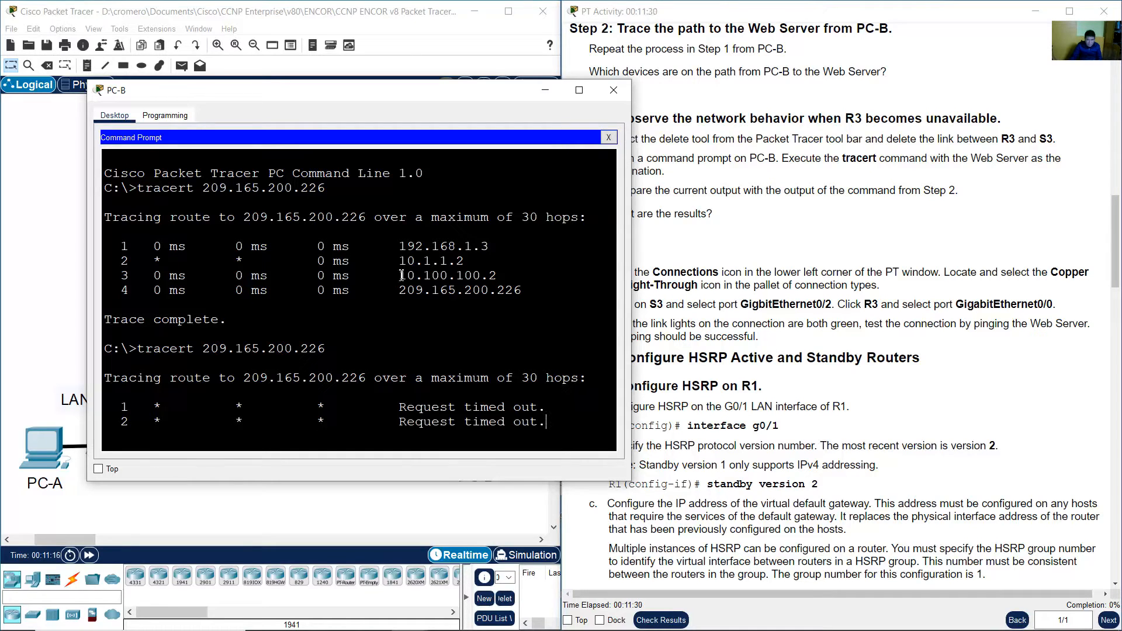
drag(407, 427, 545, 423)
click(434, 356)
key(ctrl+c)
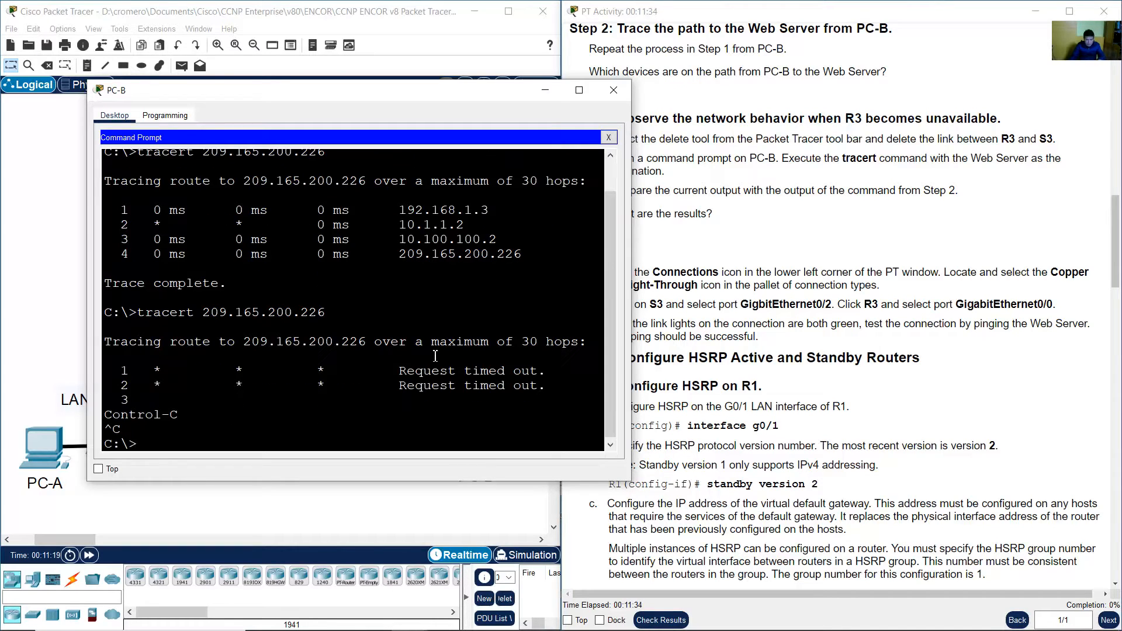
Run ipconfig on PC-B and check its default gateway address.
click(810, 216)
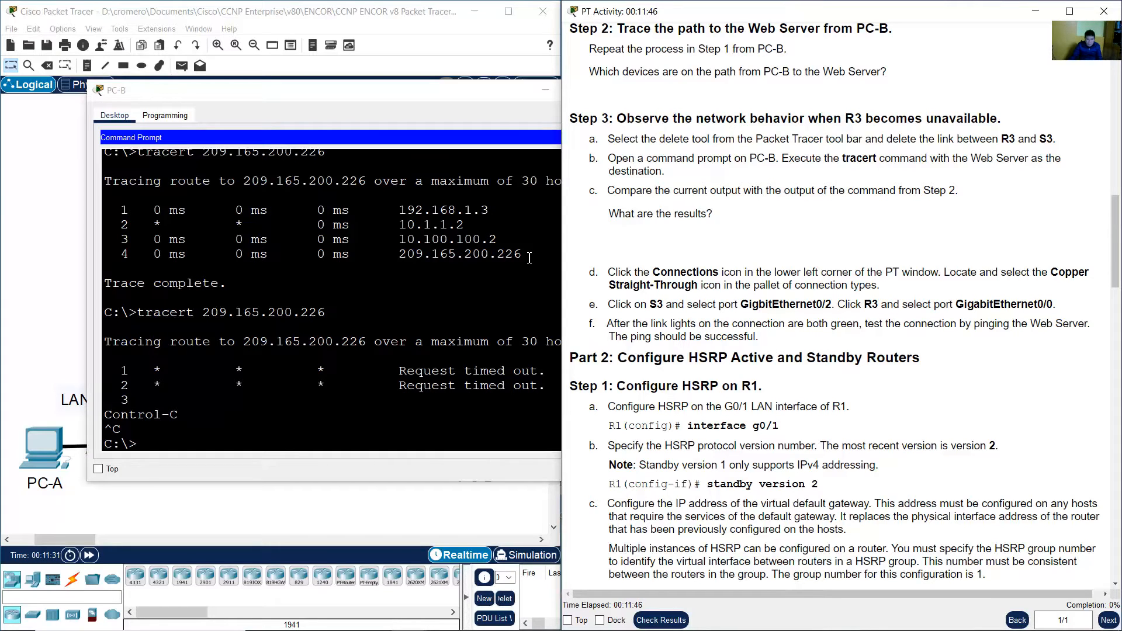
click(433, 32)
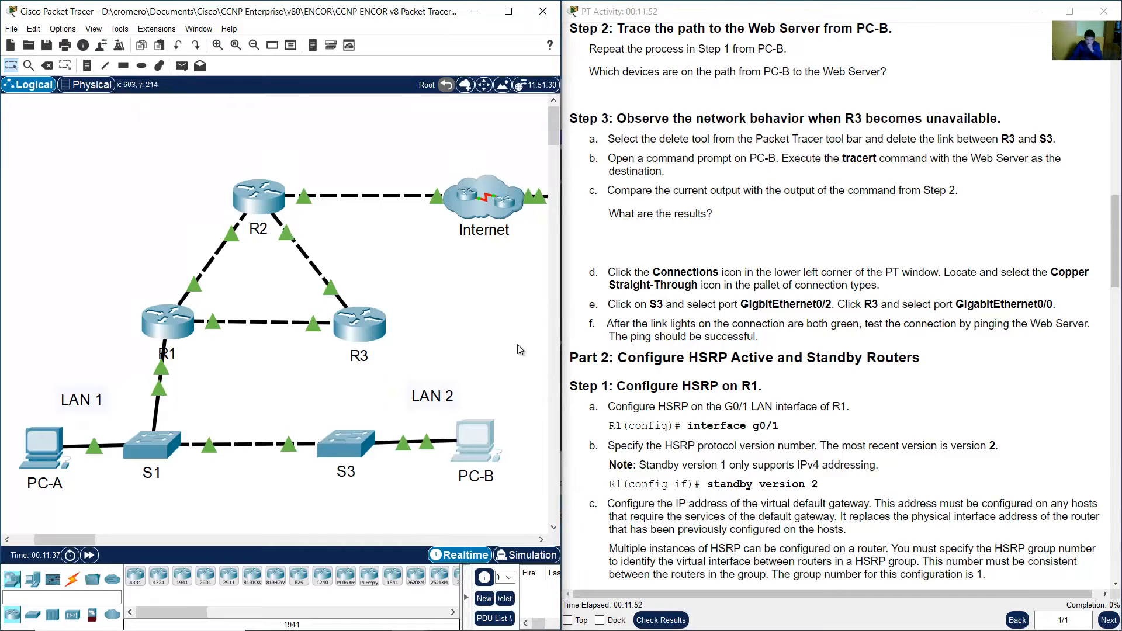
click(495, 442)
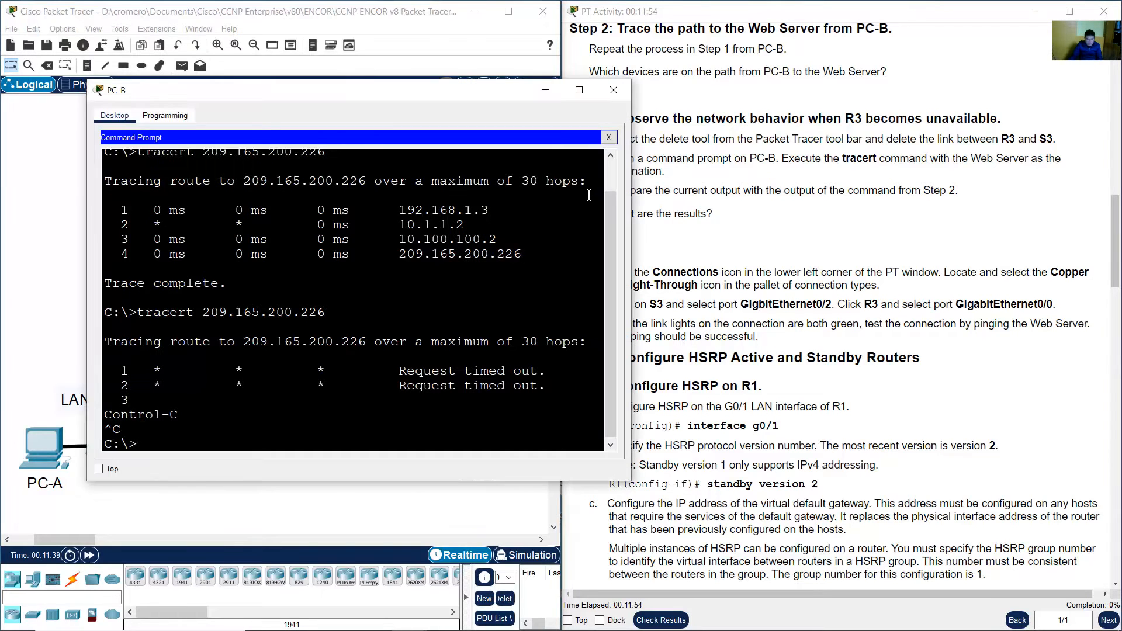
click(435, 356)
text(ipconfig)
key(Return)
scroll(444, 349, up, 2)
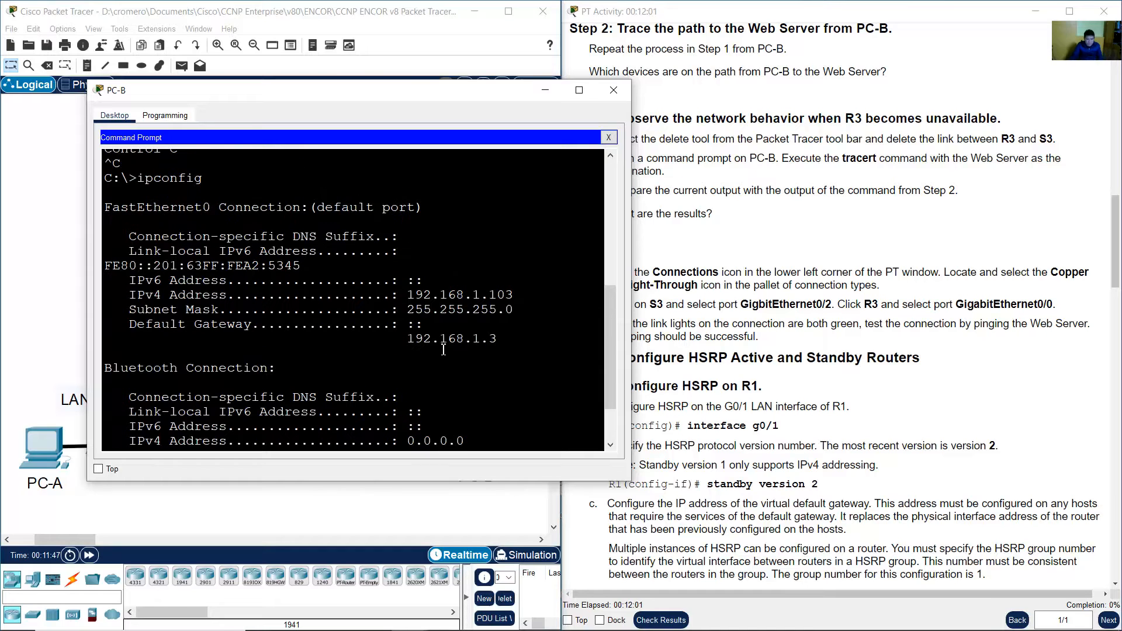
drag(161, 325, 498, 344)
drag(415, 339, 509, 338)
click(647, 342)
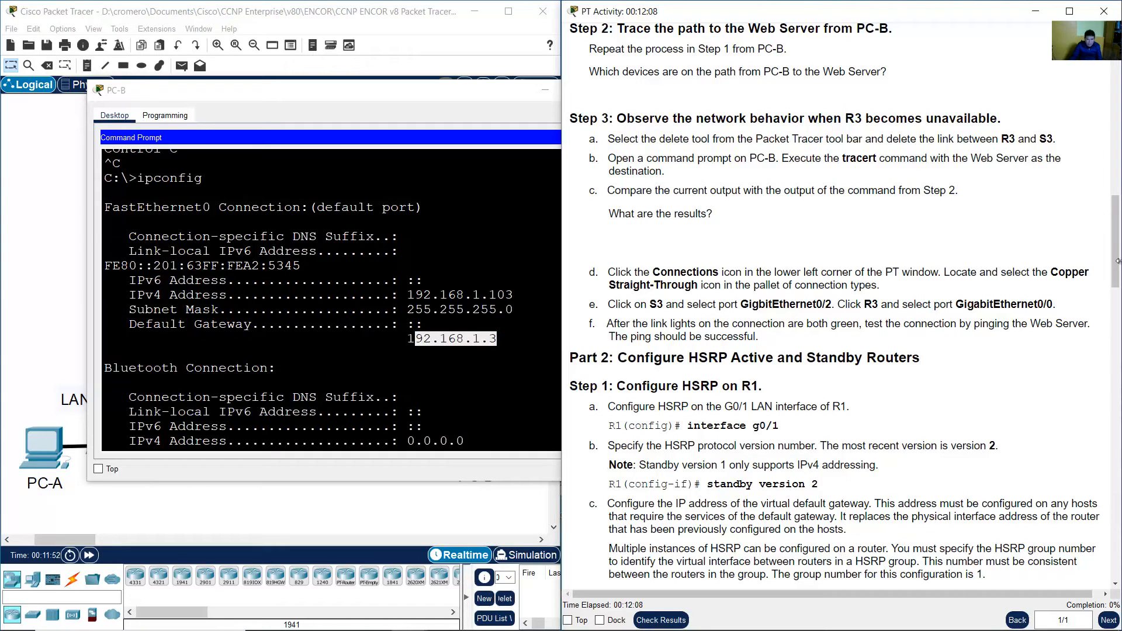
Find which router interface owns PC-B's default gateway address in the addressing table.
scroll(887, 244, up, 12)
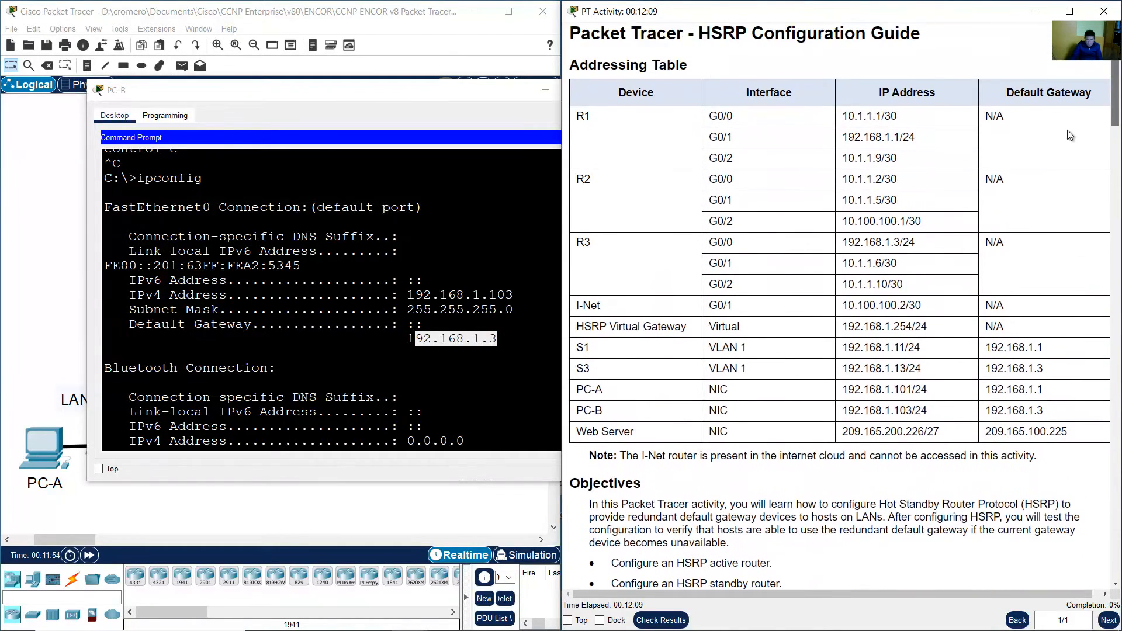
drag(843, 243, 899, 243)
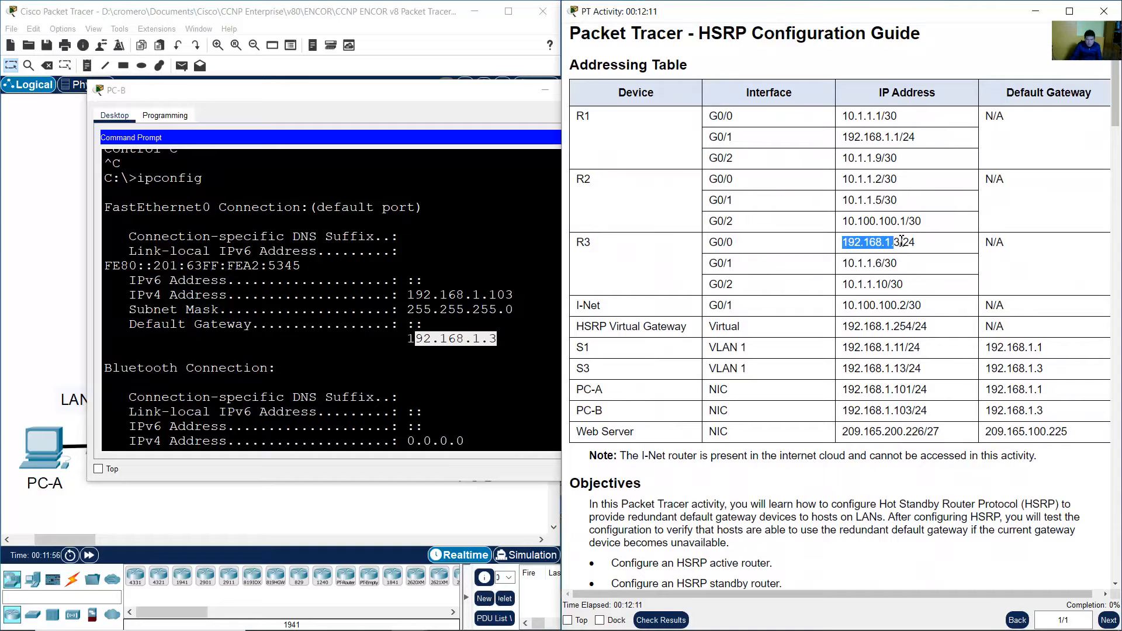
drag(709, 243, 738, 245)
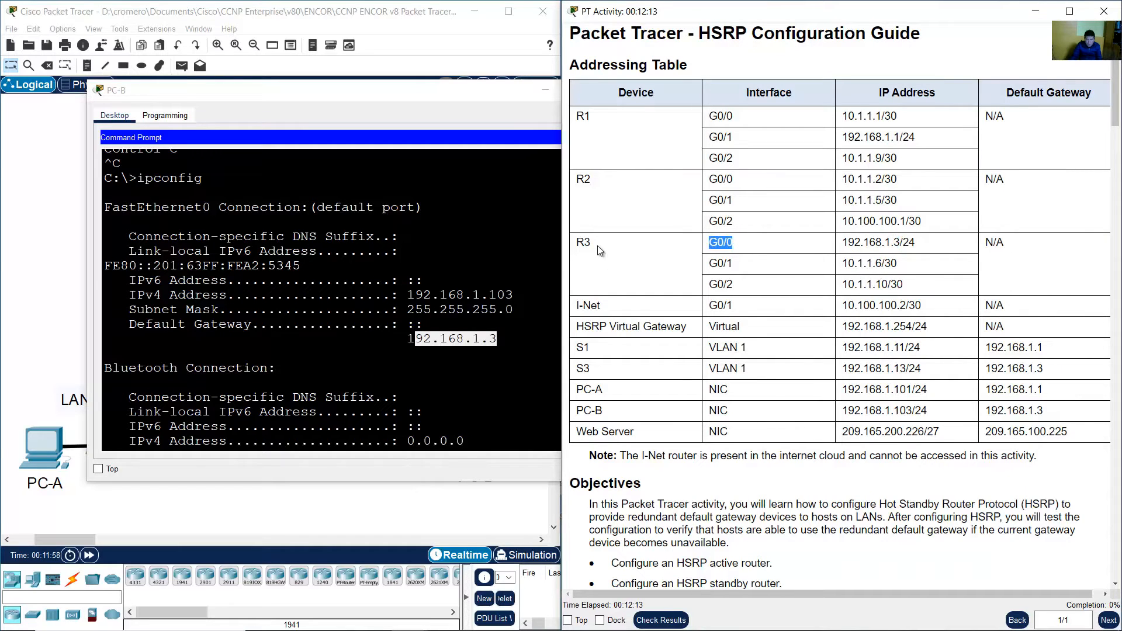
click(415, 5)
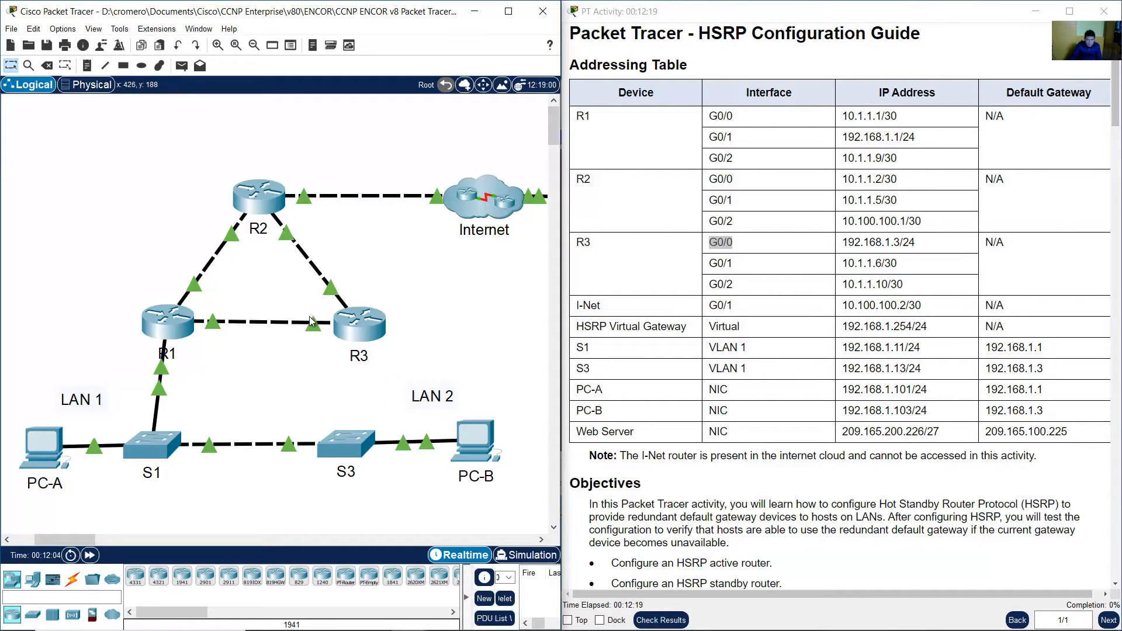
mouse_move(331, 292)
mouse_move(310, 326)
click(868, 244)
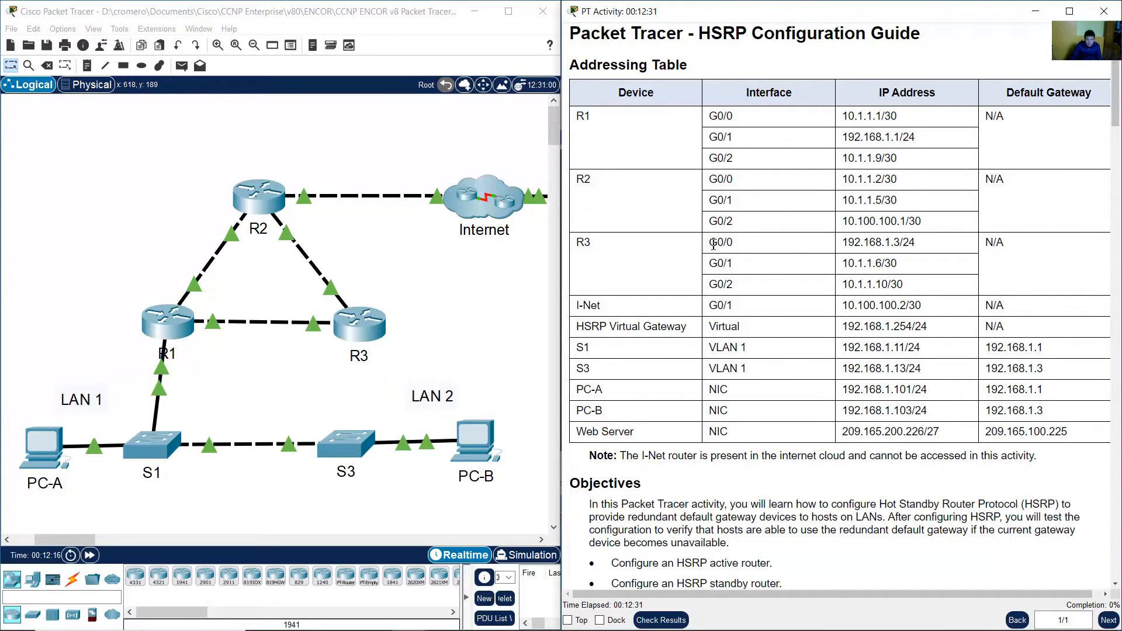
drag(711, 243, 924, 246)
drag(506, 367, 456, 505)
Reopen PC-B's command prompt and review the timed-out traceroute hops.
click(471, 440)
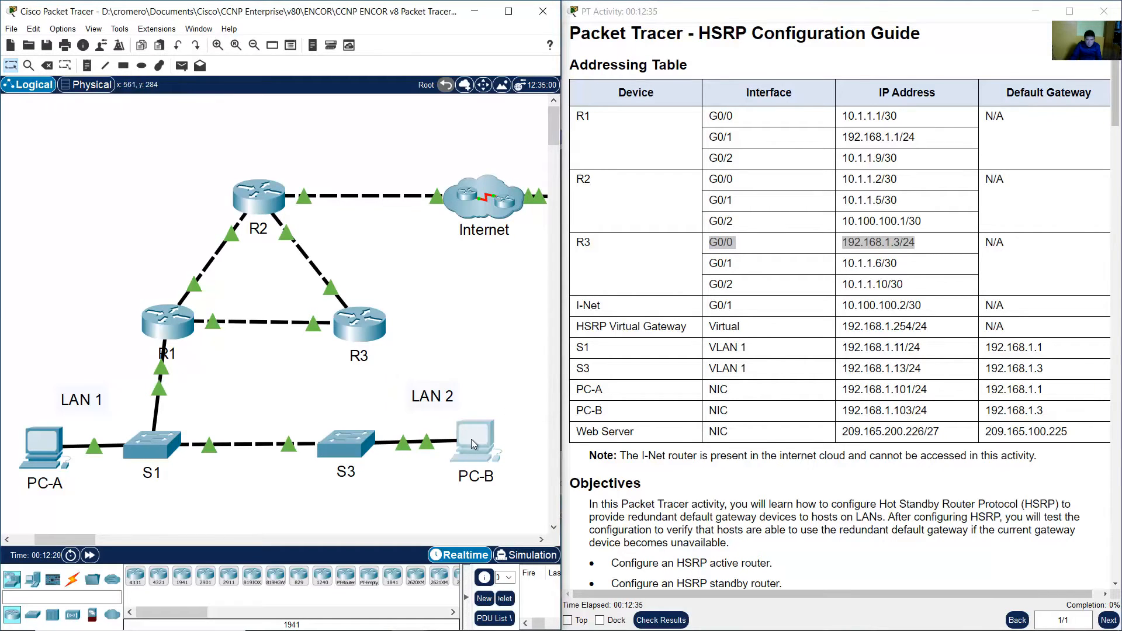
click(472, 432)
click(431, 399)
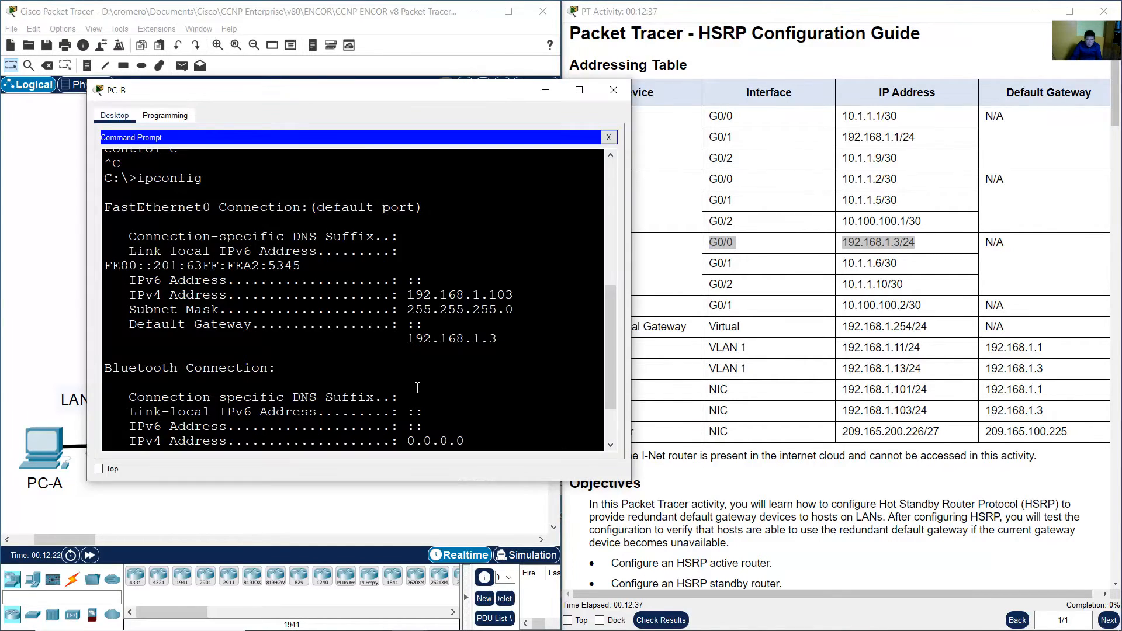
scroll(418, 386, up, 4)
scroll(423, 384, up, 2)
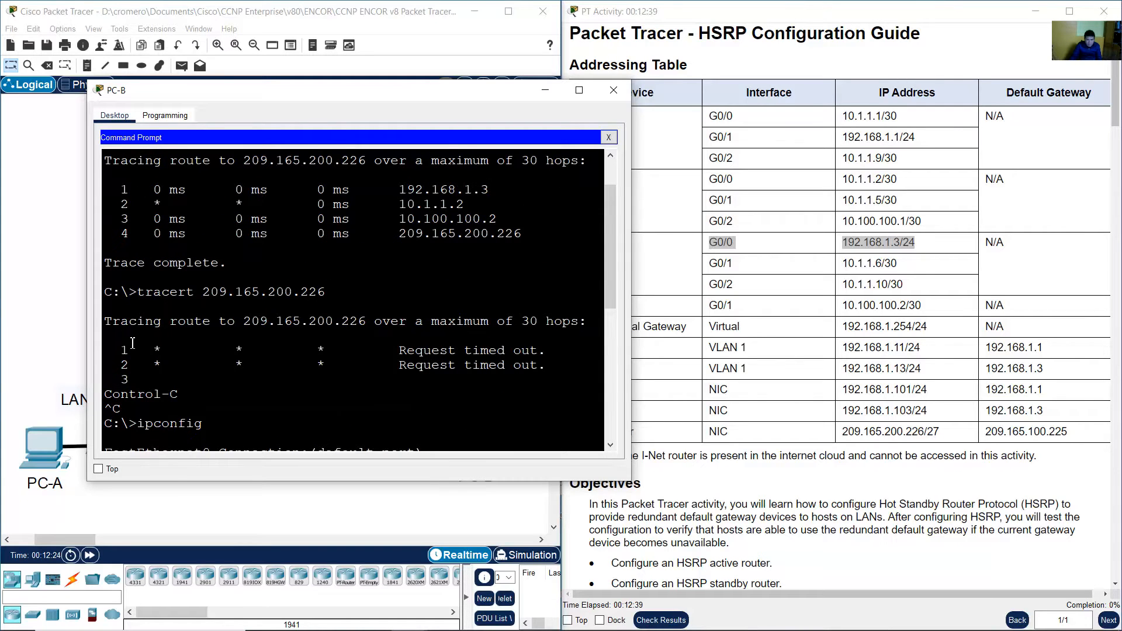
drag(133, 343, 535, 375)
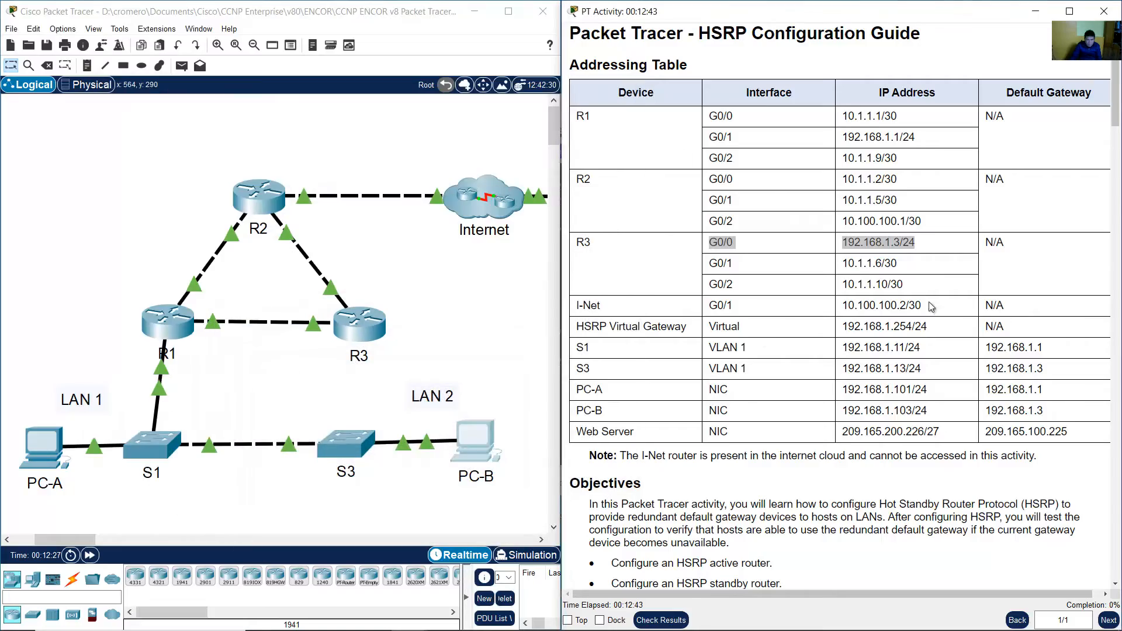
click(546, 92)
Reconnect S3's GigabitEthernet0/2 to R3's GigabitEthernet0/0 with a copper straight-through cable.
drag(1112, 83, 1117, 218)
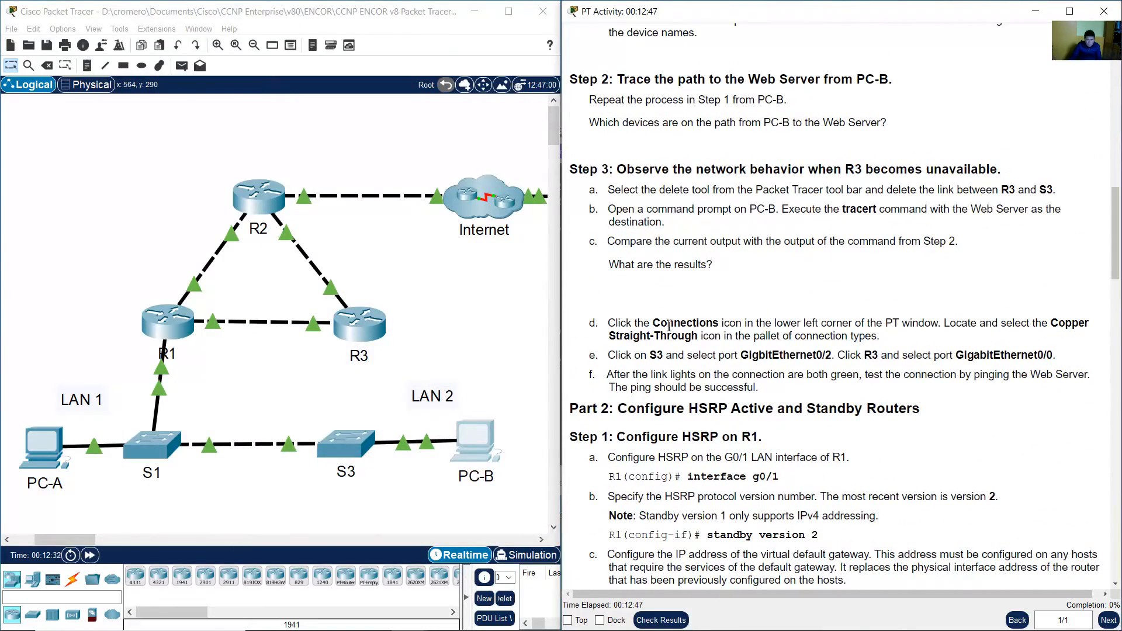
drag(632, 322, 849, 319)
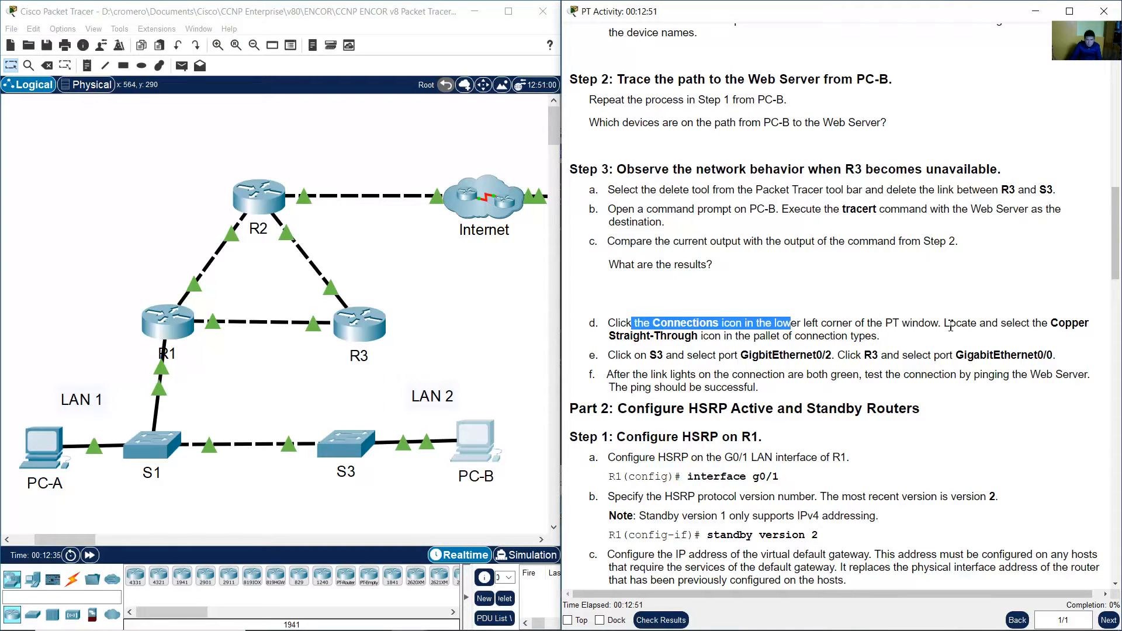
drag(950, 326, 713, 336)
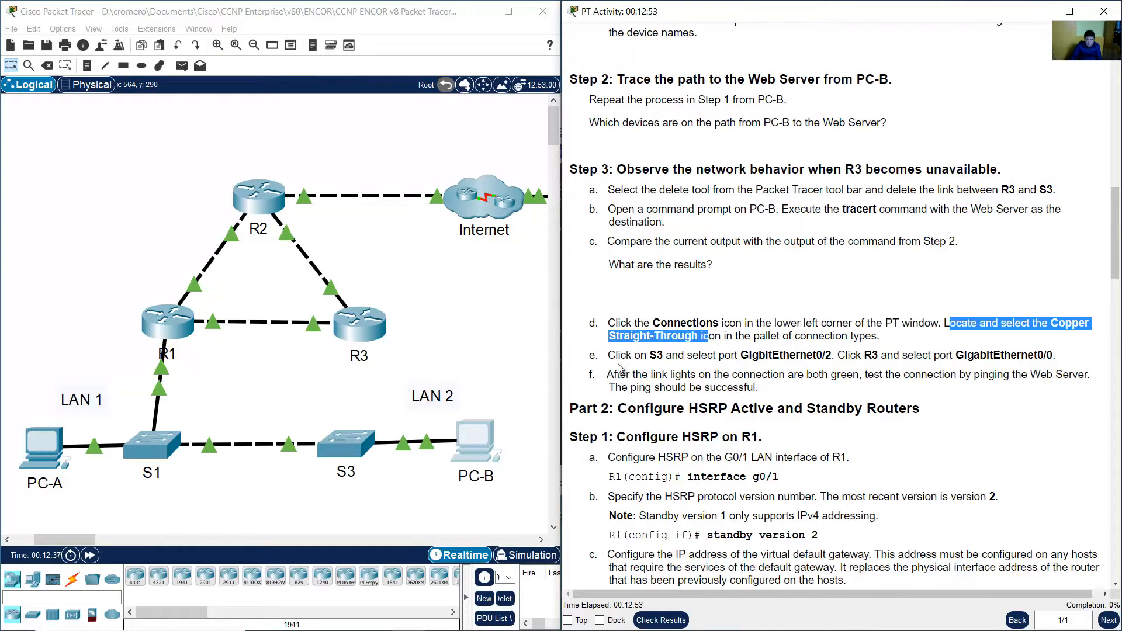
drag(615, 355, 661, 358)
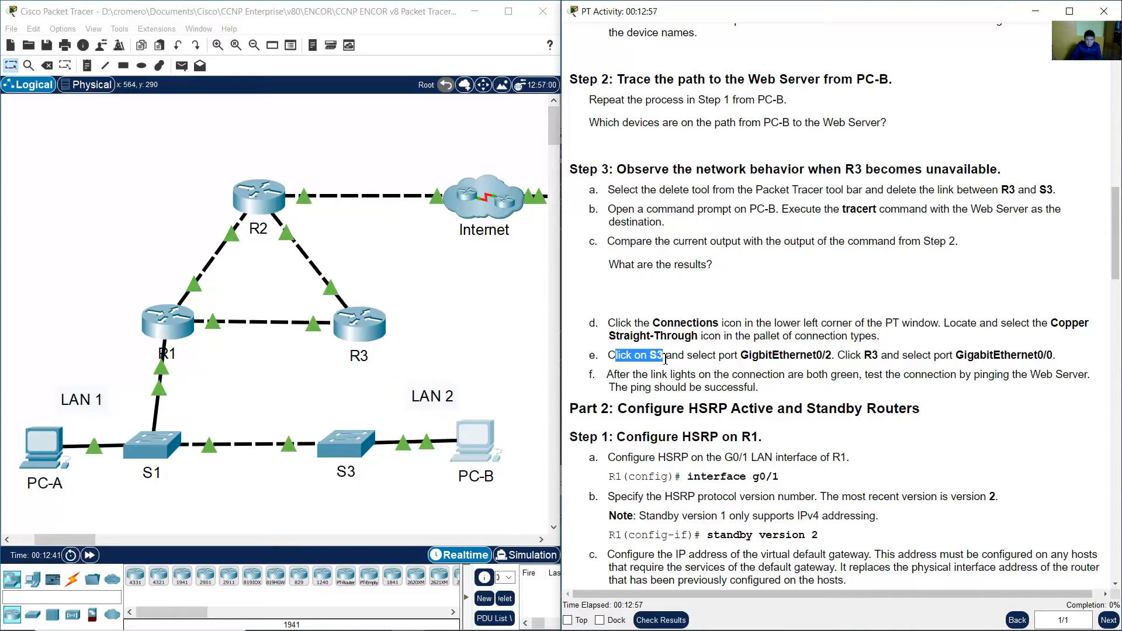
drag(669, 359, 1059, 360)
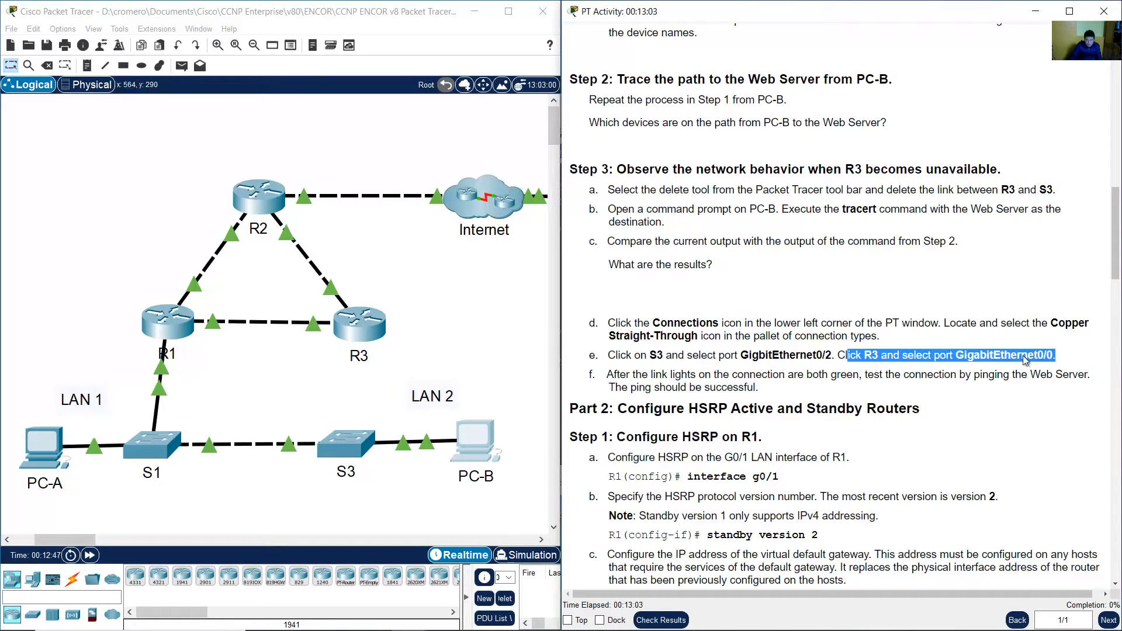
click(444, 342)
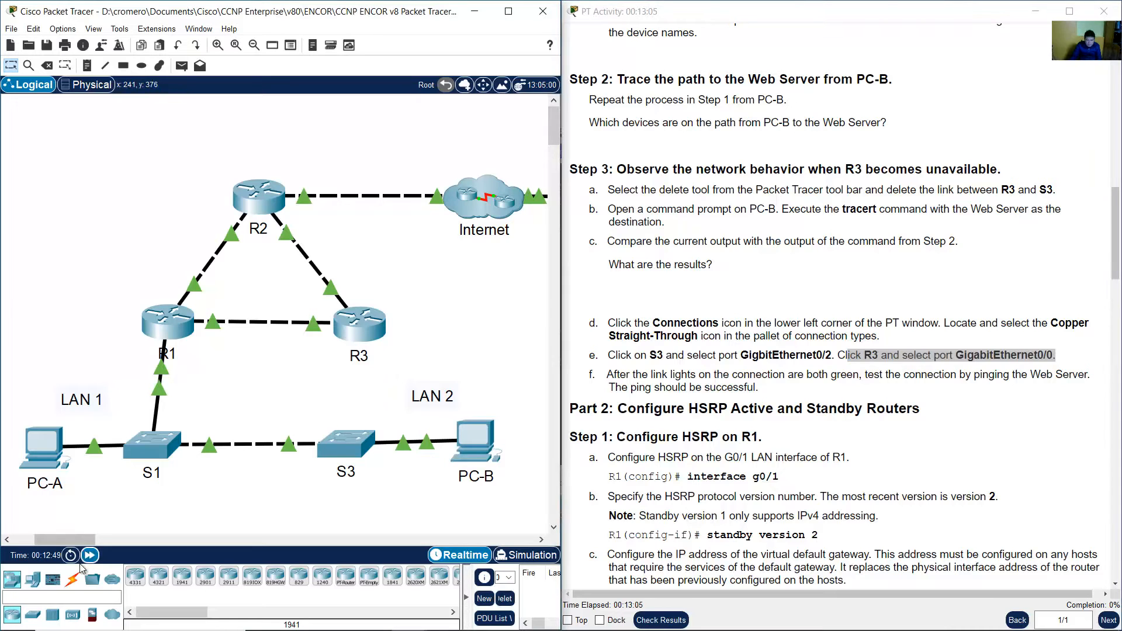
click(77, 579)
click(180, 578)
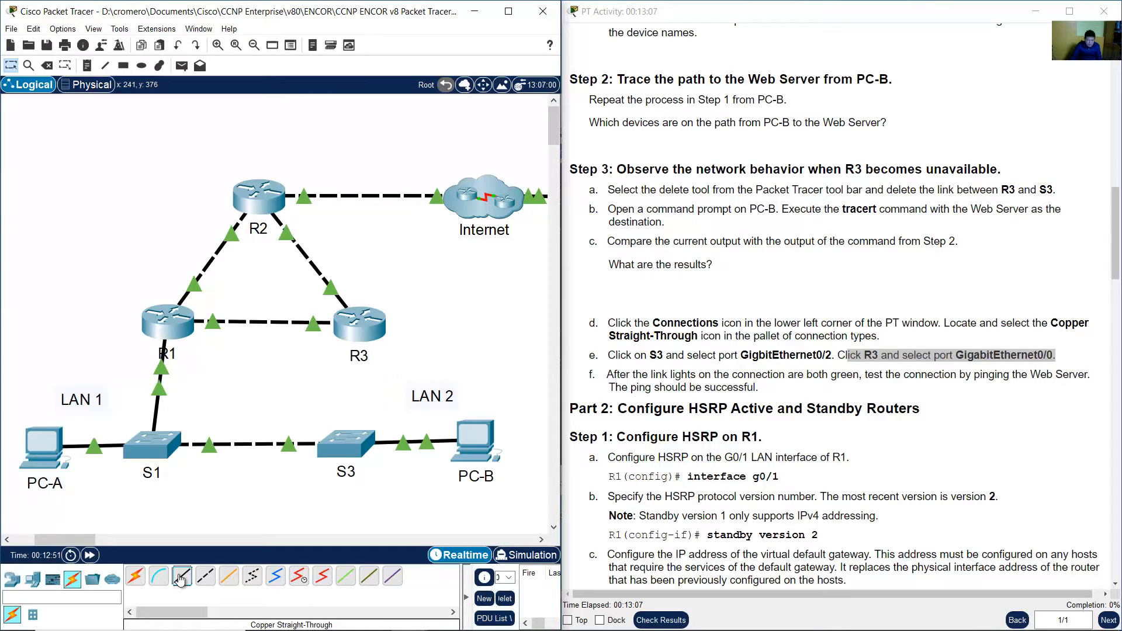
click(355, 445)
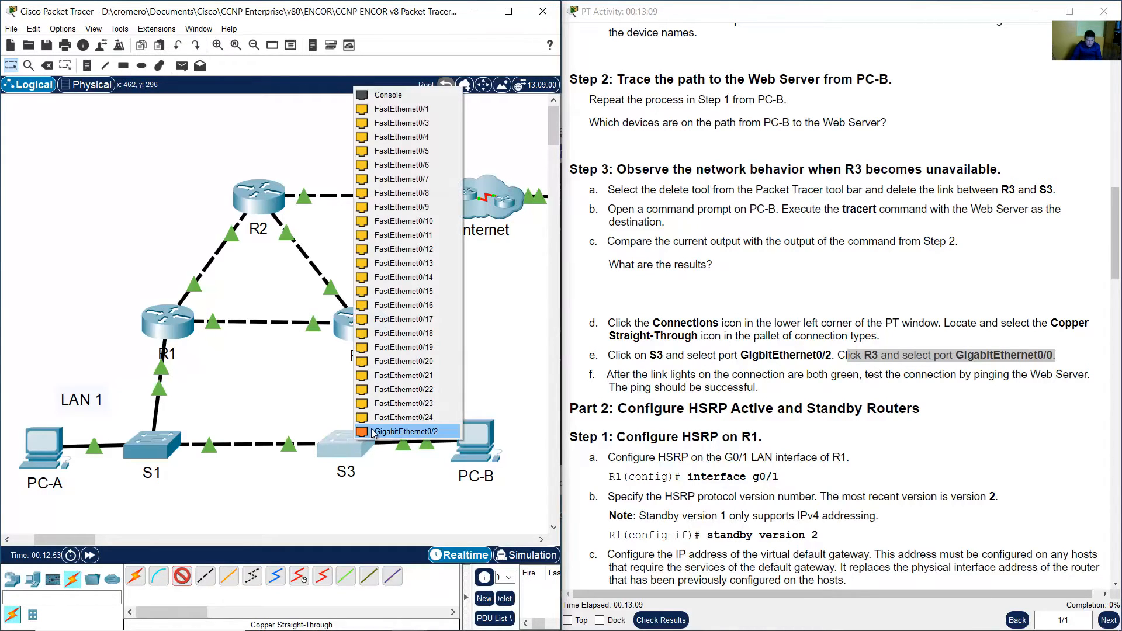
click(409, 431)
click(358, 331)
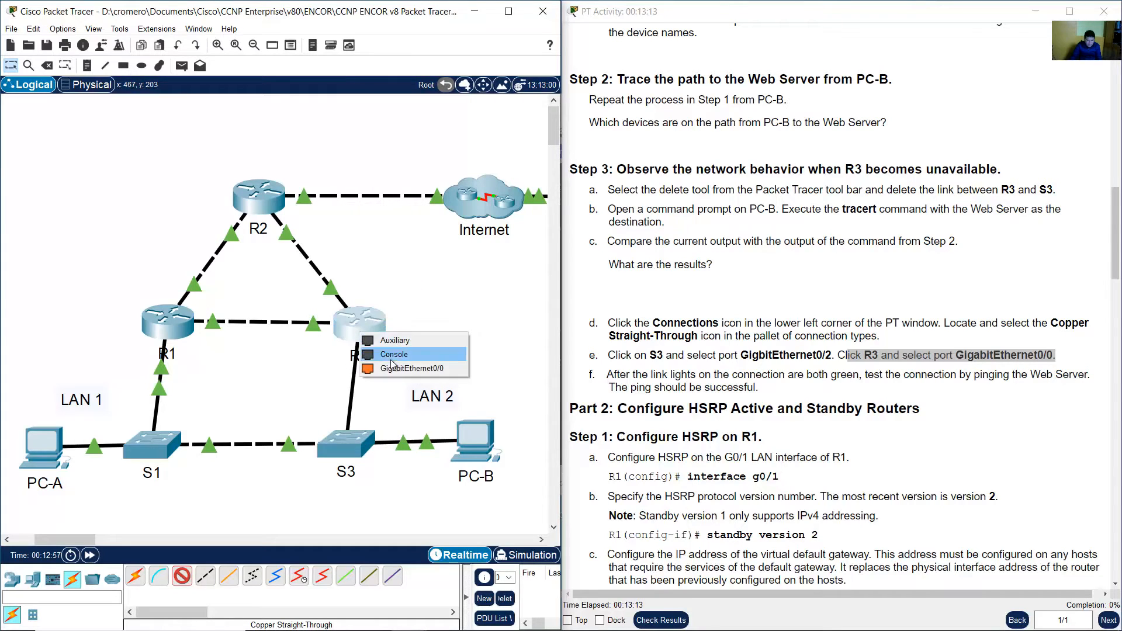
click(403, 369)
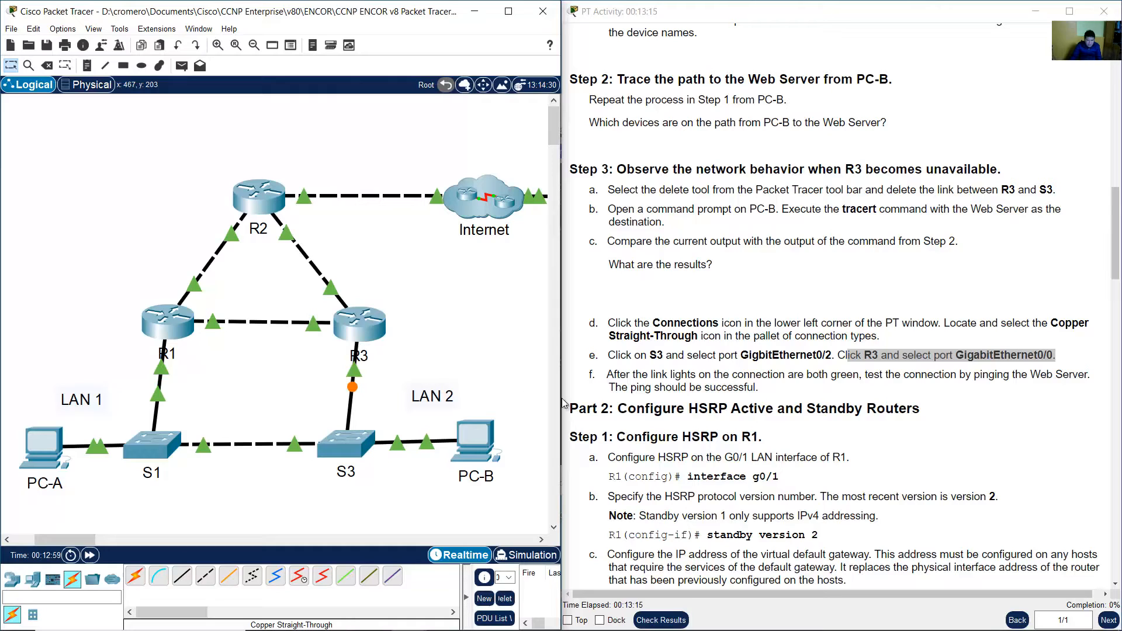
Test connectivity by pinging the Web Server 209.165.200.226 from PC-B's command prompt.
click(877, 380)
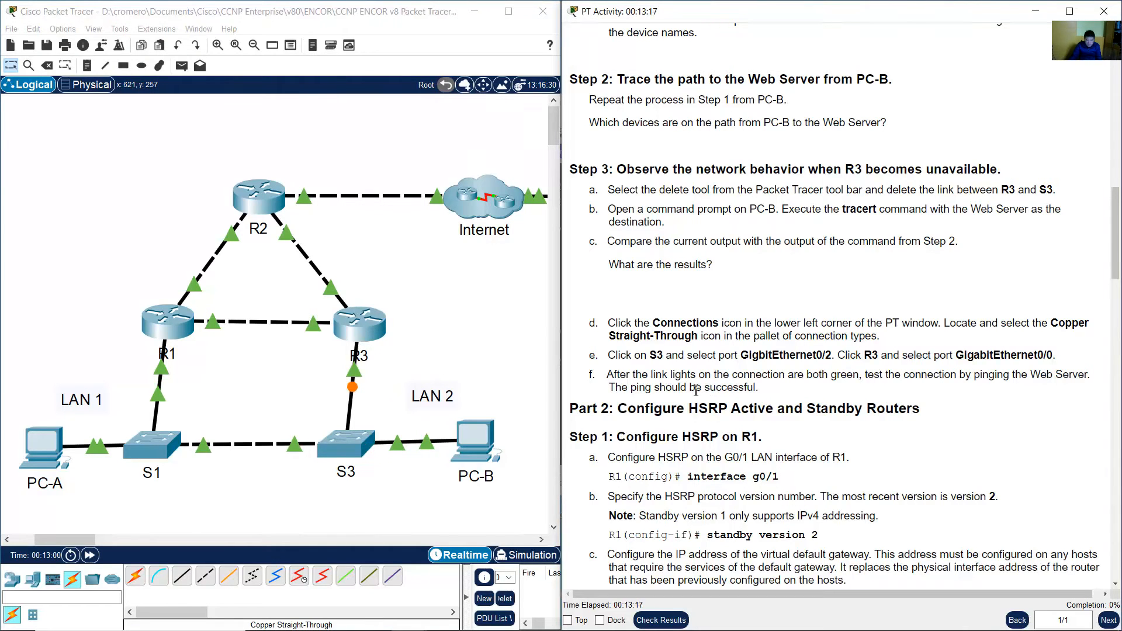
drag(606, 377, 1052, 390)
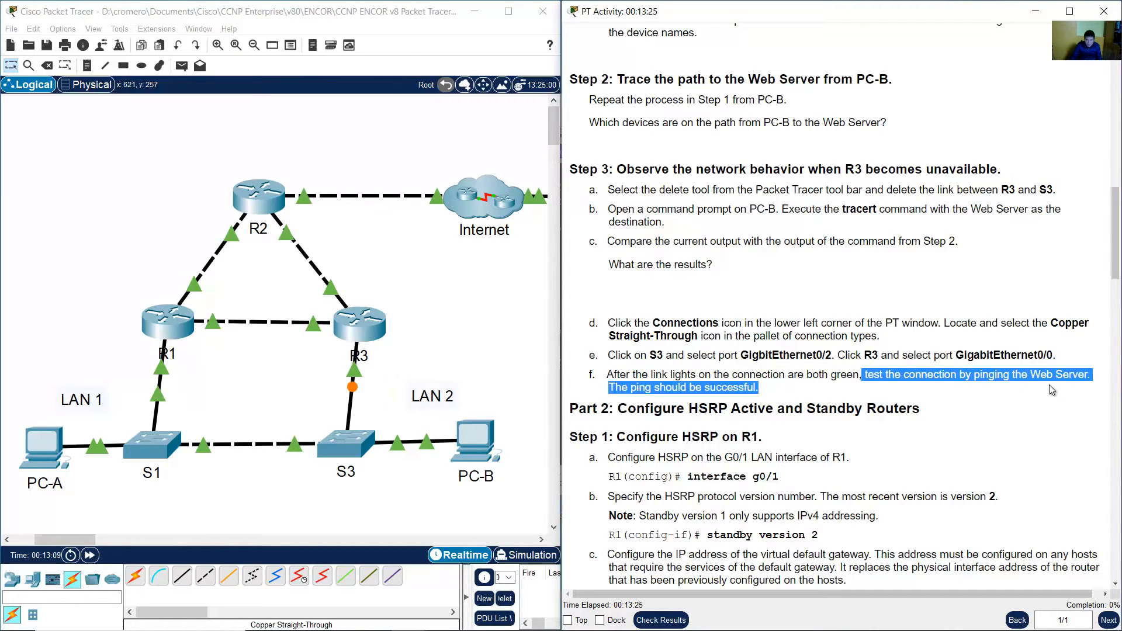
click(1049, 384)
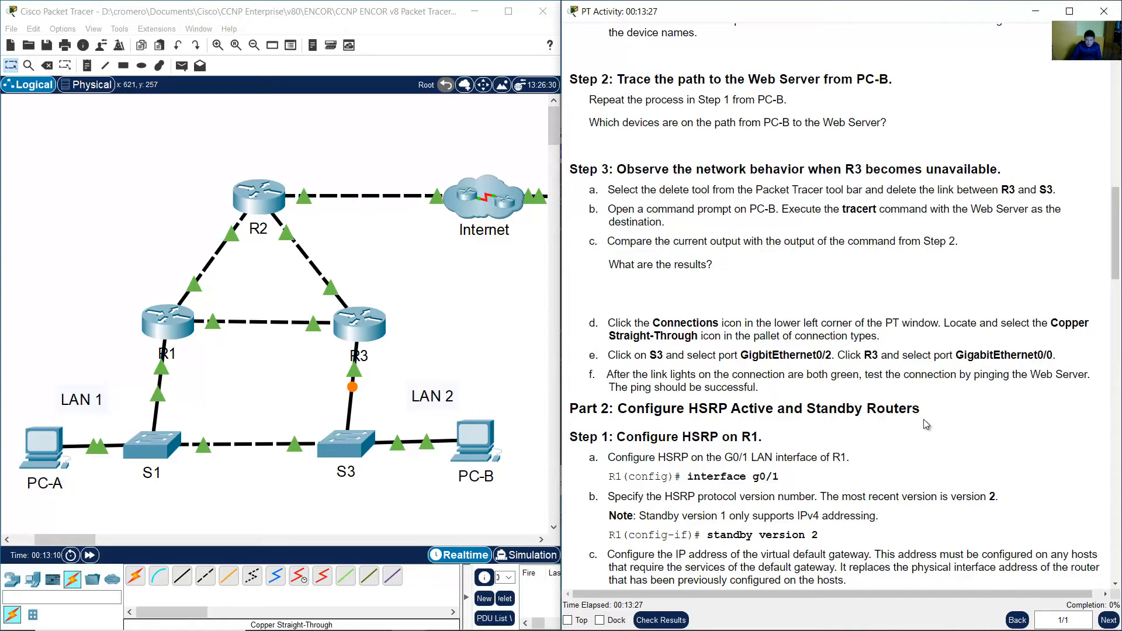
scroll(925, 424, down, 1)
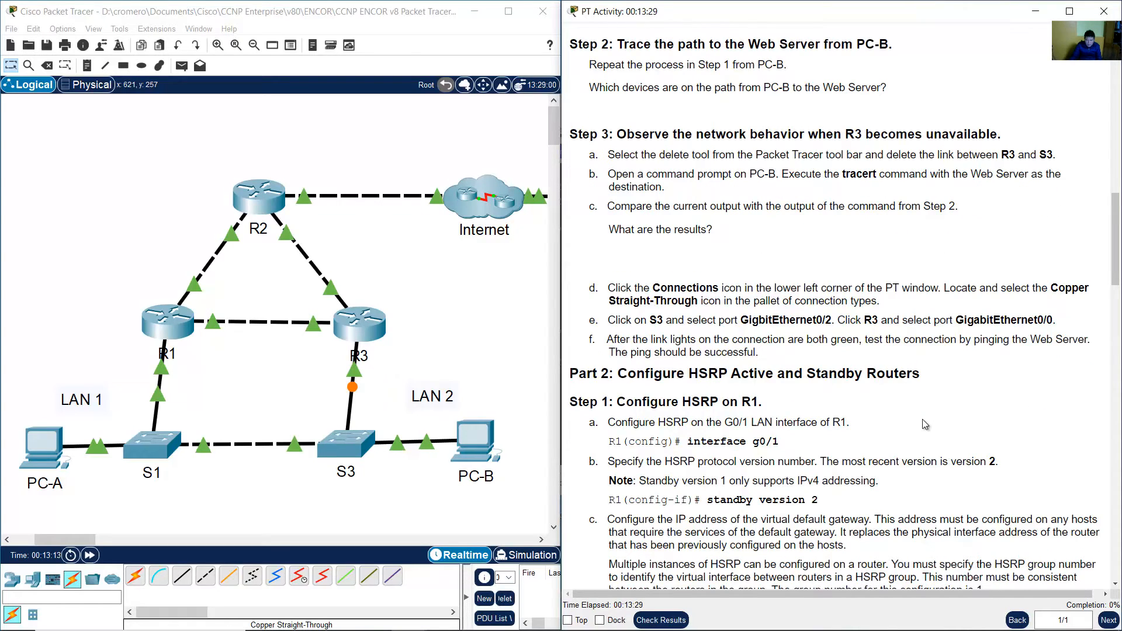
scroll(922, 419, down, 1)
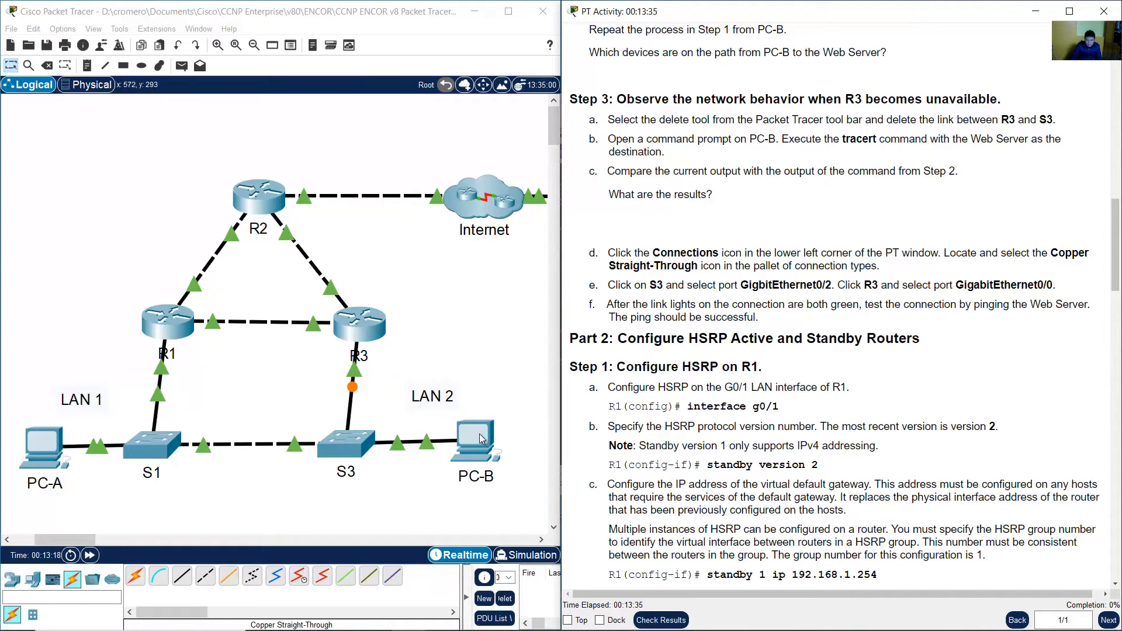
click(435, 340)
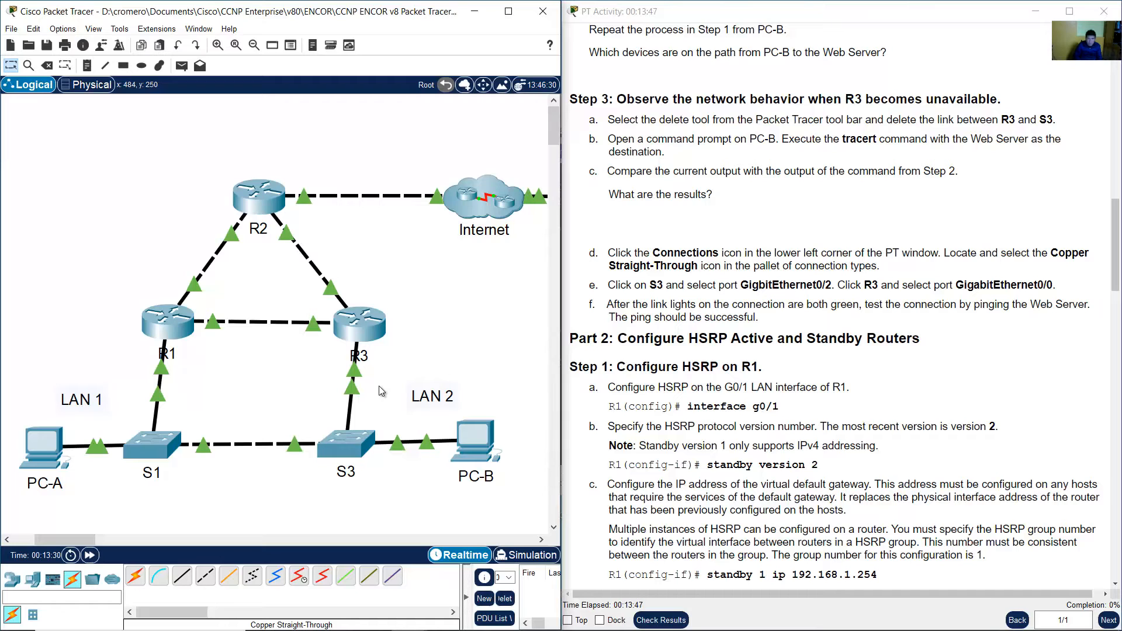
click(478, 441)
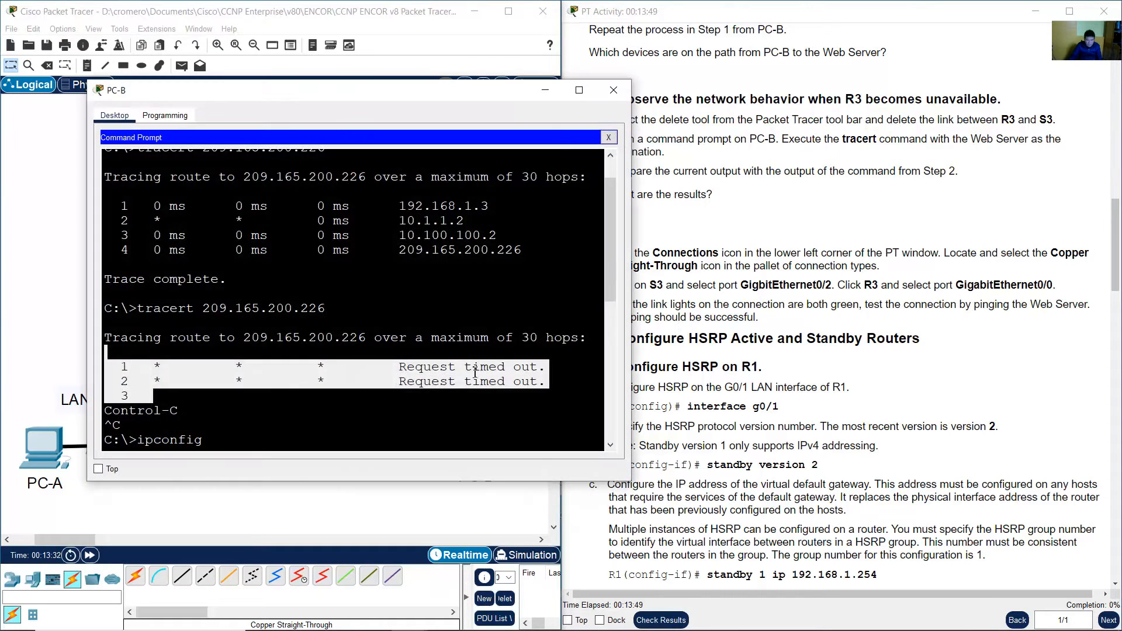
click(475, 372)
key(Up)
key(Up)
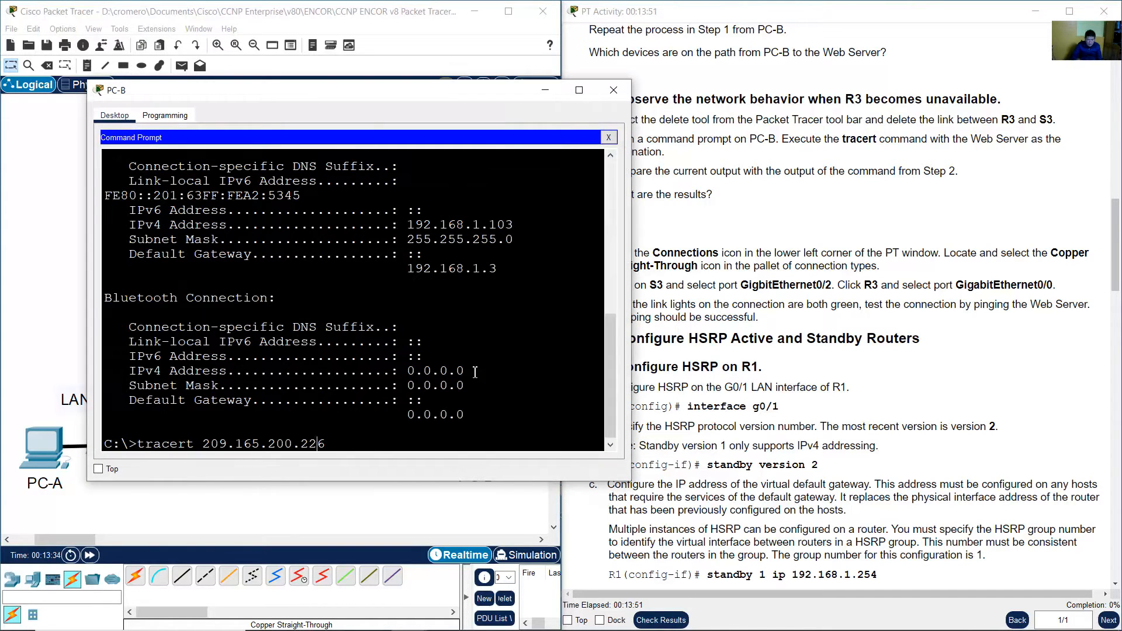
key(BackSpace)
key(BackSpace)
key(BackSpace)
key(BackSpace)
key(BackSpace)
key(BackSpace)
key(BackSpace)
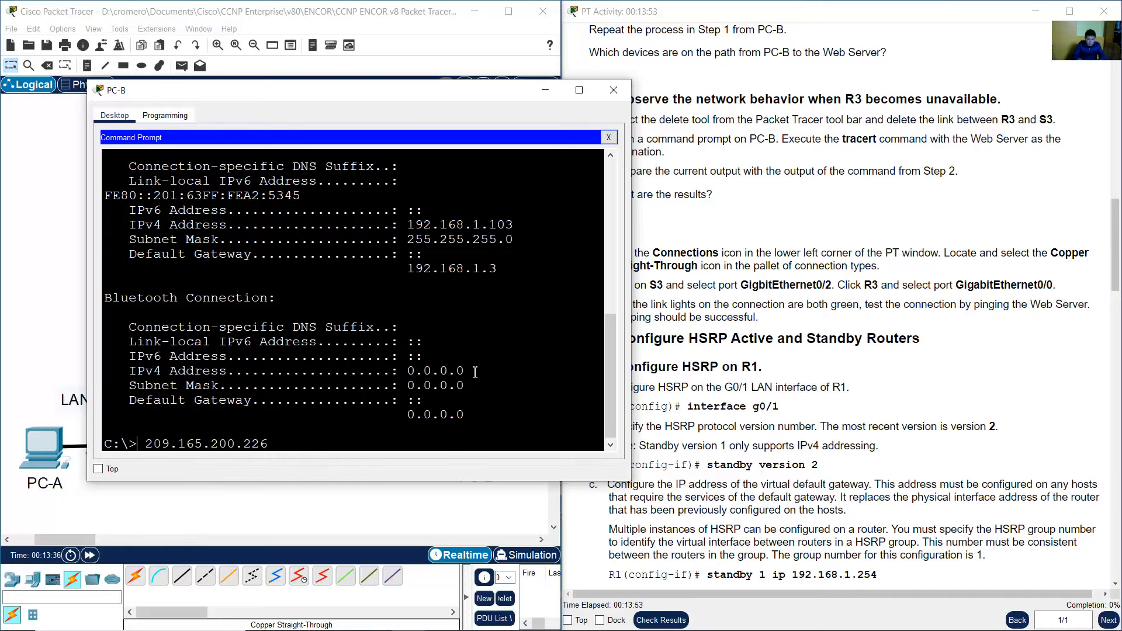
text(ping)
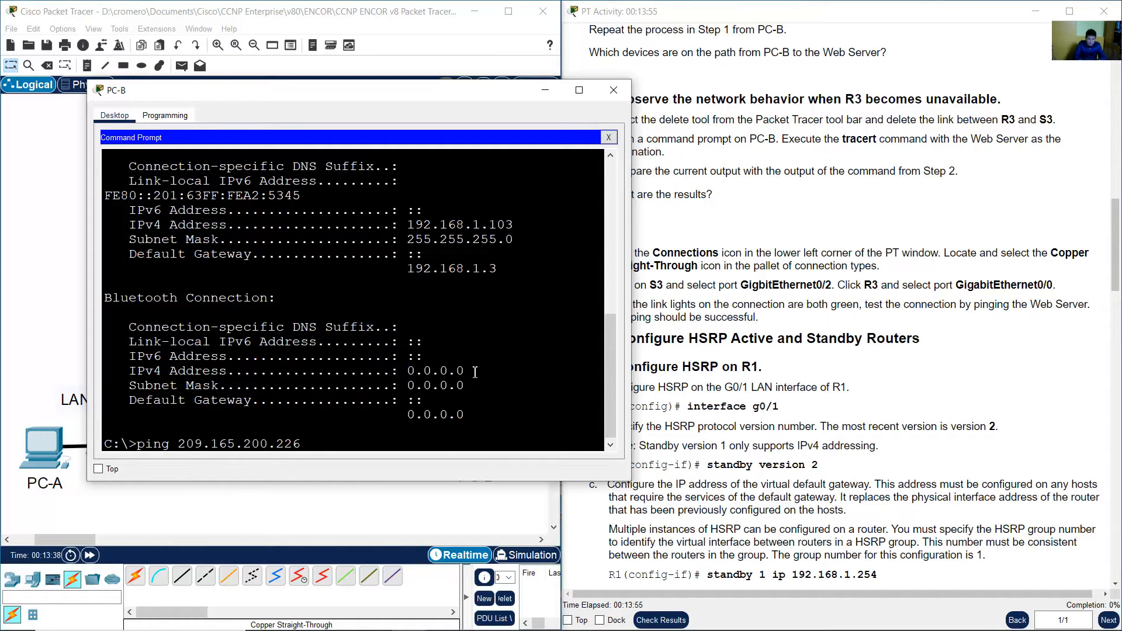
key(Return)
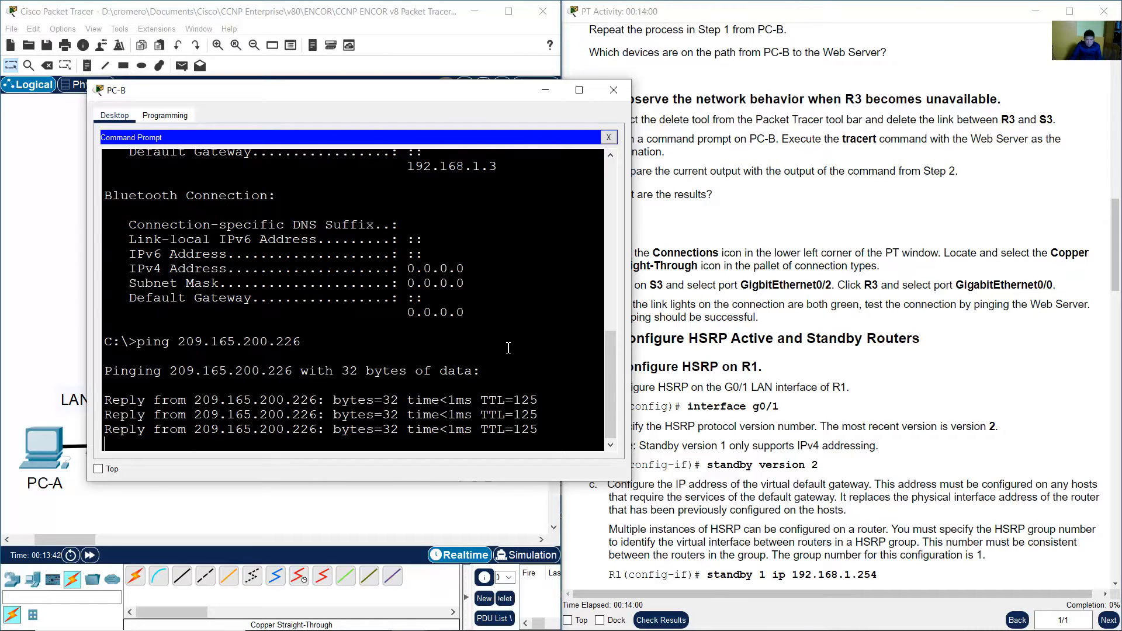
Compare PC-B's default gateway in the ipconfig output with R3's G0/0 address in the addressing table.
click(613, 89)
click(876, 356)
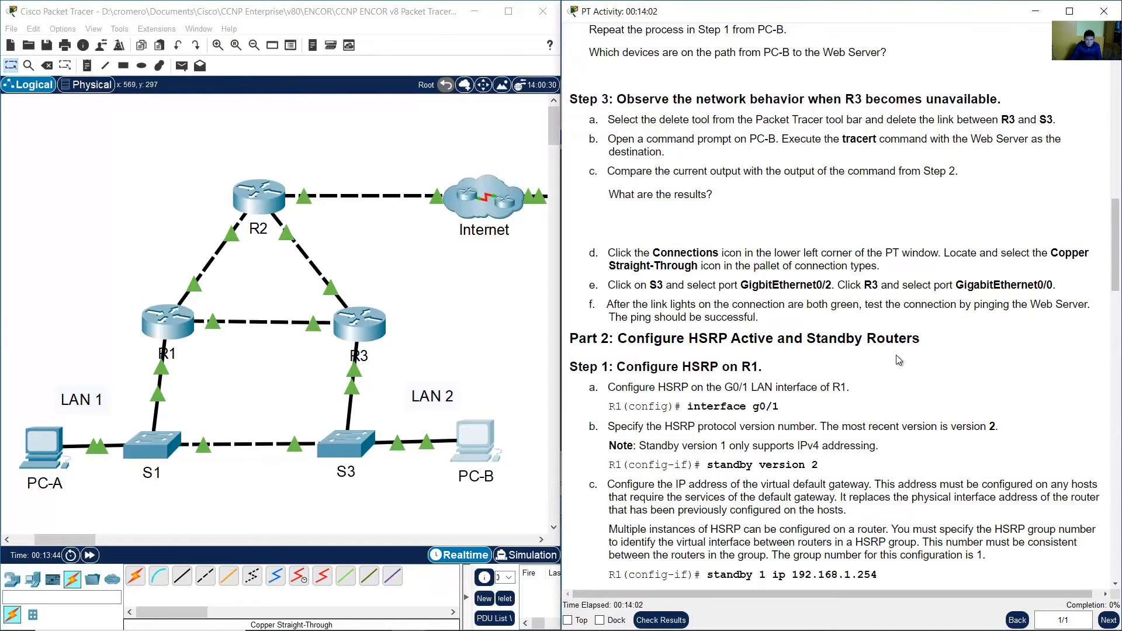
scroll(802, 346, down, 3)
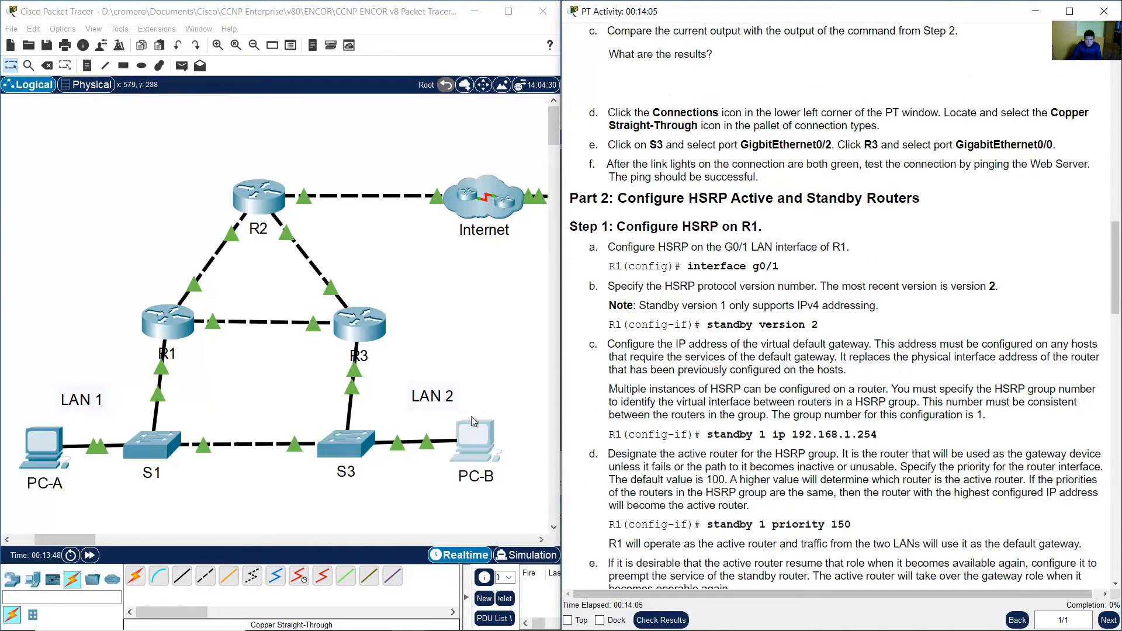
click(425, 381)
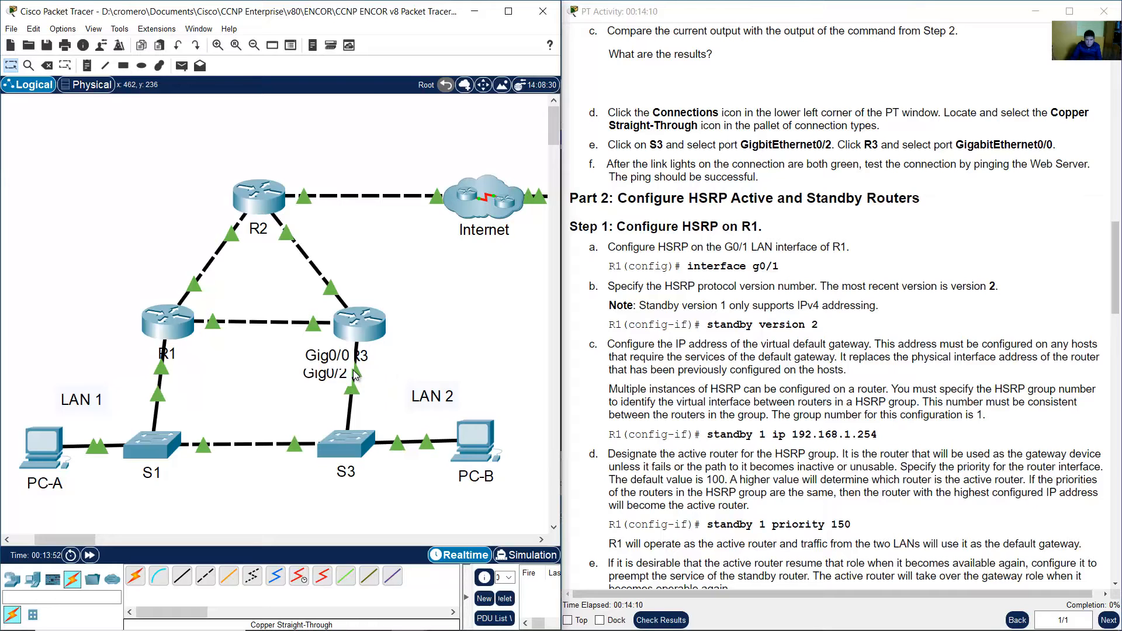
drag(512, 387, 452, 489)
drag(1116, 251, 1115, 59)
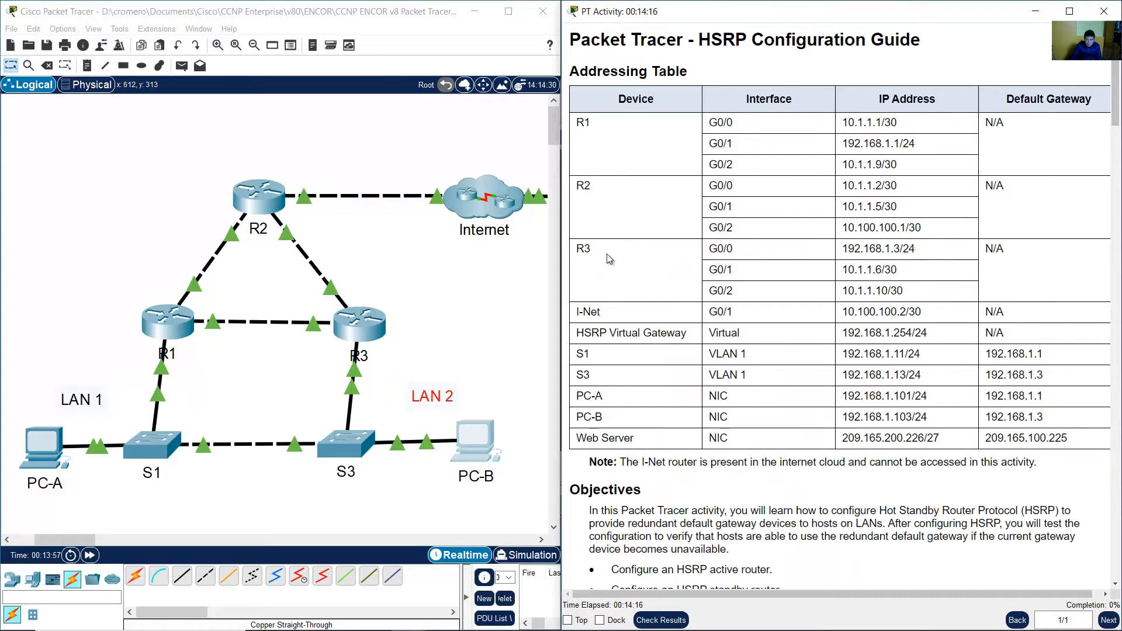
drag(609, 259, 898, 254)
click(464, 453)
scroll(312, 373, up, 5)
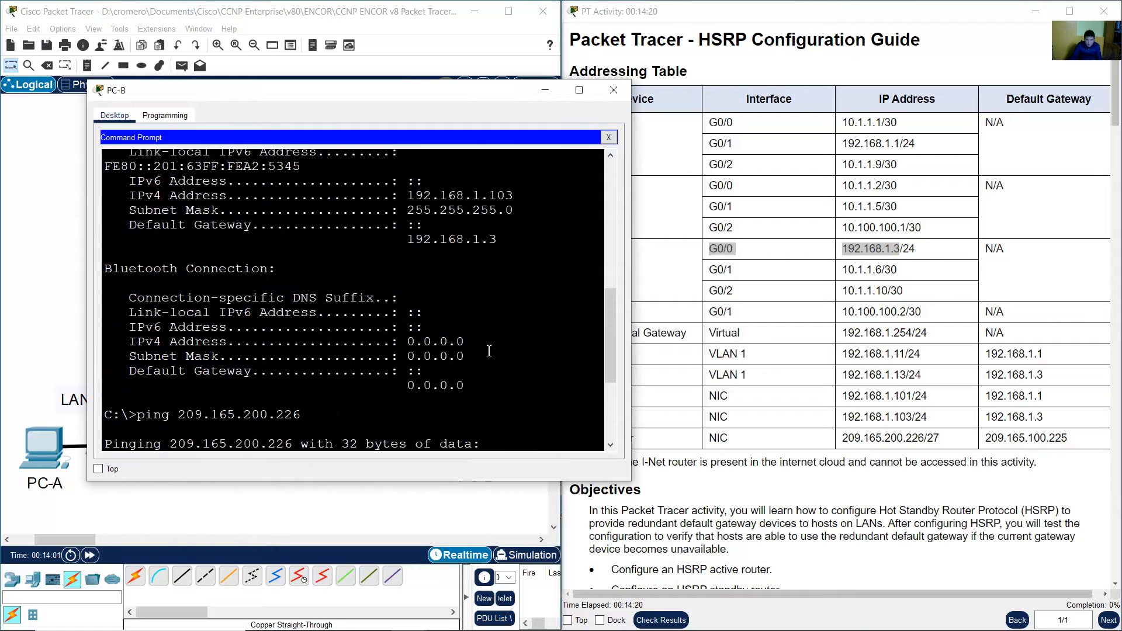
scroll(489, 351, up, 2)
drag(406, 309, 512, 308)
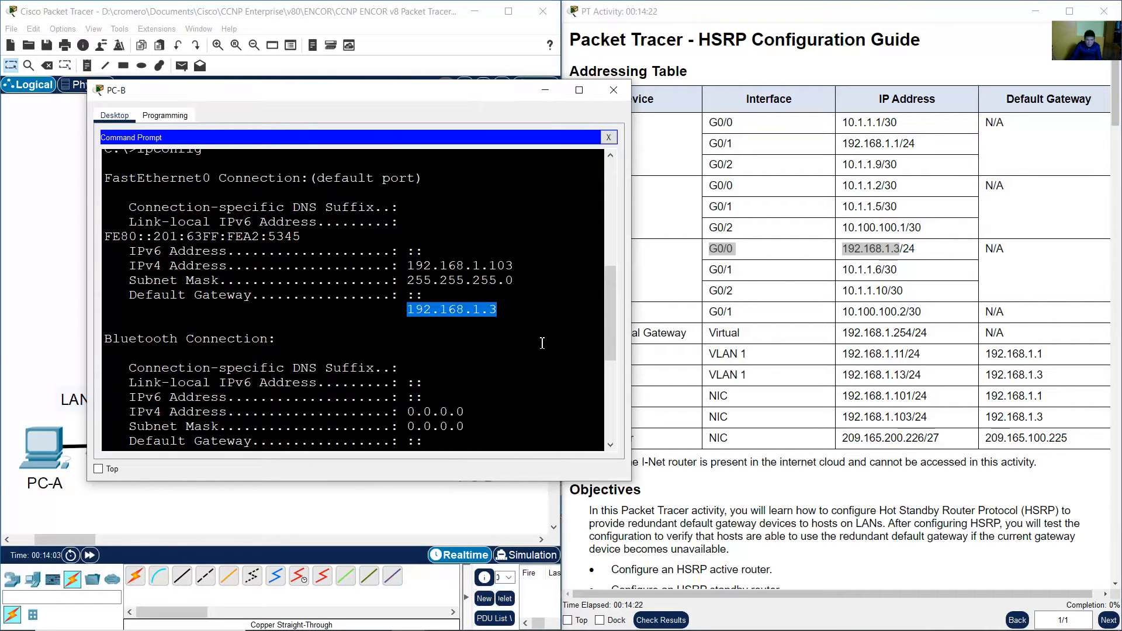
scroll(538, 345, down, 6)
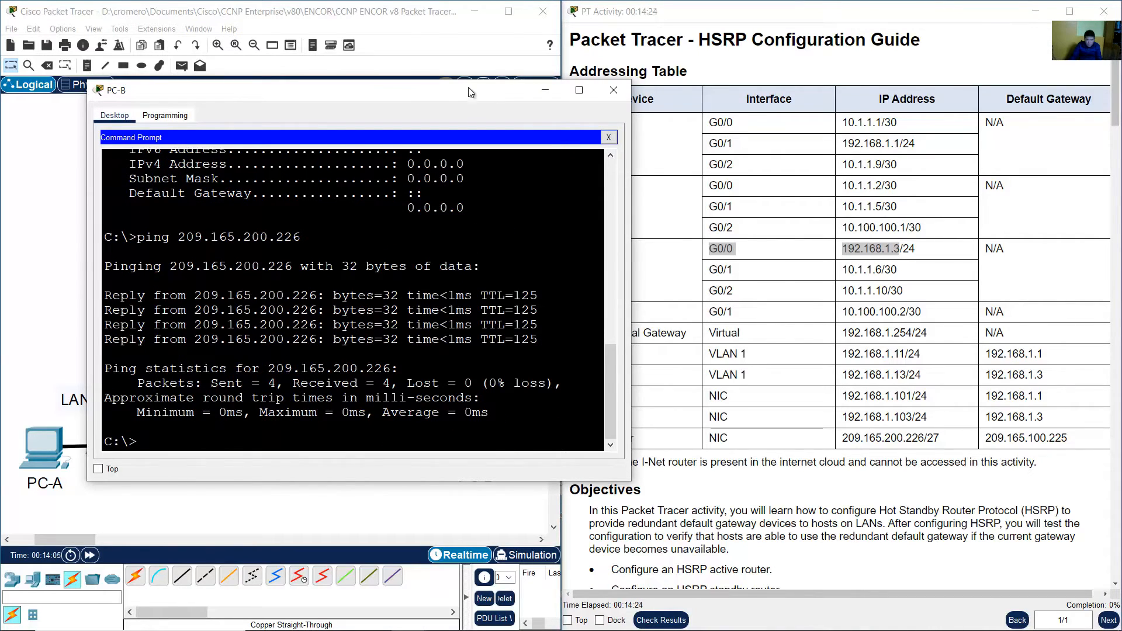
click(403, 28)
Read the Part 2 Step 1 instructions for configuring HSRP on R1's G0/1 LAN interface.
drag(1114, 111, 1114, 281)
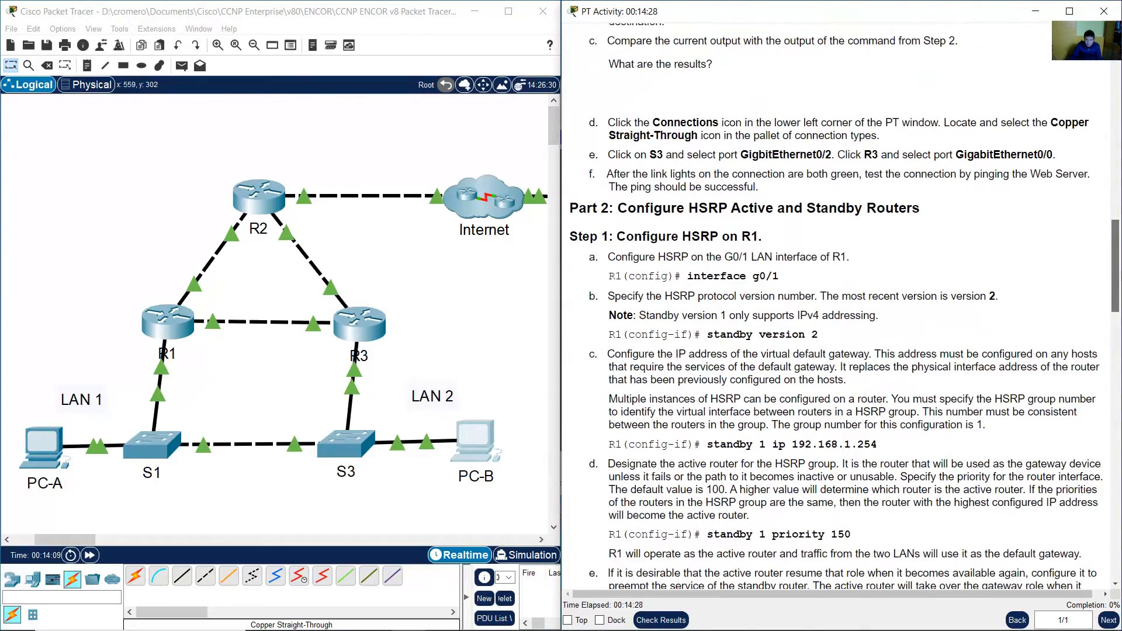
scroll(971, 222, down, 3)
drag(618, 97, 919, 97)
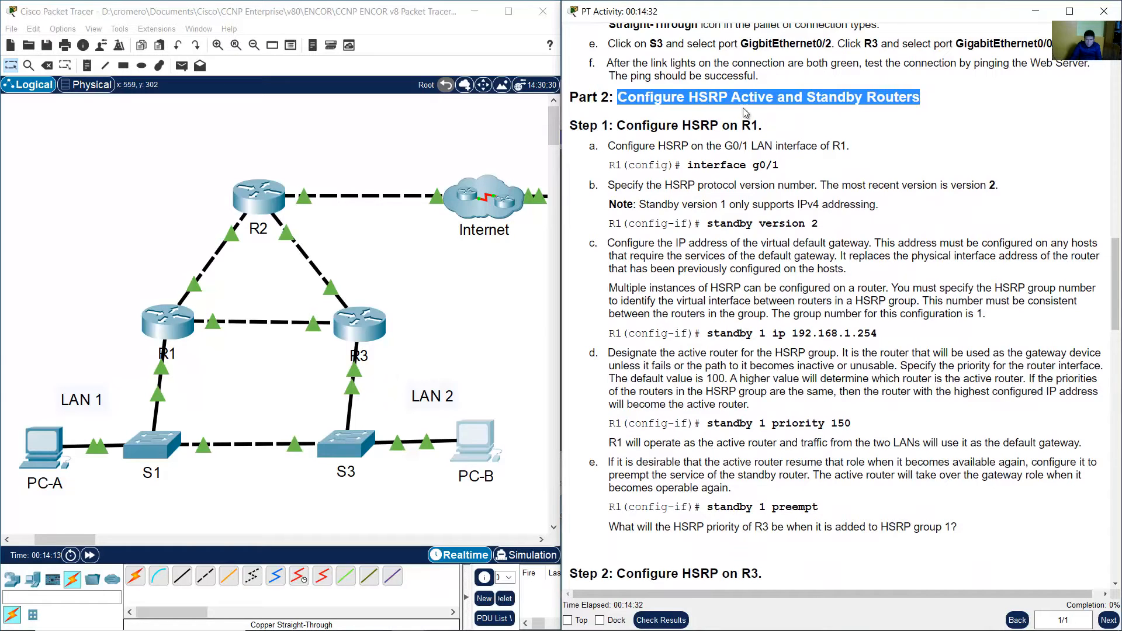
drag(627, 126, 762, 126)
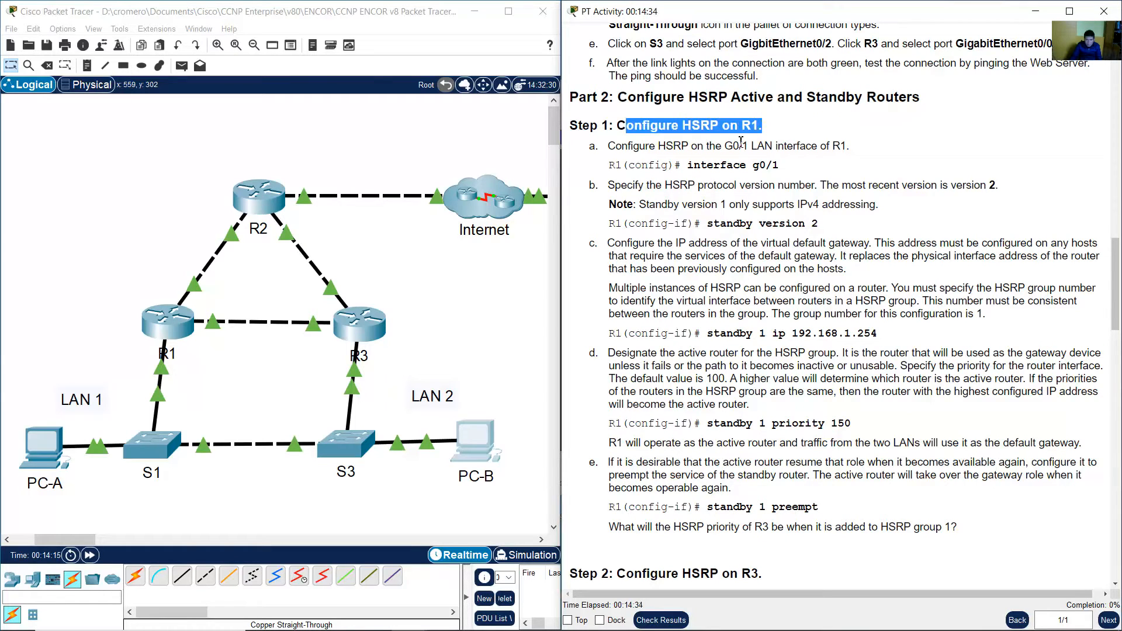
drag(622, 146, 848, 145)
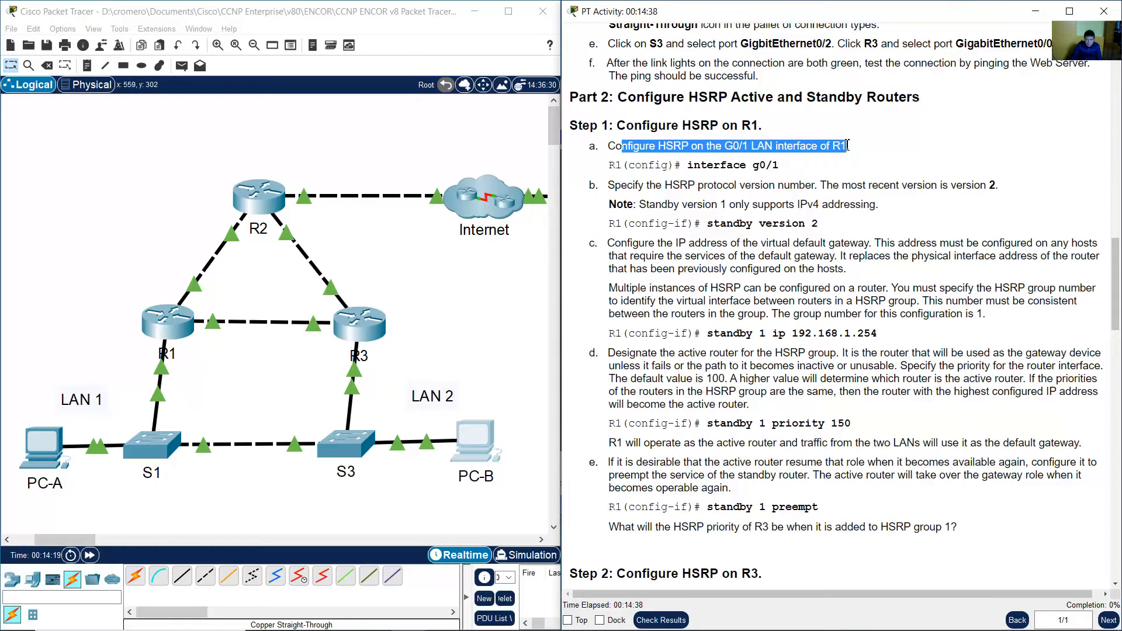
click(159, 372)
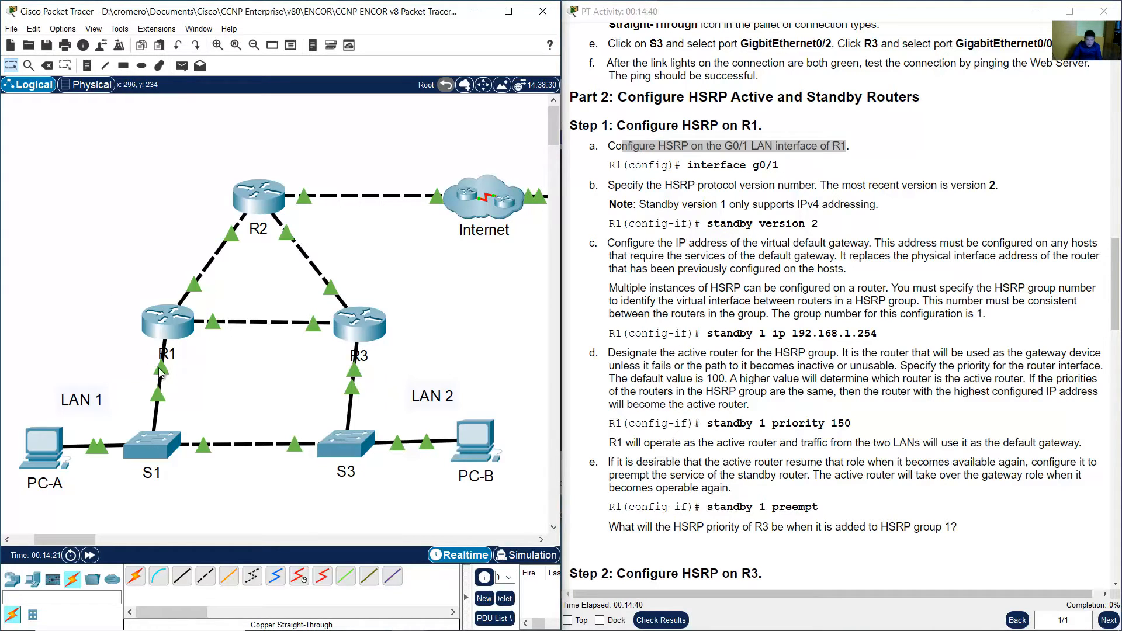
mouse_move(160, 372)
drag(119, 352, 169, 373)
click(683, 145)
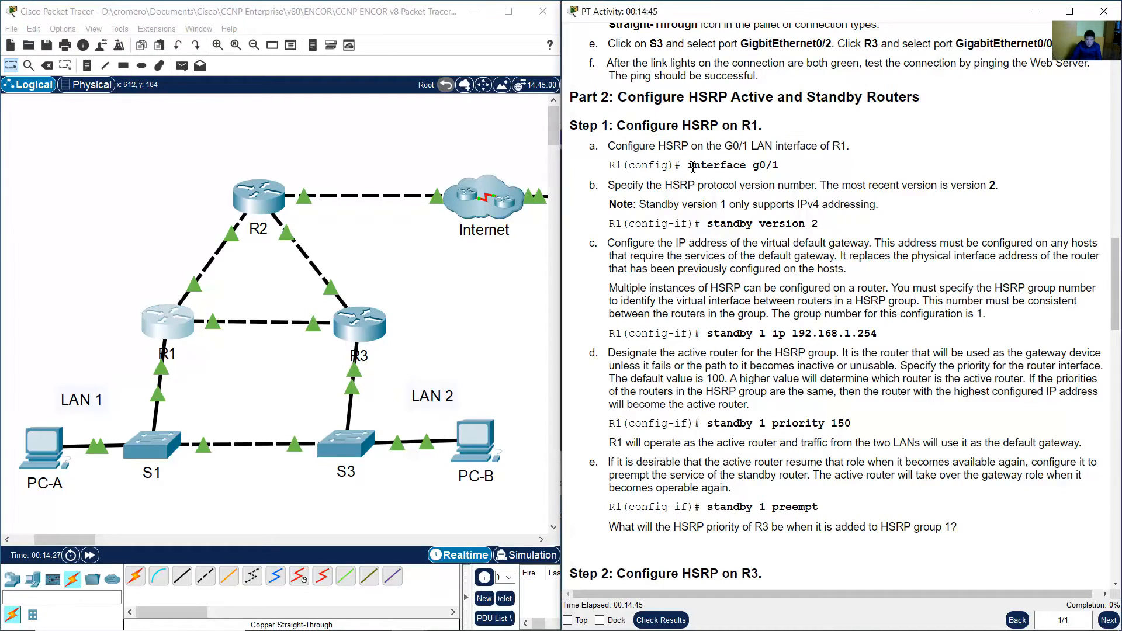
Open R1's CLI, enter privileged and global configuration mode, and select interface g0/1.
drag(688, 165, 780, 166)
click(175, 327)
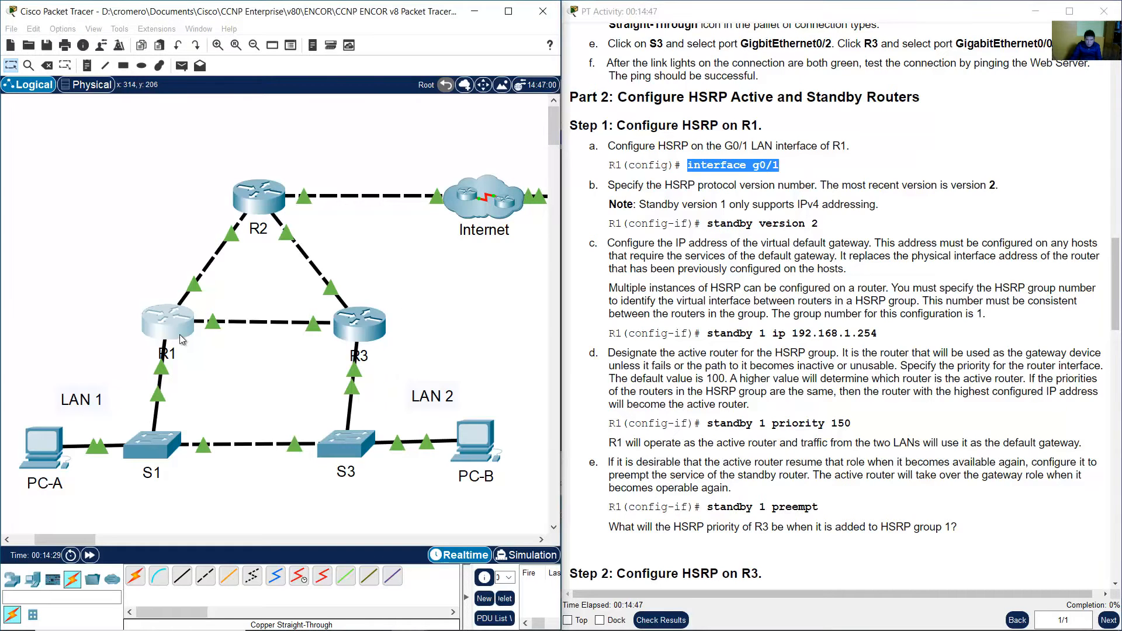
drag(523, 132, 192, 80)
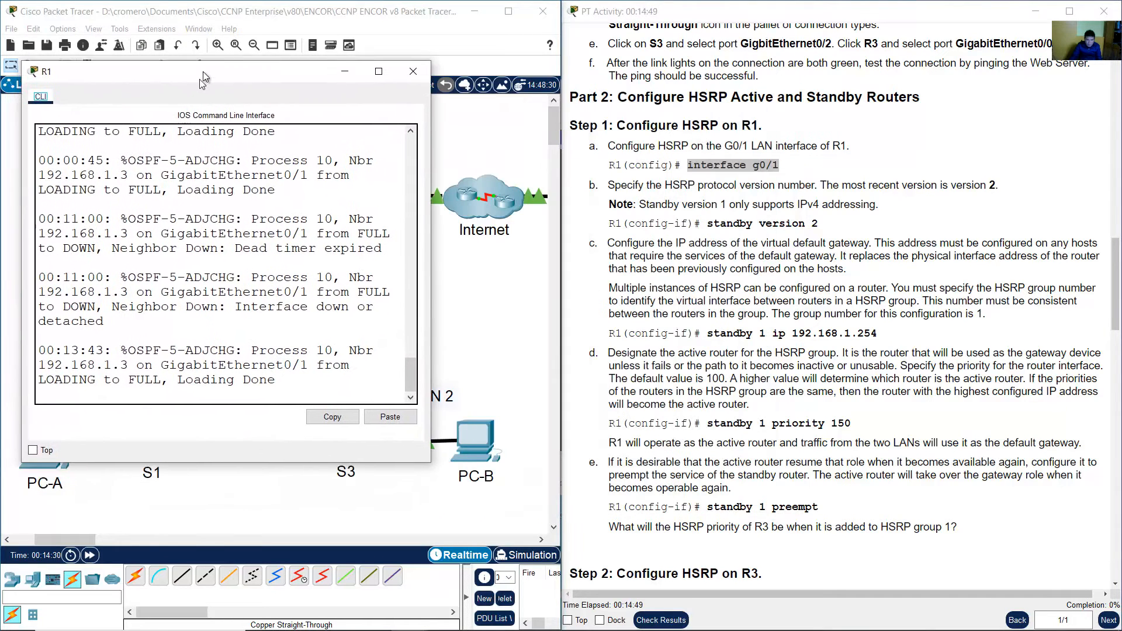
drag(433, 457, 548, 567)
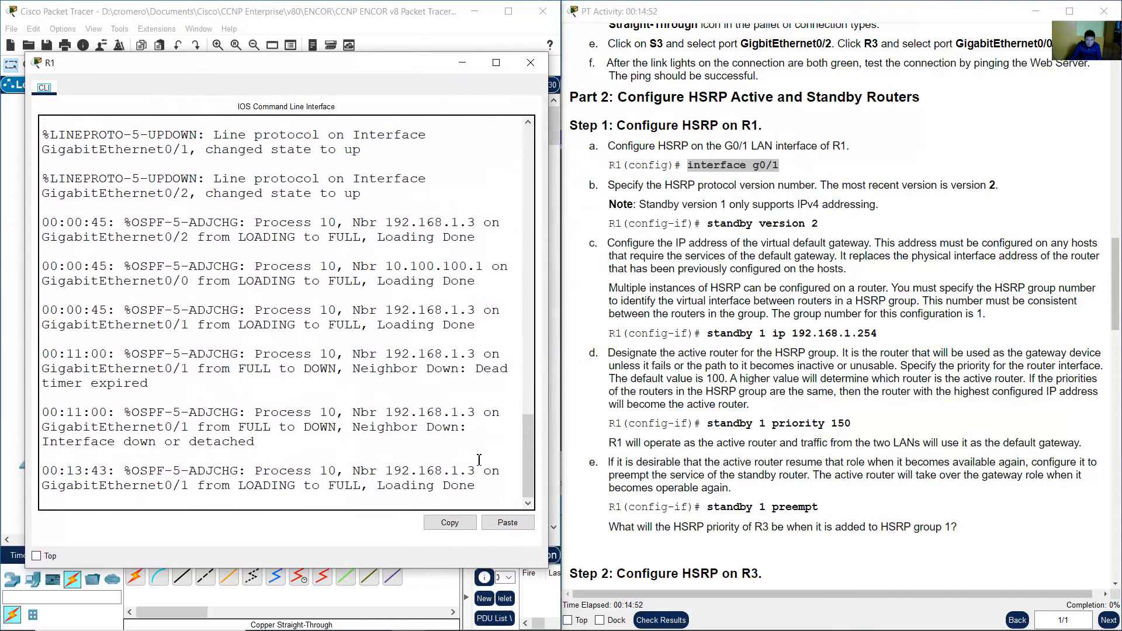
key(Return)
text(en)
key(Return)
text(conf t)
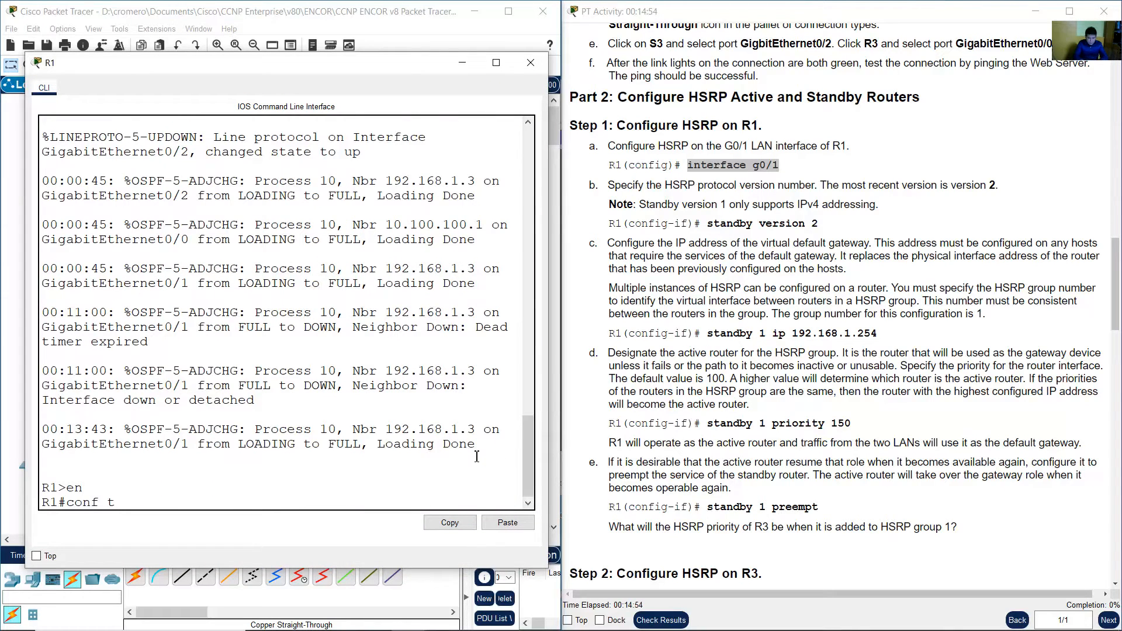
key(Return)
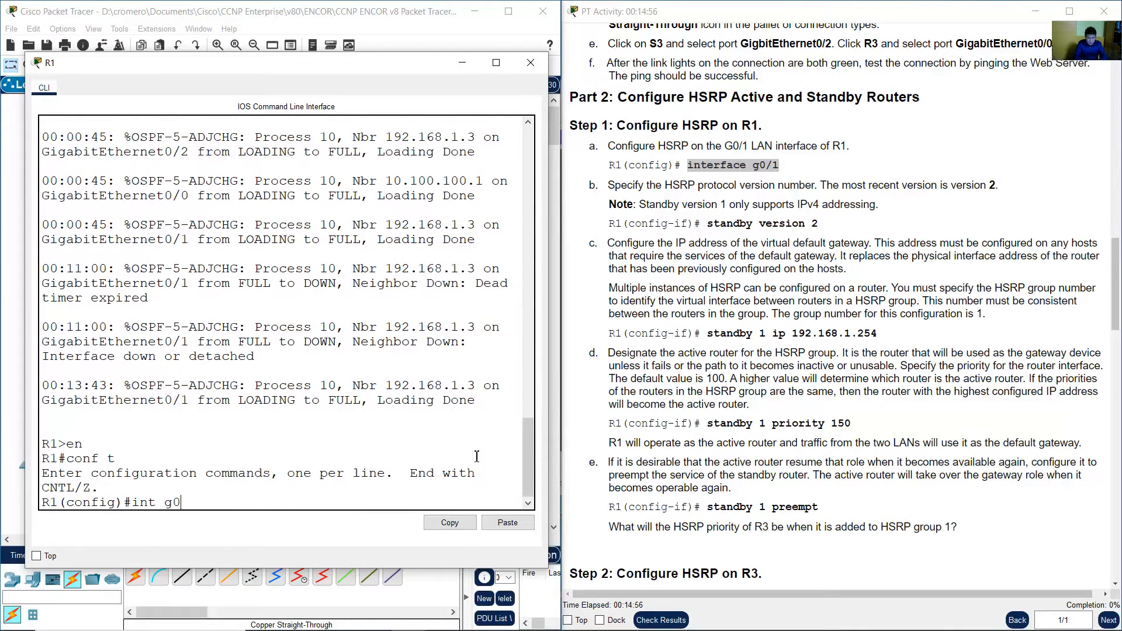
key(Return)
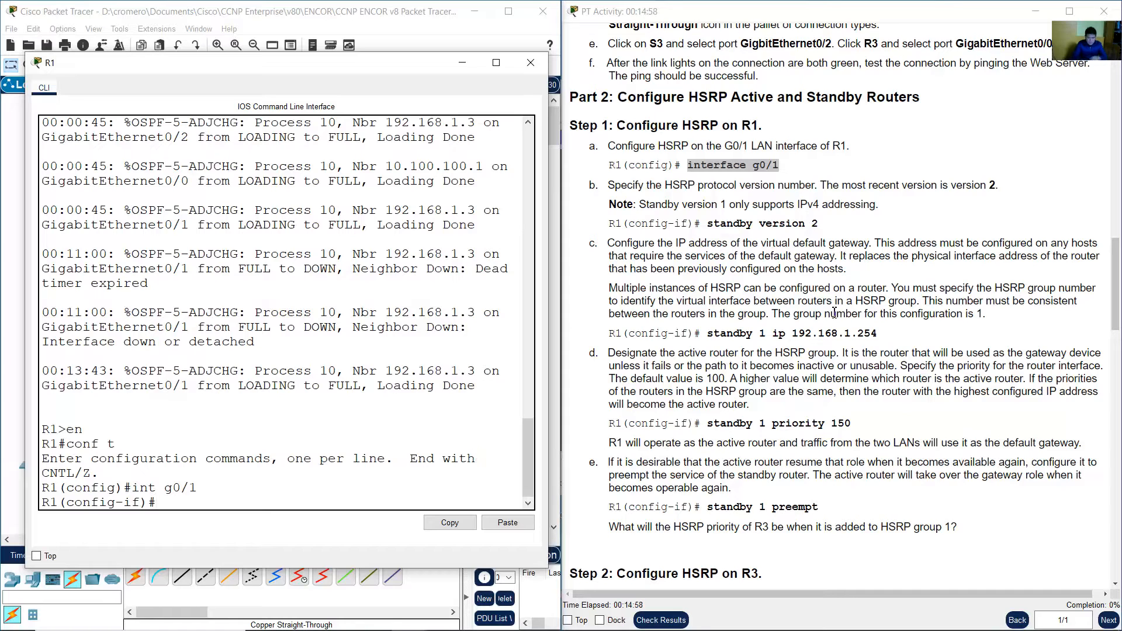
Set the HSRP protocol version to 2 on R1's G0/1 interface with standby version 2.
drag(621, 186, 993, 186)
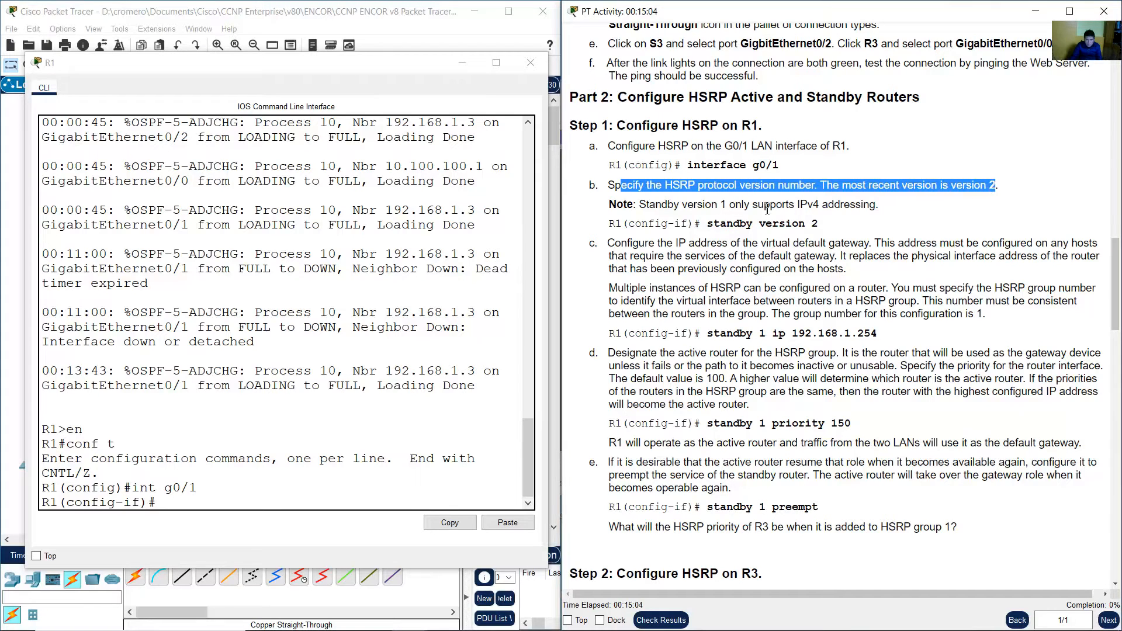
click(730, 209)
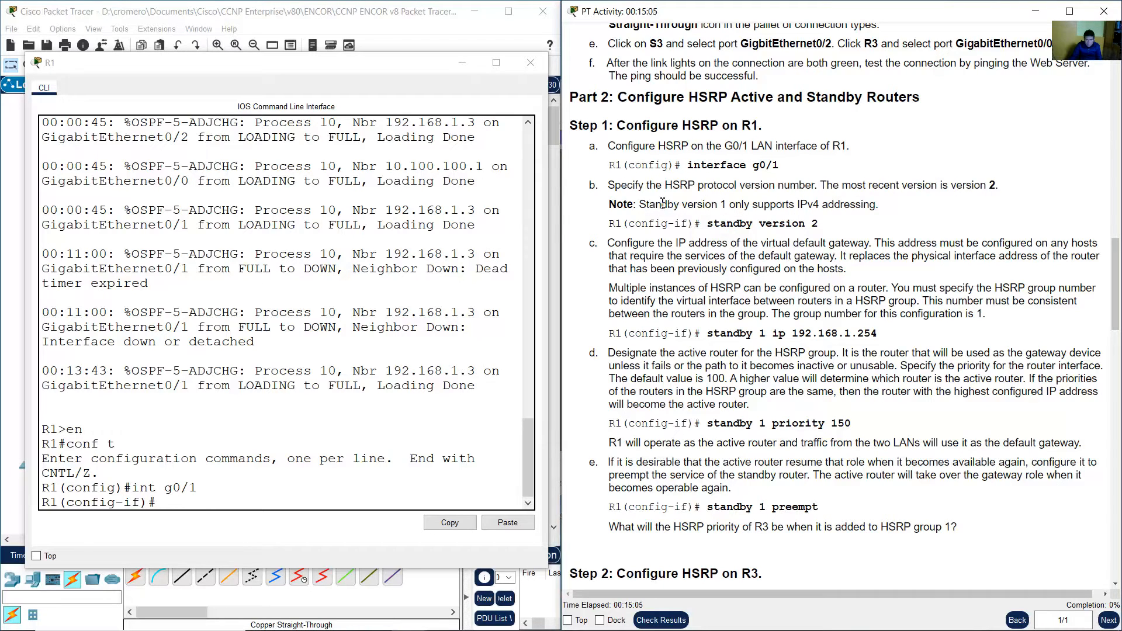
drag(663, 203, 877, 203)
click(570, 251)
click(405, 306)
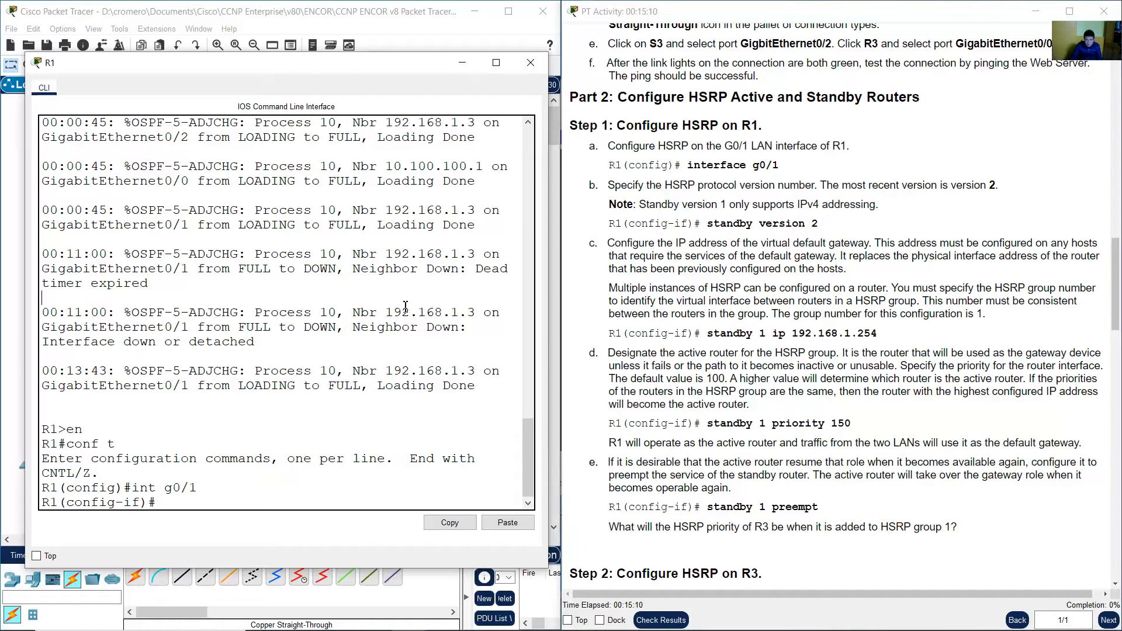
text(standby version 2)
key(Return)
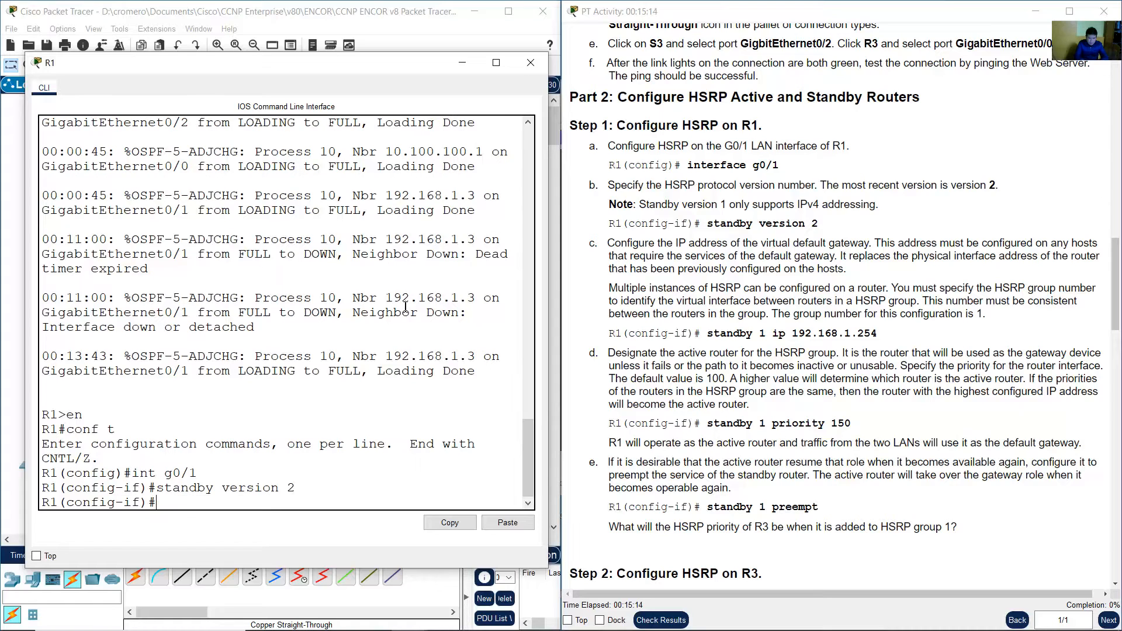
Configure HSRP group 1 on R1's G0/1 with virtual gateway IP 192.168.1.254.
drag(614, 246, 861, 247)
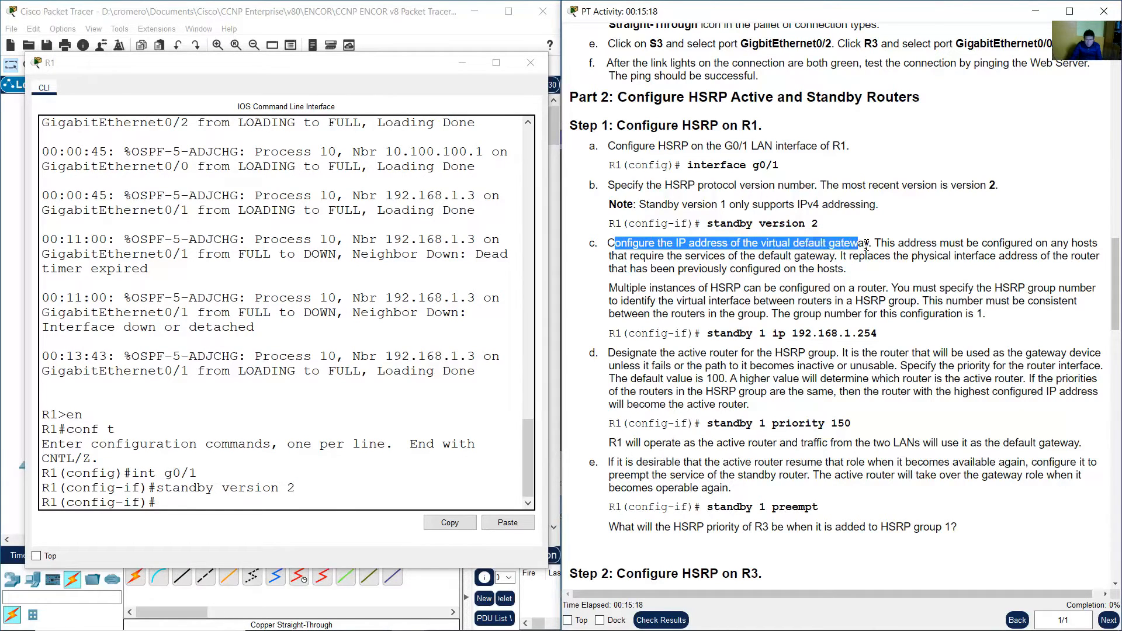
click(766, 247)
drag(766, 245, 845, 267)
click(887, 243)
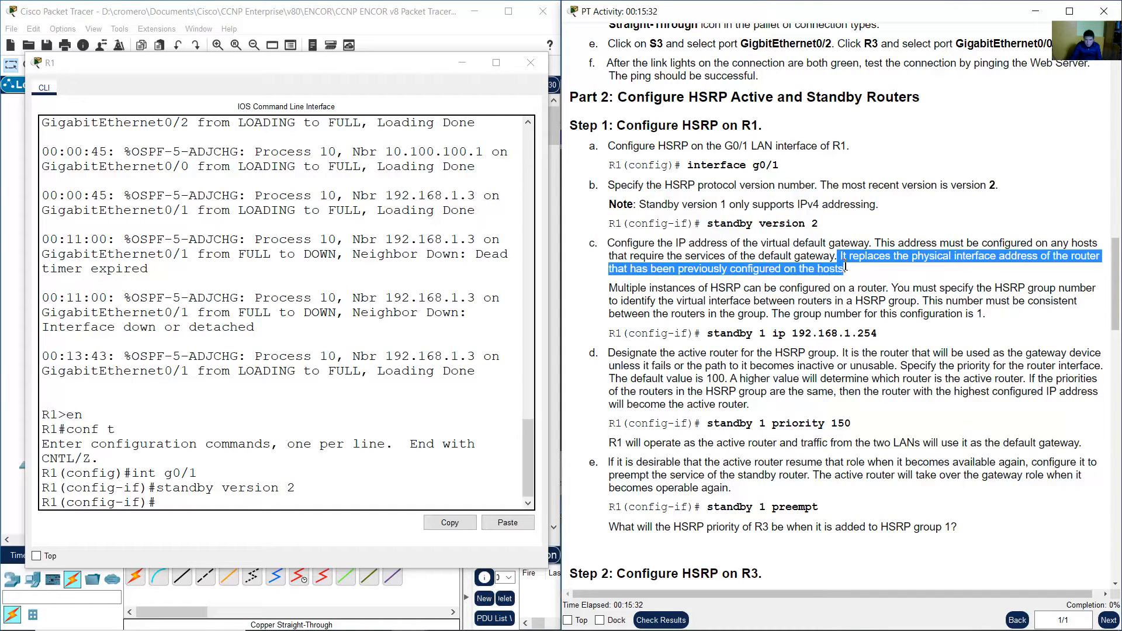
click(615, 290)
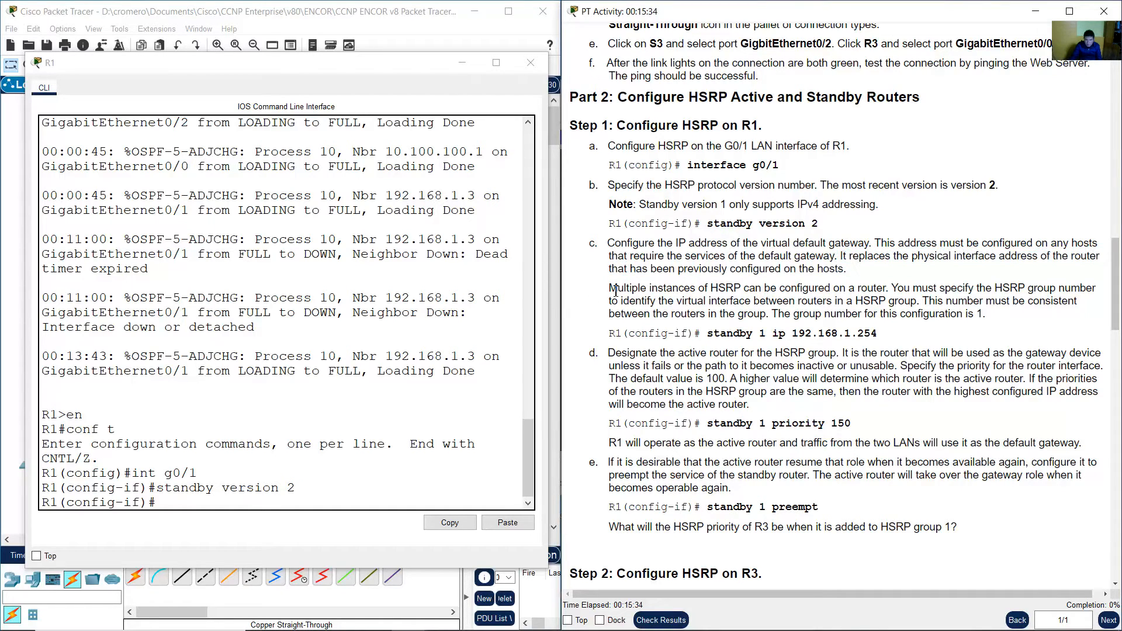
drag(609, 291, 984, 315)
click(780, 315)
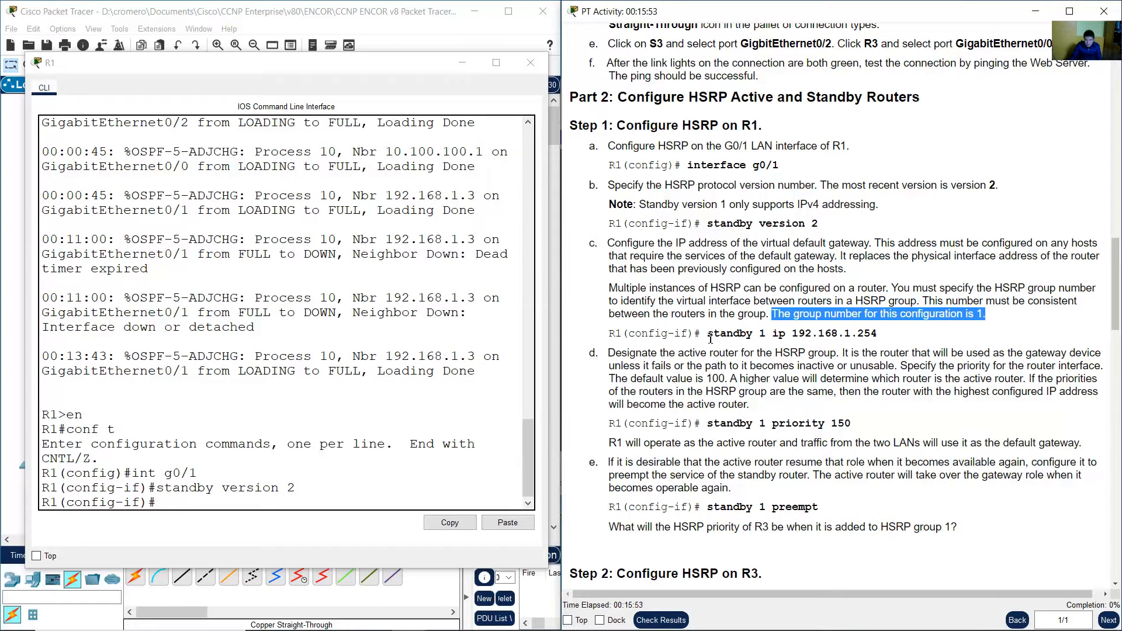
drag(708, 334, 878, 334)
click(774, 333)
click(392, 418)
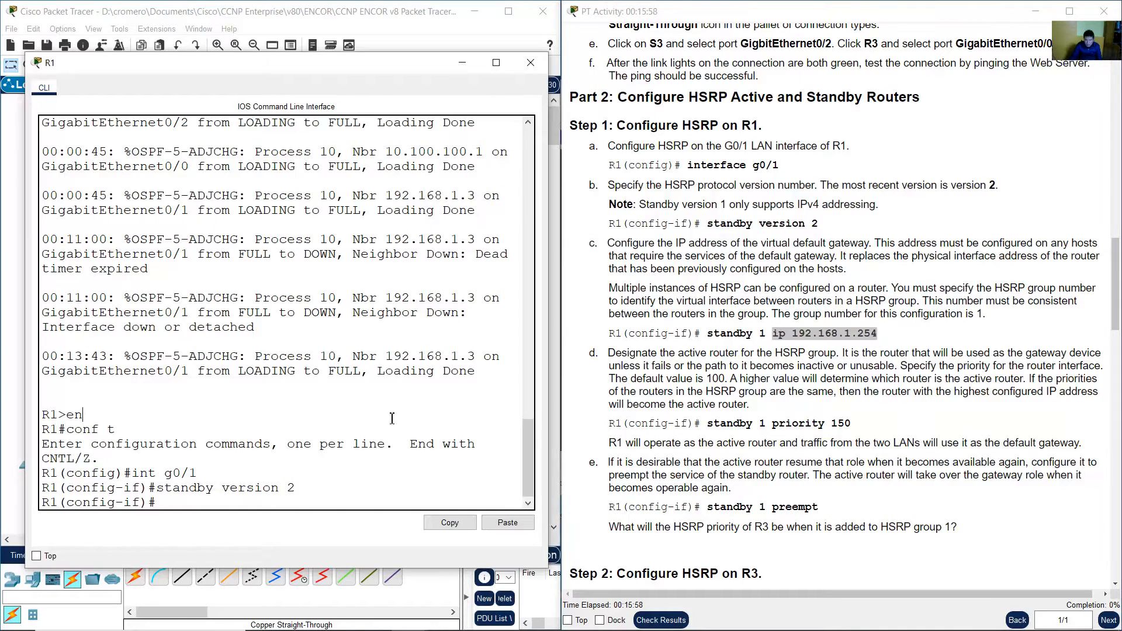
text(standby version)
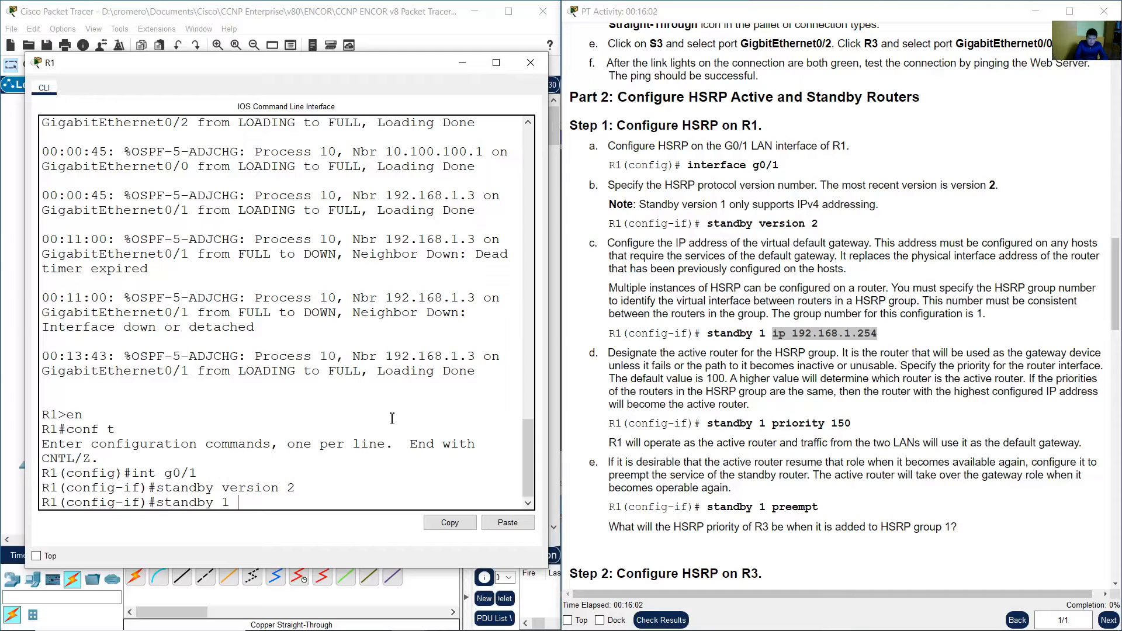
text(.168.1.254)
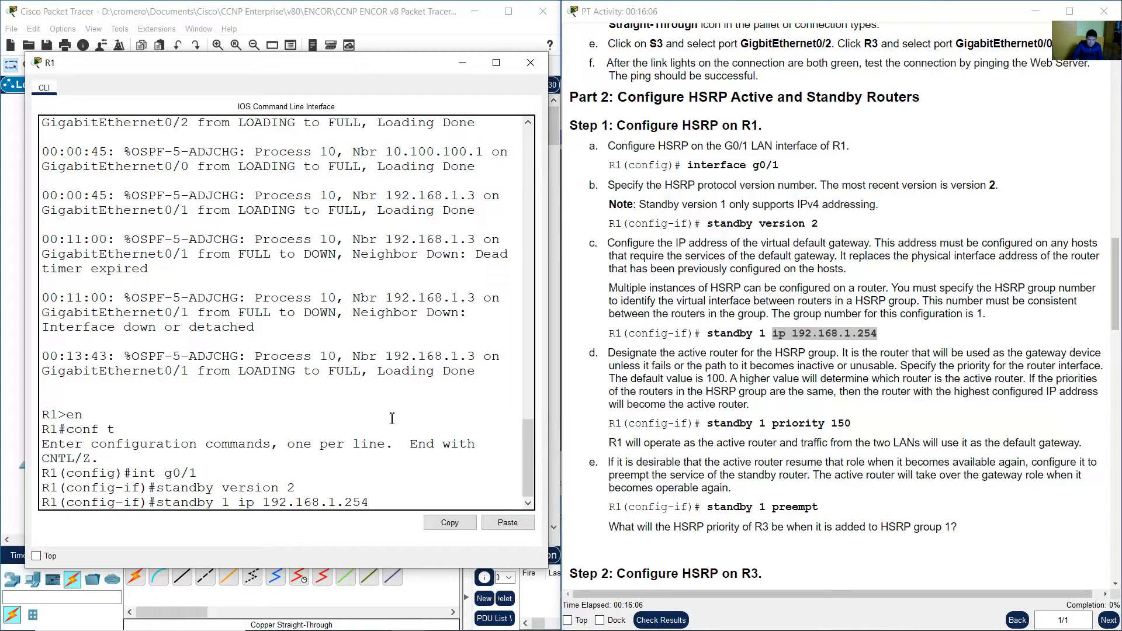
key(Return)
key(Return)
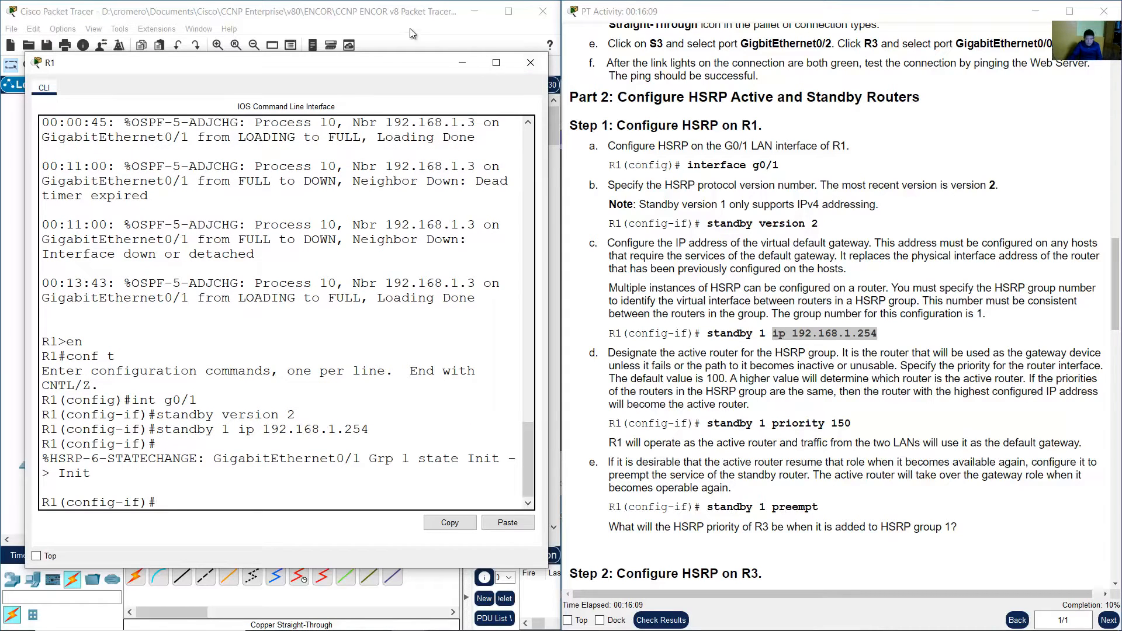
Compare R1's G0/1, PC-A and PC-B addresses with the HSRP virtual gateway in the addressing table.
click(912, 253)
click(403, 15)
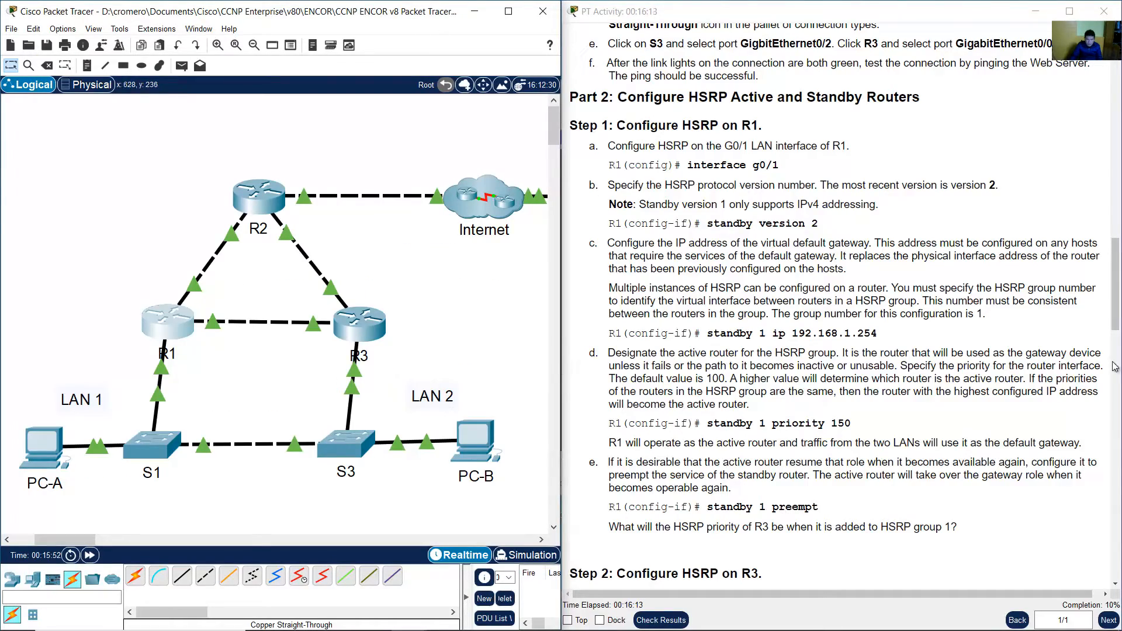
drag(1115, 292, 1115, 153)
scroll(1036, 276, up, 5)
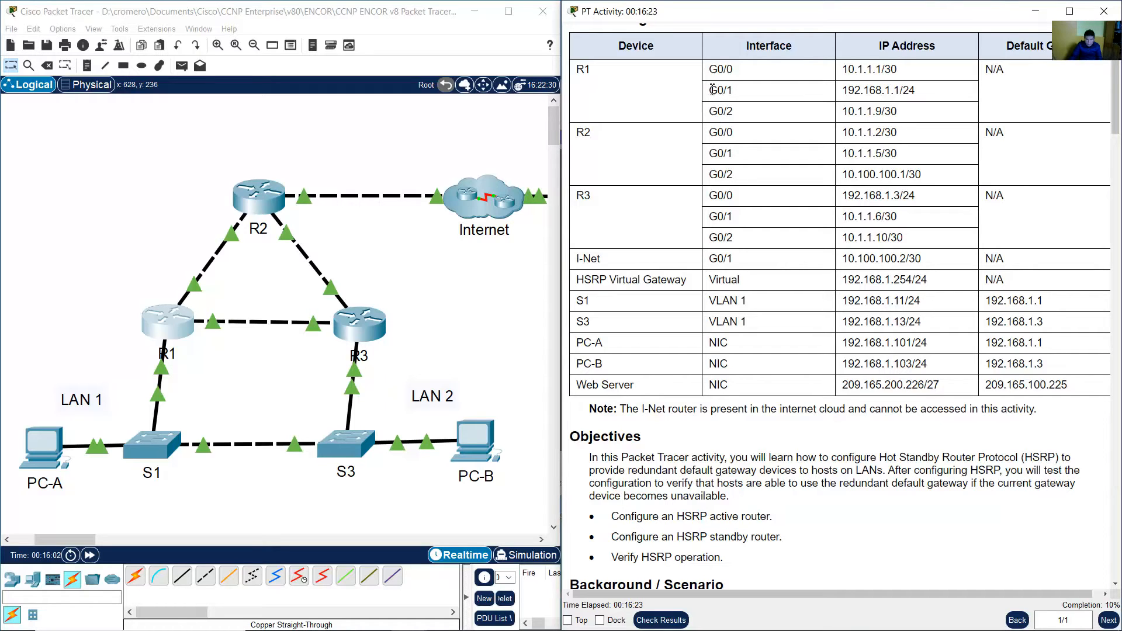
drag(619, 81, 572, 73)
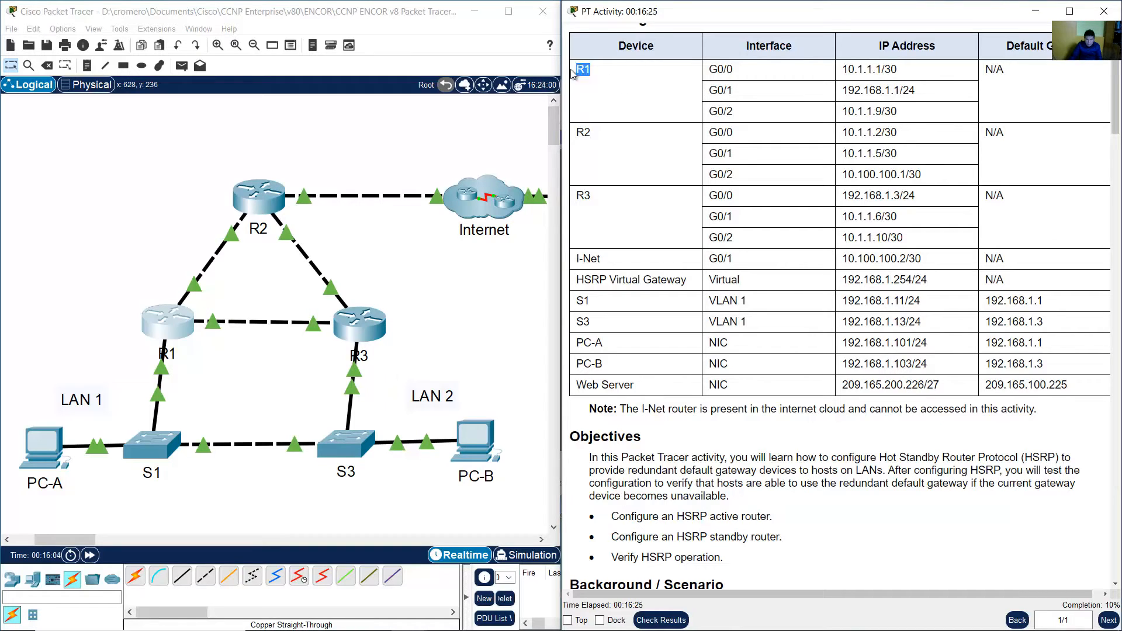
click(156, 228)
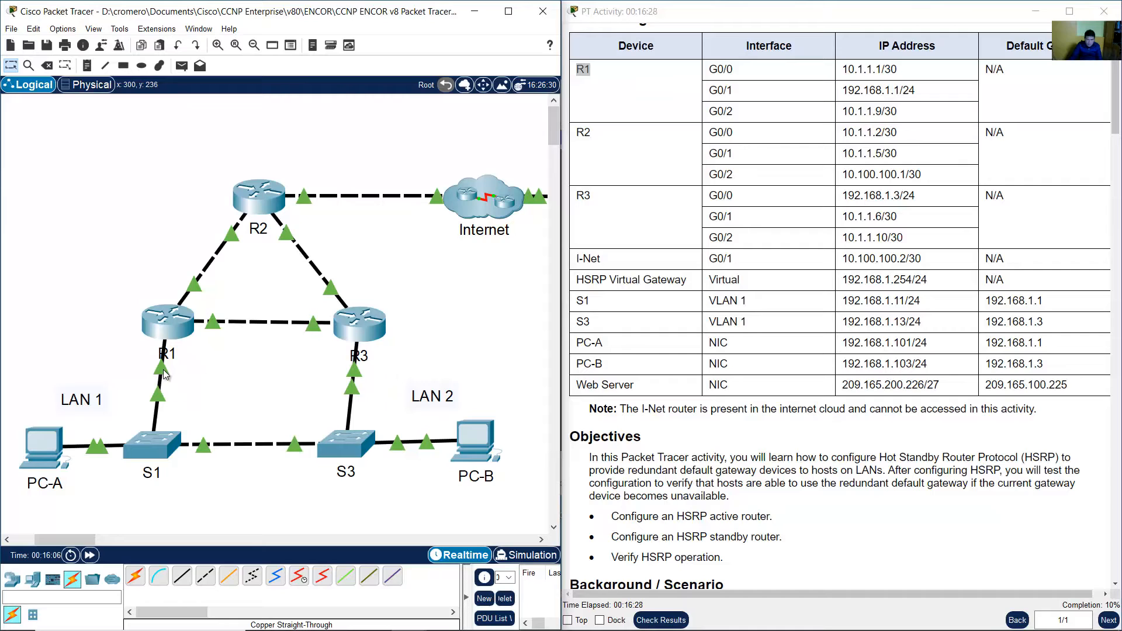
drag(709, 91, 926, 94)
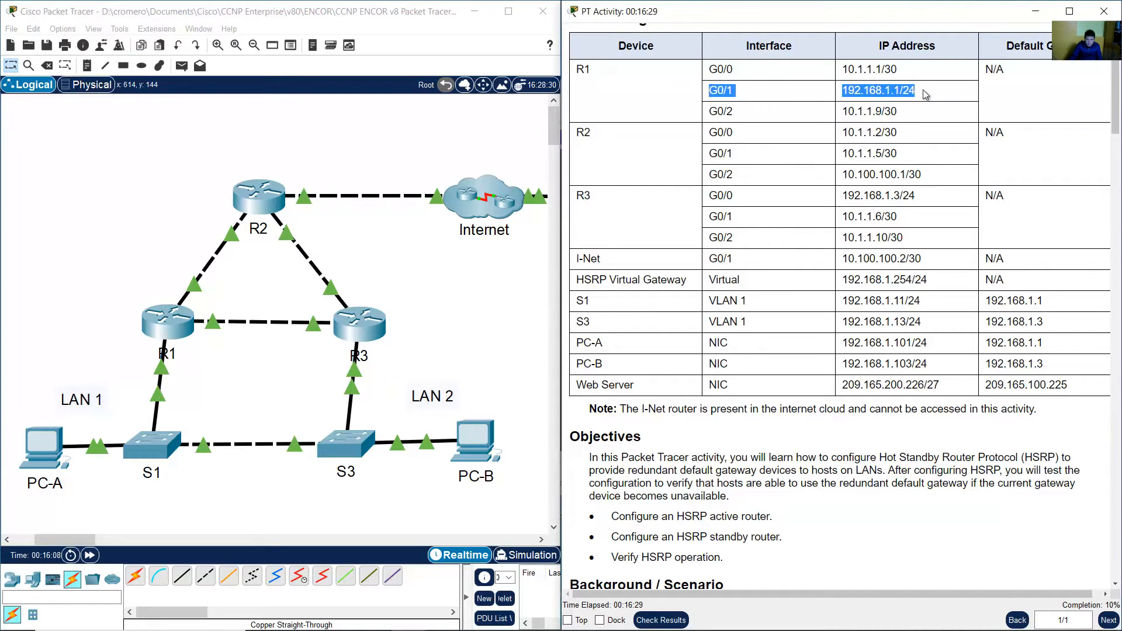
click(887, 91)
drag(846, 92, 916, 92)
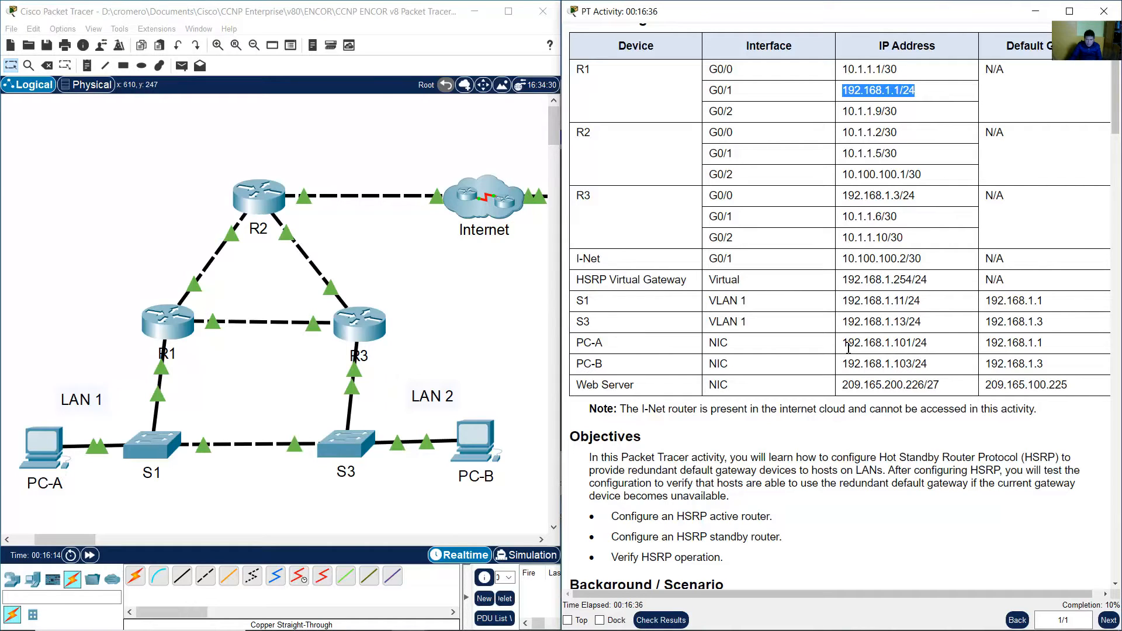
drag(842, 343, 939, 343)
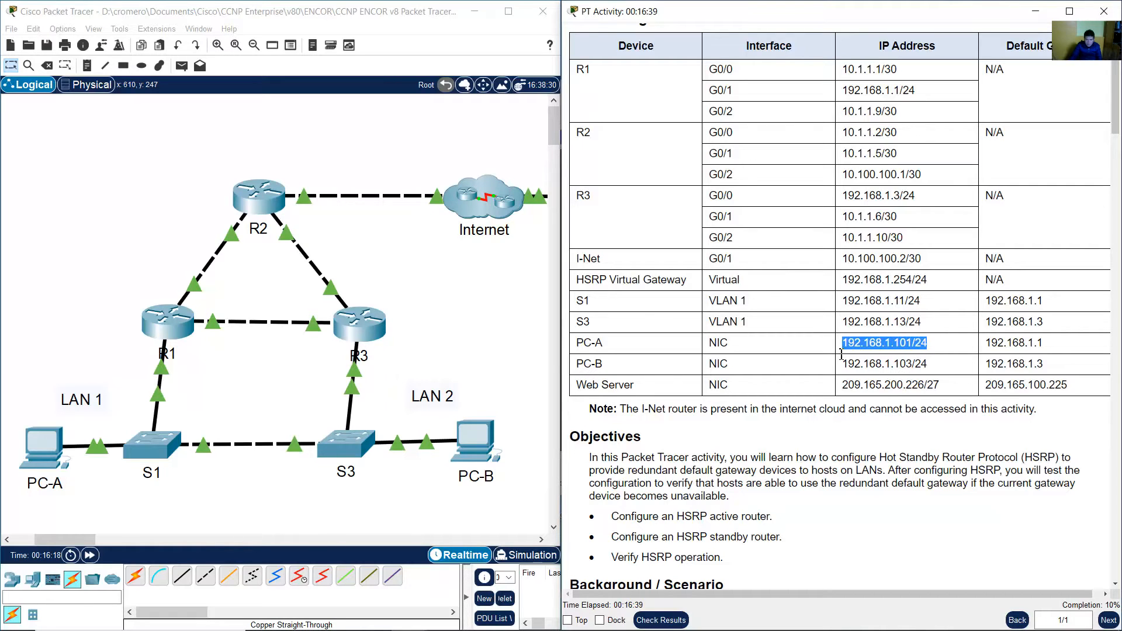
click(492, 378)
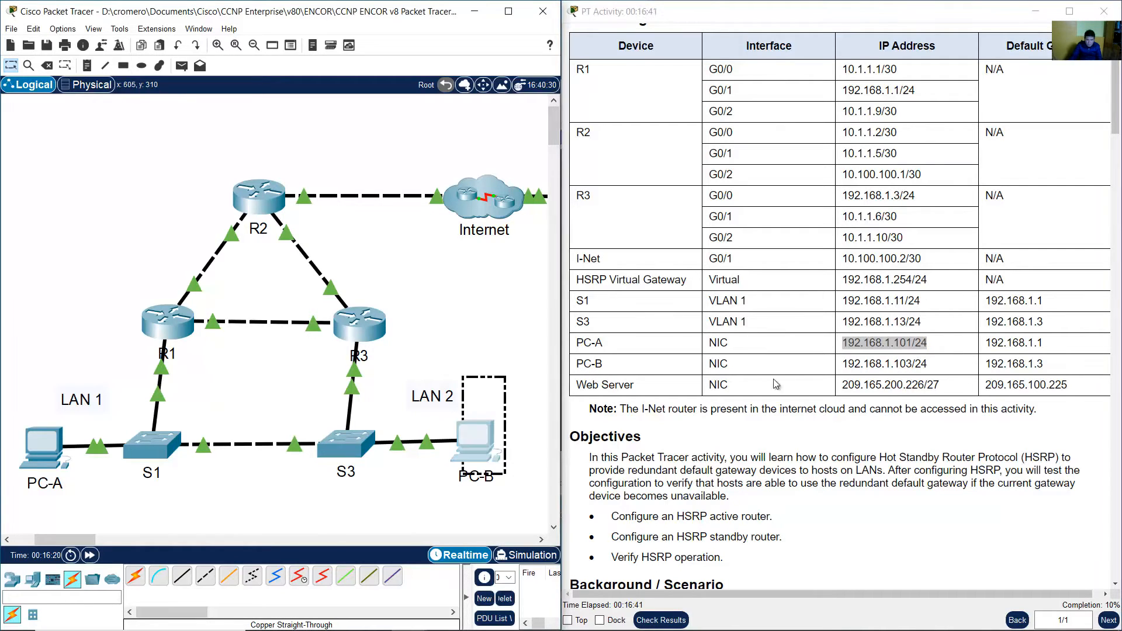
click(853, 351)
drag(847, 366, 937, 367)
click(502, 309)
click(917, 361)
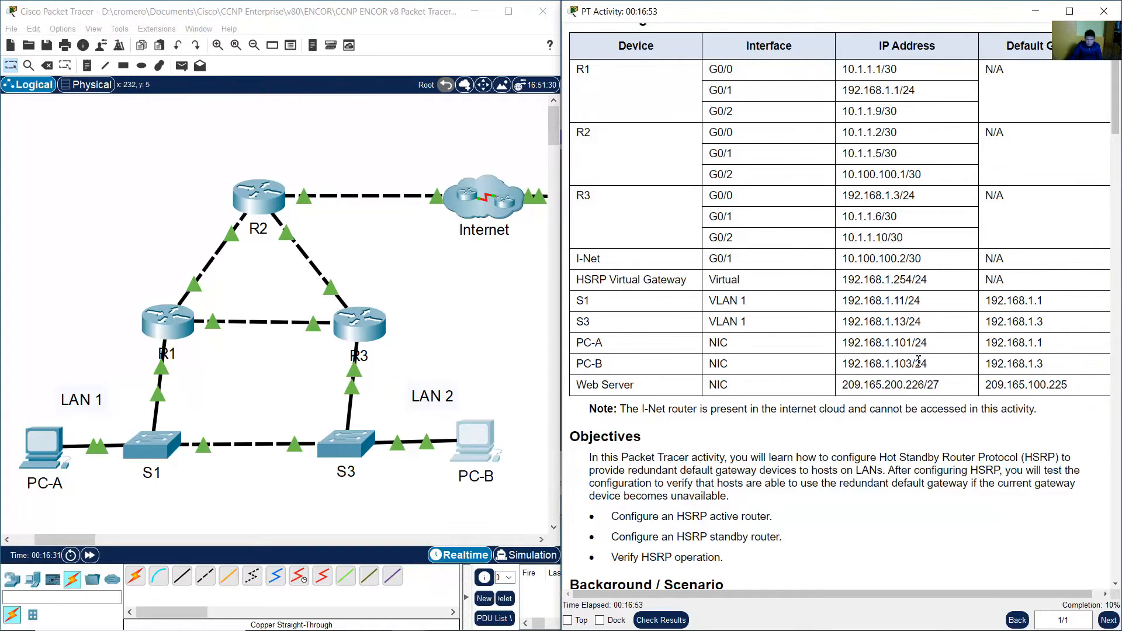
Reopen R1's CLI and review the HSRP group 1 state changes for the virtual IP.
click(164, 332)
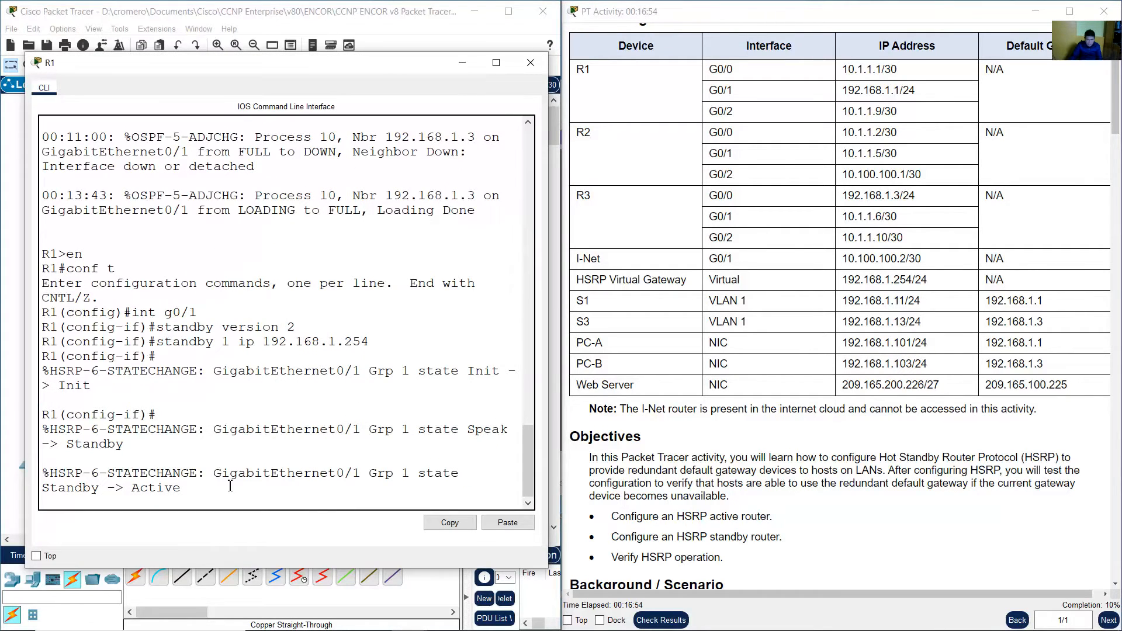
drag(266, 345, 389, 340)
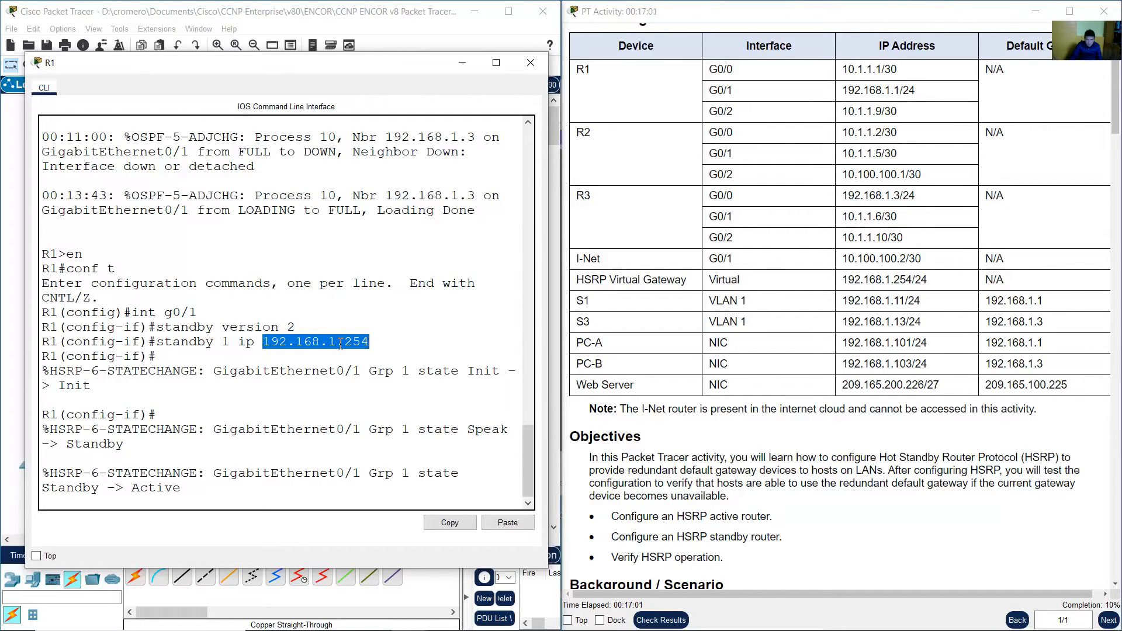
click(643, 344)
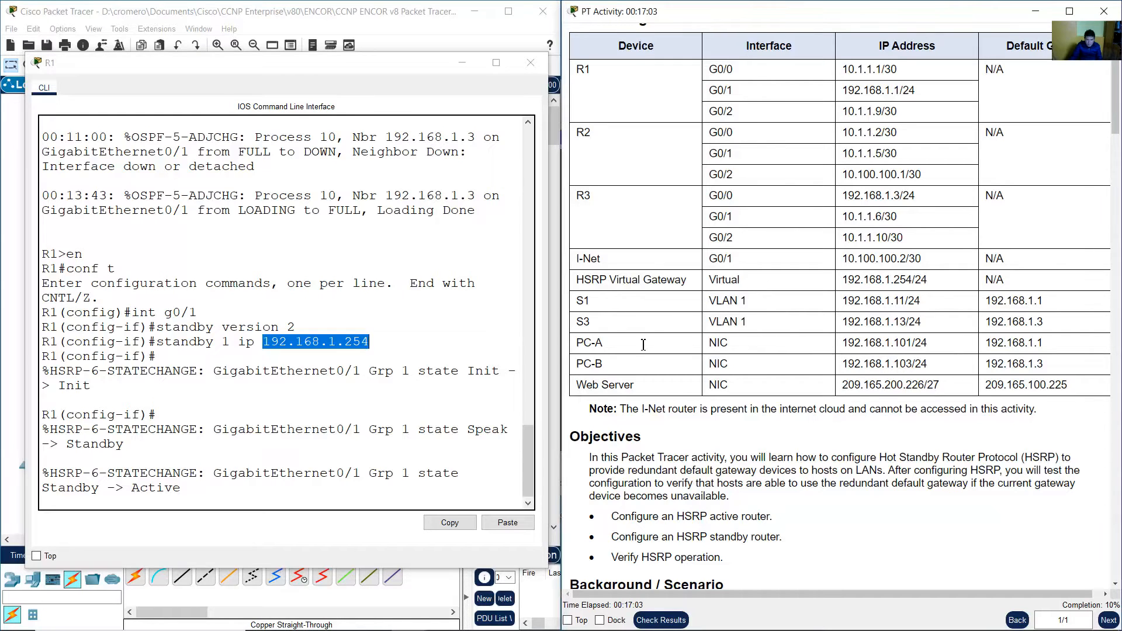
Compare PC-B's and R1 G0/1's addresses in the addressing table with the configured virtual IP 192.168.1.254.
drag(584, 344, 916, 343)
drag(608, 365, 938, 365)
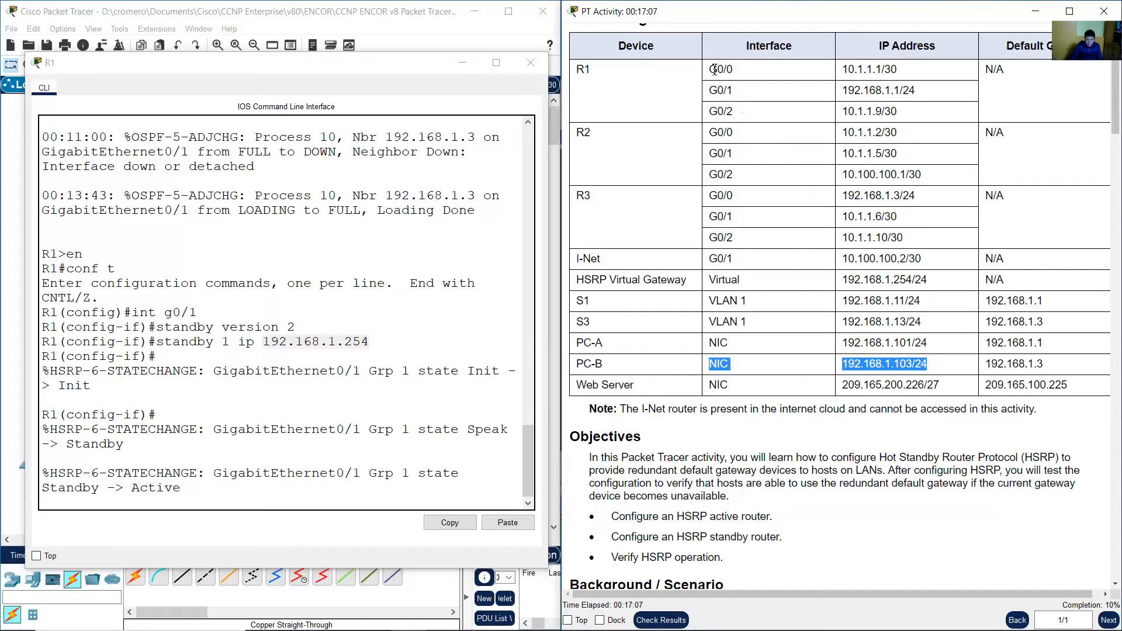
drag(714, 89, 915, 93)
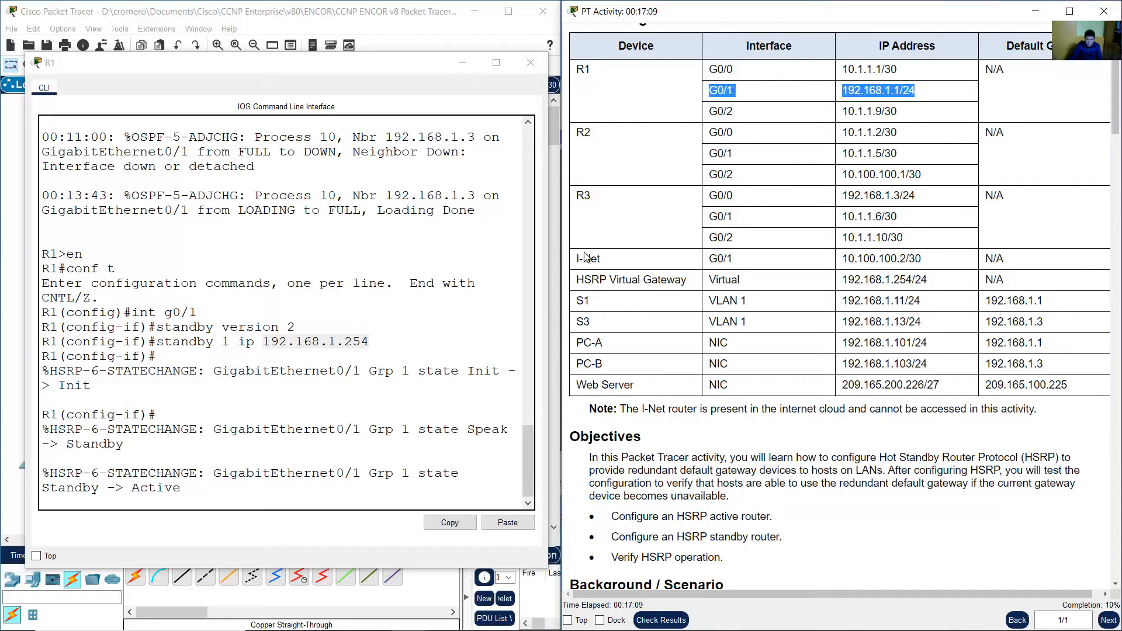
drag(263, 342, 377, 344)
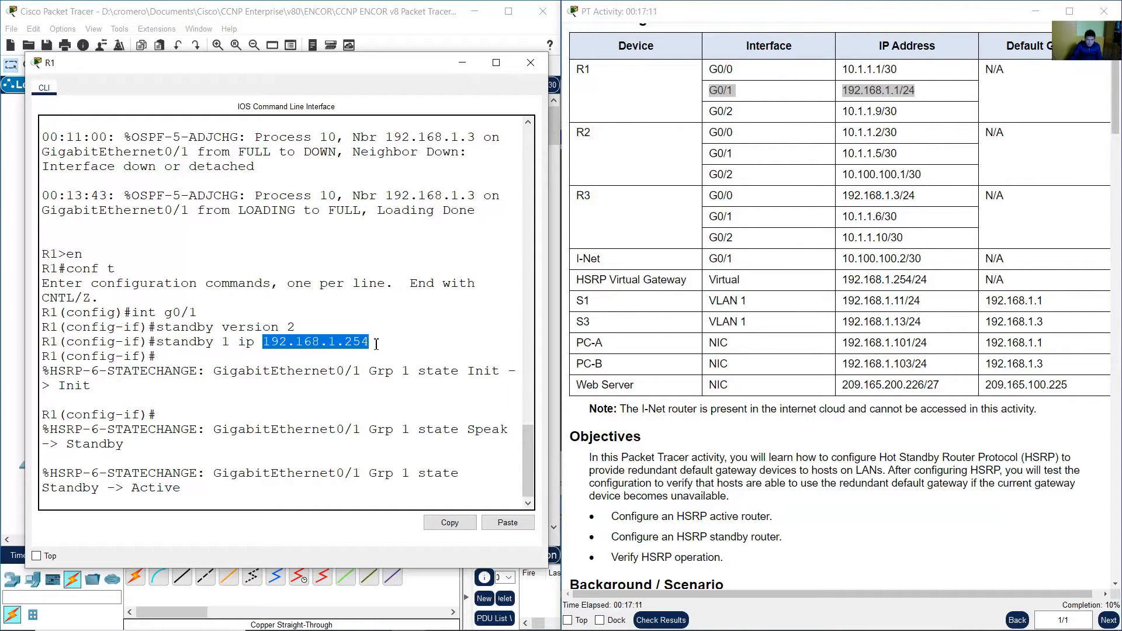
click(412, 394)
key(Return)
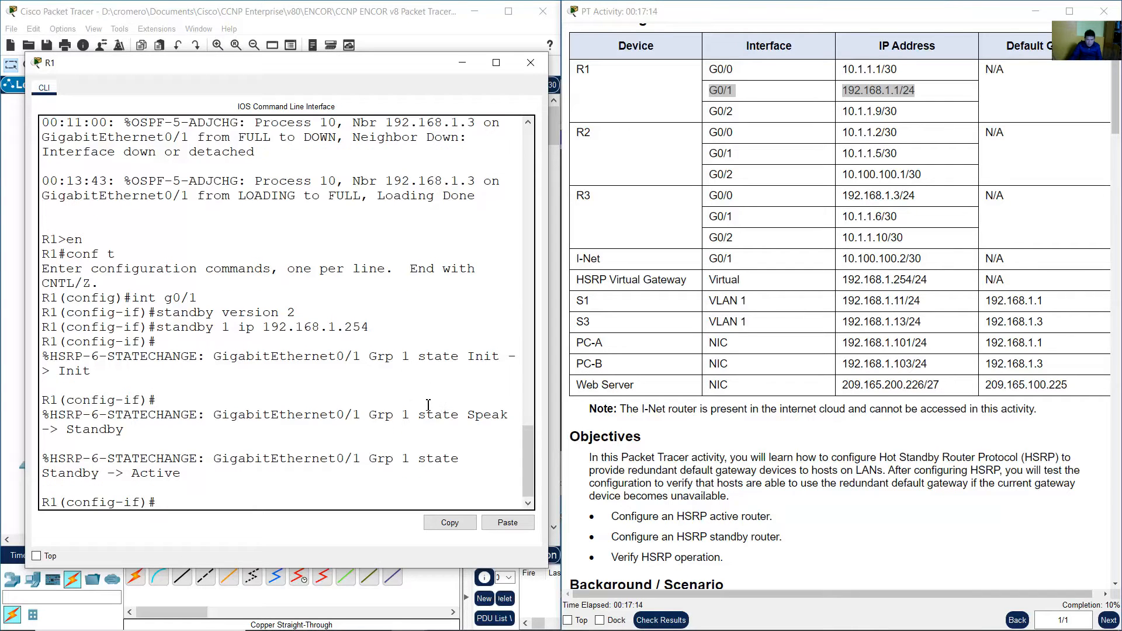
Set R1's HSRP group 1 priority to 150 on G0/1 with standby 1 priority 150.
click(874, 468)
drag(1118, 88, 1118, 278)
scroll(966, 267, down, 3)
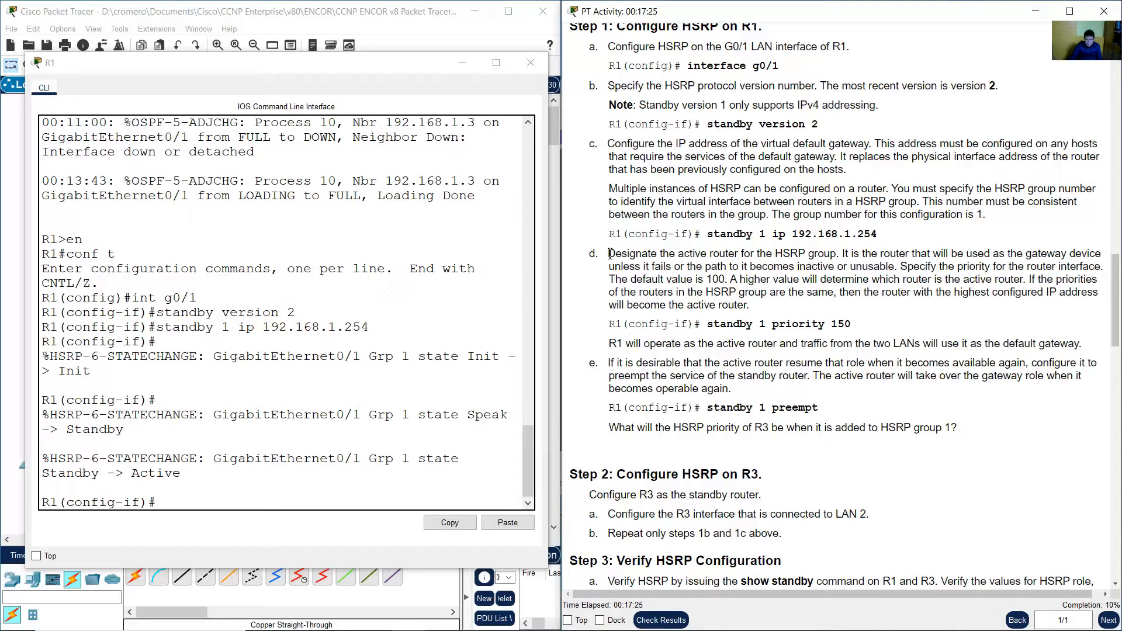
drag(607, 254, 857, 330)
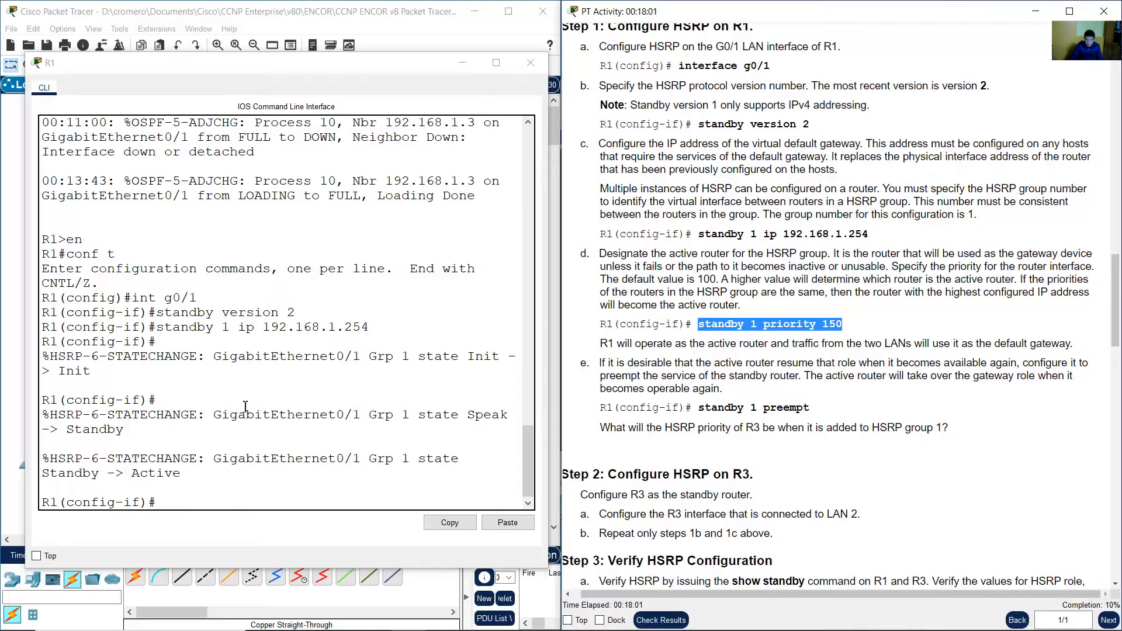
click(246, 403)
key(Up)
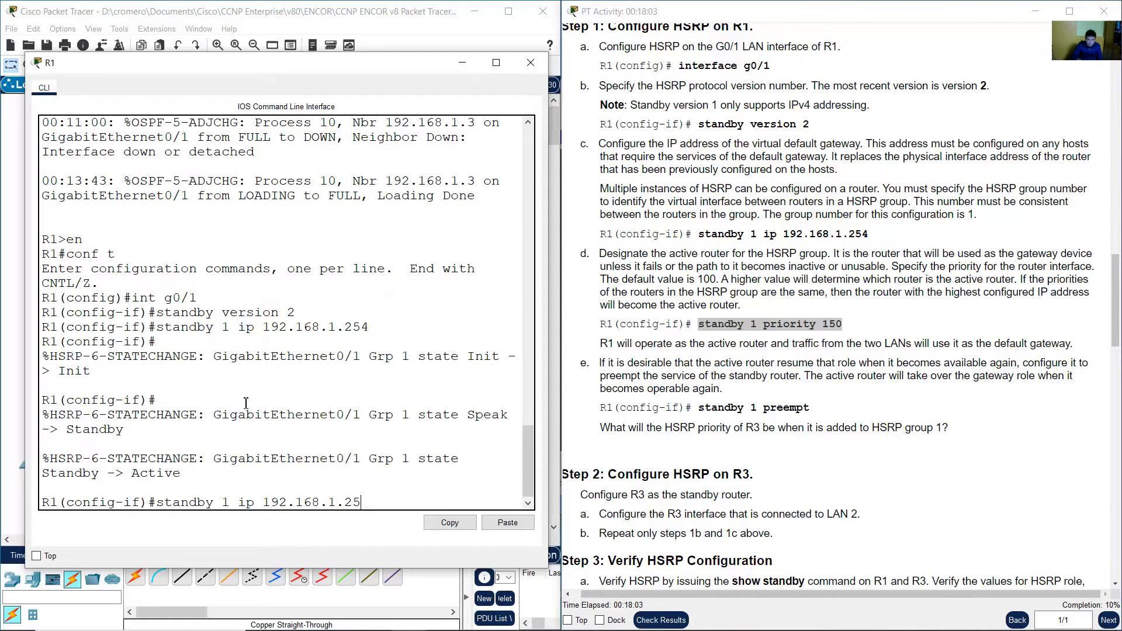
key(BackSpace)
key(BackSpace)
key(BackSpace)
key(BackSpace)
key(BackSpace)
key(BackSpace)
key(BackSpace)
key(BackSpace)
key(BackSpace)
key(BackSpace)
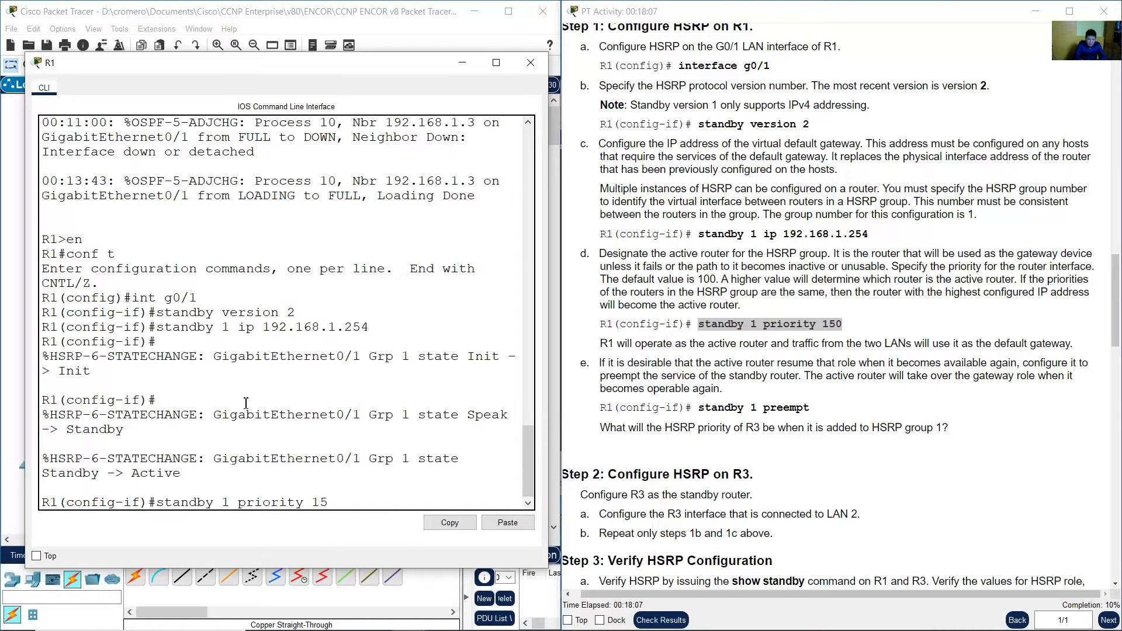
key(Return)
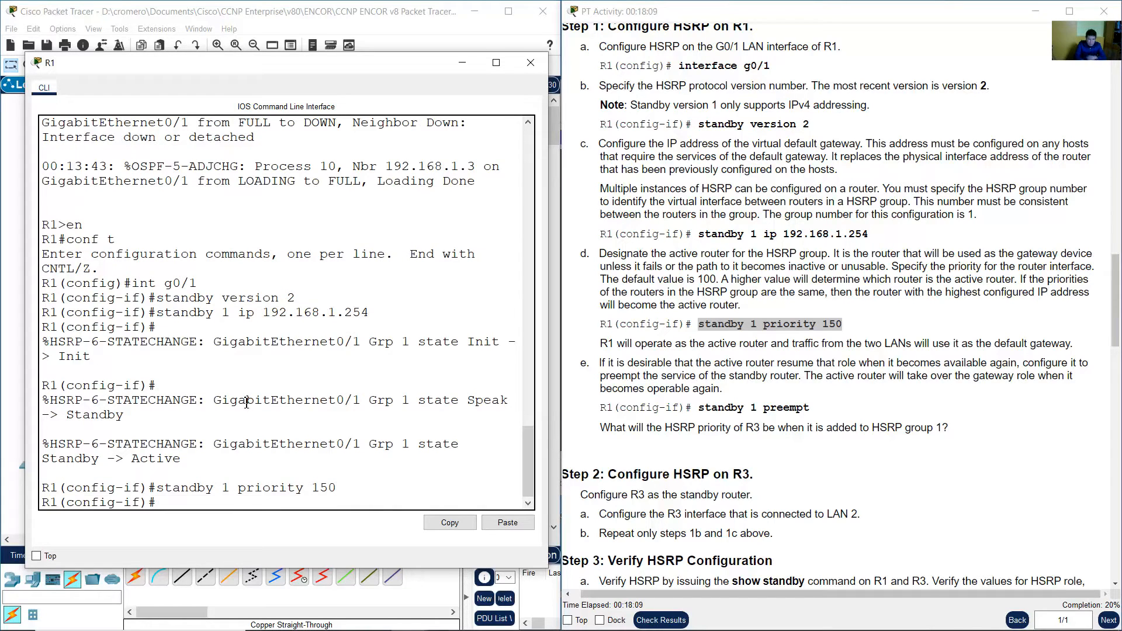
Enable HSRP preemption for group 1 on R1's G0/1 with standby 1 preempt, then exit interface configuration.
drag(695, 279, 716, 279)
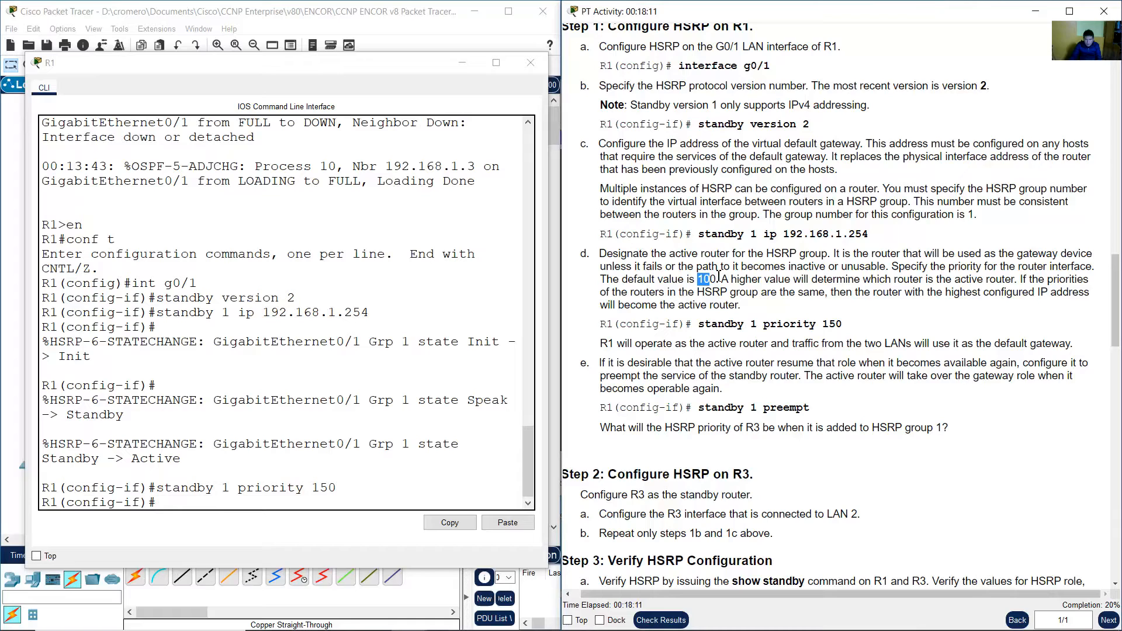
double_click(826, 327)
drag(756, 329, 749, 330)
drag(602, 346, 1081, 346)
scroll(889, 331, down, 1)
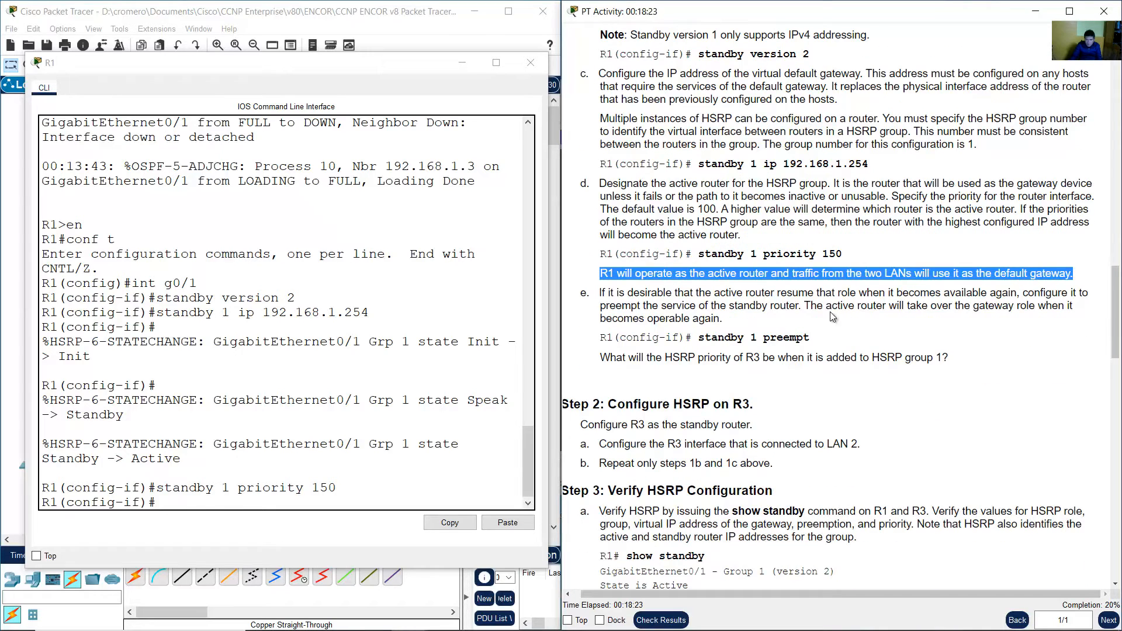
drag(601, 293, 749, 317)
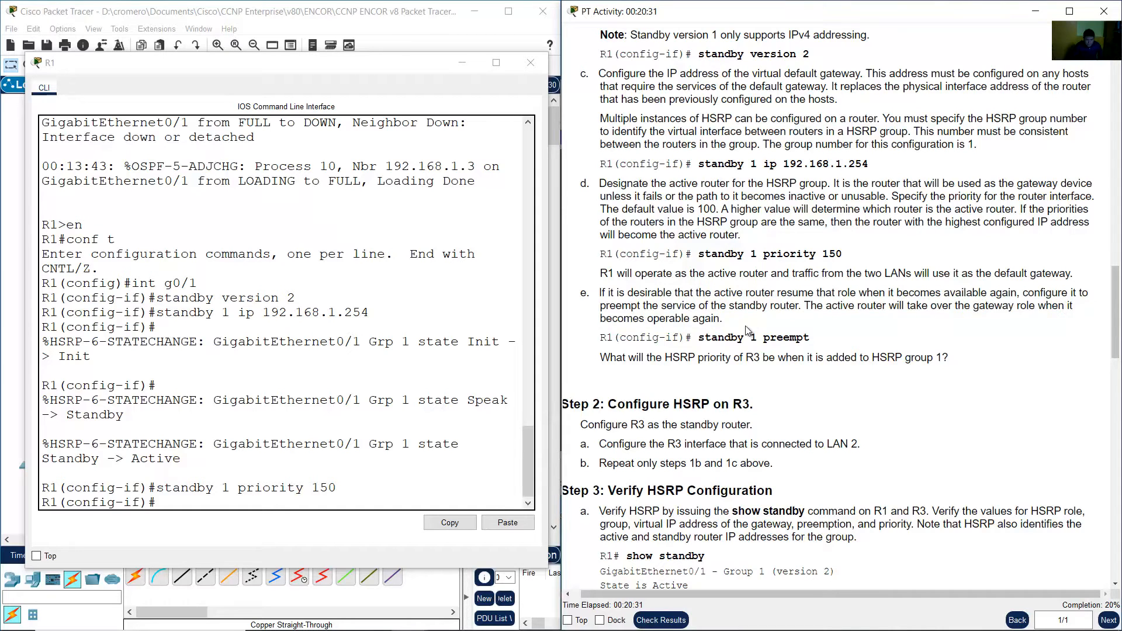
drag(722, 336, 809, 337)
click(320, 405)
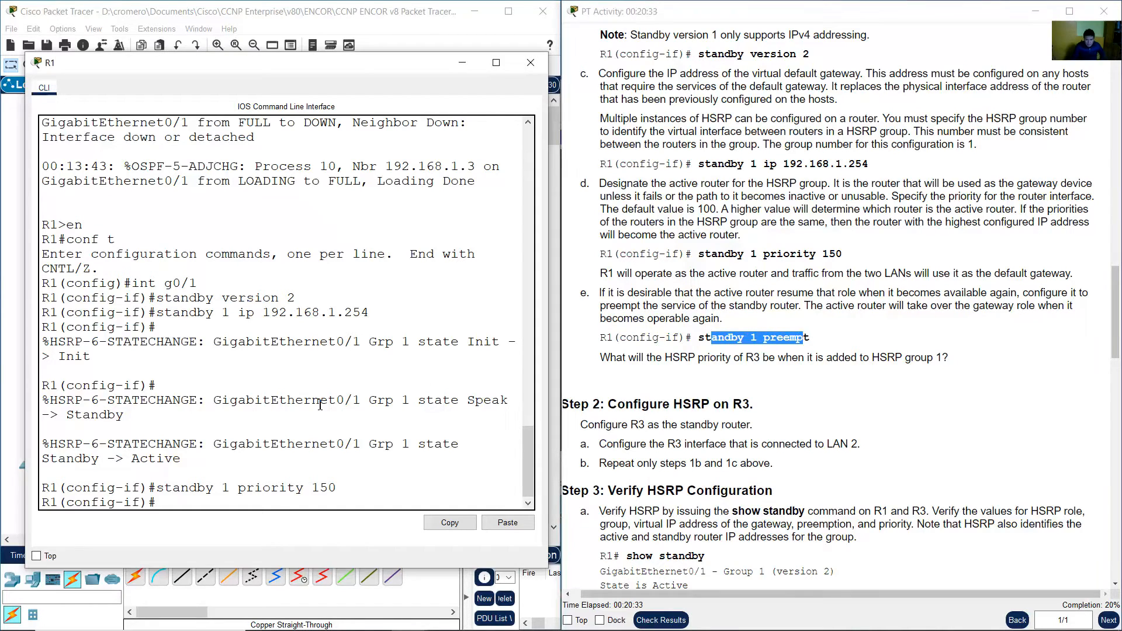
key(Up)
key(BackSpace)
key(BackSpace)
key(BackSpace)
key(BackSpace)
key(BackSpace)
key(BackSpace)
key(BackSpace)
key(BackSpace)
key(BackSpace)
key(BackSpace)
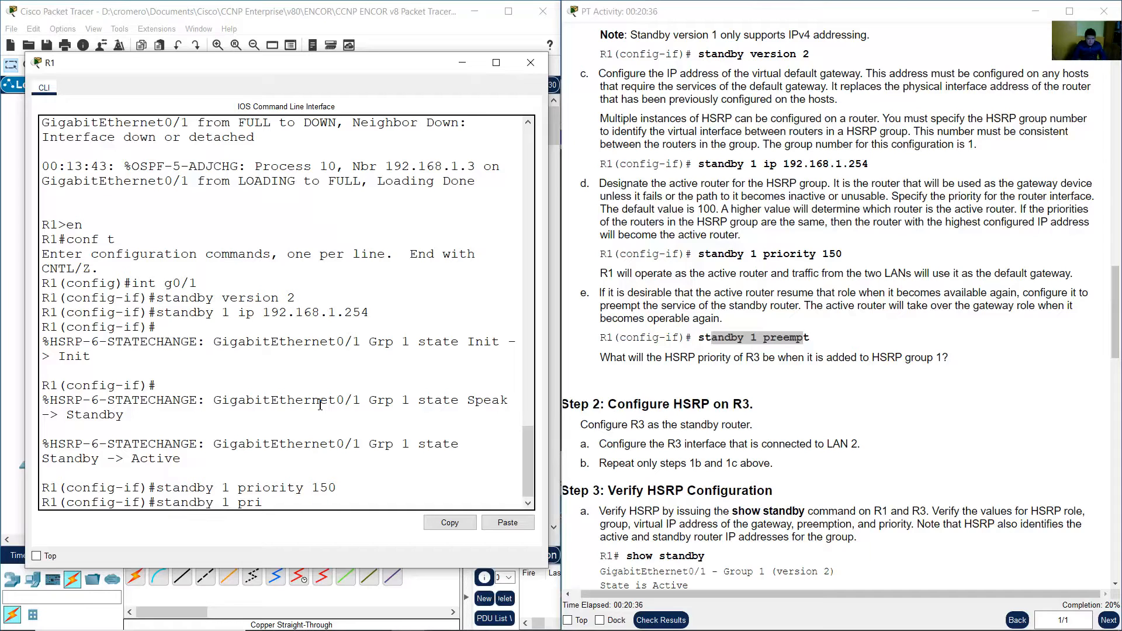
text(eempt)
key(Return)
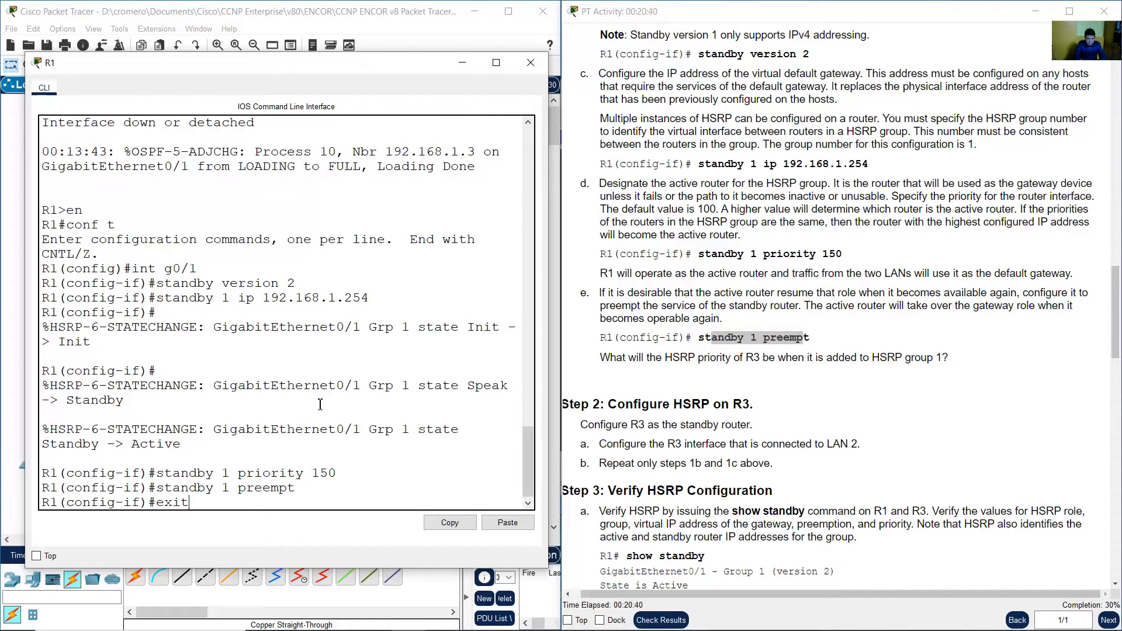
text(exit)
key(Return)
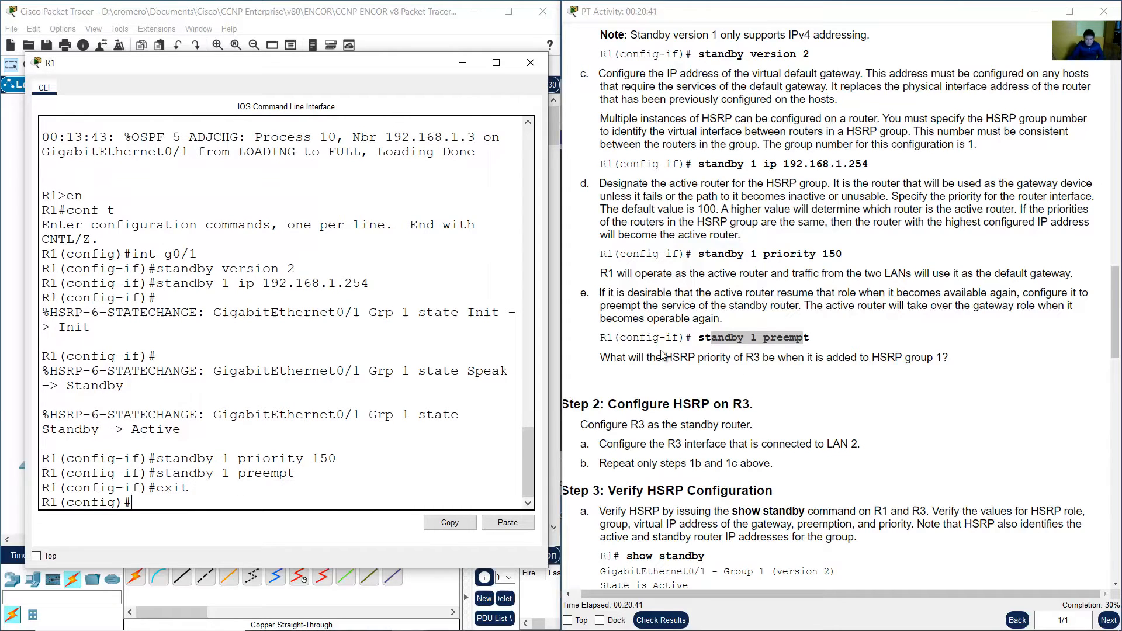
Read the instructions' question about what R3's HSRP priority will be in group 1.
click(602, 367)
drag(601, 359, 950, 362)
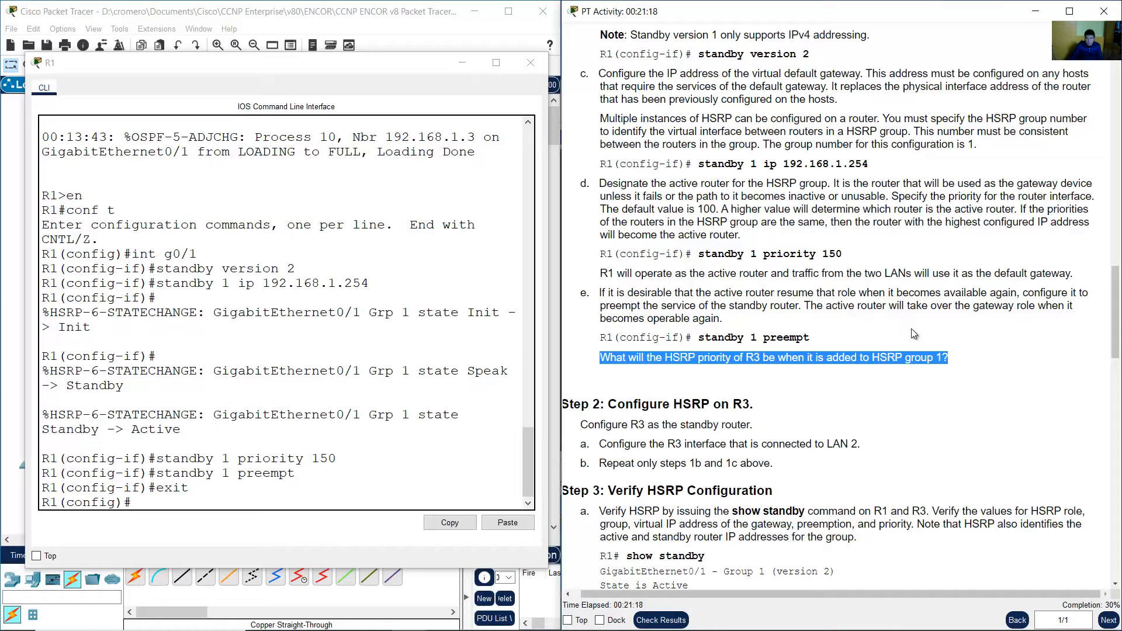
drag(740, 356, 762, 357)
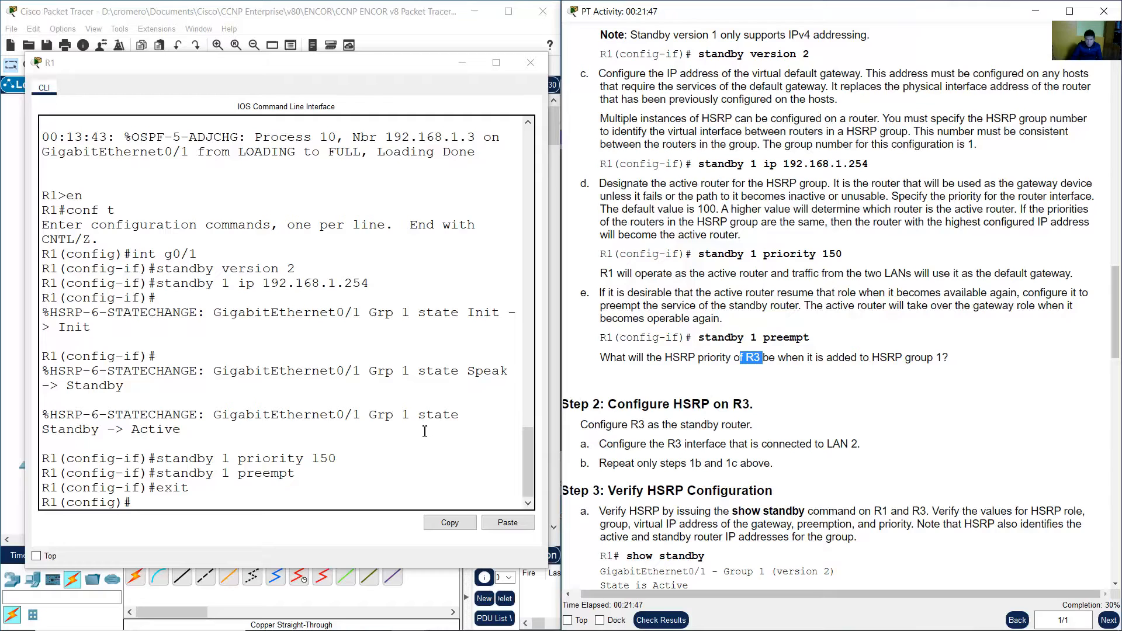
Read the Step 2 instructions for configuring R3 as the HSRP standby router on its LAN 2 interface.
click(429, 429)
scroll(860, 373, down, 7)
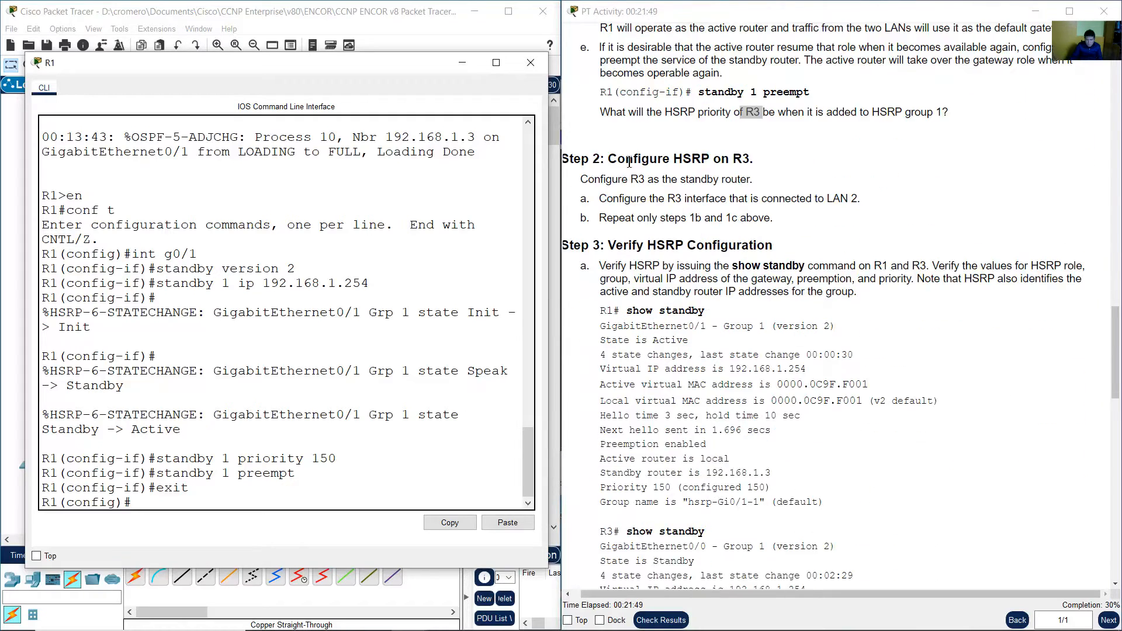
click(627, 160)
drag(627, 160, 753, 160)
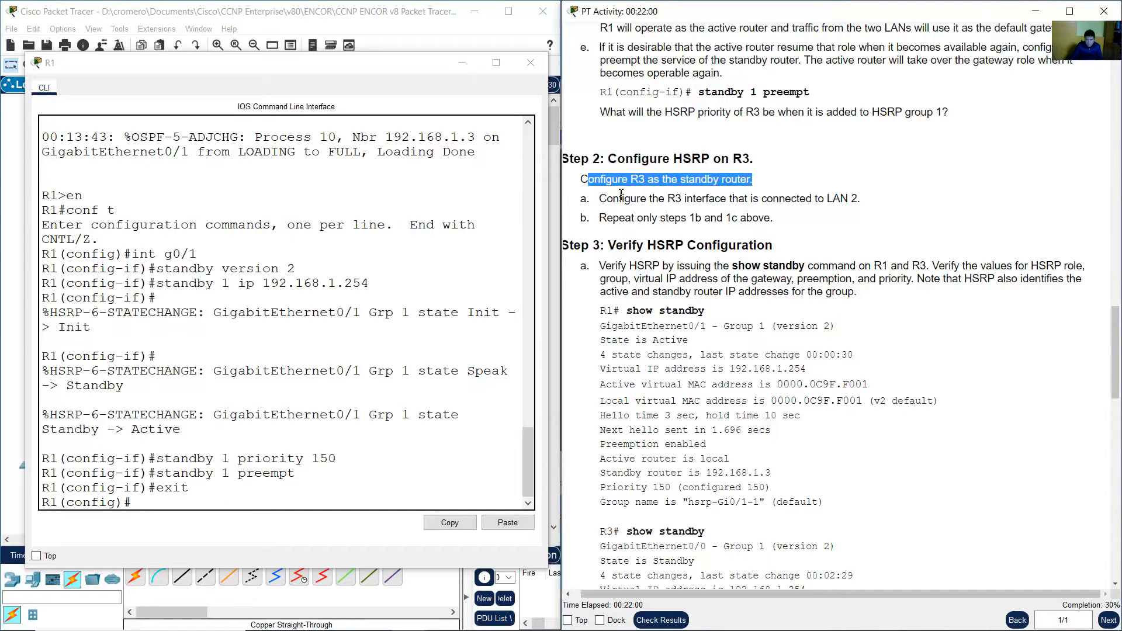
click(621, 194)
drag(595, 180, 754, 180)
drag(613, 199, 857, 199)
click(463, 62)
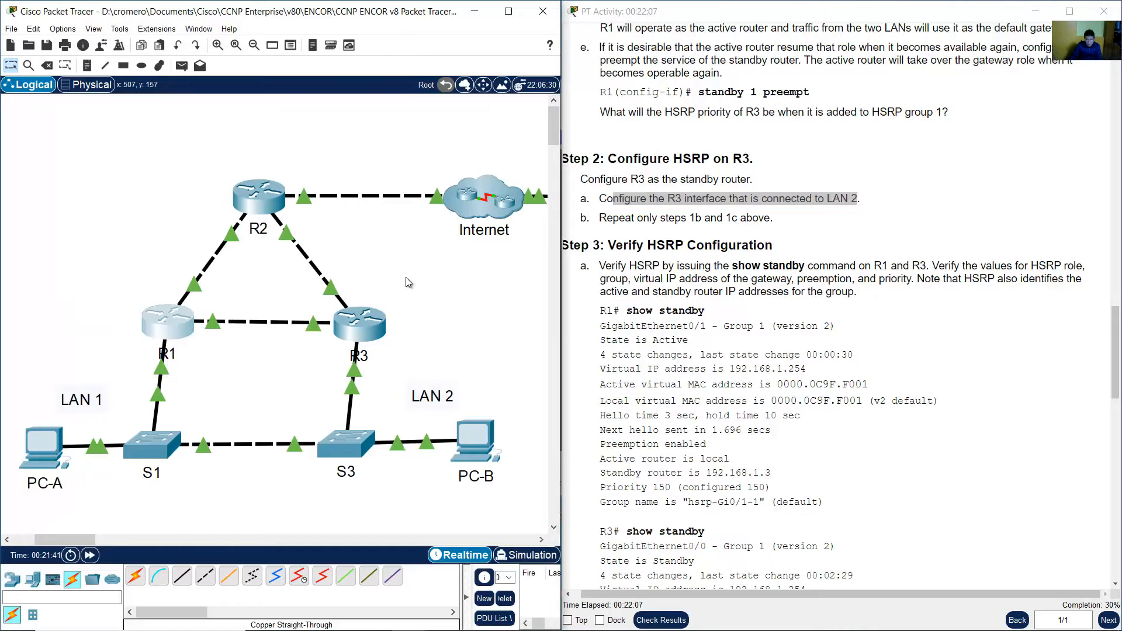
Look up R3's G0/0 address in the addressing table to identify its LAN 2 interface.
mouse_move(352, 374)
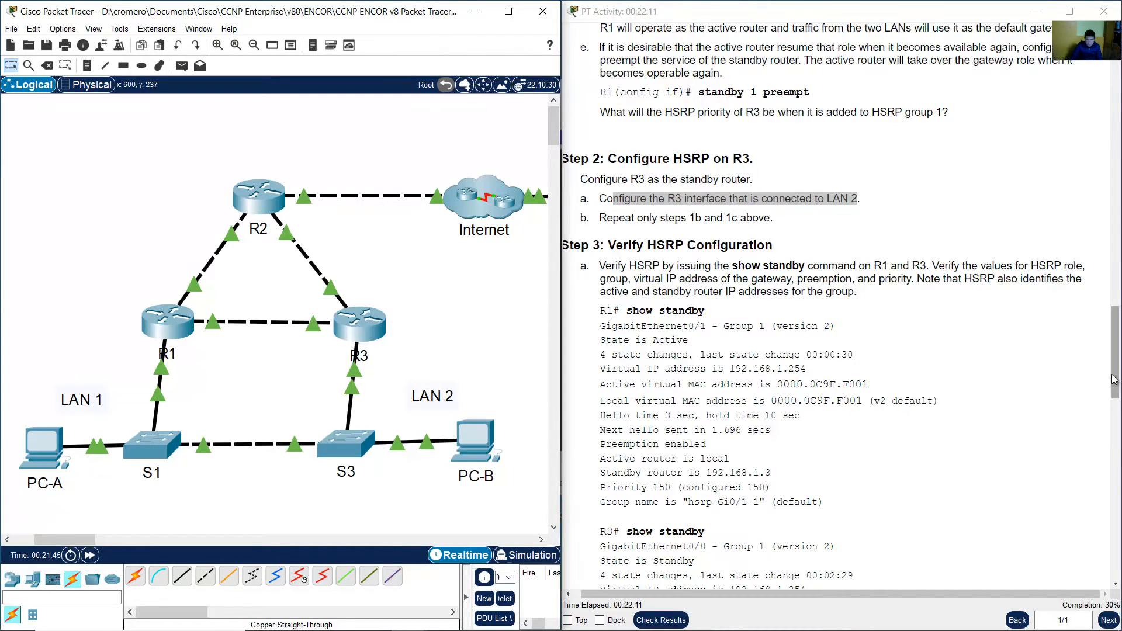
drag(1115, 379, 1114, 127)
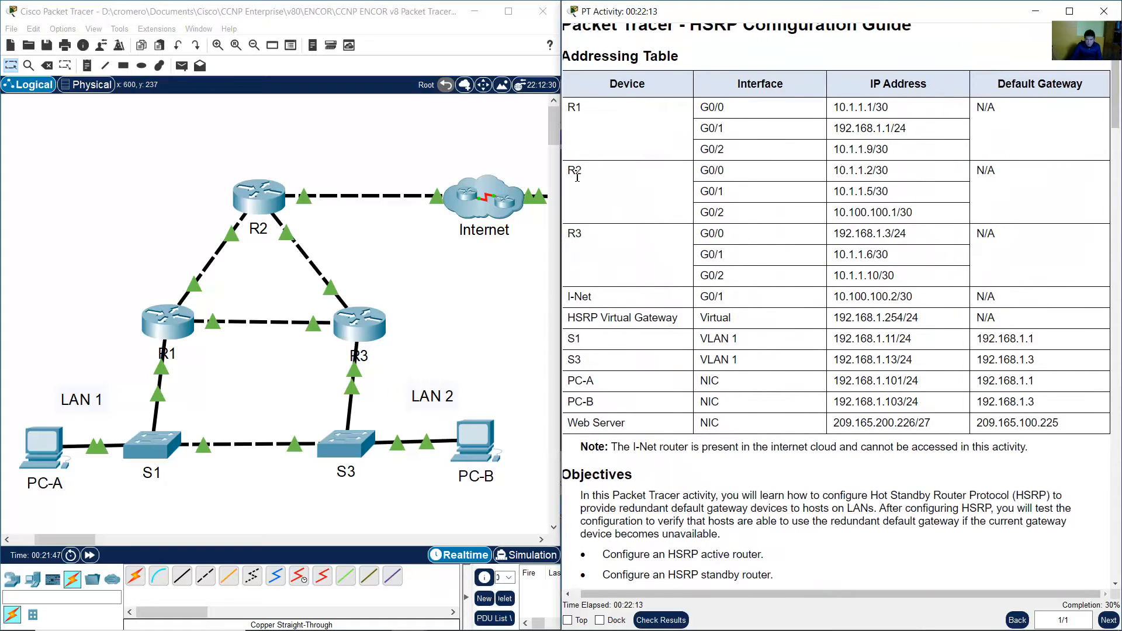
drag(576, 175, 627, 180)
drag(834, 233, 890, 233)
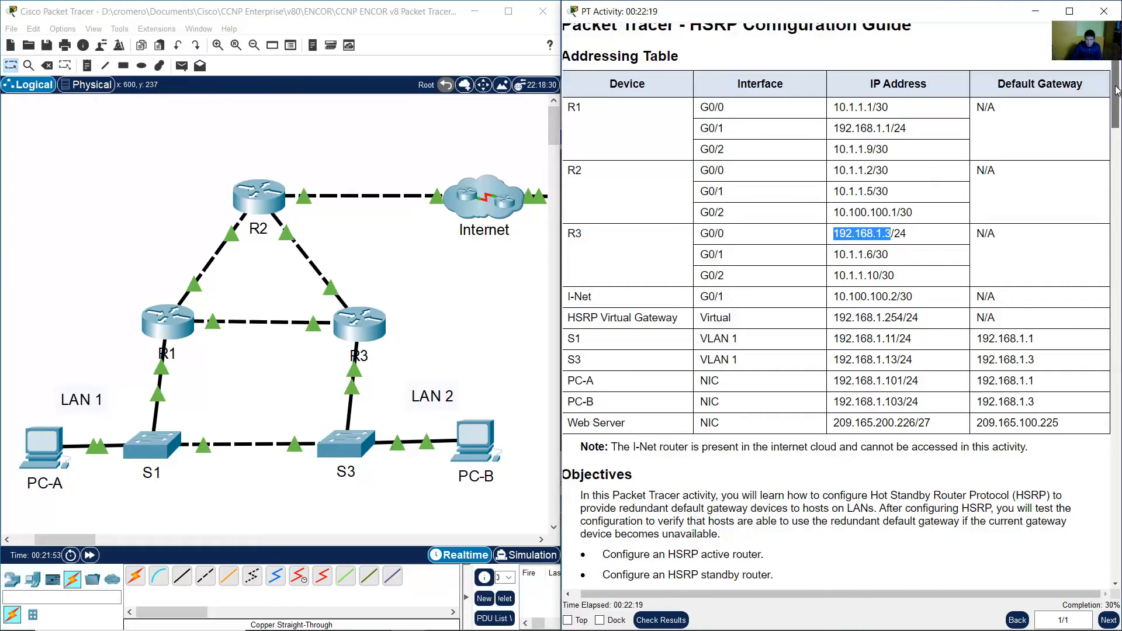
drag(1115, 91, 1109, 371)
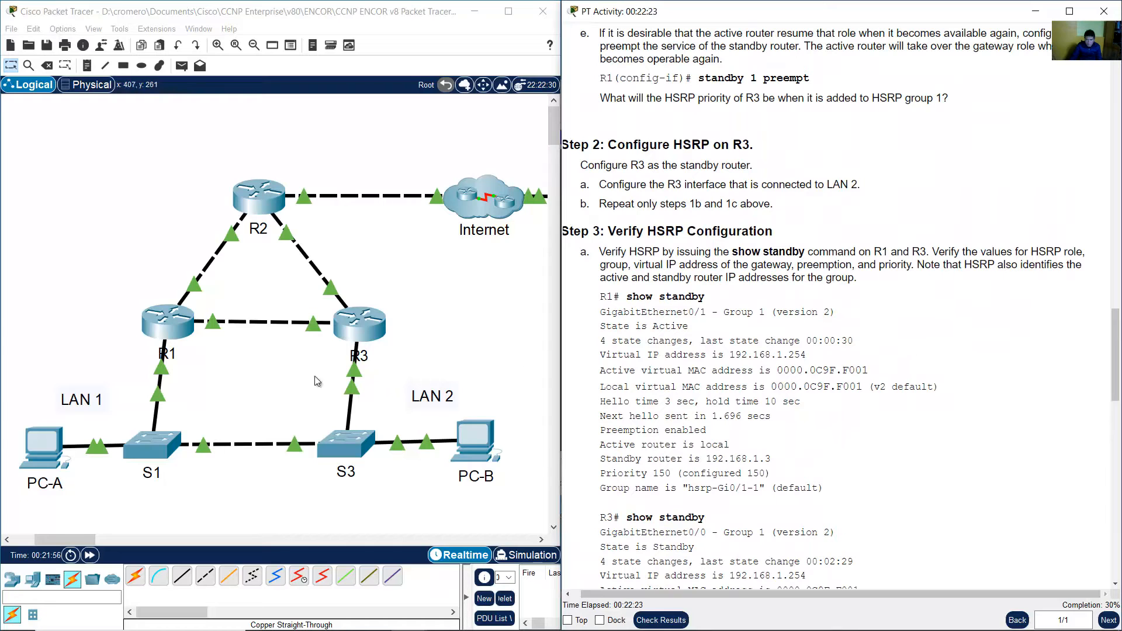
Open R3's CLI and enter interface configuration for G0/0 with en, conf term and int g0/0.
click(362, 321)
drag(502, 121, 119, 62)
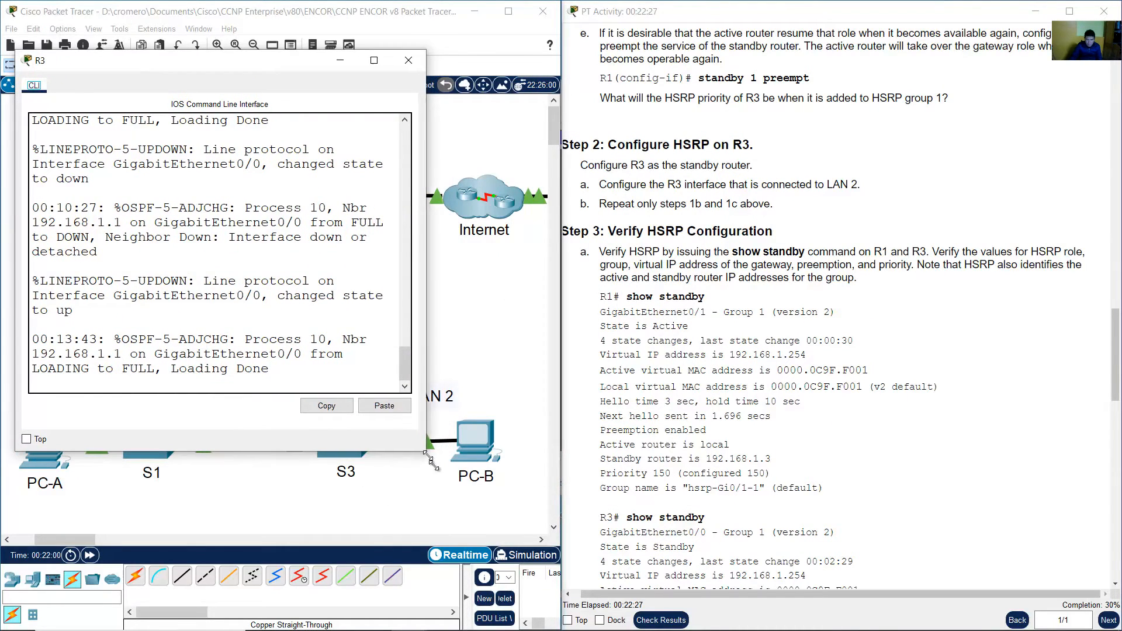
drag(431, 460, 557, 567)
key(Return)
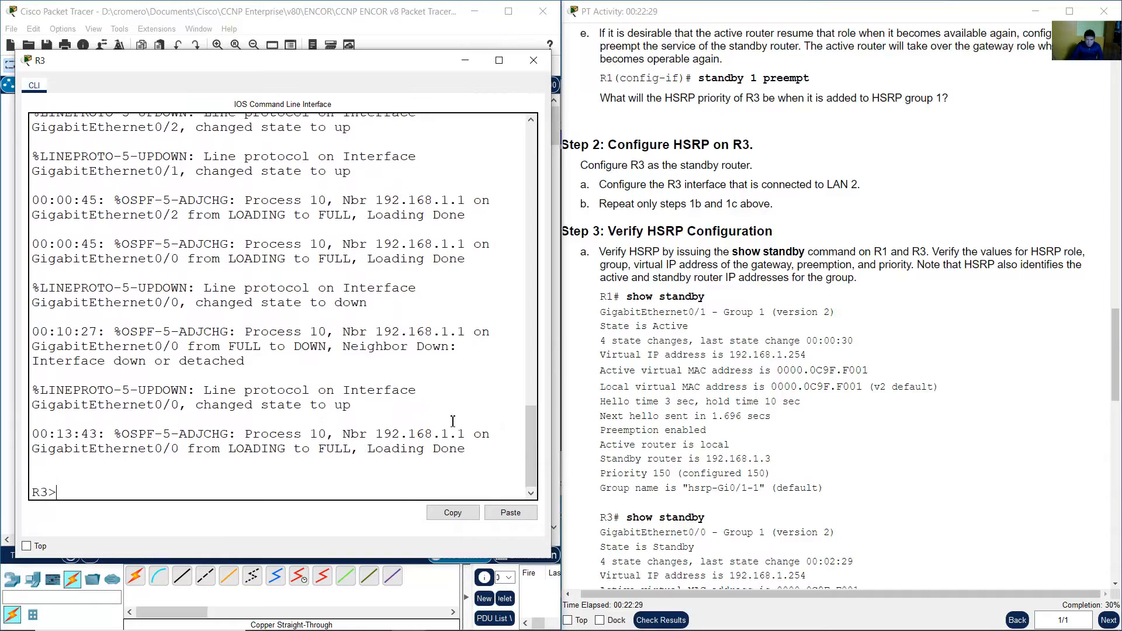
text(en)
key(Return)
text(conf term)
key(Return)
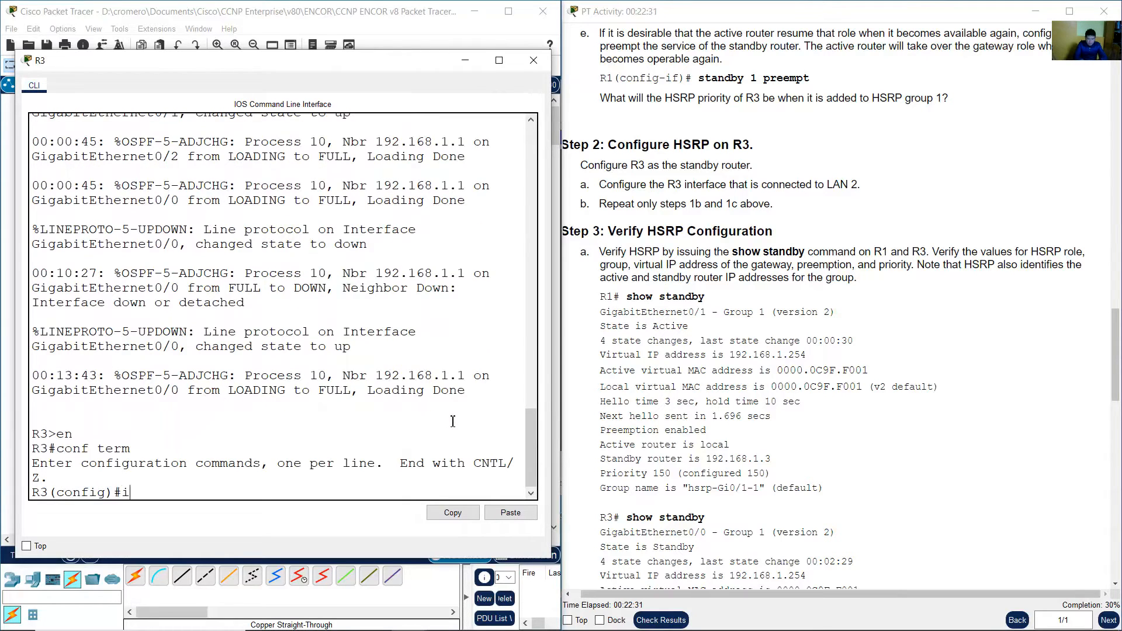
text(int g0/0)
key(Return)
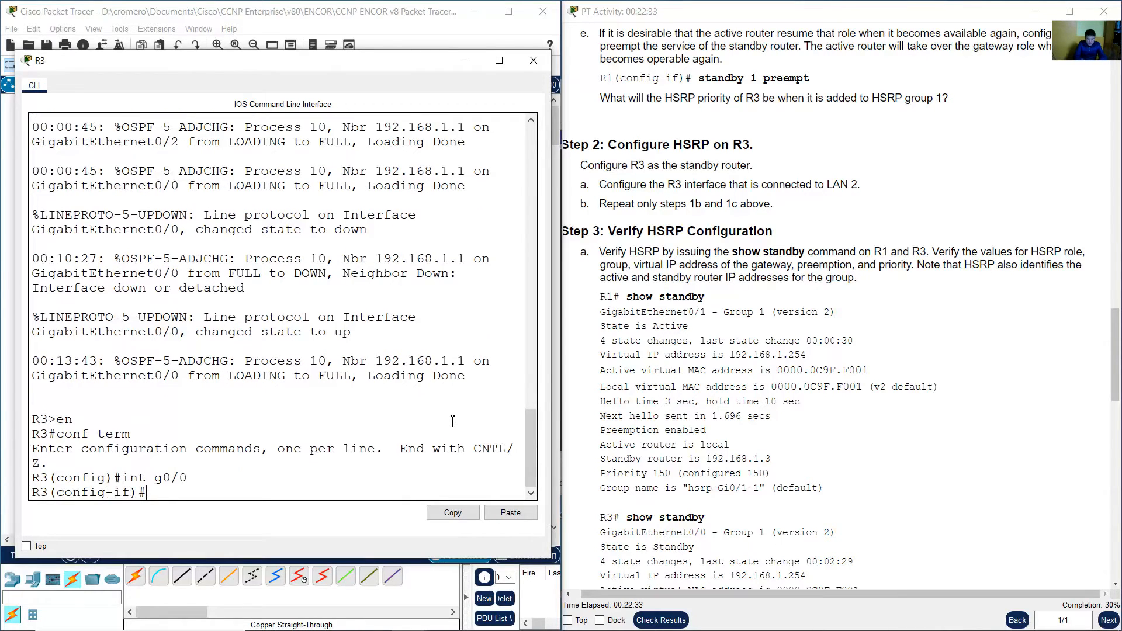
Set R3's G0/0 to HSRP version 2 with standby version 2.
click(667, 194)
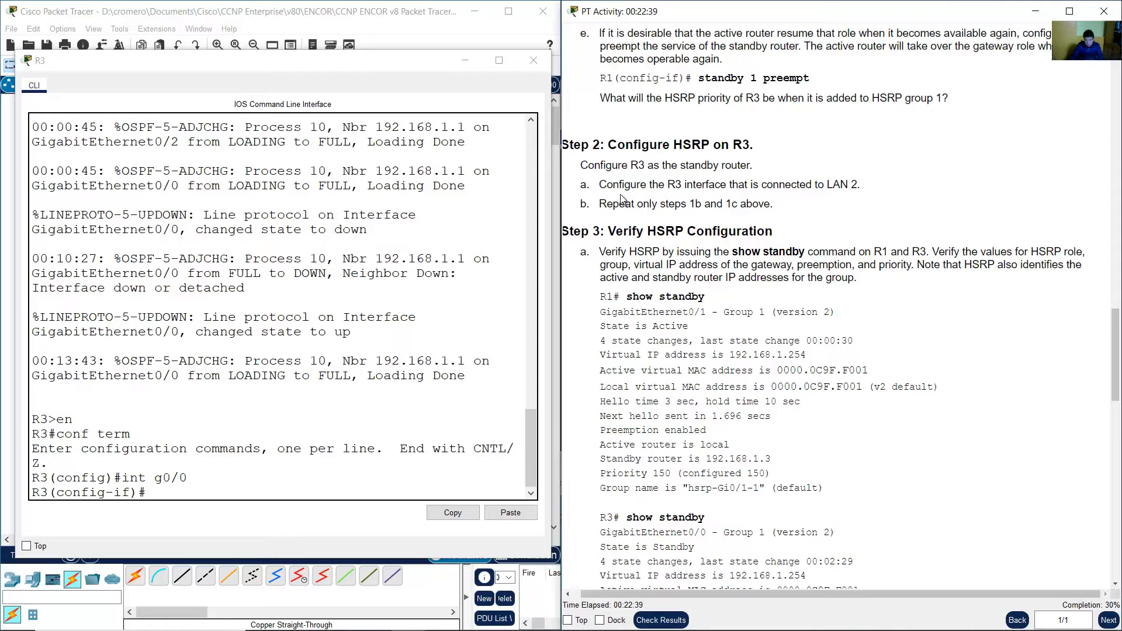
drag(608, 204, 764, 208)
drag(1116, 336, 1116, 269)
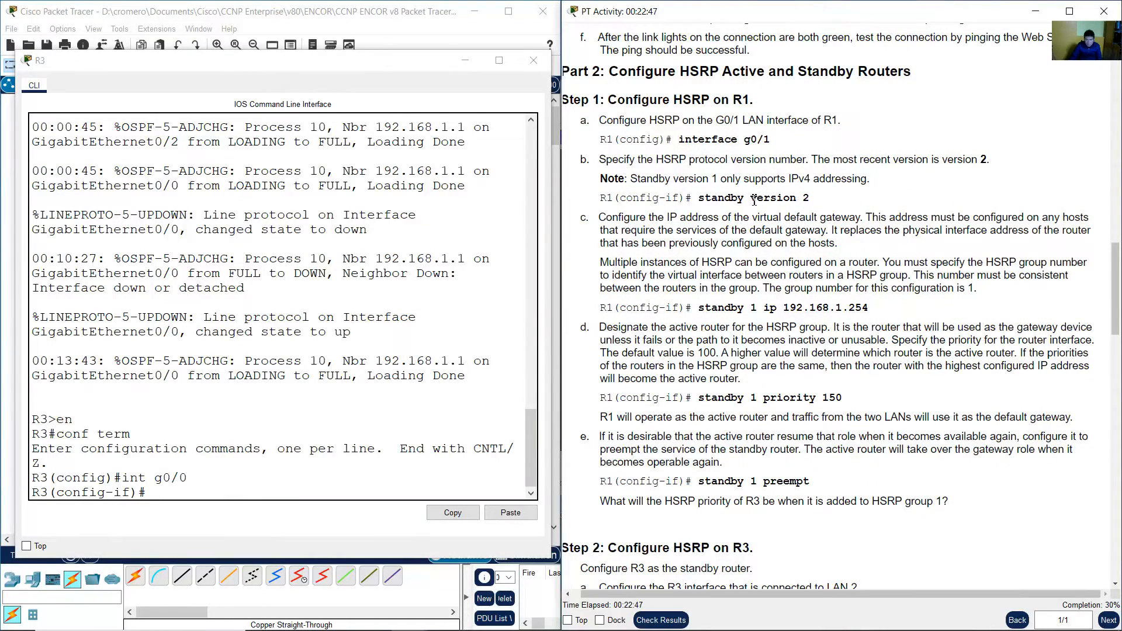
drag(699, 199, 810, 200)
click(376, 391)
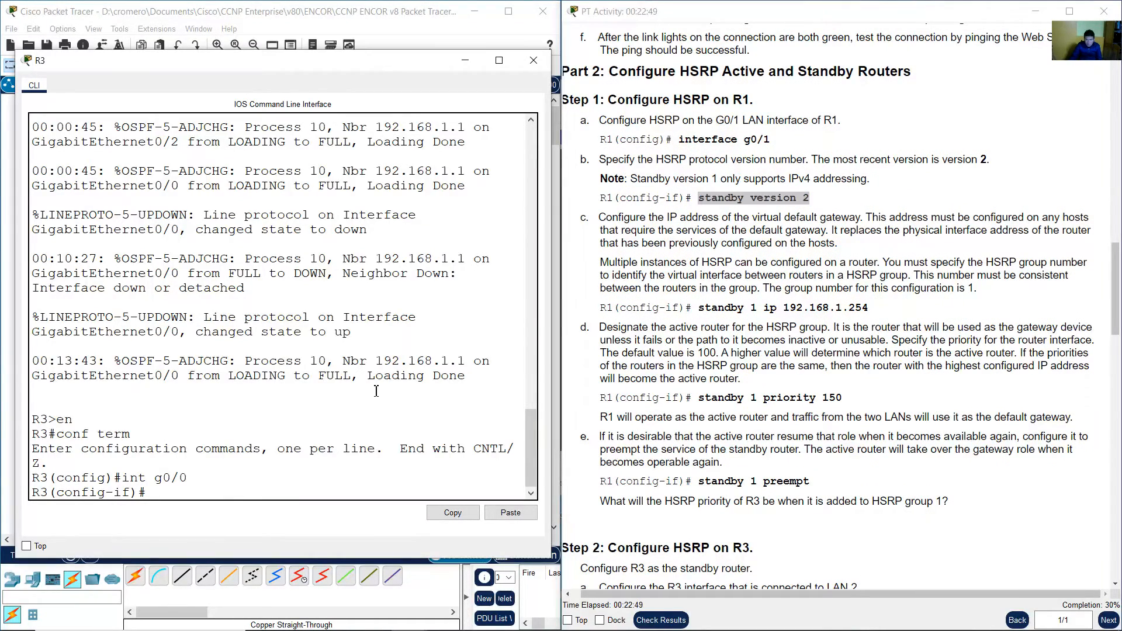
text(stan)
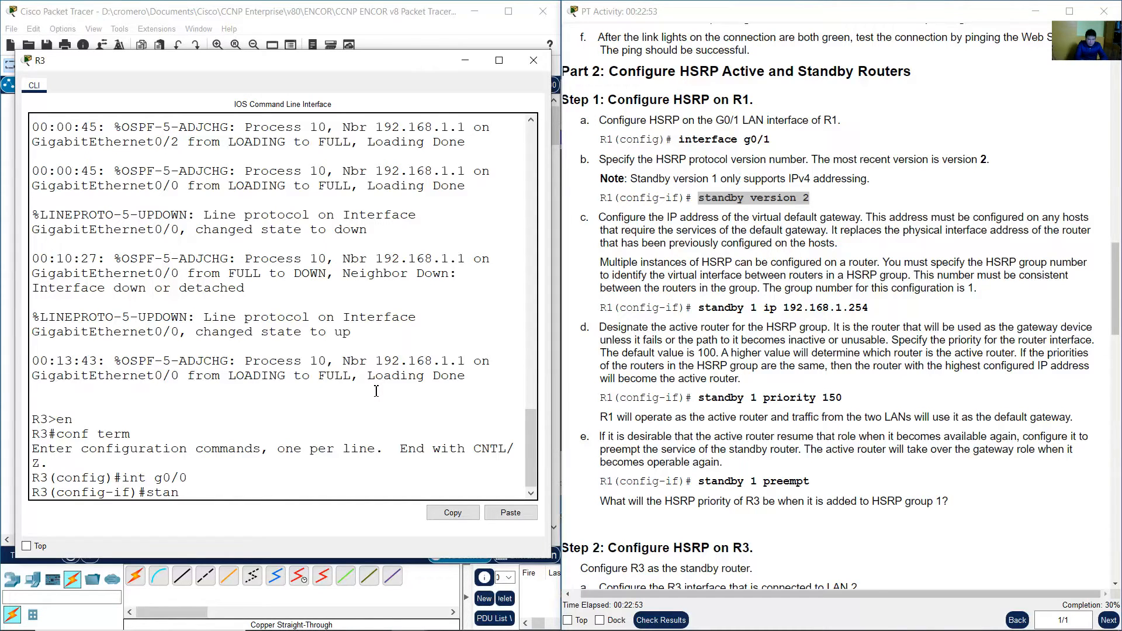
text(dby version 2)
key(Return)
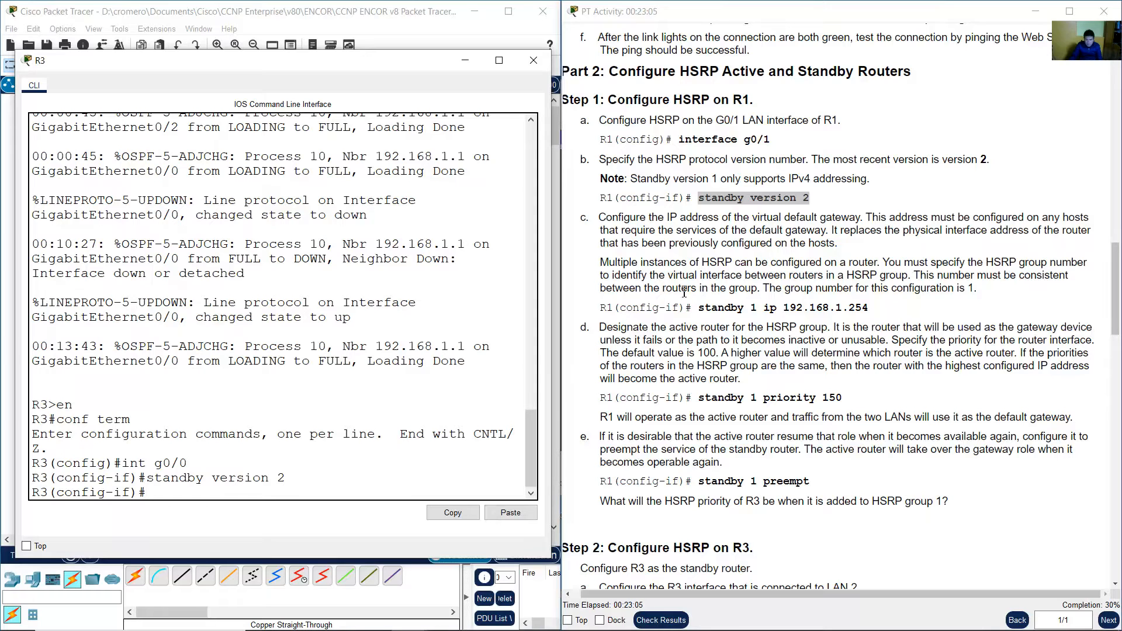
Configure HSRP group 1 virtual IP on R3's G0/0 with standby 1 ip 192.168.1.254.
drag(586, 218, 896, 319)
click(722, 307)
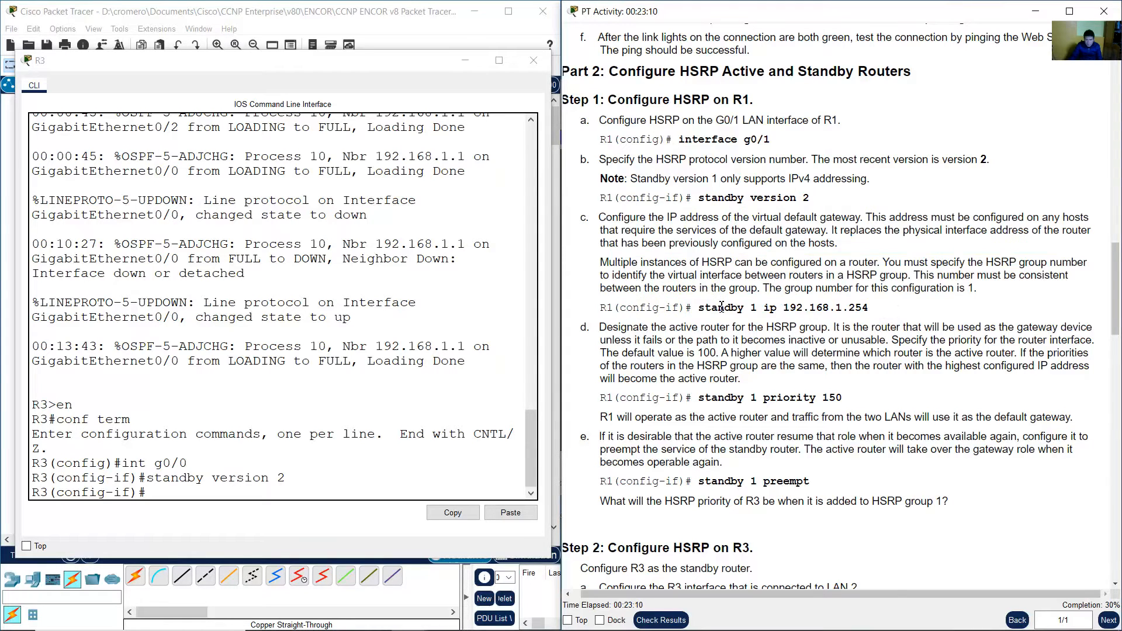
drag(705, 308, 881, 314)
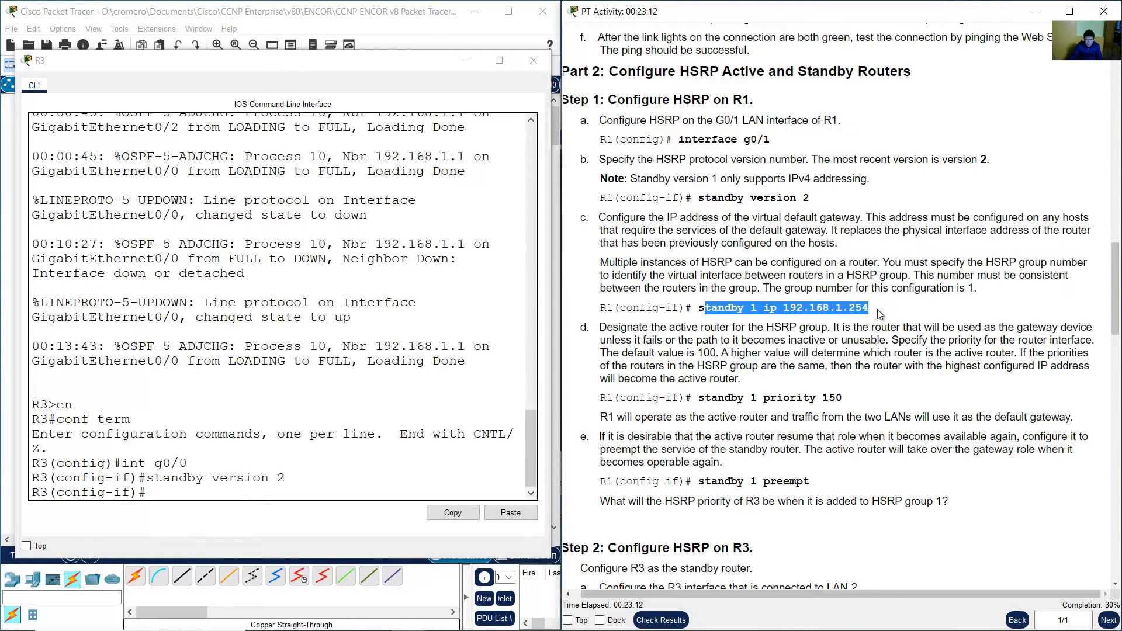
click(399, 399)
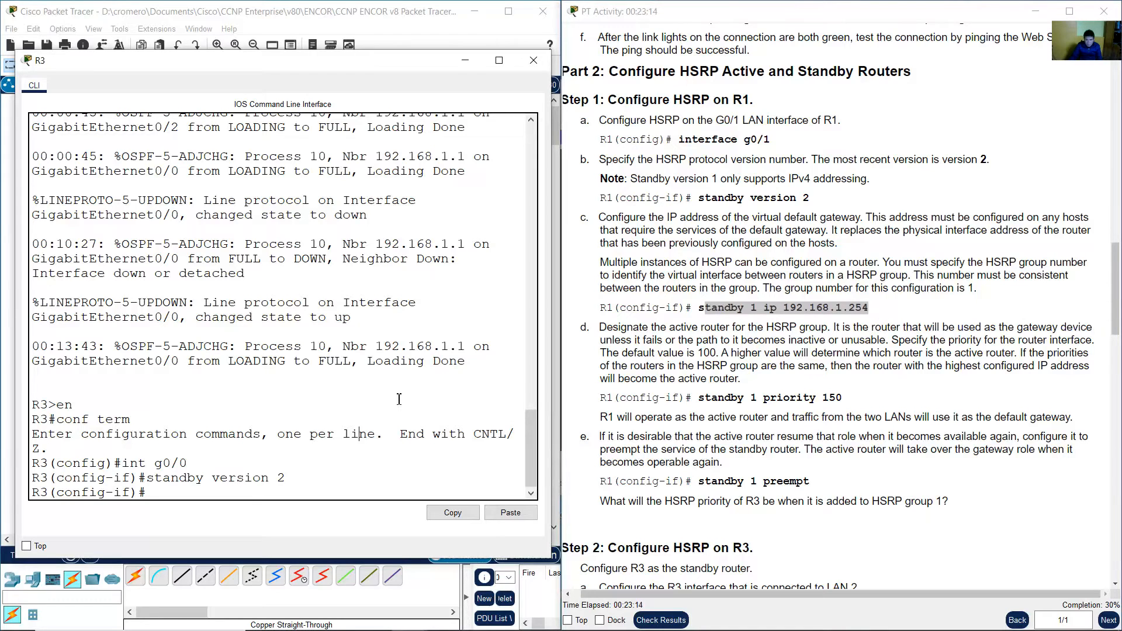
key(Up)
key(BackSpace)
key(BackSpace)
key(BackSpace)
key(BackSpace)
key(BackSpace)
key(BackSpace)
key(BackSpace)
text(1 ip 192)
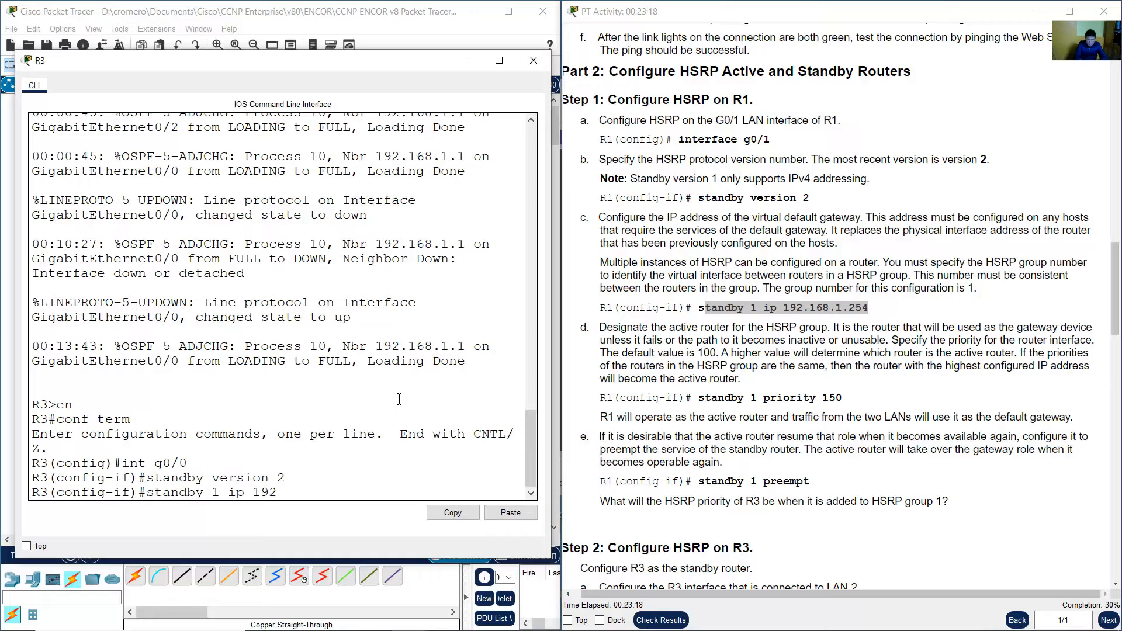
text(.168.1.254)
key(Return)
key(Return)
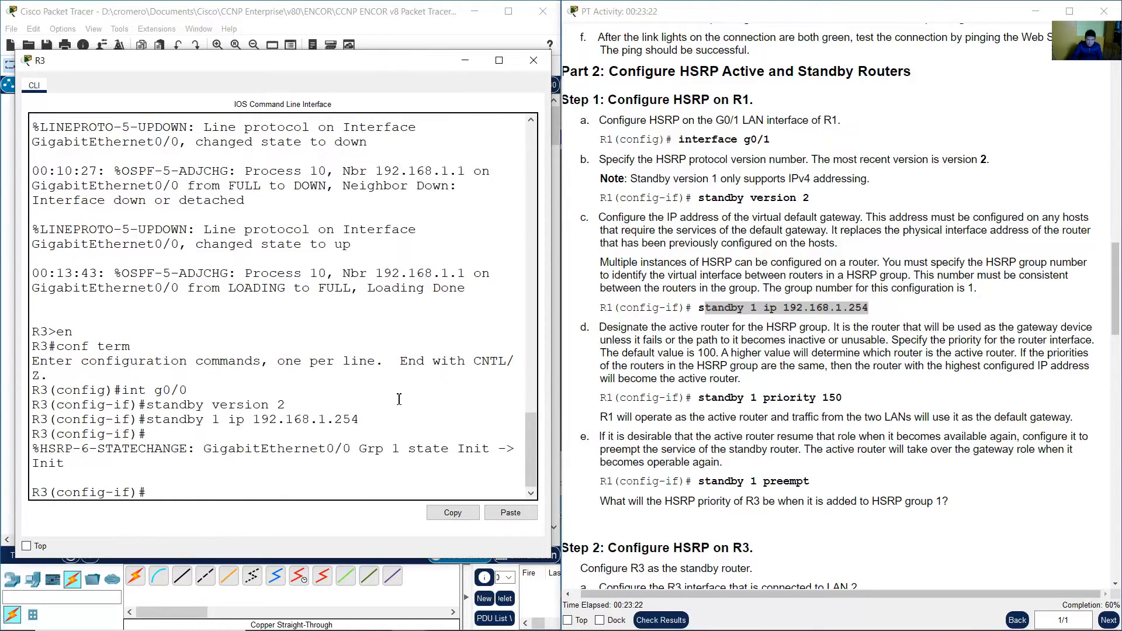
Compare the virtual IP entered on R3 with the priority and preempt steps in the instructions.
drag(257, 418, 361, 421)
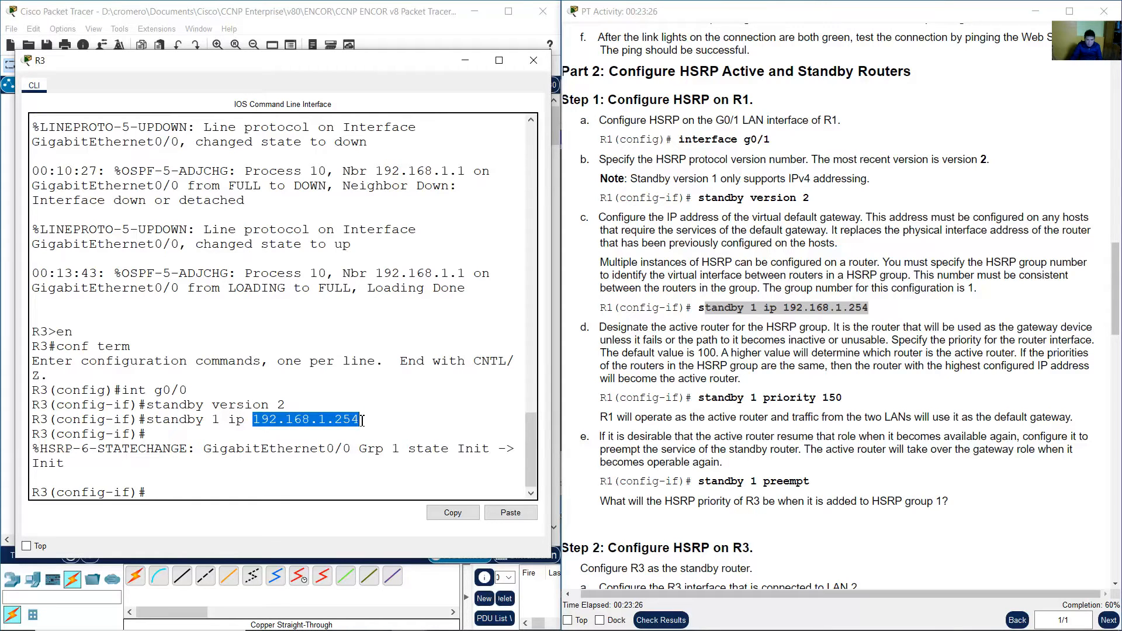
click(889, 332)
scroll(889, 332, down, 2)
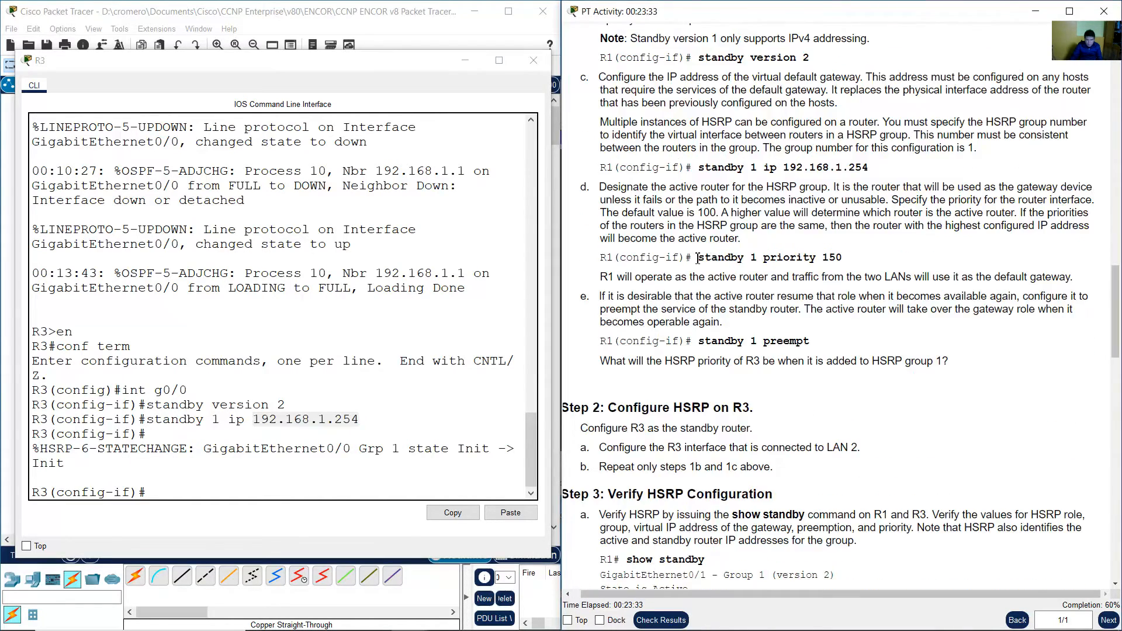
drag(696, 257, 873, 261)
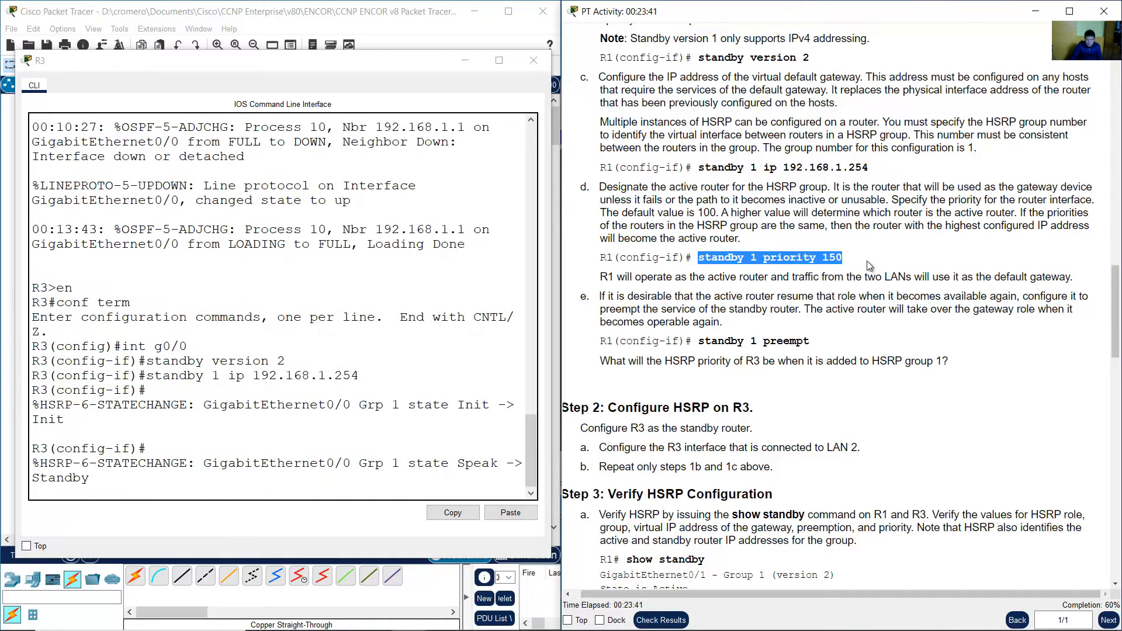
click(867, 261)
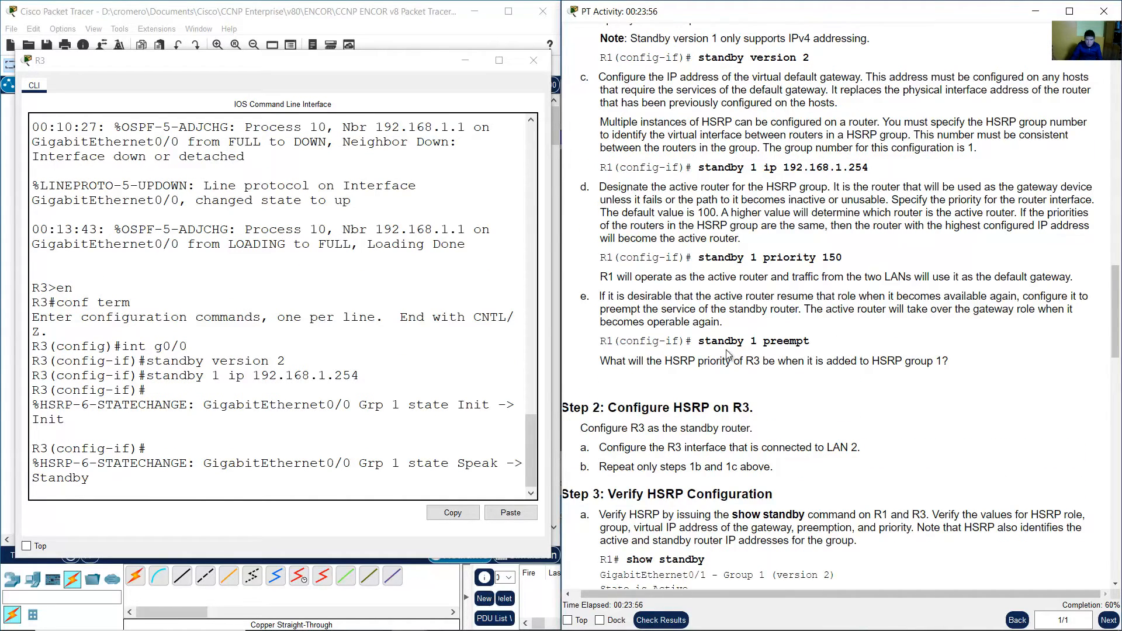
drag(698, 341, 822, 341)
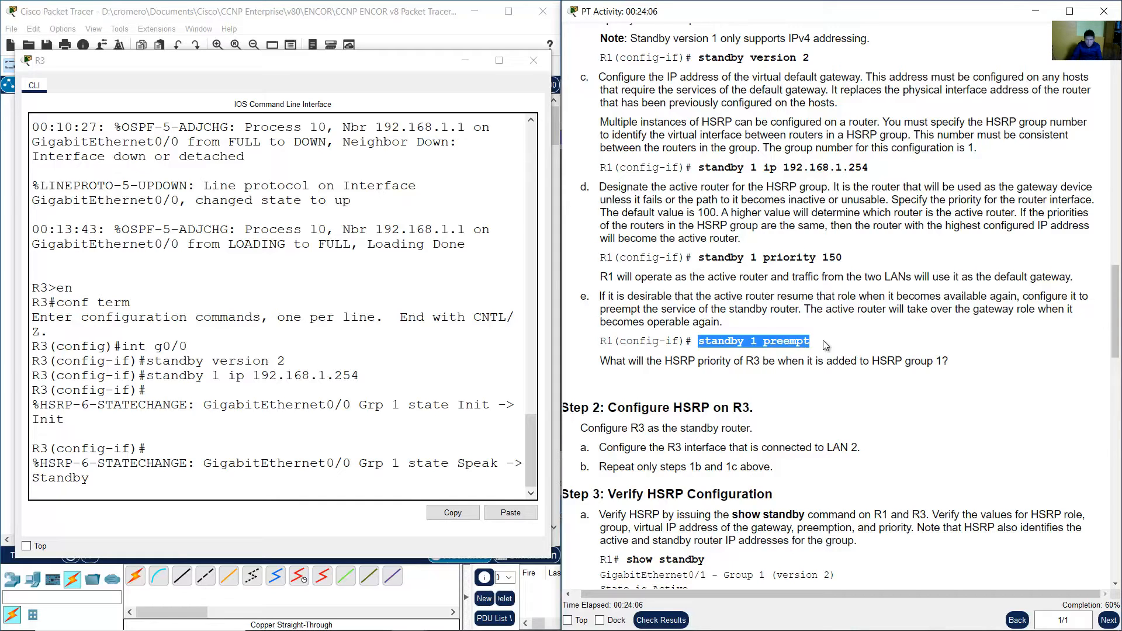
click(822, 340)
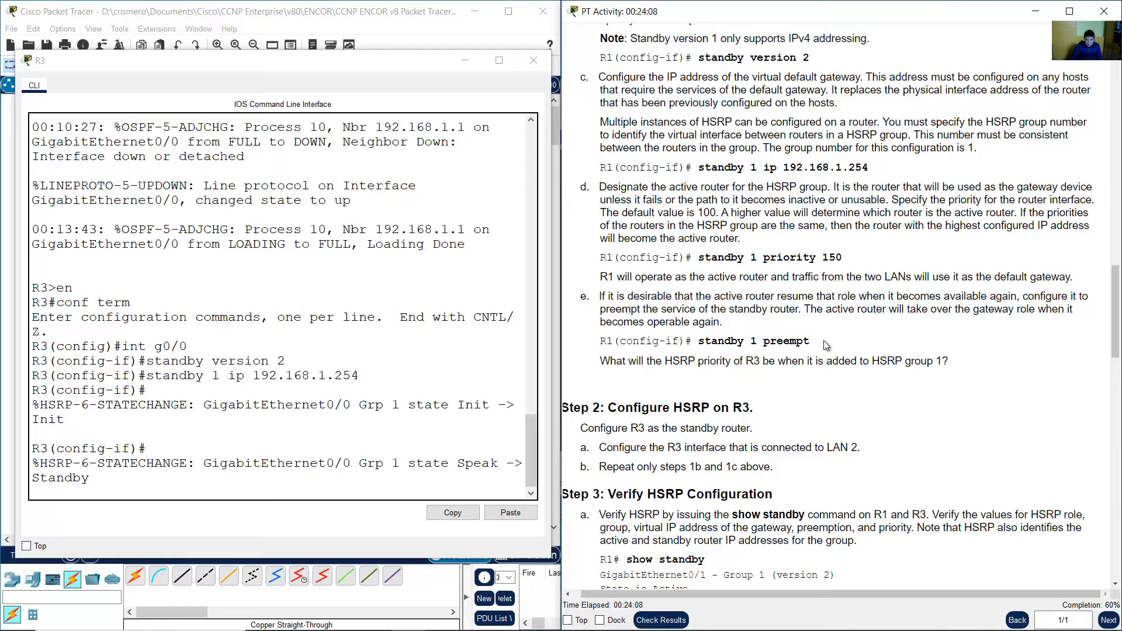
click(441, 377)
key(Return)
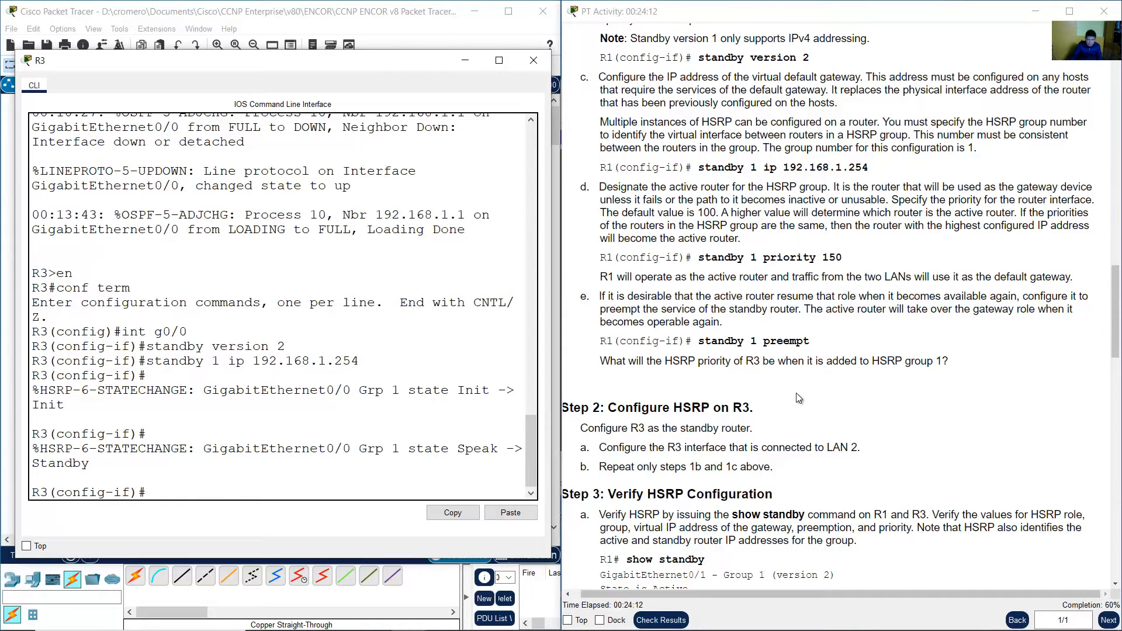
Read the Step 3 instructions for verifying HSRP with the show standby command.
scroll(798, 393, down, 3)
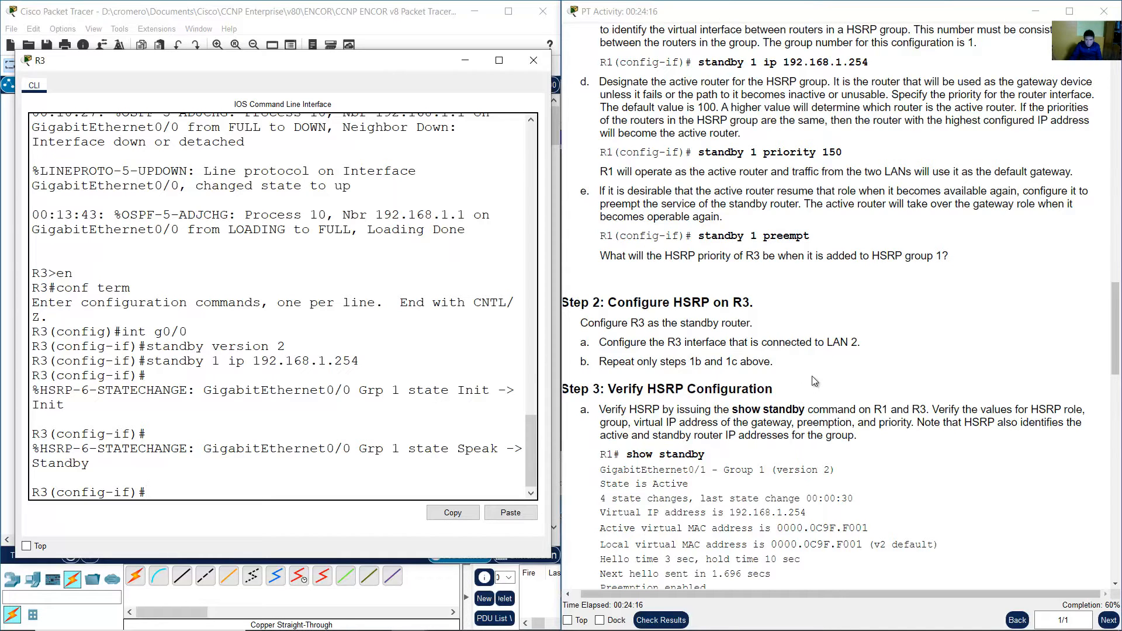
scroll(812, 377, down, 7)
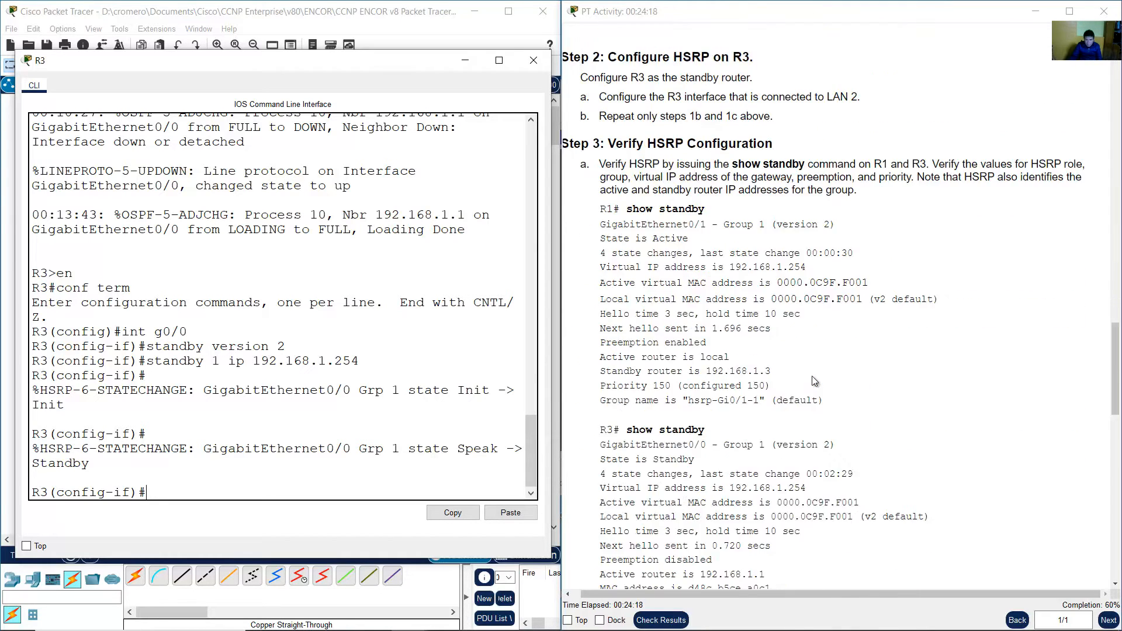
drag(618, 143, 835, 146)
scroll(771, 175, down, 2)
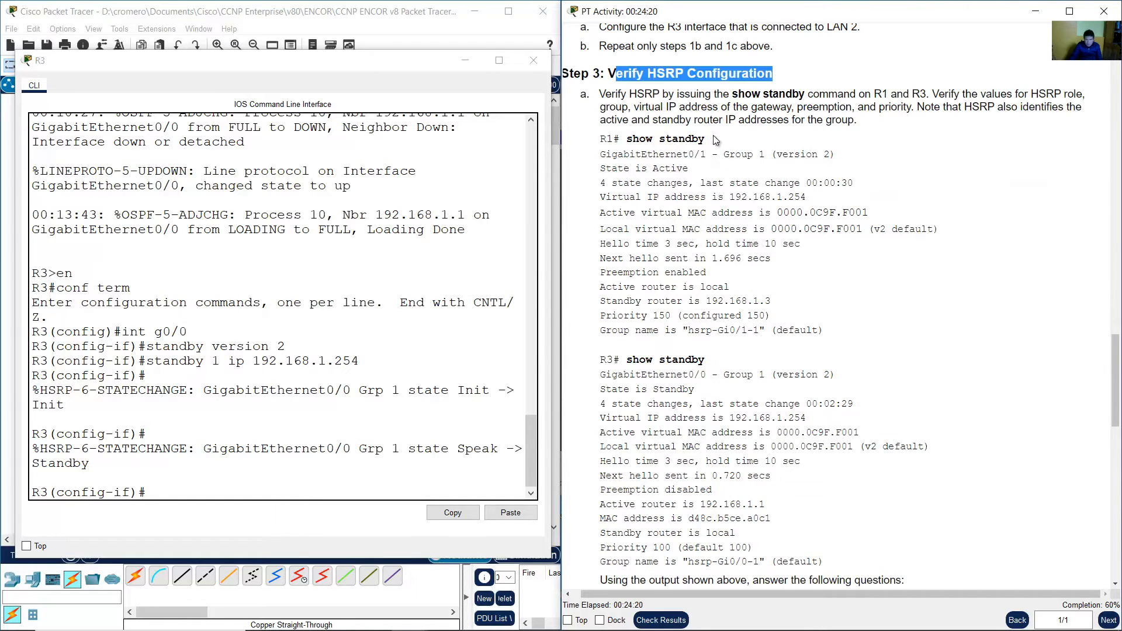
drag(606, 94, 863, 123)
click(980, 110)
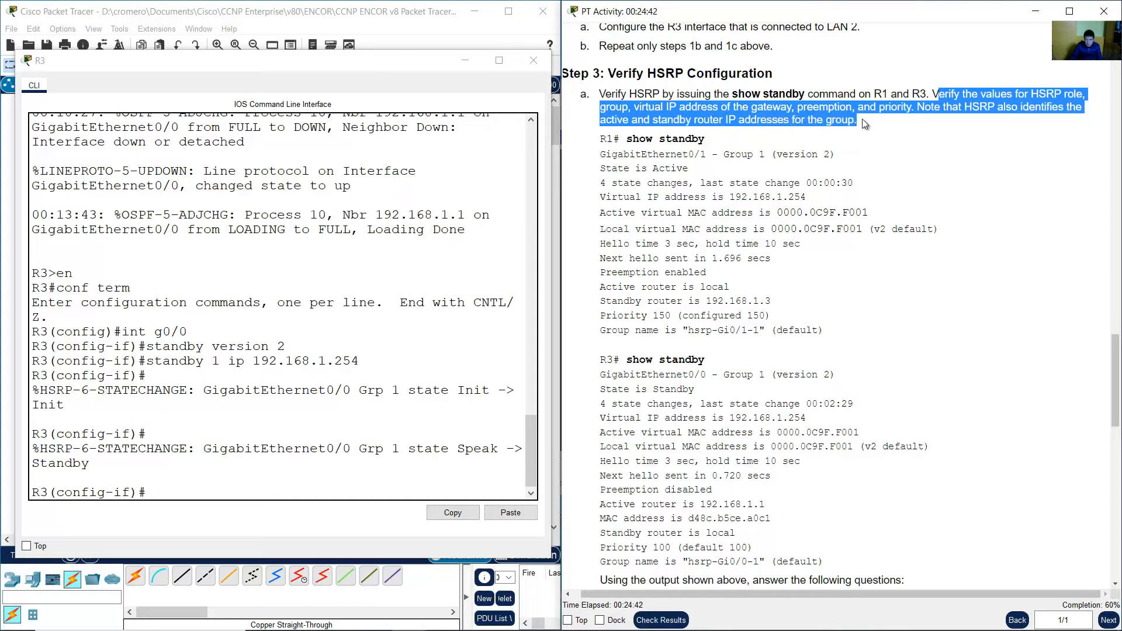
Switch to R1's CLI and return to privileged EXEC mode with end.
click(356, 24)
click(184, 328)
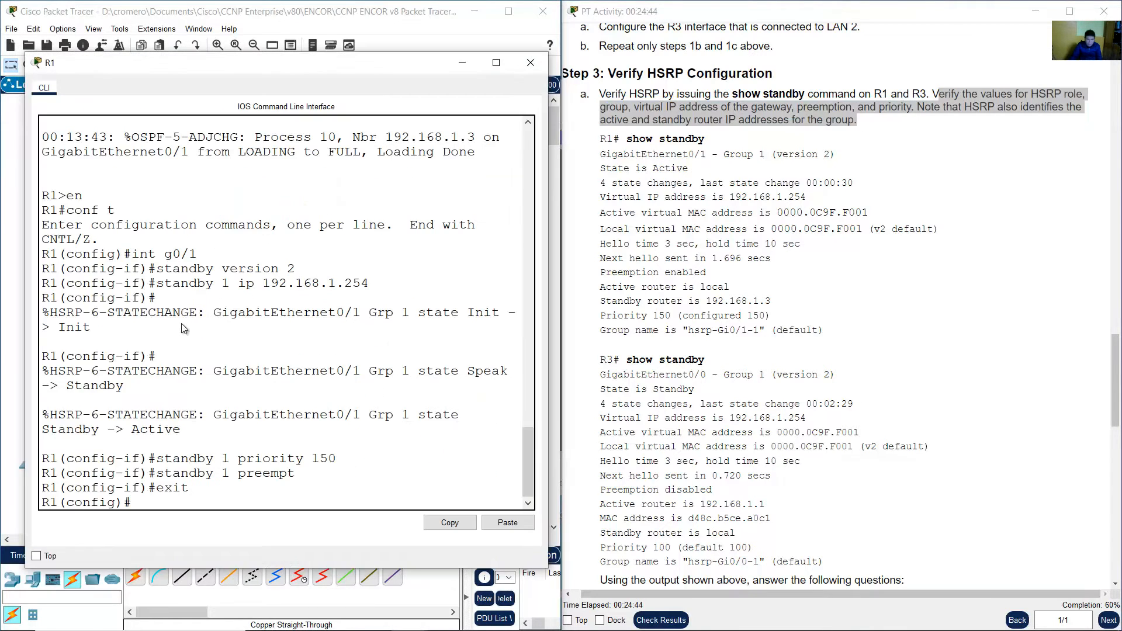
click(360, 338)
text(end)
key(Return)
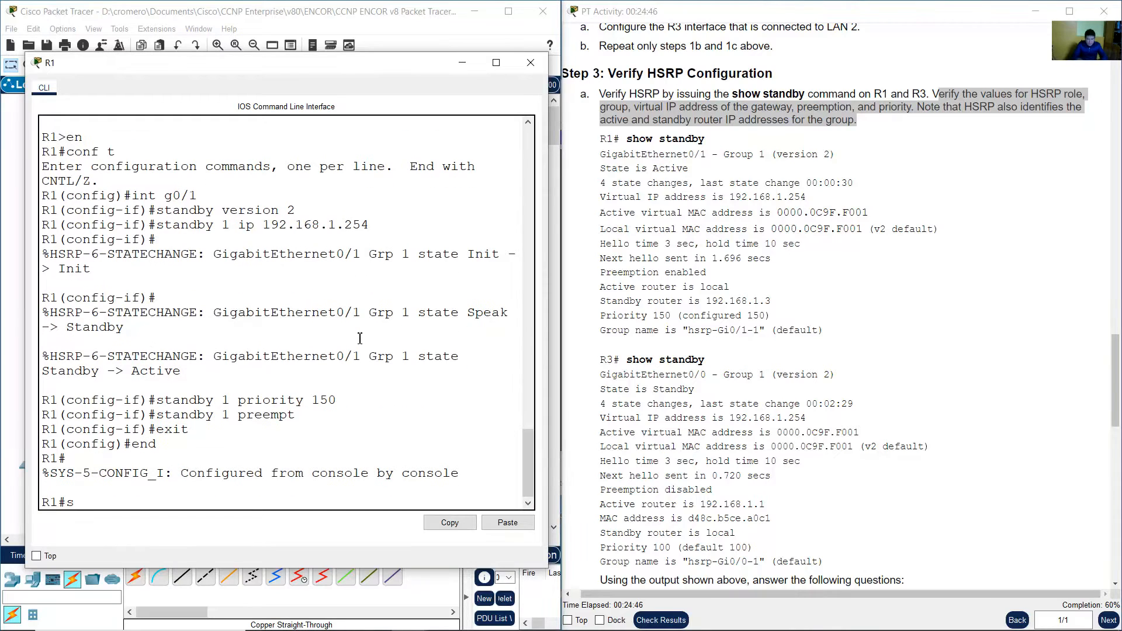
Run show standby on R1 to display its HSRP status.
text(show stanbdby)
key(Return)
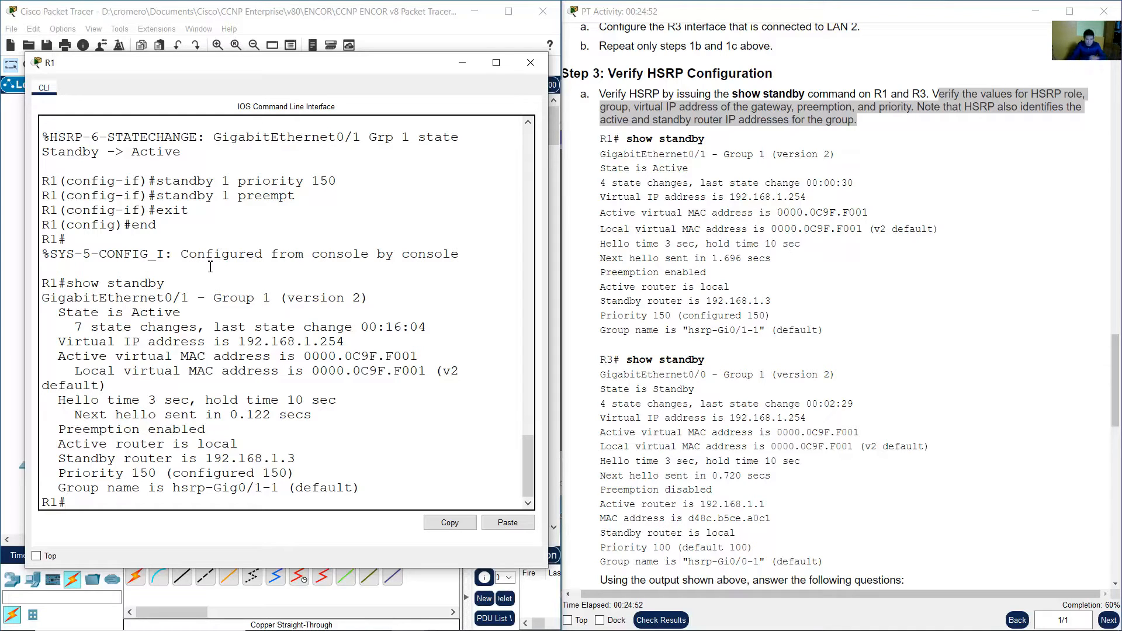
Examine R1's HSRP output for version, state, virtual IP, virtual MAC, preemption, and active and standby routers.
drag(53, 298, 279, 298)
drag(368, 298, 295, 297)
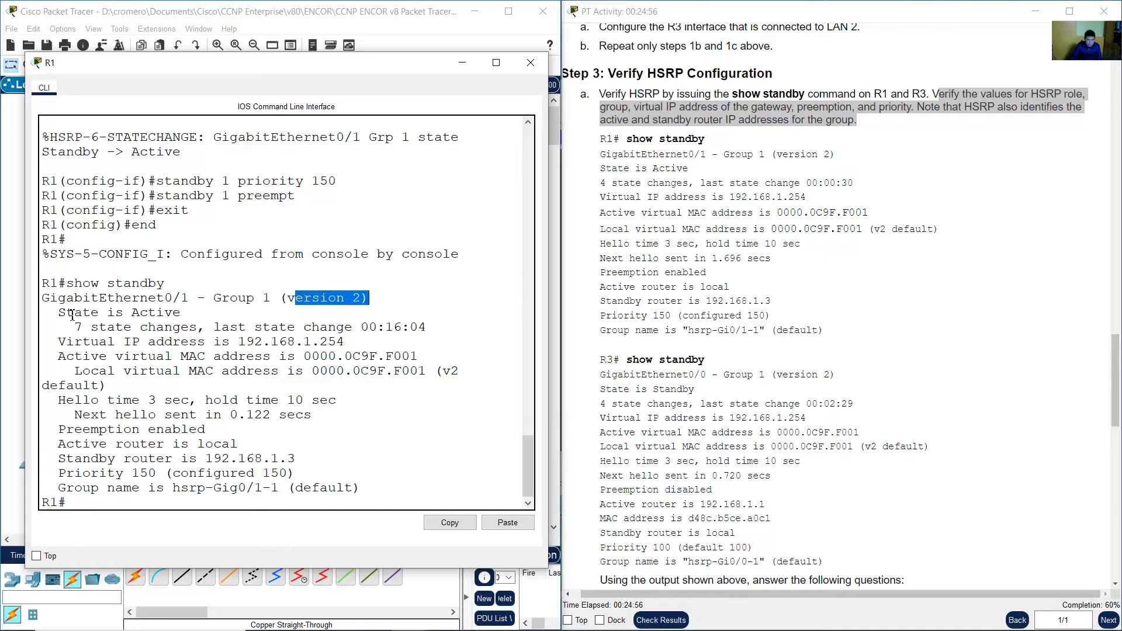
drag(65, 313, 206, 314)
click(197, 314)
drag(132, 314, 189, 314)
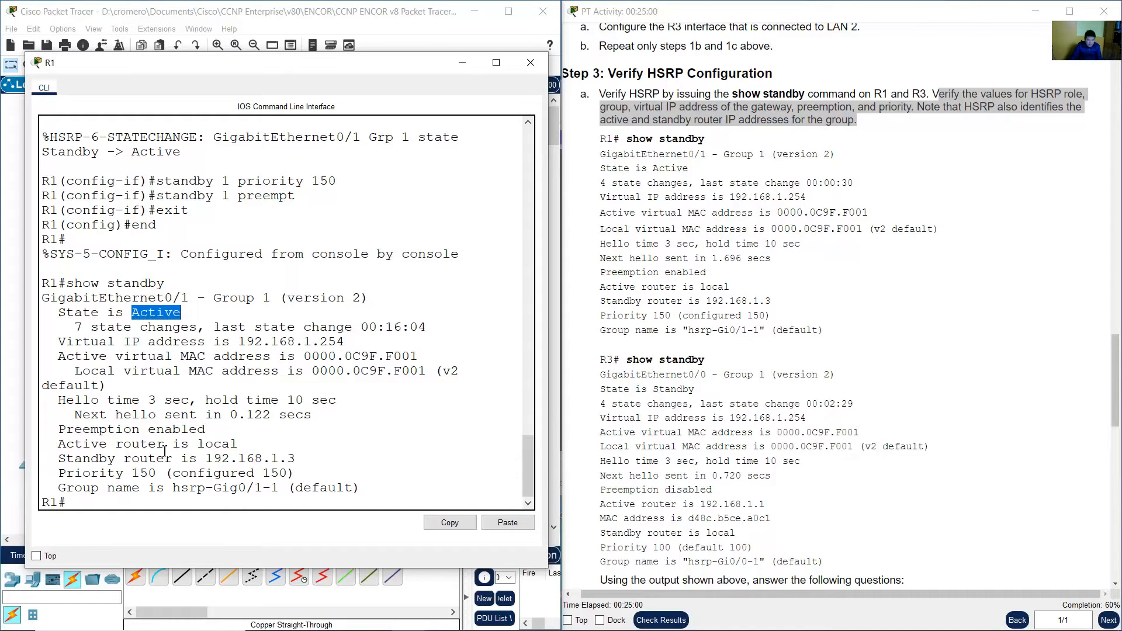
drag(58, 473, 298, 472)
click(188, 478)
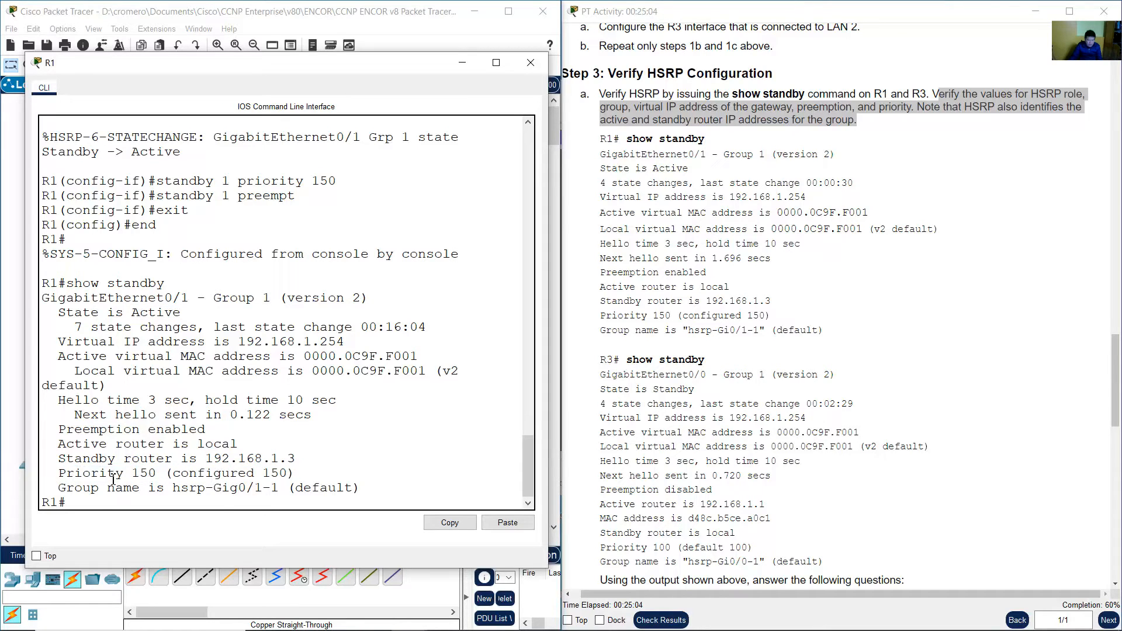
drag(56, 478, 308, 473)
drag(117, 316, 148, 316)
click(130, 324)
drag(65, 341, 351, 343)
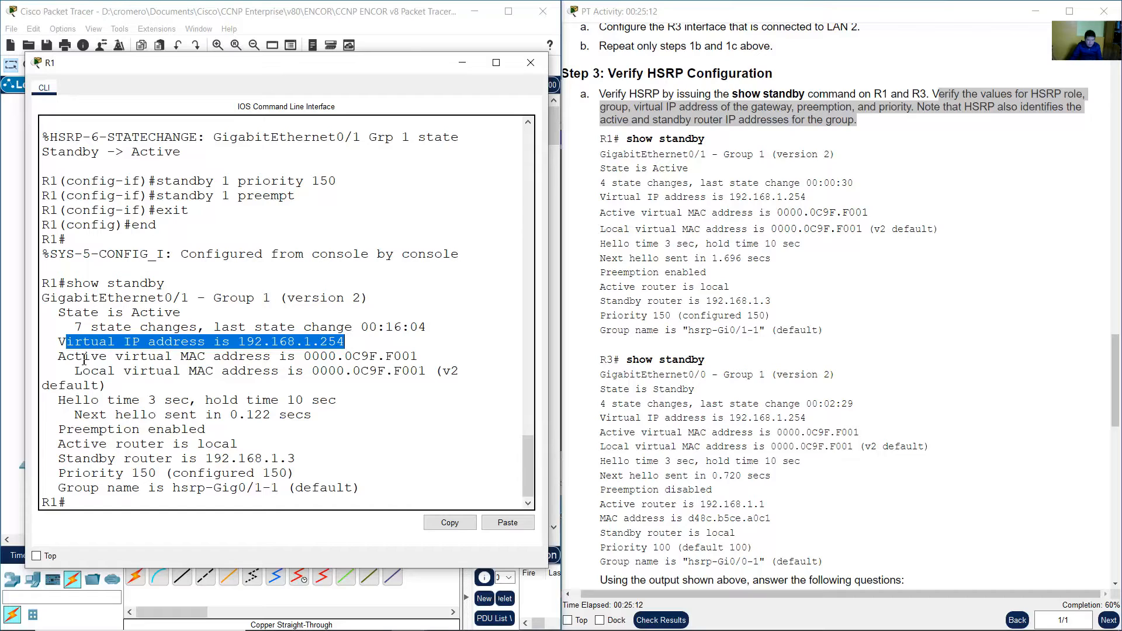
drag(83, 358, 402, 358)
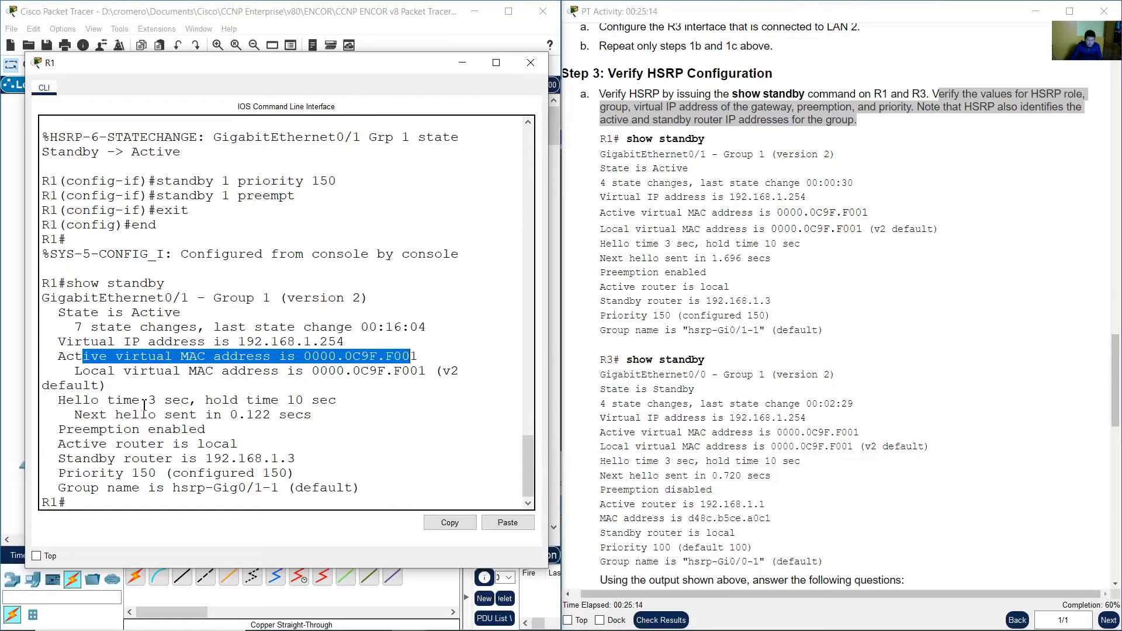
drag(60, 431, 212, 428)
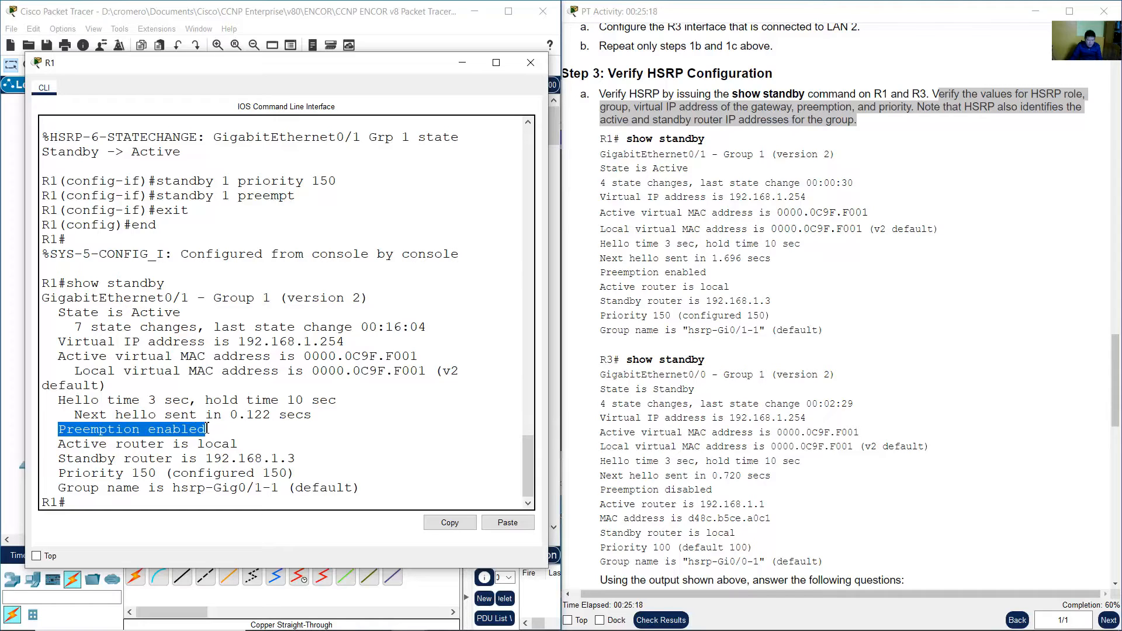
drag(67, 445, 232, 445)
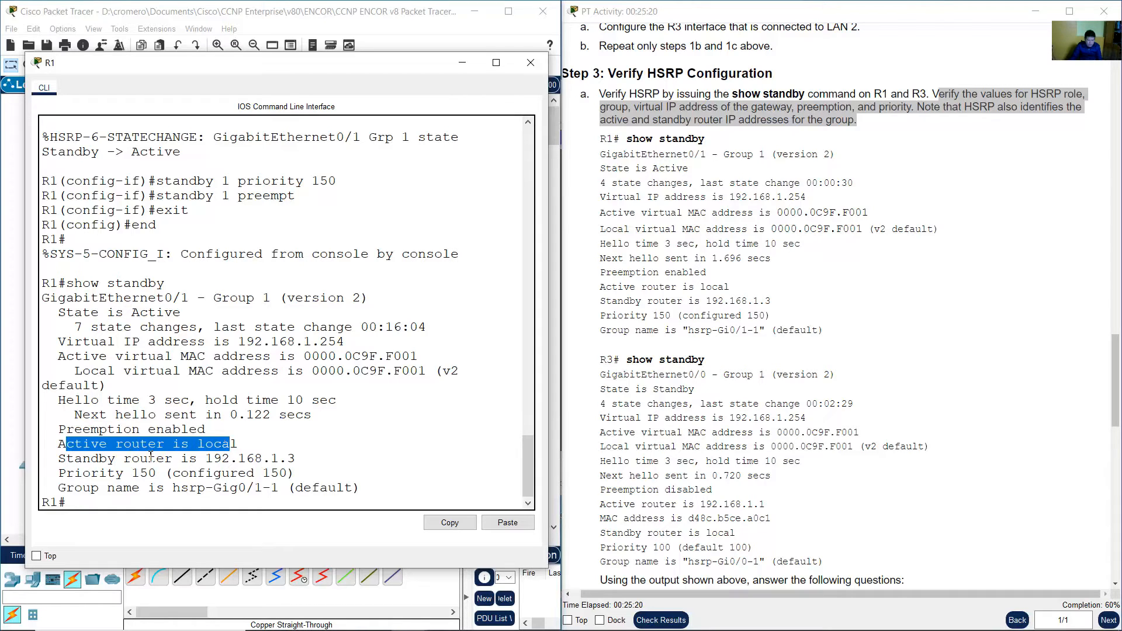
drag(65, 458, 303, 462)
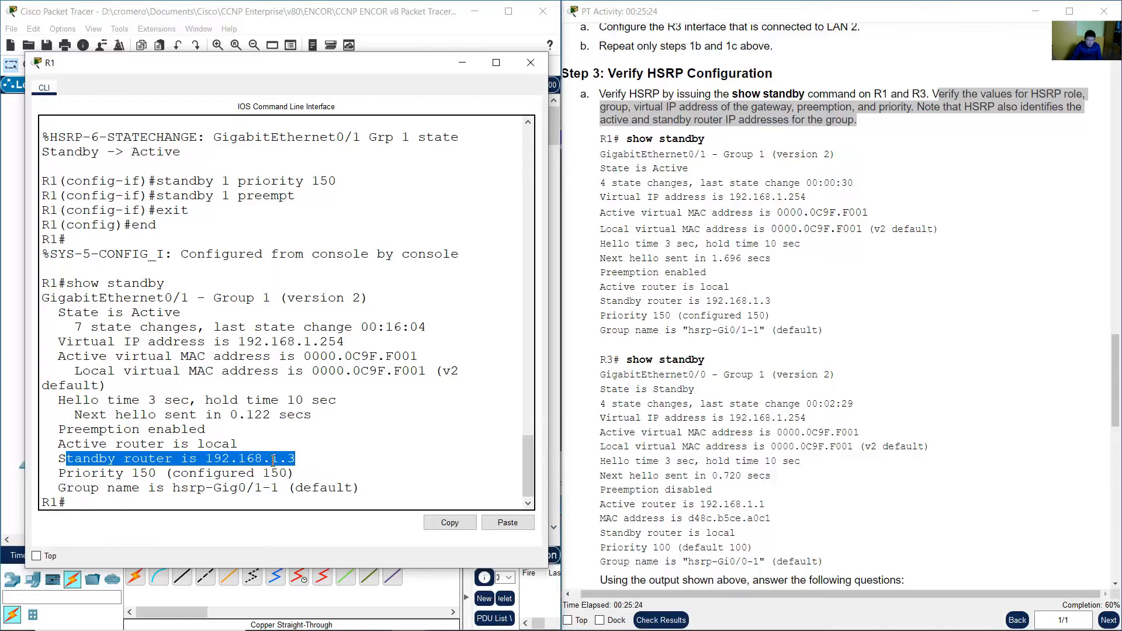
Compare R1's reported standby router address with R3's G0/0 address in the activity's addressing table.
drag(1115, 387, 1074, 110)
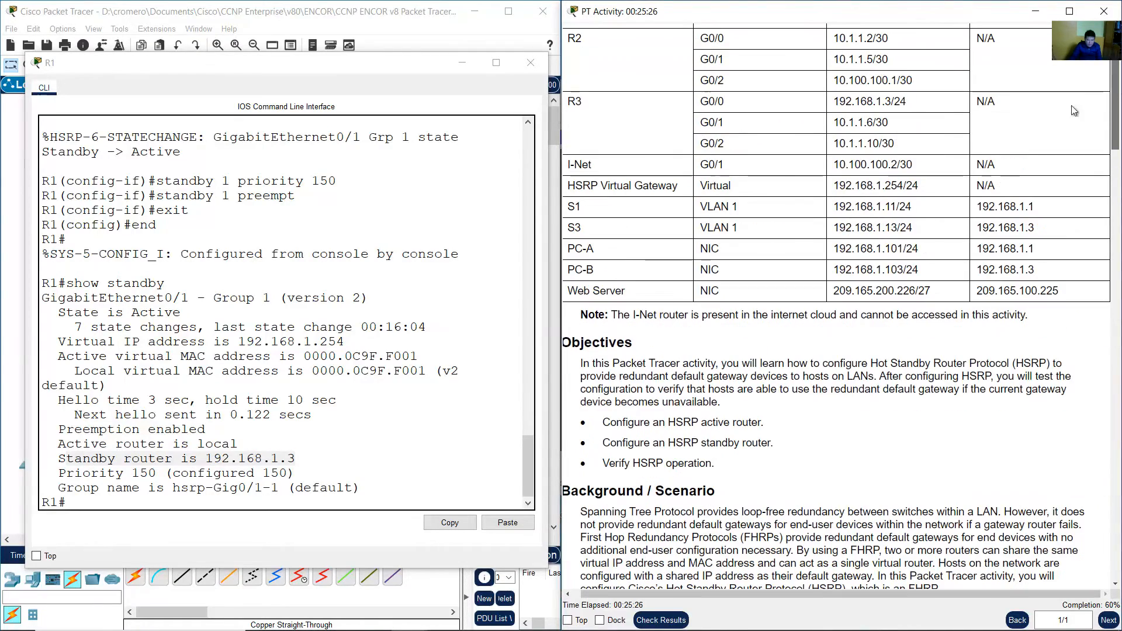
drag(832, 103, 891, 105)
click(58, 467)
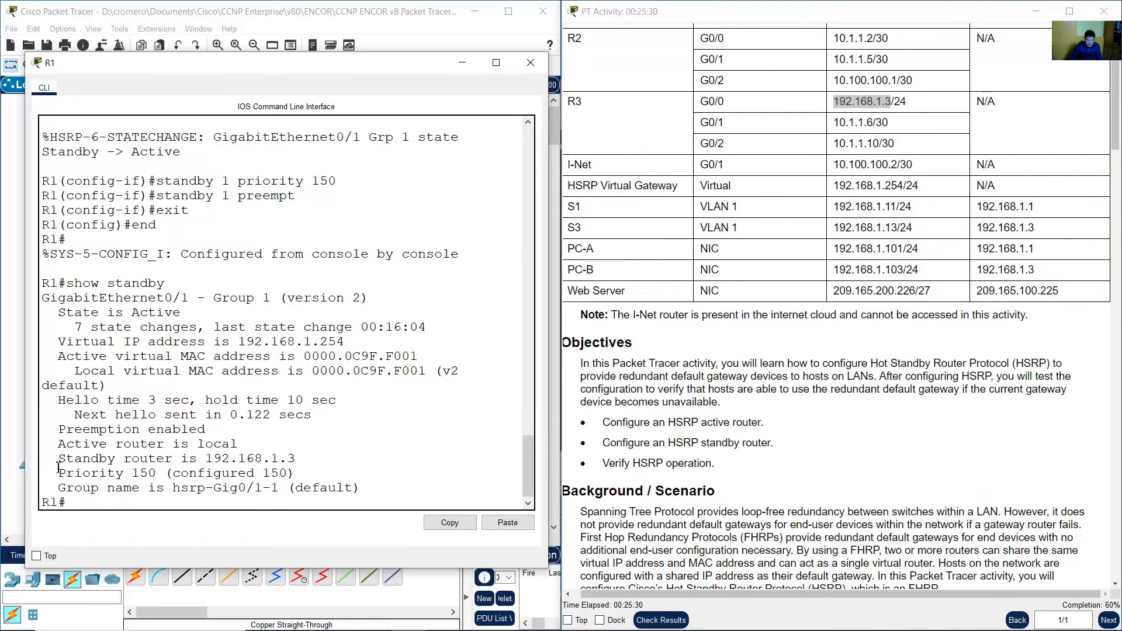
drag(58, 467, 297, 463)
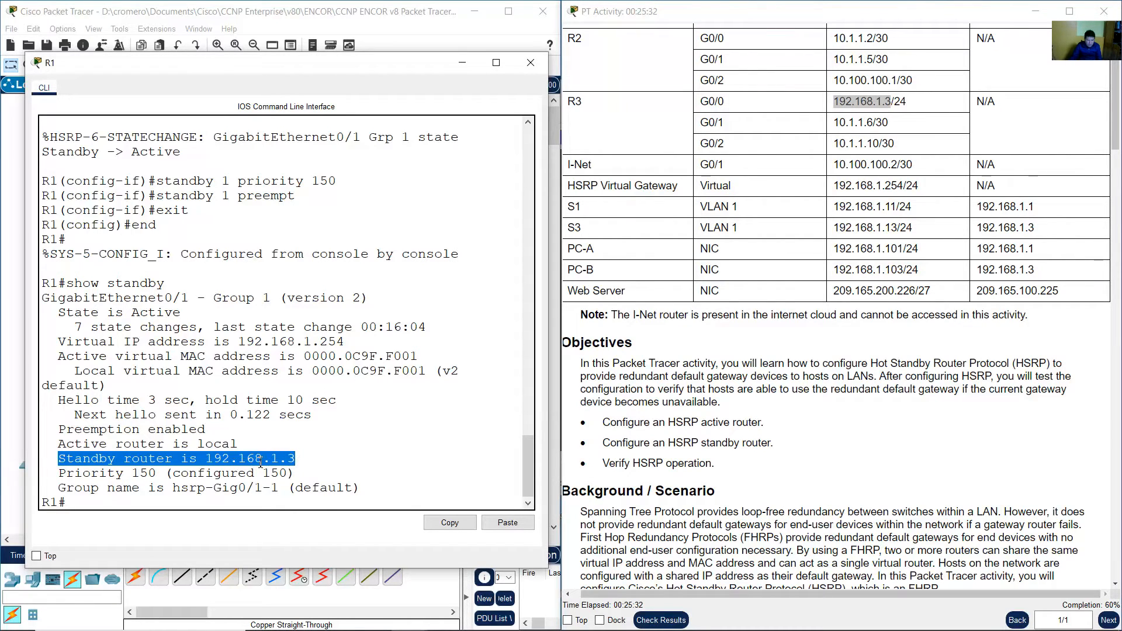
drag(1115, 149, 1118, 409)
Return to R1's CLI and scroll the instructions down to the questions about the show standby output.
click(289, 19)
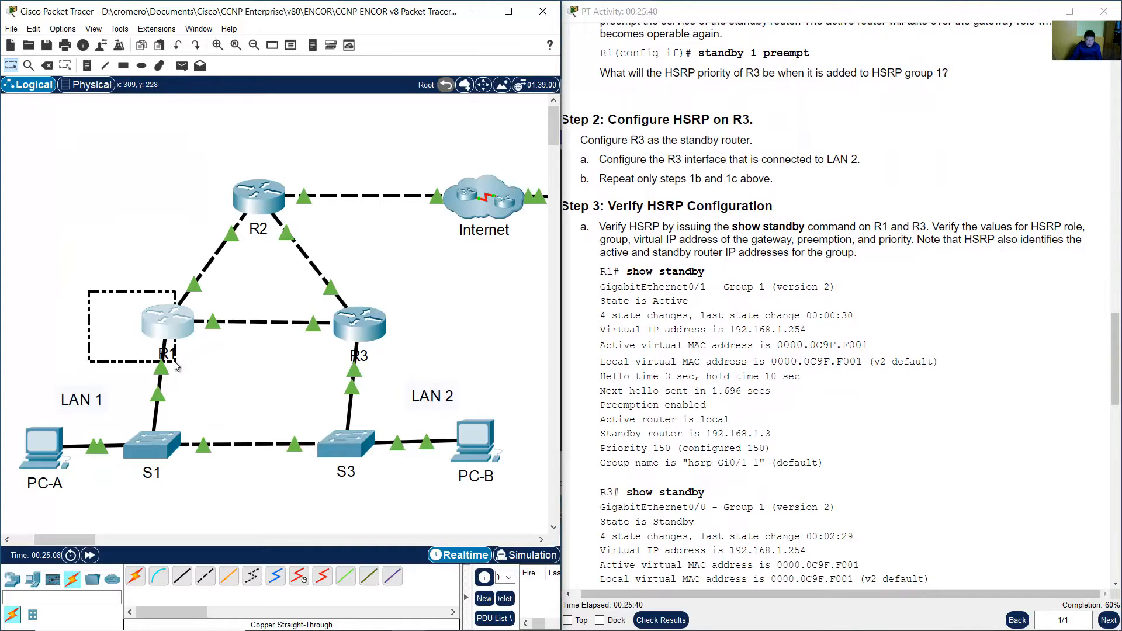
click(175, 339)
click(166, 474)
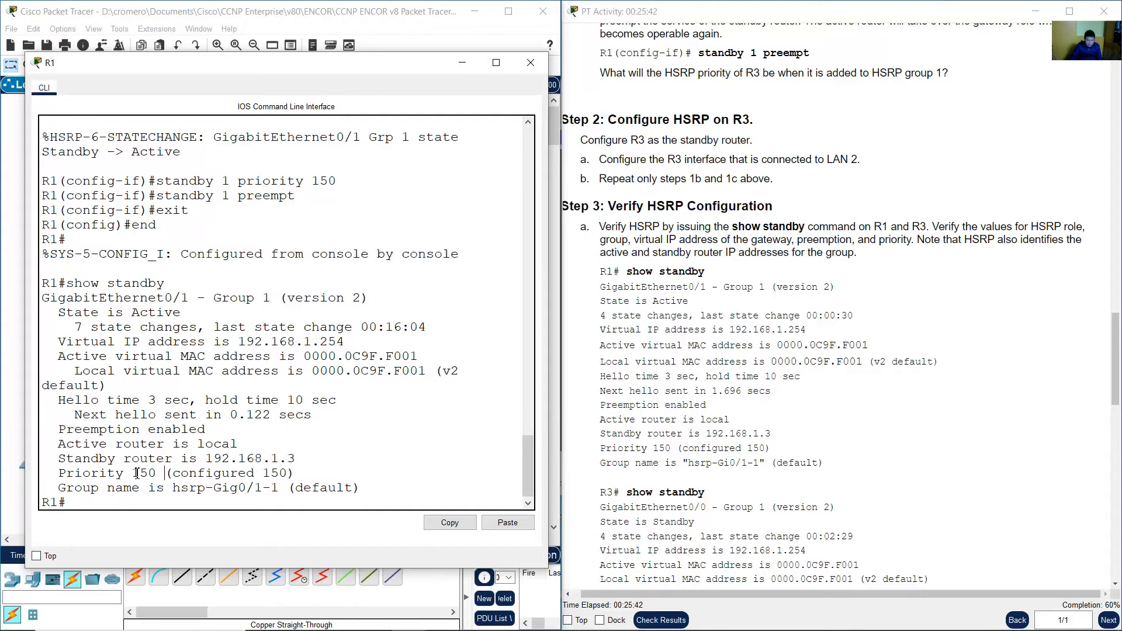
click(900, 272)
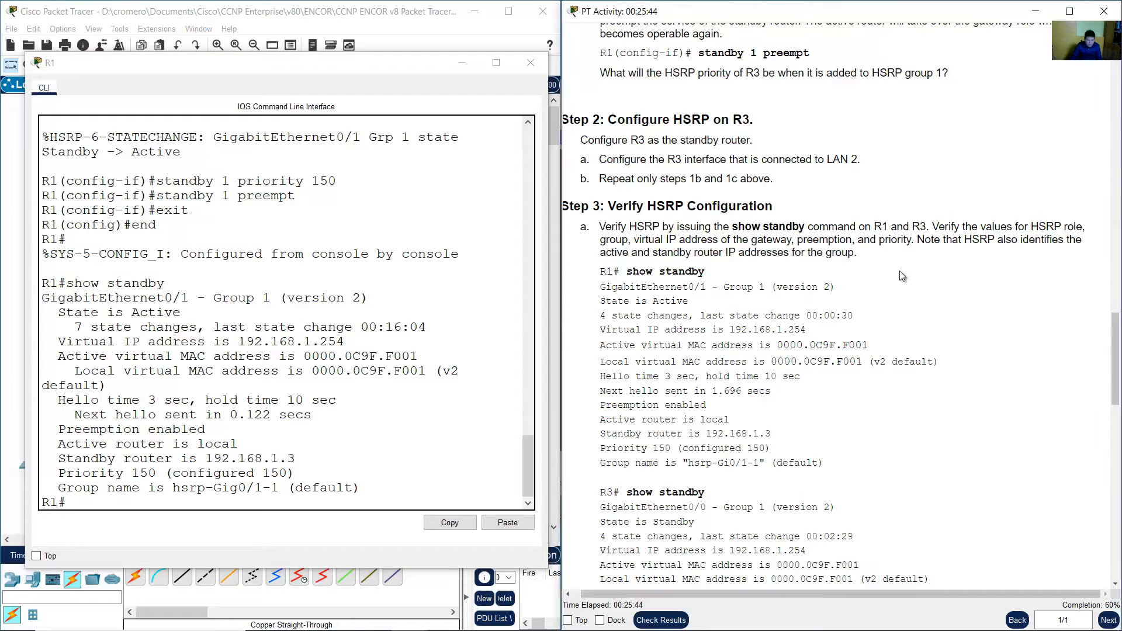
scroll(900, 272, down, 10)
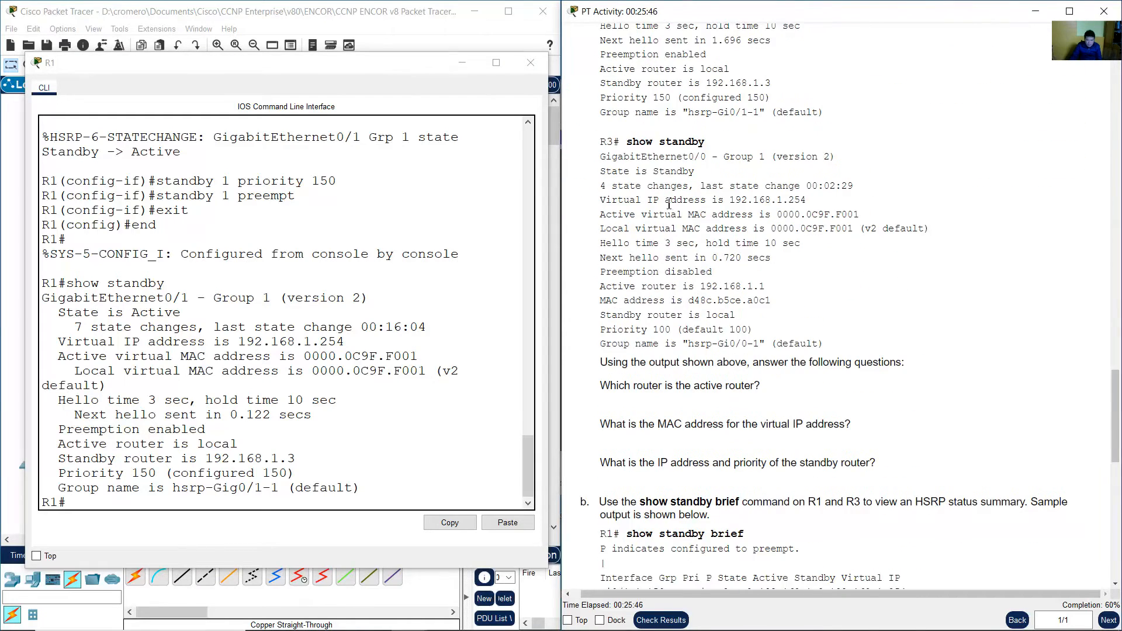
Open R3's CLI, leave configuration mode with end, and run show standby.
click(240, 10)
click(362, 318)
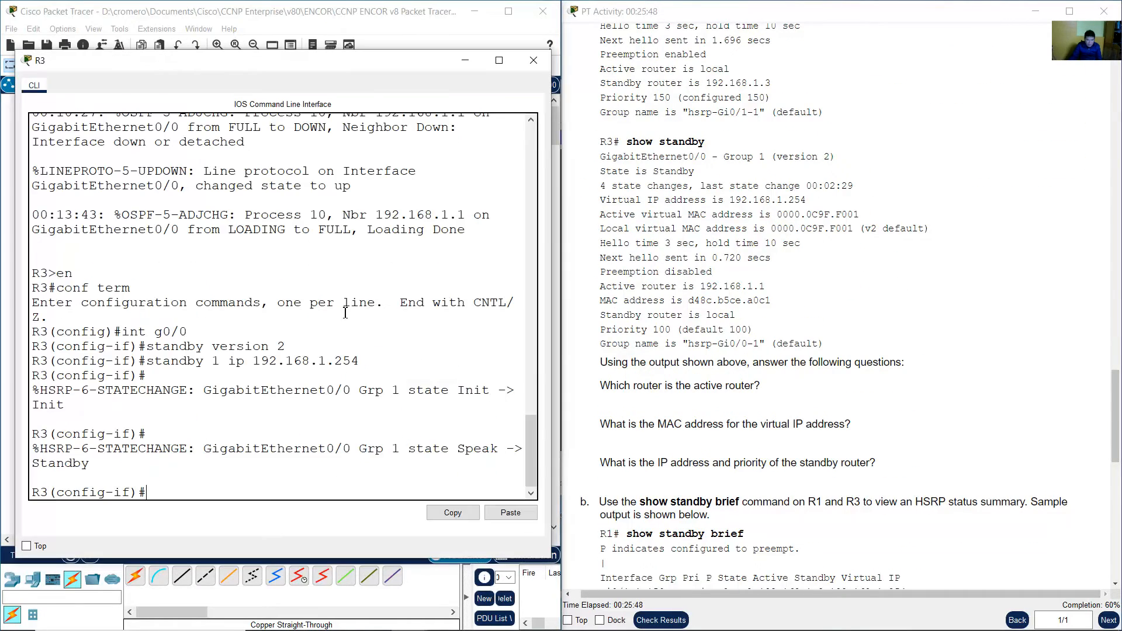
text(end)
key(Return)
text(show st)
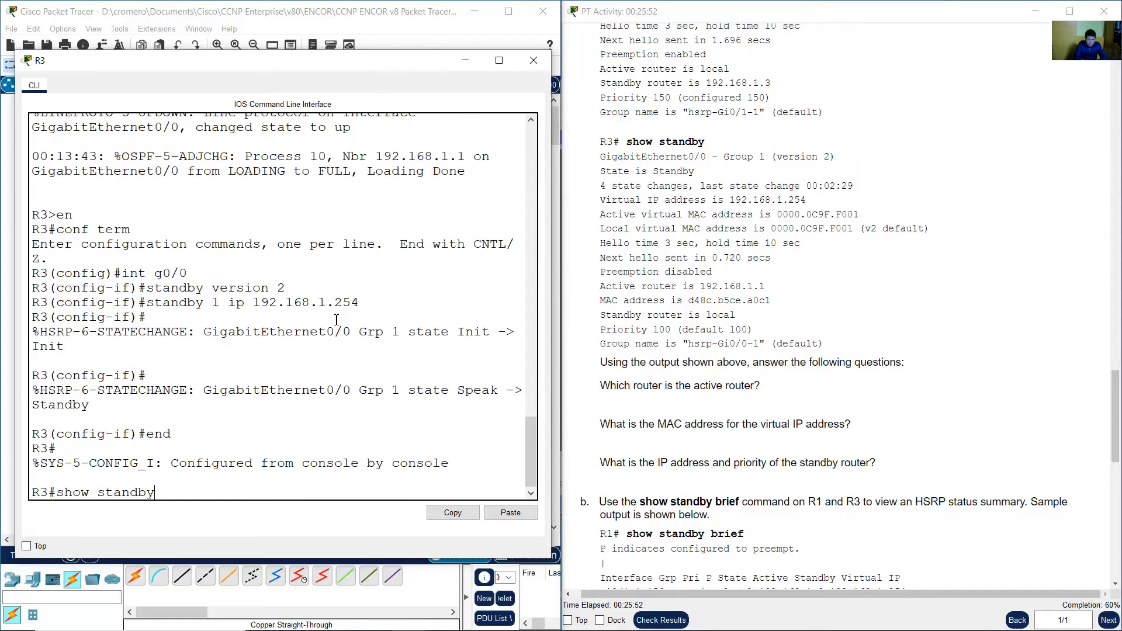
text(andby)
key(Return)
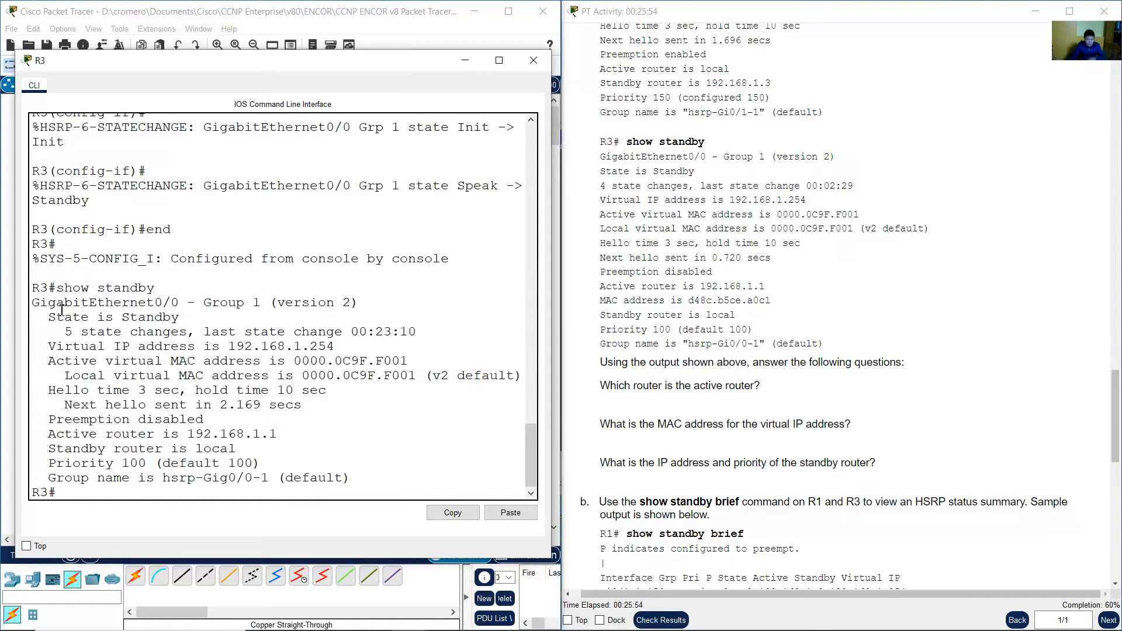
Examine R3's HSRP output for interface, group, state, virtual IP and active virtual MAC address.
drag(57, 303, 210, 304)
click(366, 13)
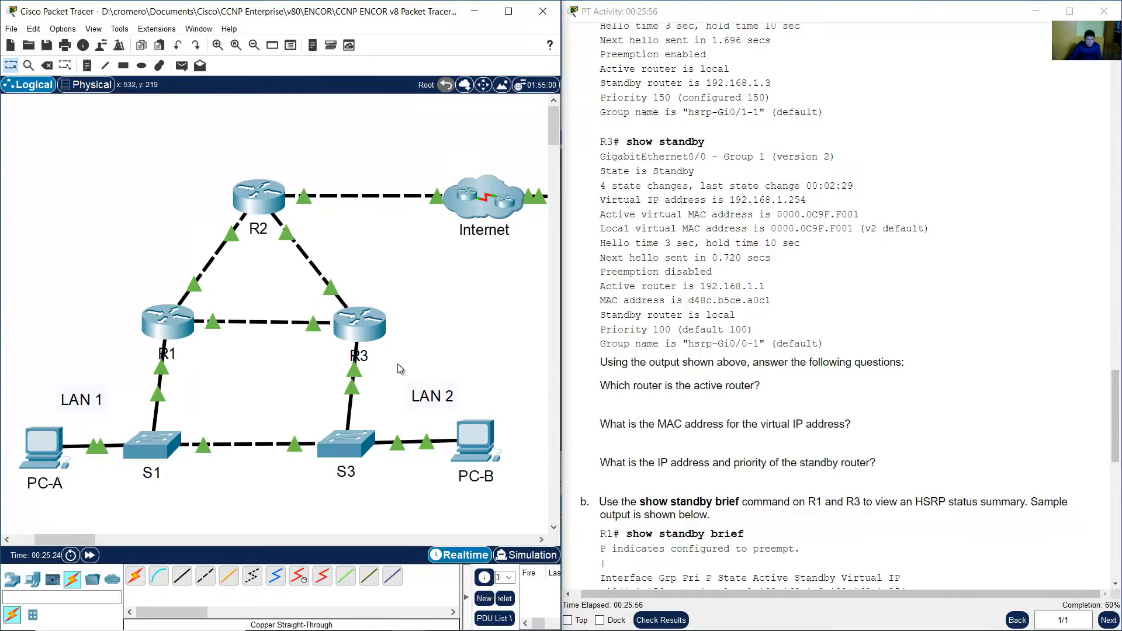
mouse_move(353, 374)
click(362, 324)
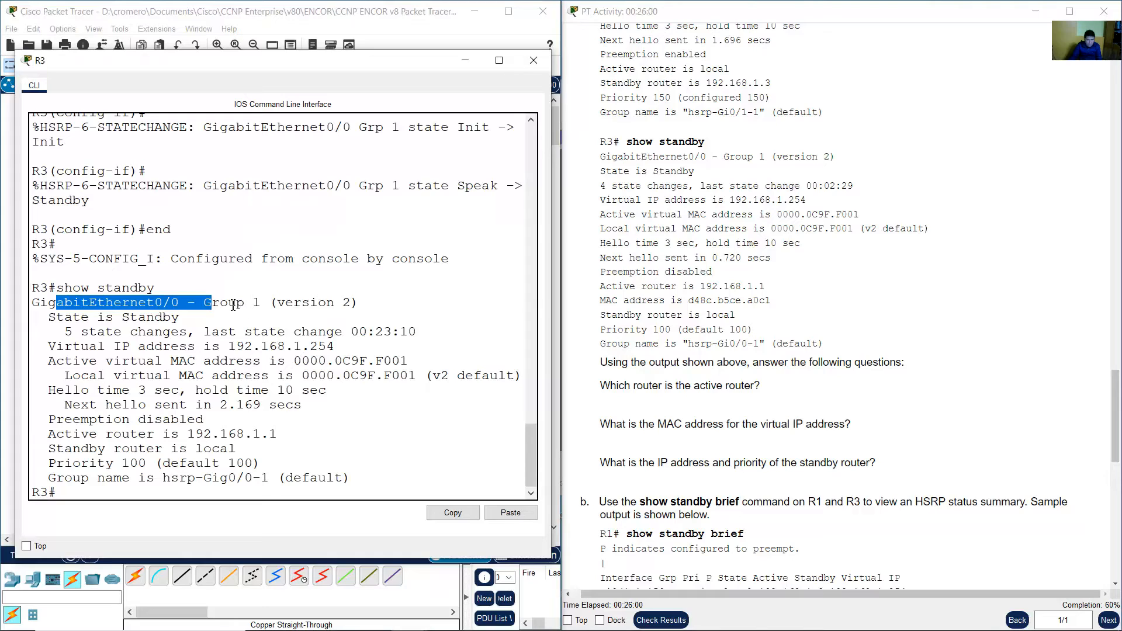
drag(229, 302, 357, 303)
drag(50, 317, 330, 348)
click(154, 316)
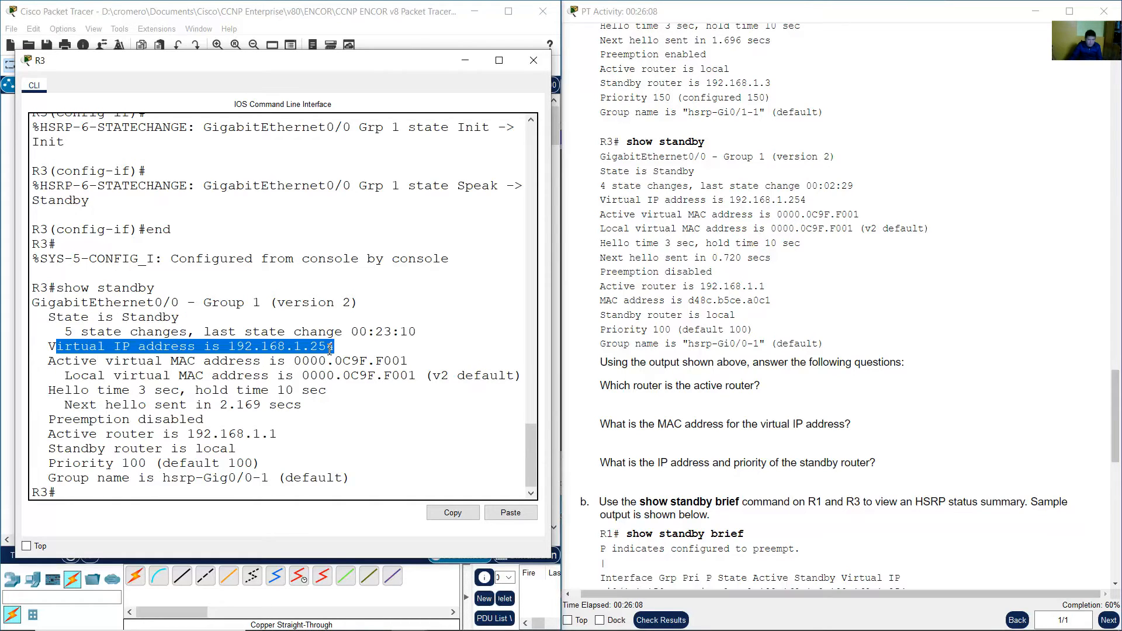
drag(56, 360, 409, 366)
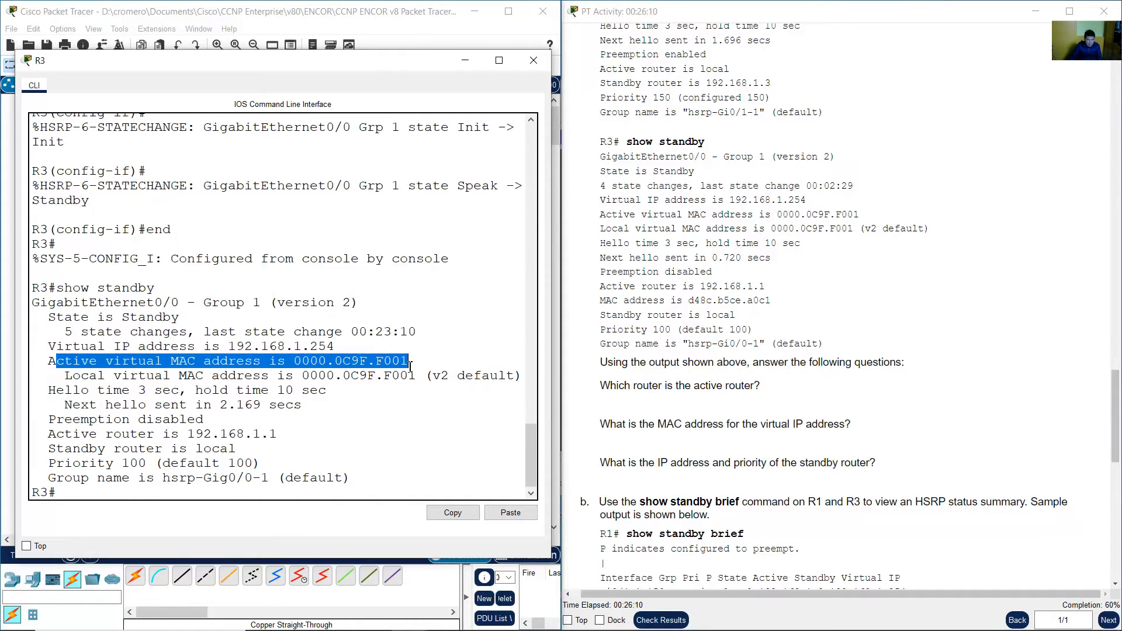
Place R3's CLI beside R1's and compare the active virtual MAC address reported by both routers.
drag(332, 62, 856, 75)
click(162, 327)
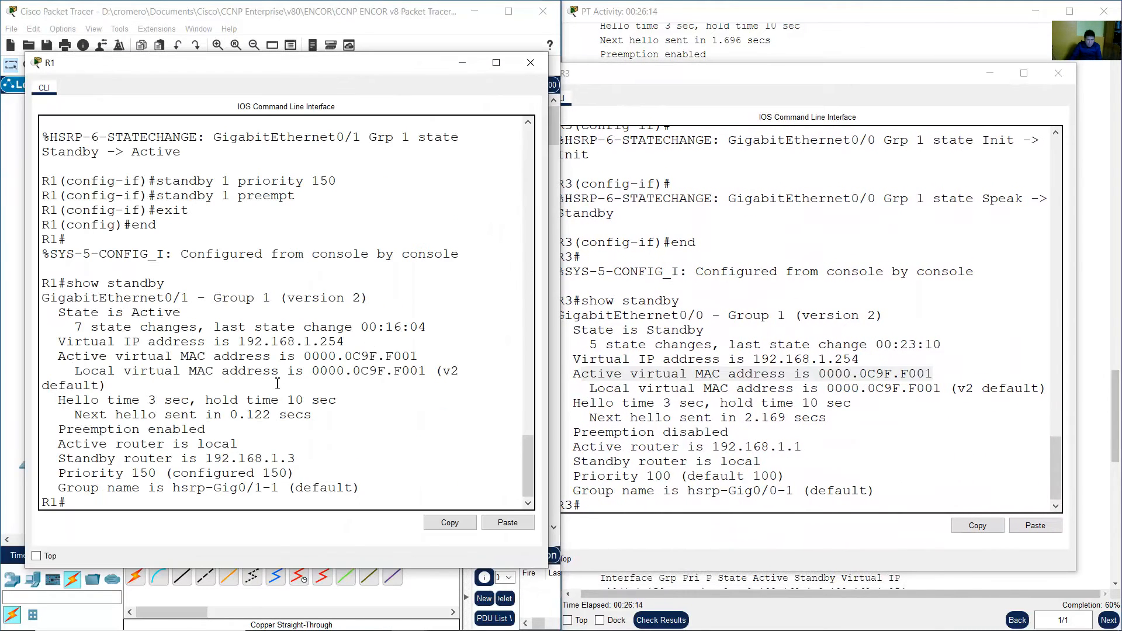
drag(290, 362, 412, 355)
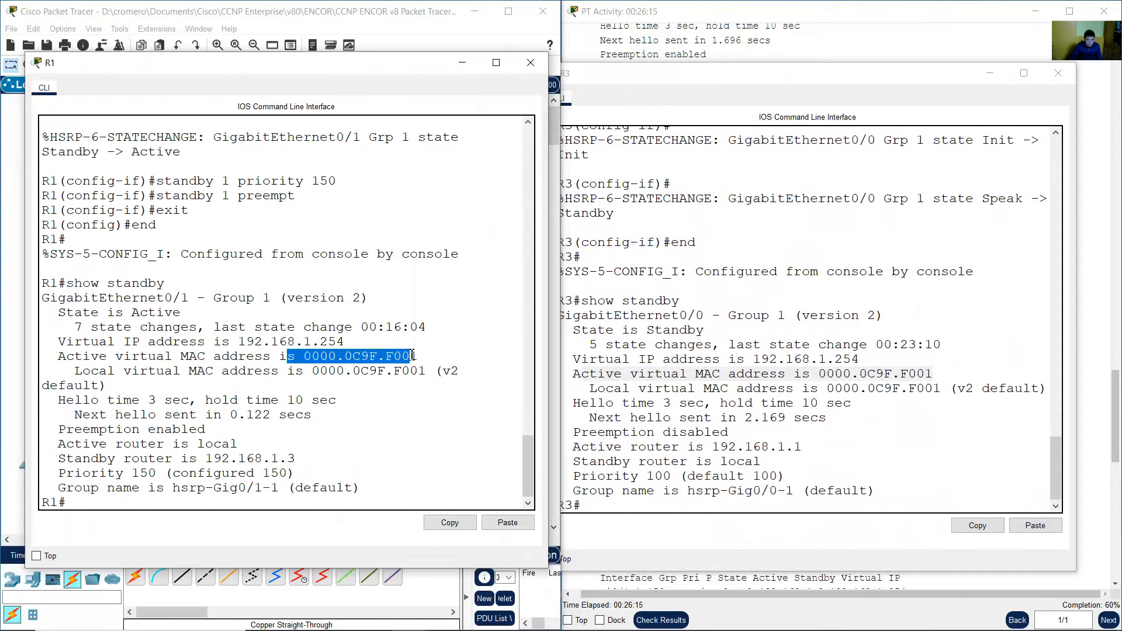
click(789, 360)
drag(819, 374, 936, 378)
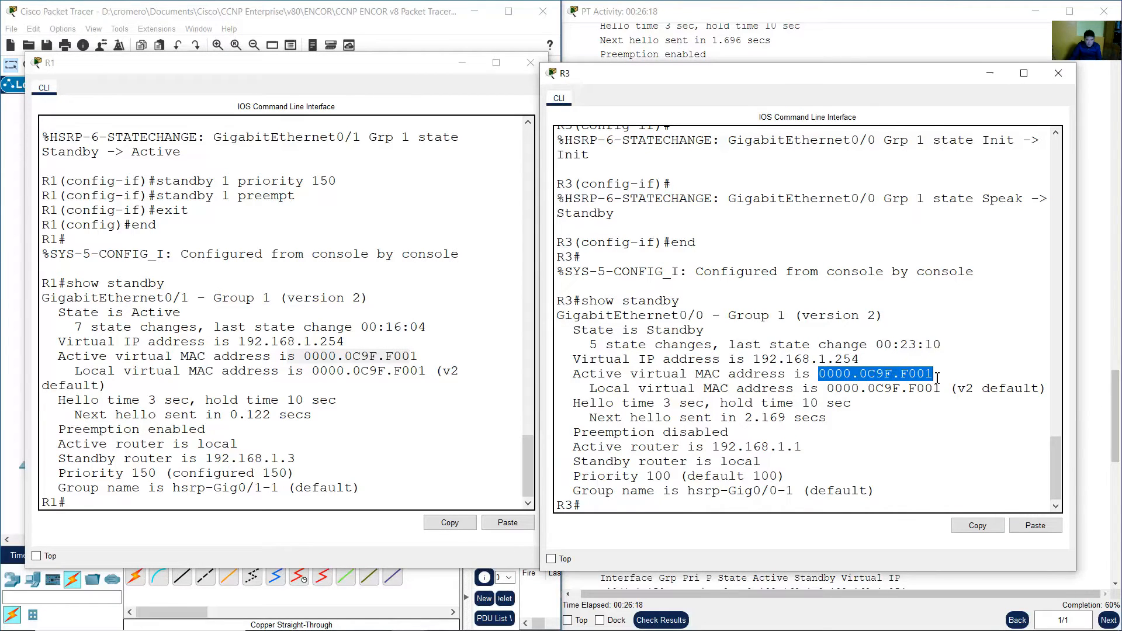
drag(427, 357, 41, 357)
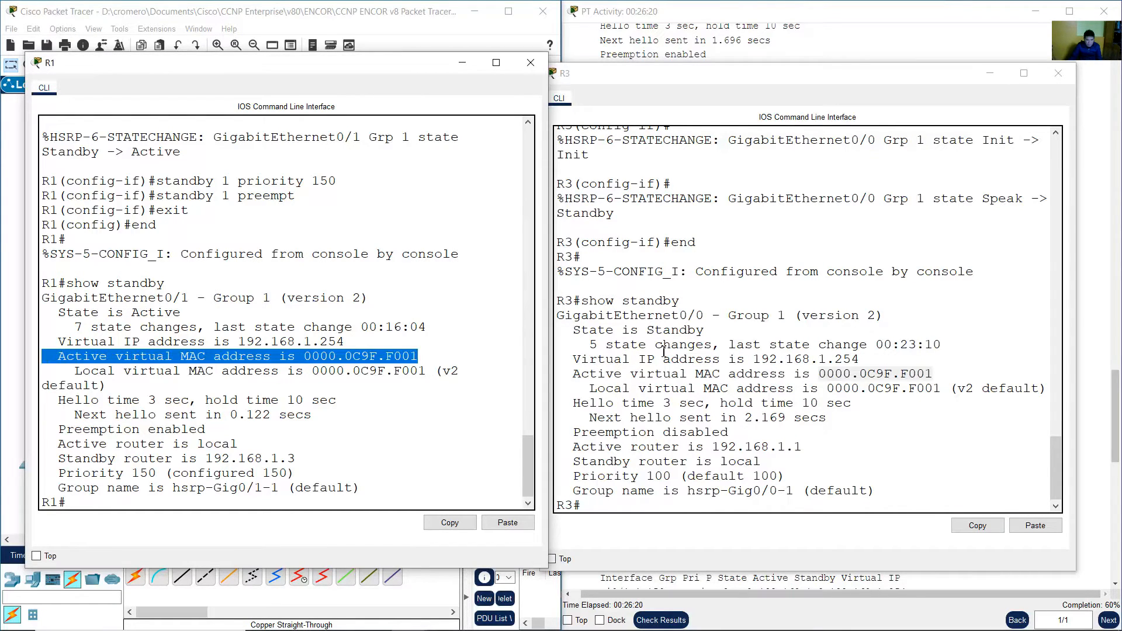
click(579, 375)
drag(578, 375, 938, 376)
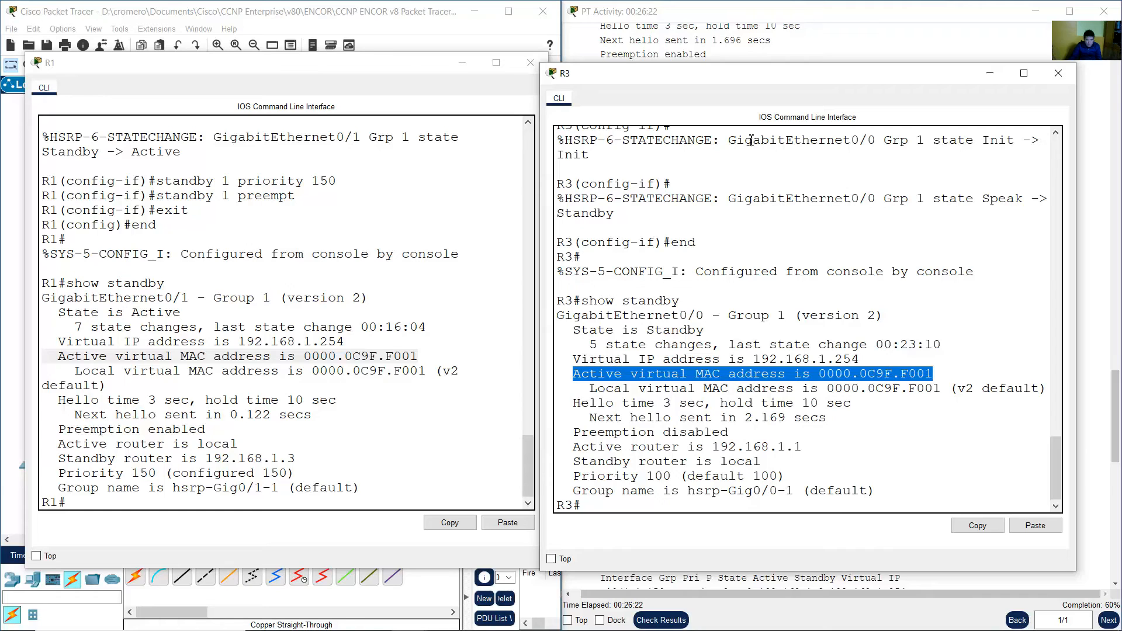
Examine R3's local virtual MAC, preemption and active router lines in its HSRP output.
drag(590, 390, 674, 392)
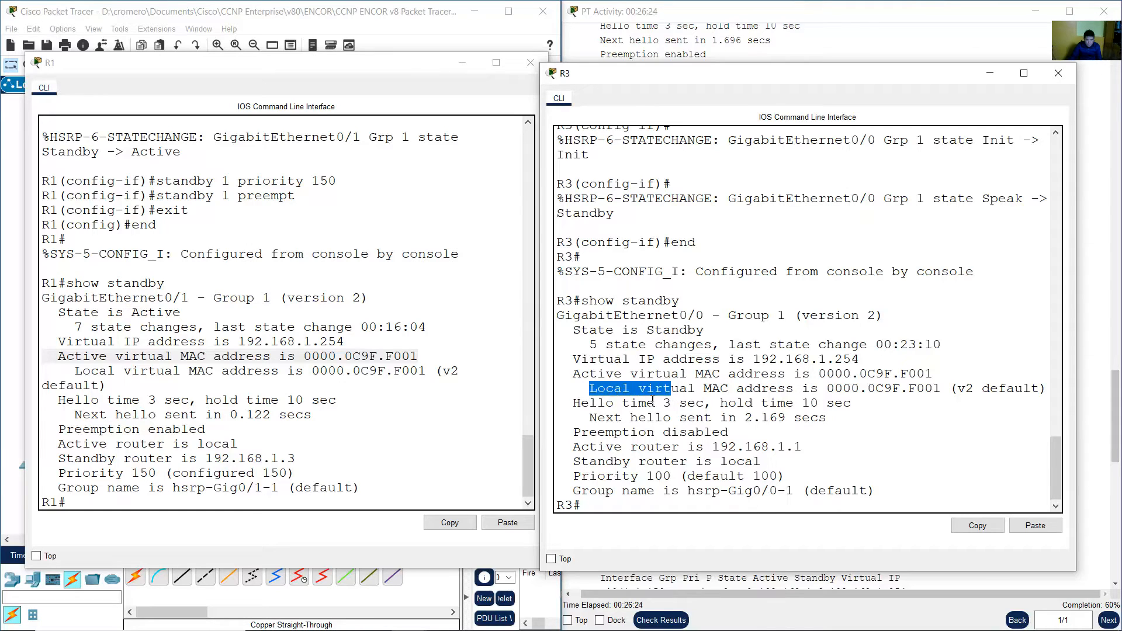
click(622, 404)
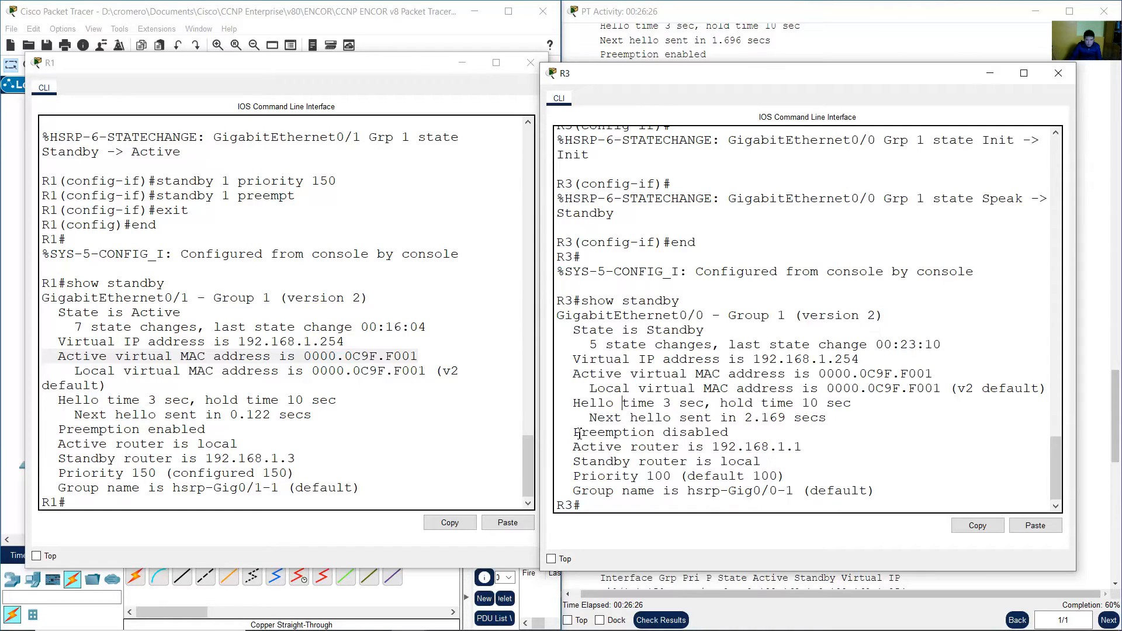
drag(579, 433, 729, 433)
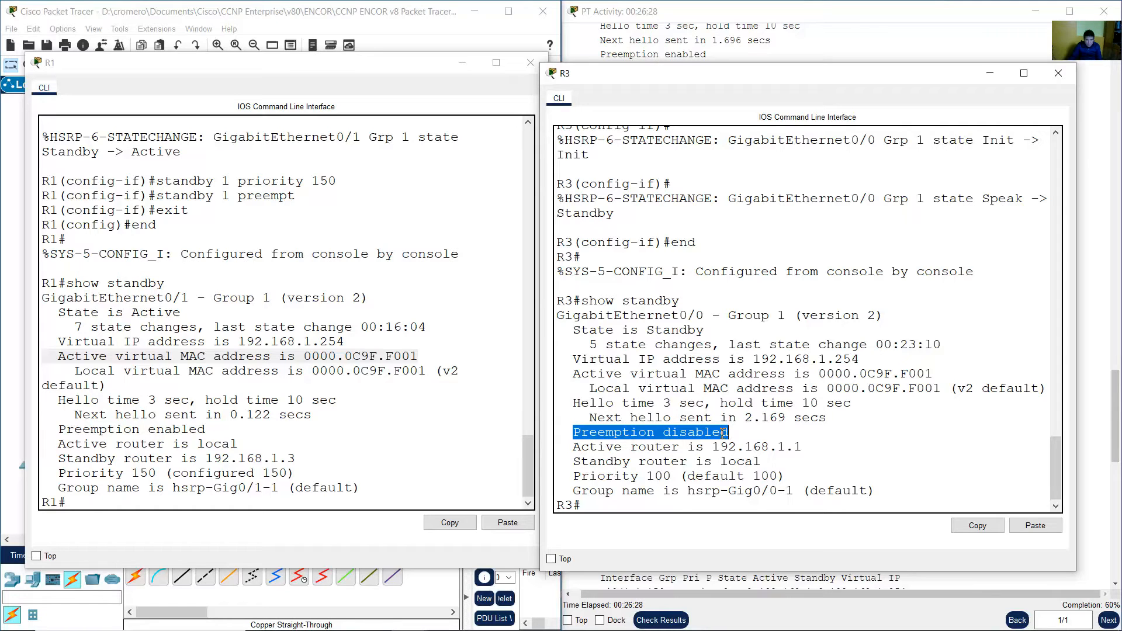
drag(578, 453, 816, 447)
click(769, 450)
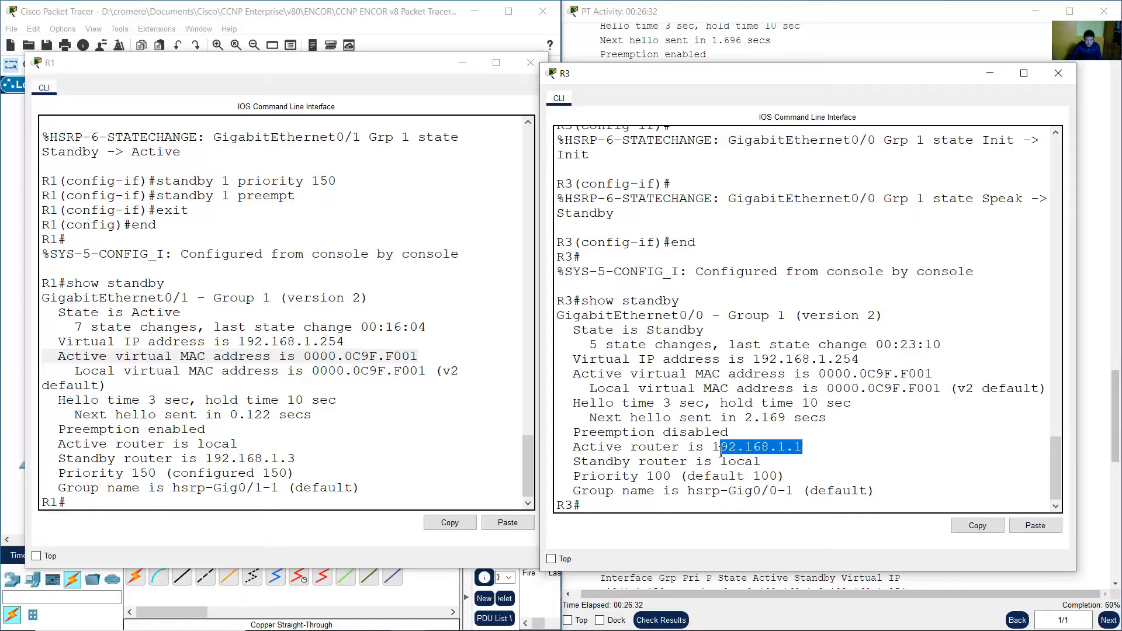
Scroll the instructions back to the addressing table and look up R1's interface addresses.
click(1117, 389)
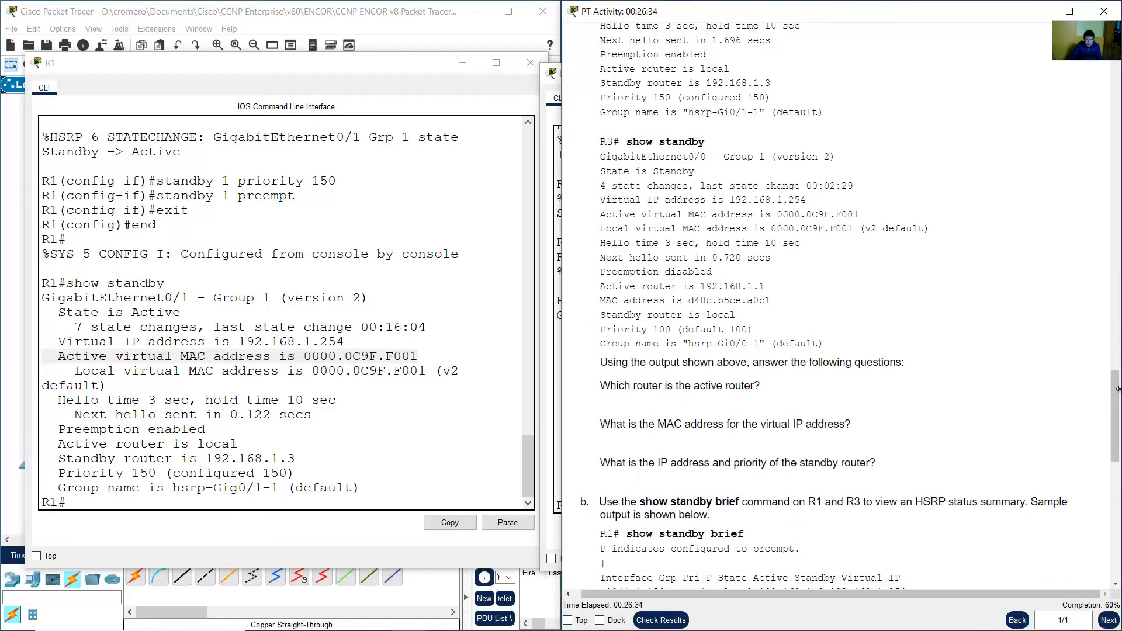
drag(1116, 389, 1116, 78)
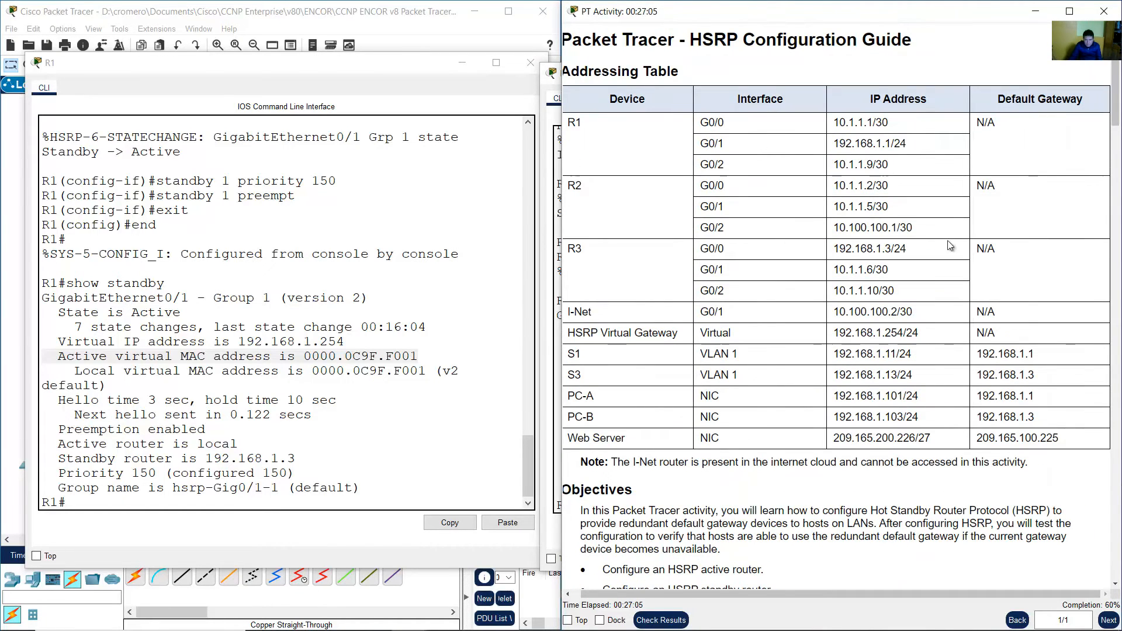
double_click(576, 122)
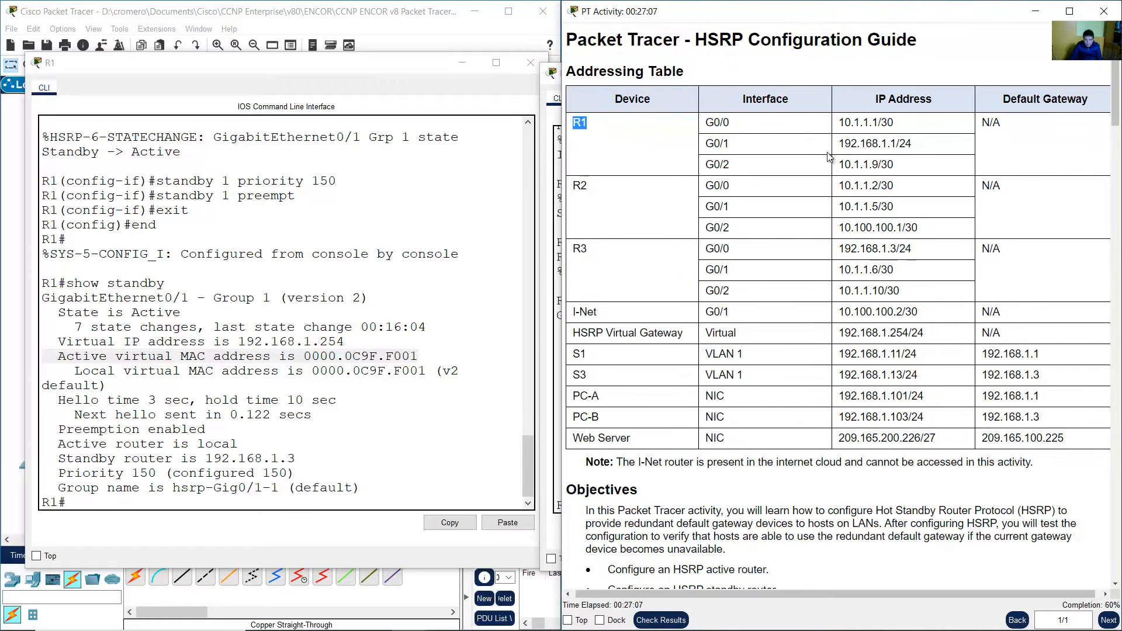
Compare R1's G0/1 address in the addressing table with R3's state, active router and priority lines.
drag(839, 143, 923, 150)
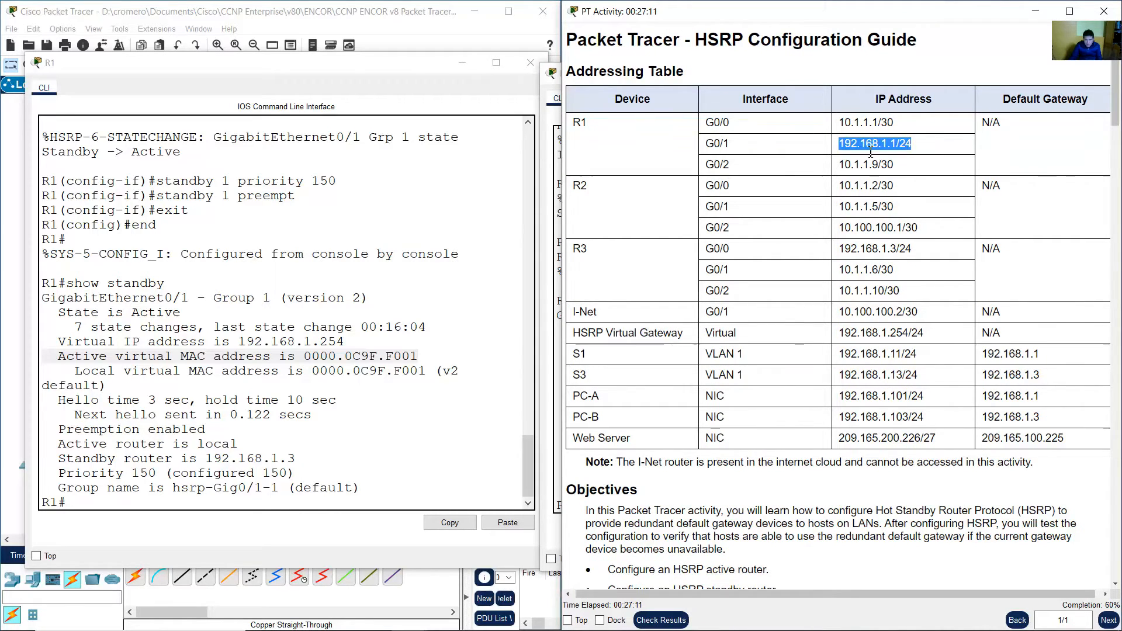
click(555, 215)
double_click(757, 446)
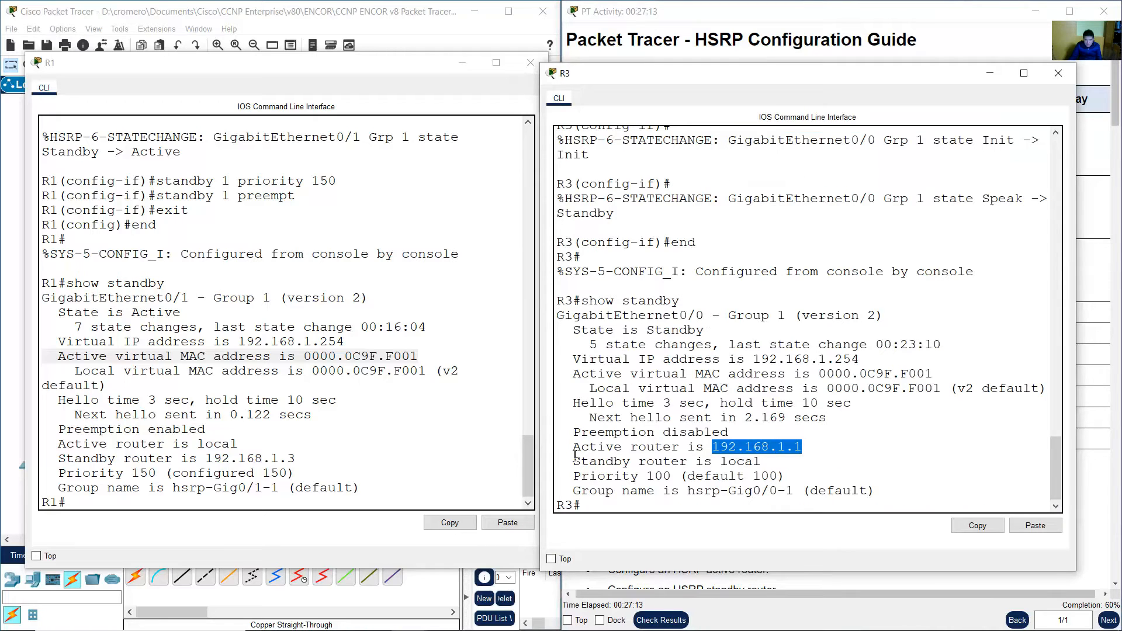
drag(579, 449, 802, 448)
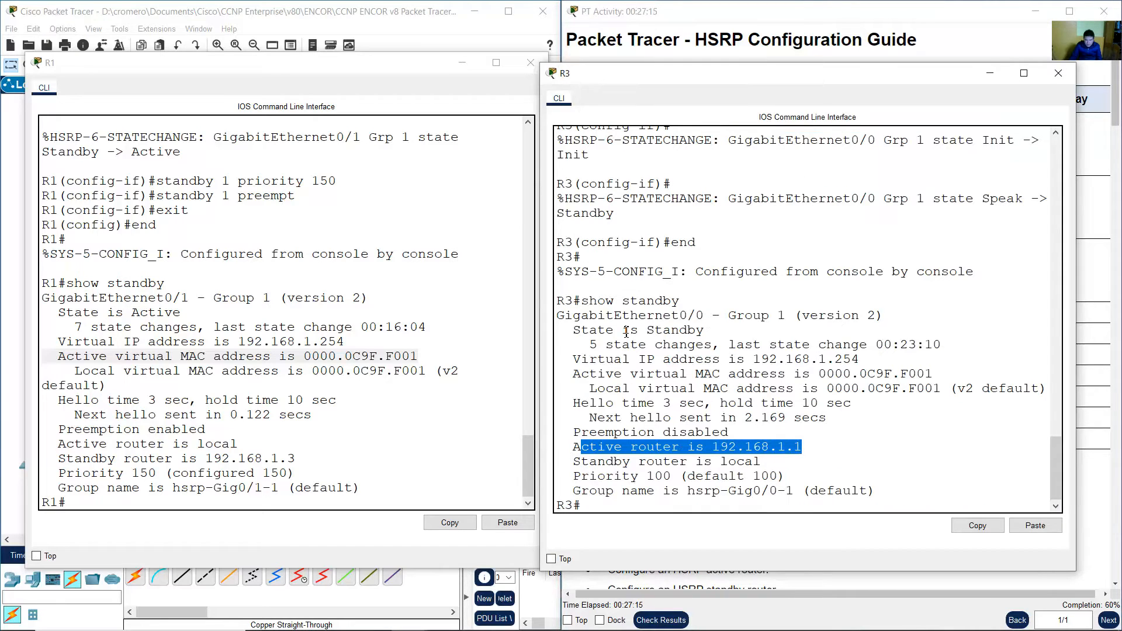
drag(580, 331, 704, 330)
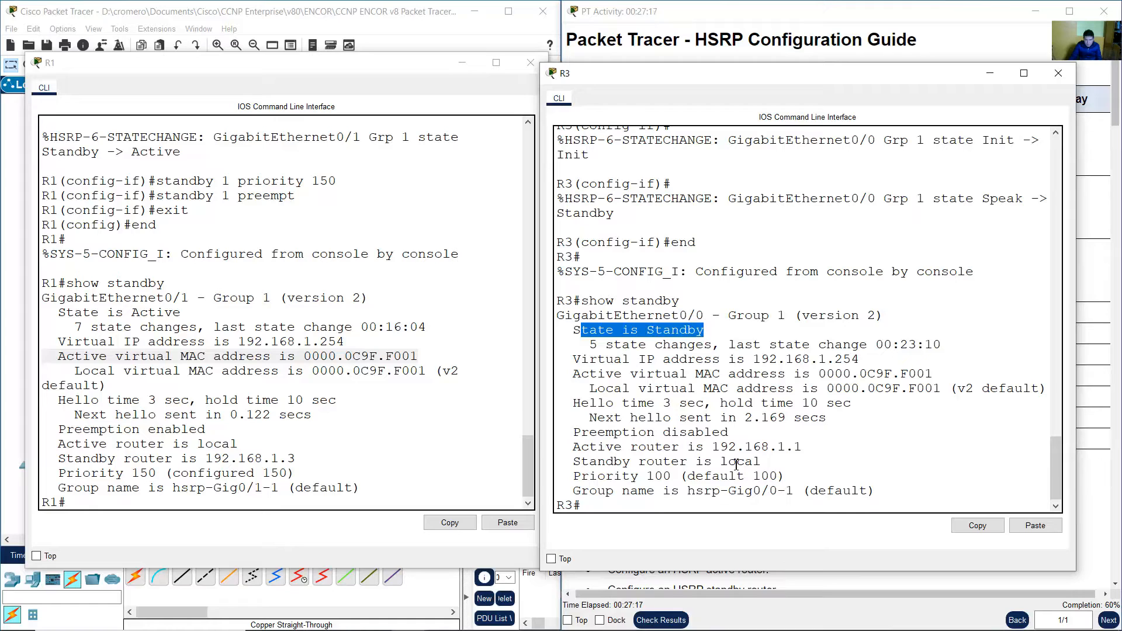
click(609, 461)
drag(573, 476, 785, 478)
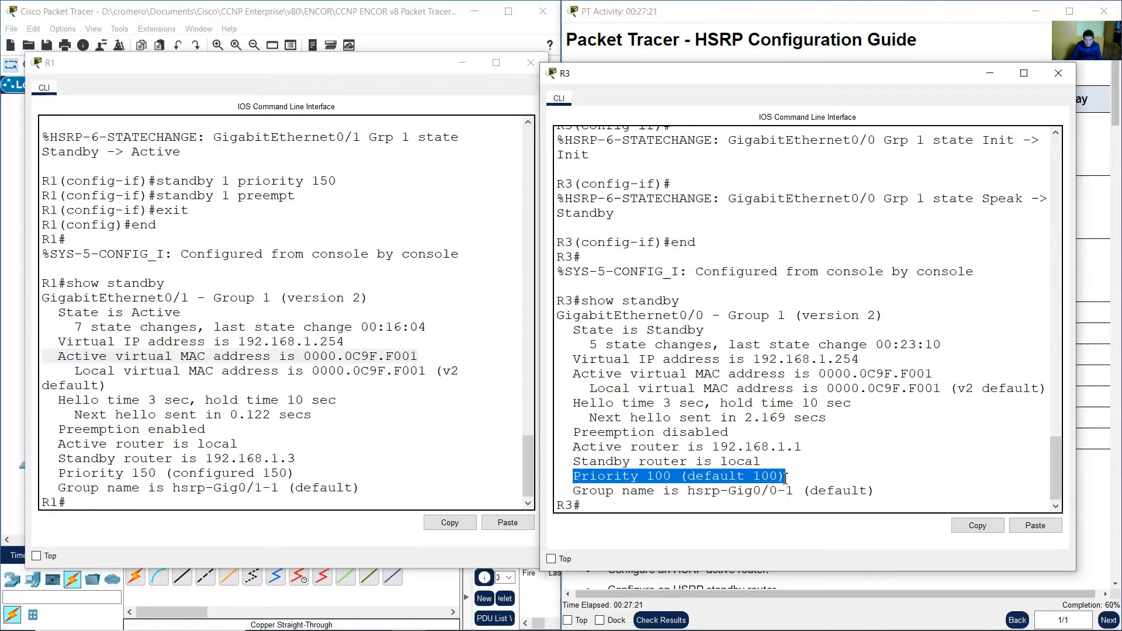
click(852, 34)
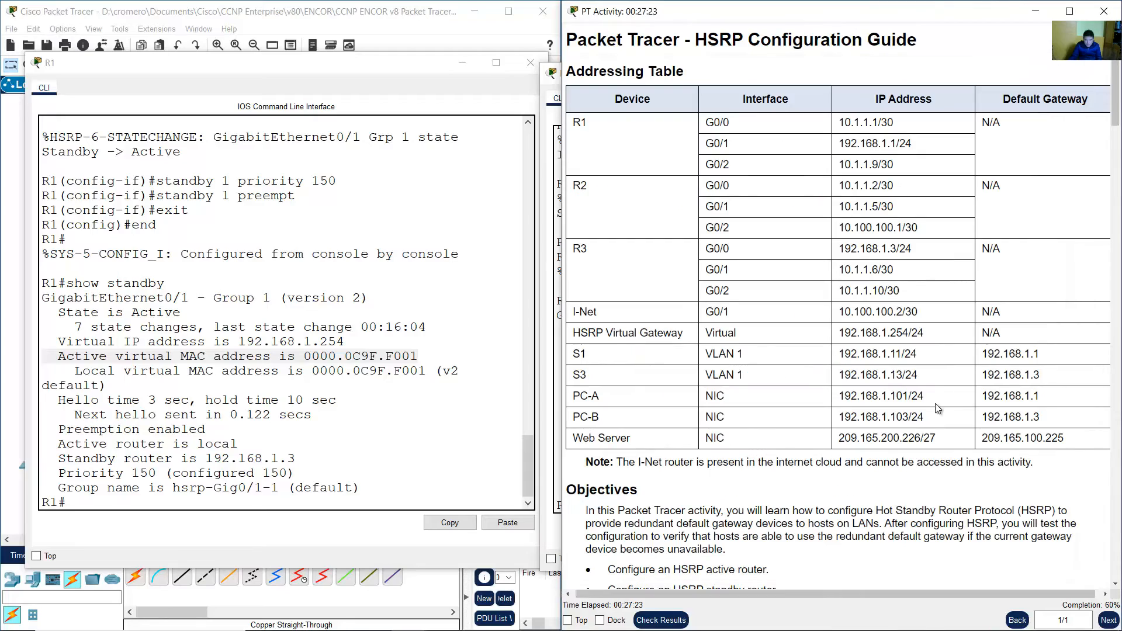
Scroll the instructions to the HSRP questions and find R1's state to identify the active router.
drag(1116, 86, 1114, 465)
scroll(903, 314, up, 2)
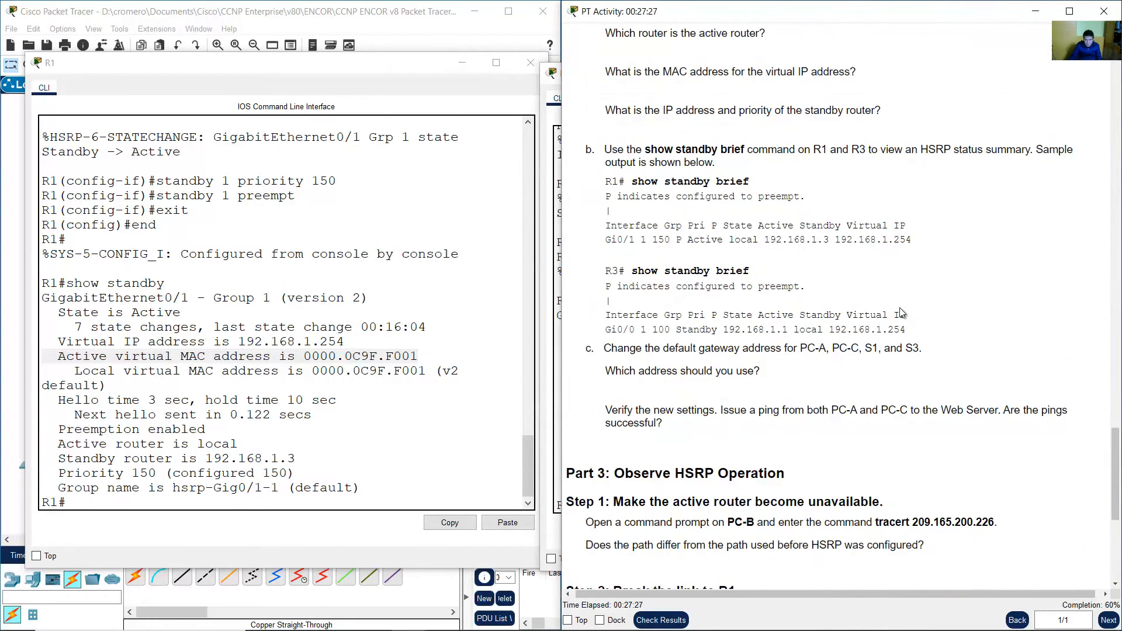
scroll(612, 149, up, 4)
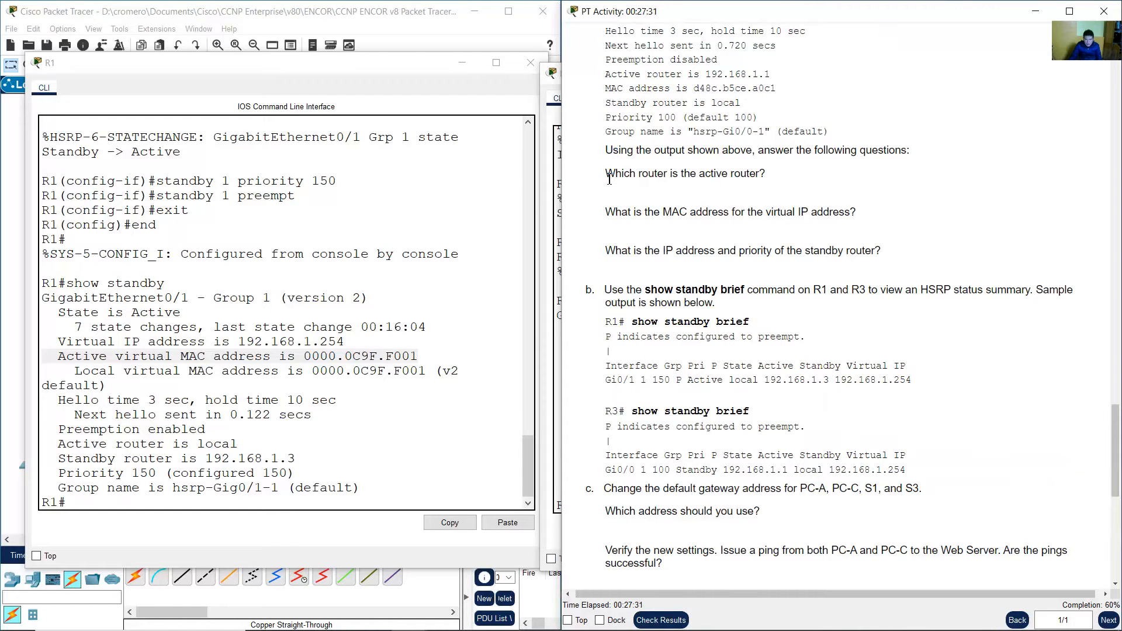
drag(606, 175, 755, 174)
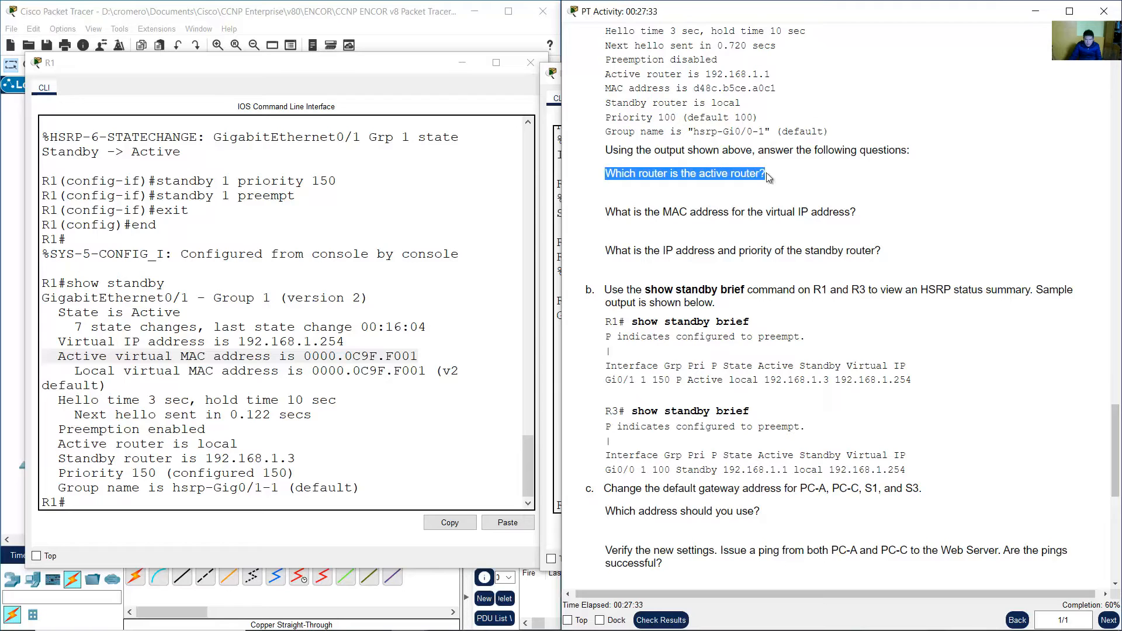
click(234, 333)
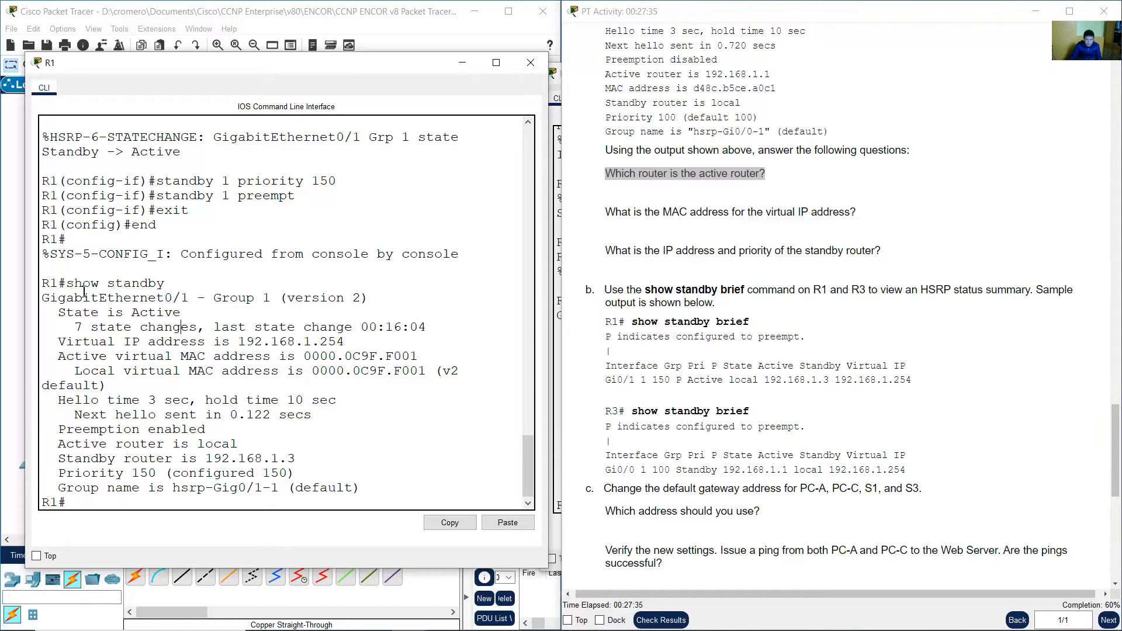
drag(75, 287, 197, 313)
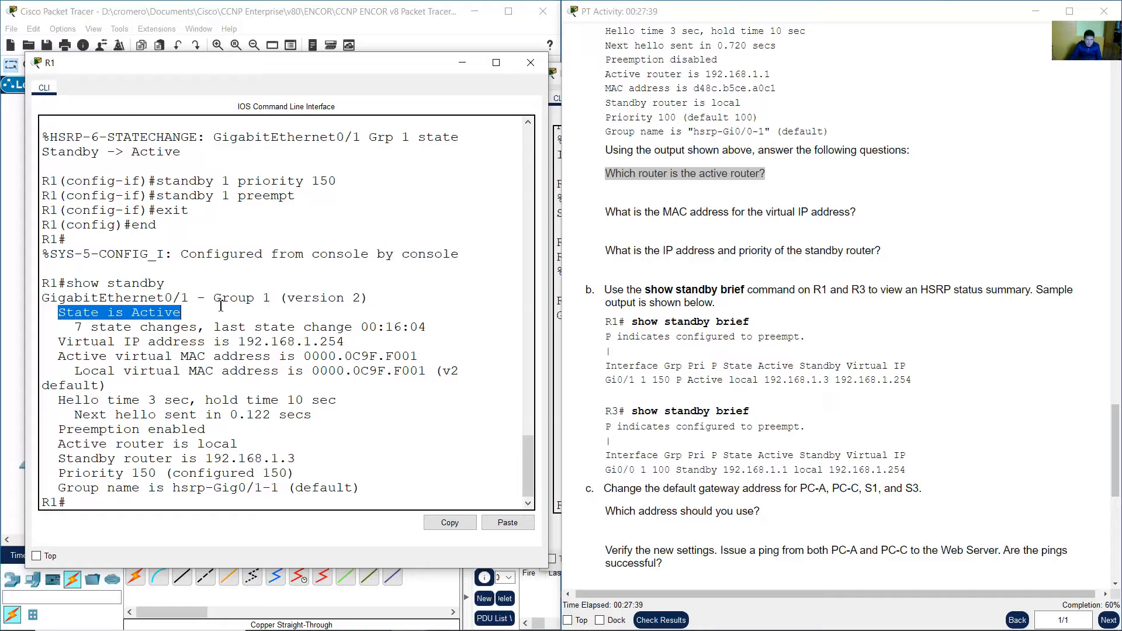
Find the virtual IP address and active virtual MAC address in both R1's and R3's HSRP output.
drag(603, 216, 861, 217)
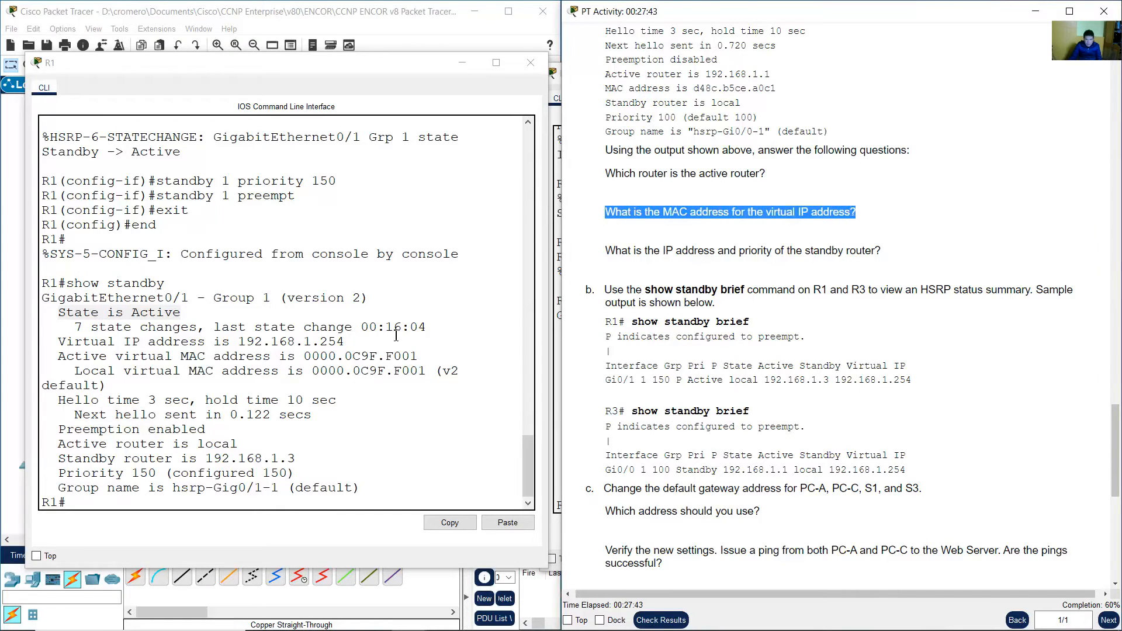
click(224, 358)
drag(303, 357, 420, 357)
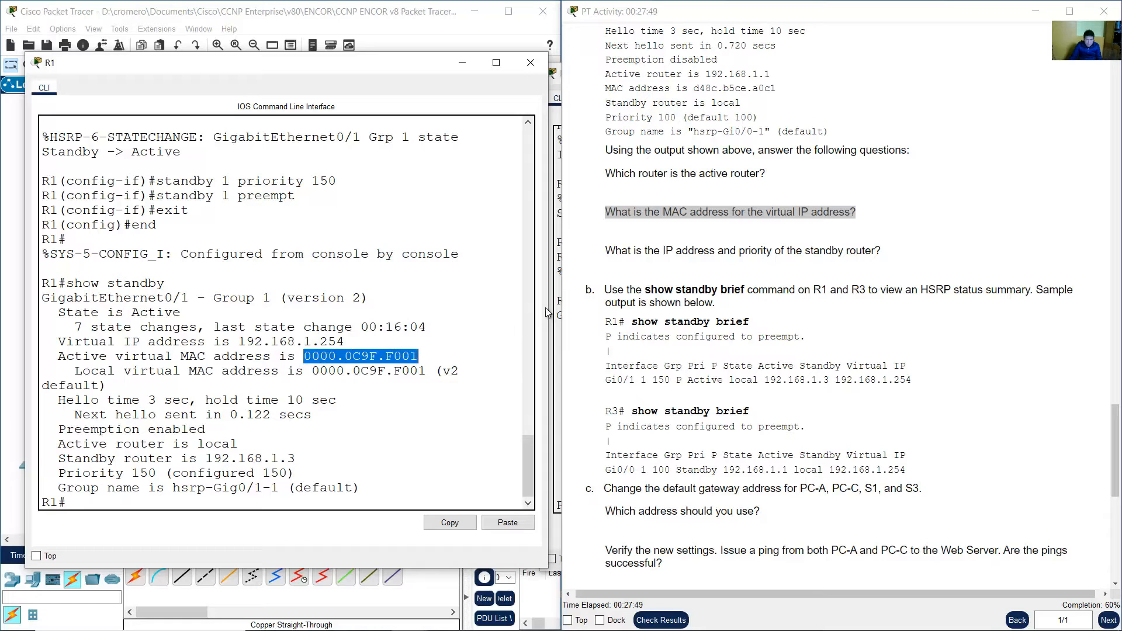
click(557, 200)
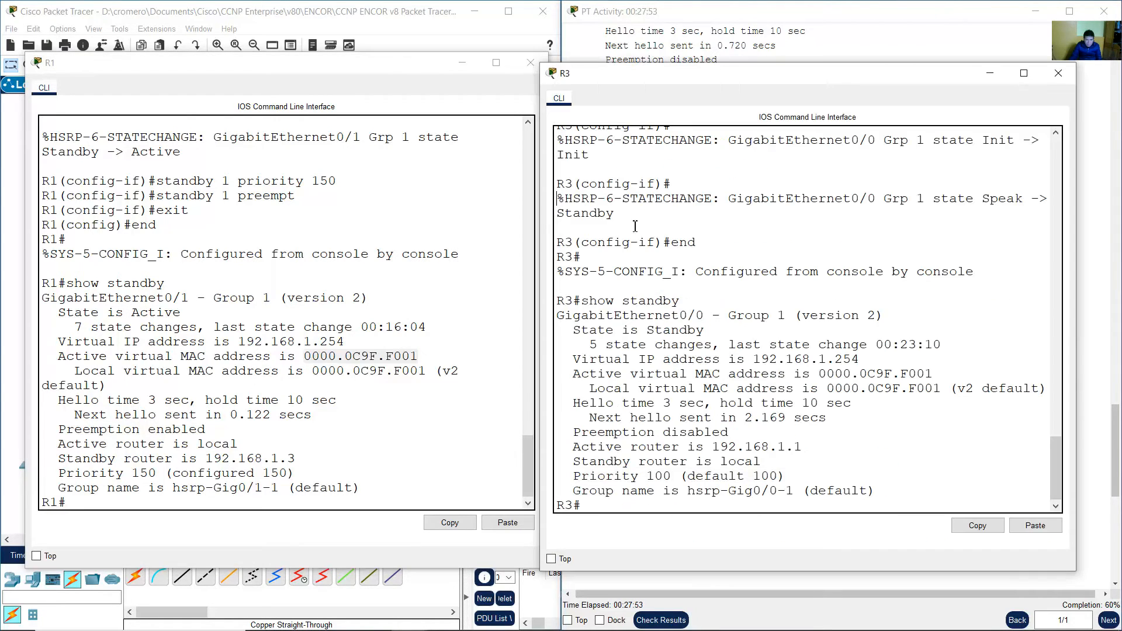
drag(820, 374, 939, 374)
click(939, 374)
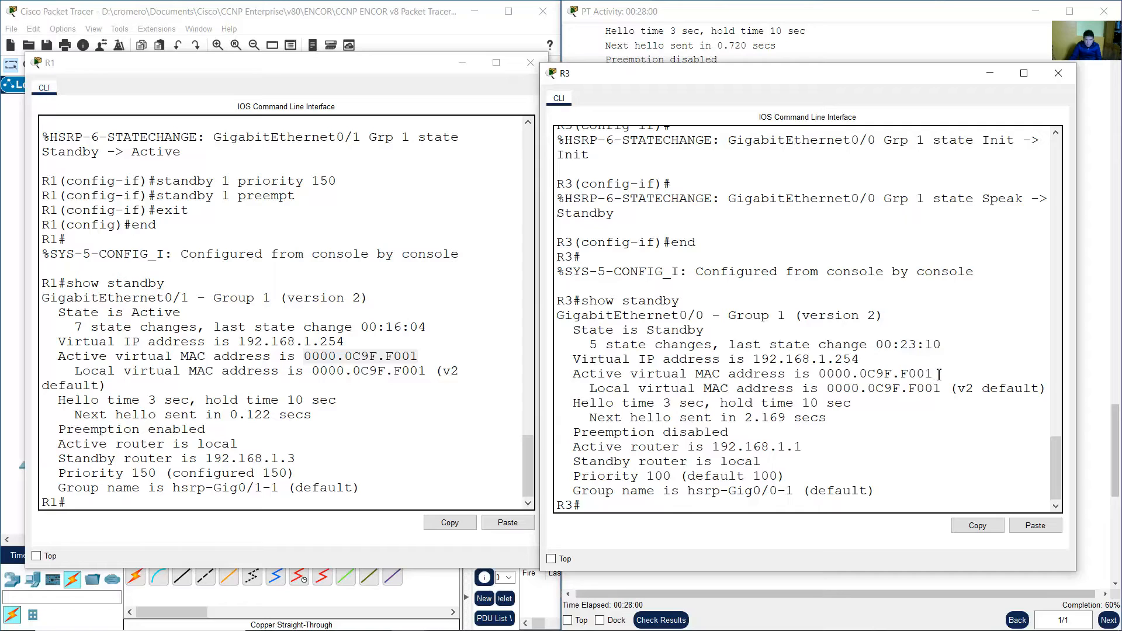
click(865, 16)
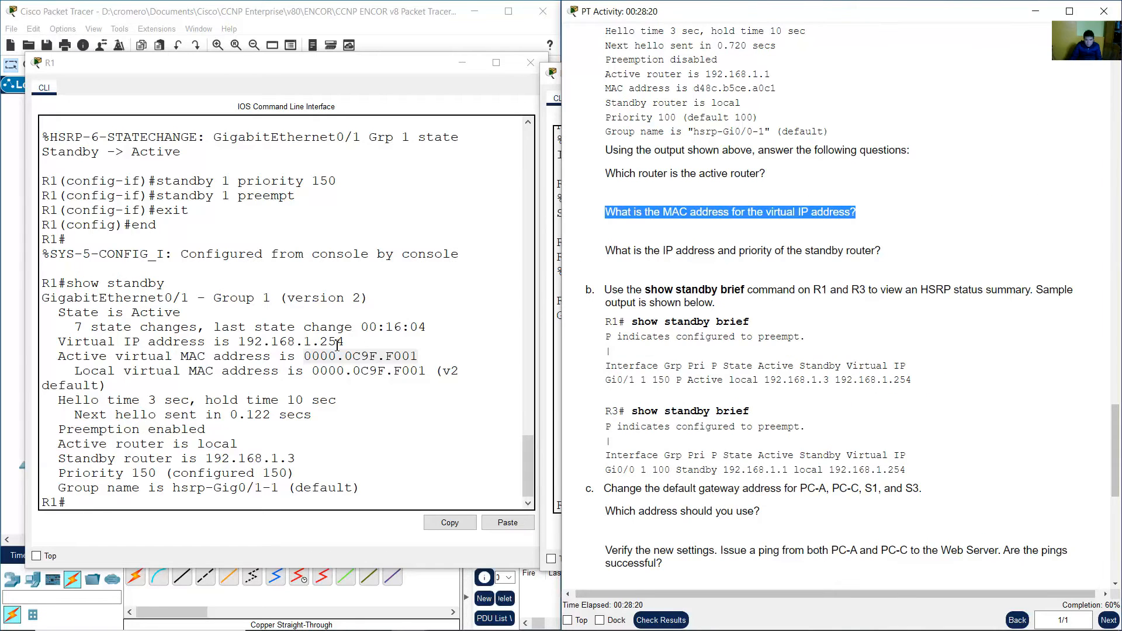
click(303, 343)
drag(240, 342, 347, 339)
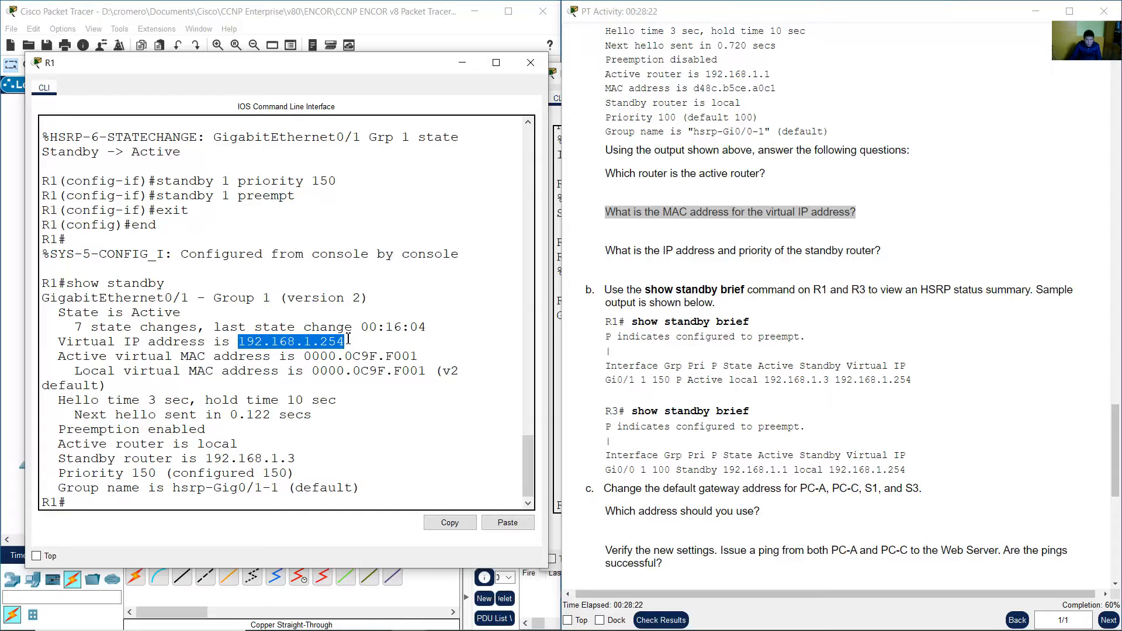
click(257, 342)
drag(239, 342, 422, 357)
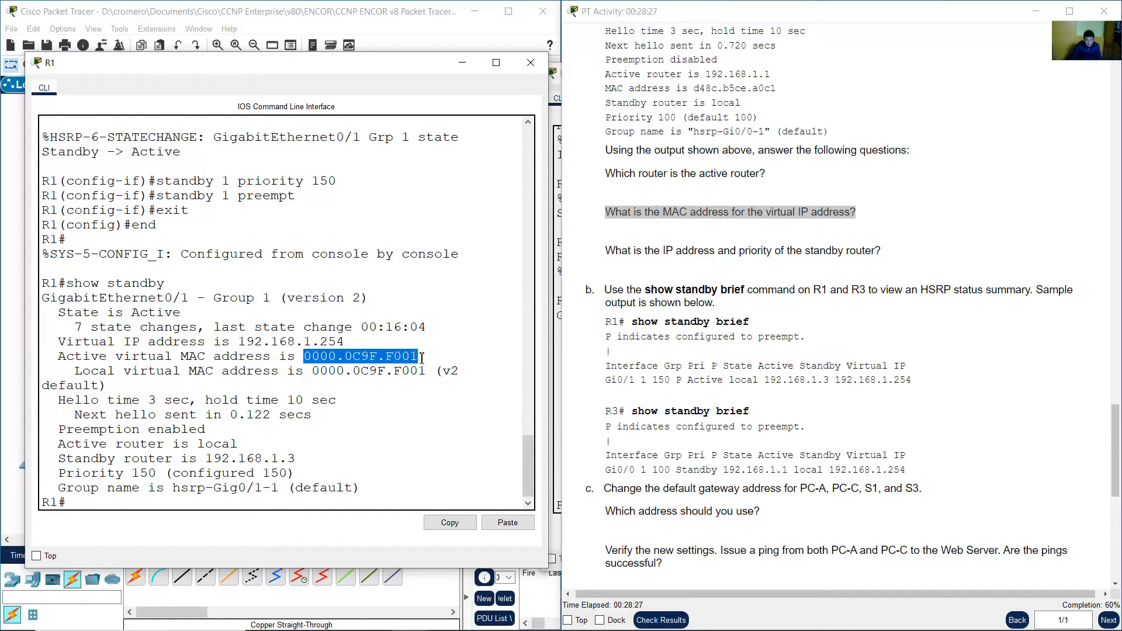
click(558, 287)
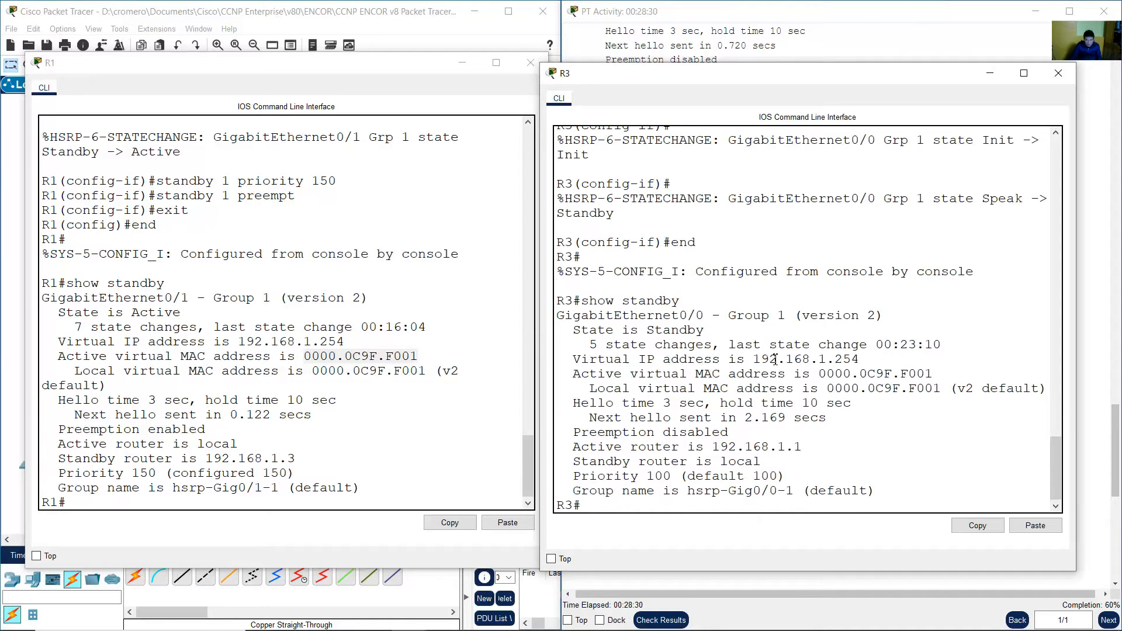
drag(753, 358, 936, 373)
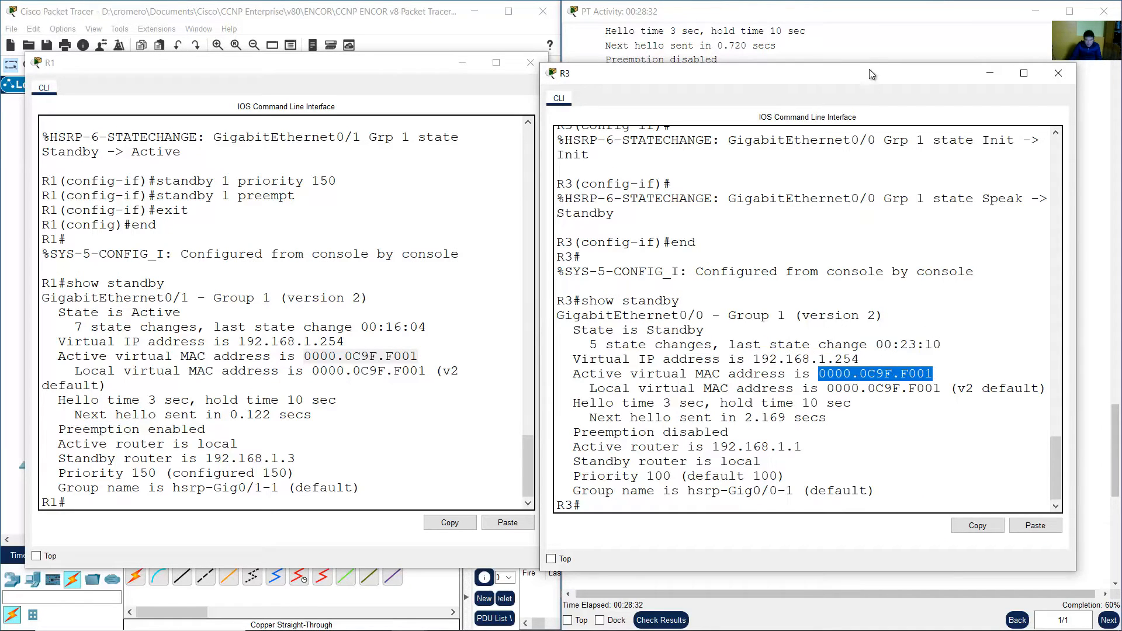
click(872, 47)
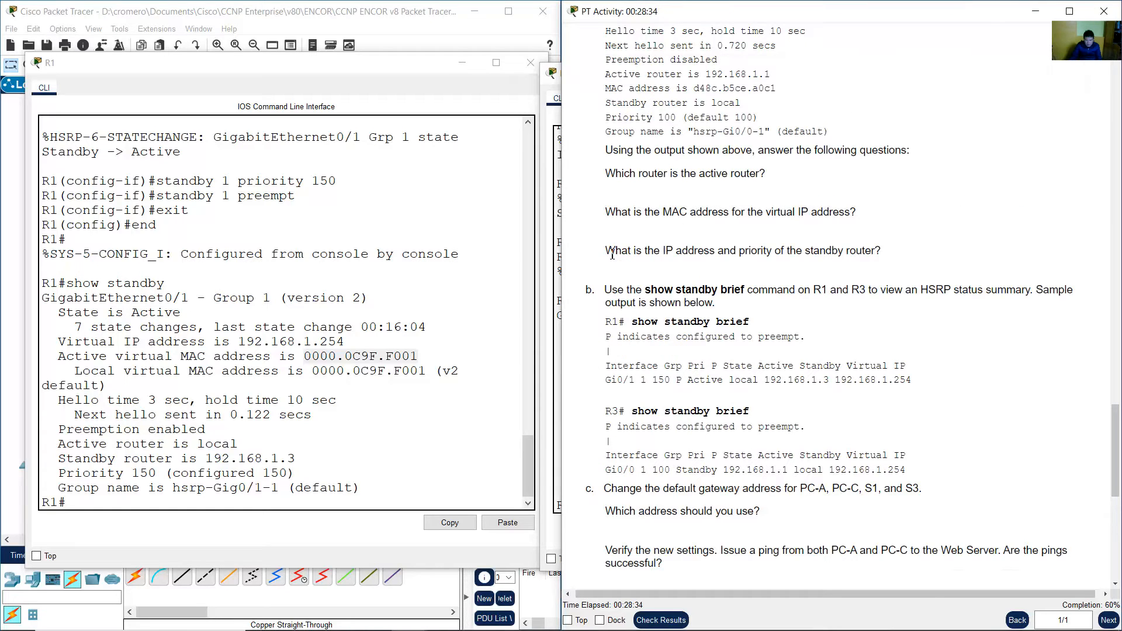
Locate the standby router's IP address in R1's output and the priority in R3's output.
drag(612, 254, 884, 253)
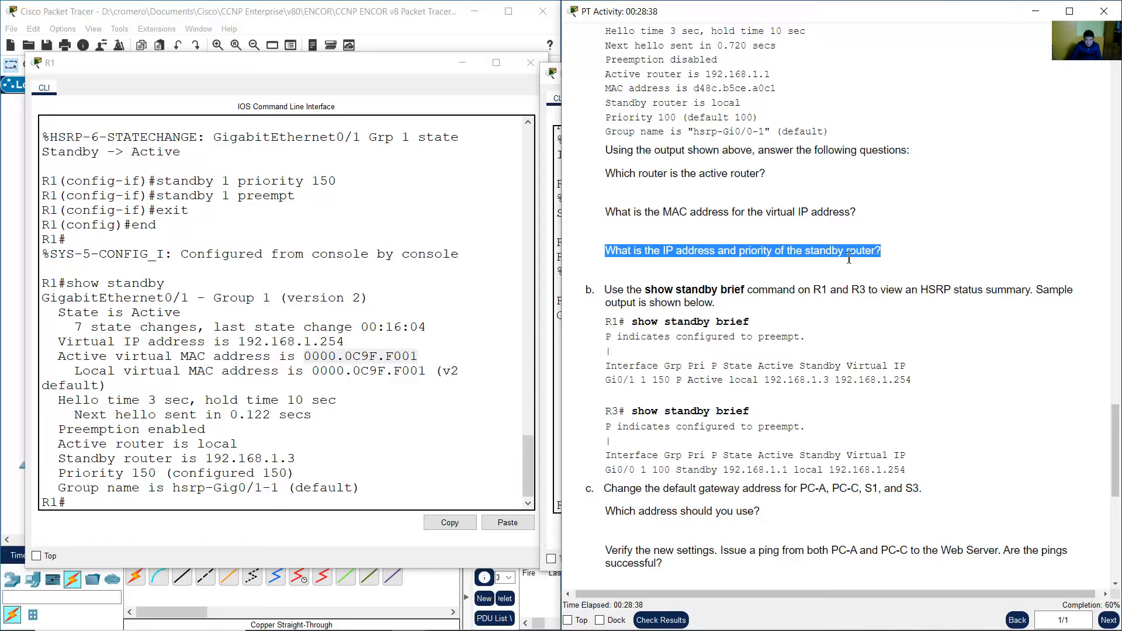
click(556, 334)
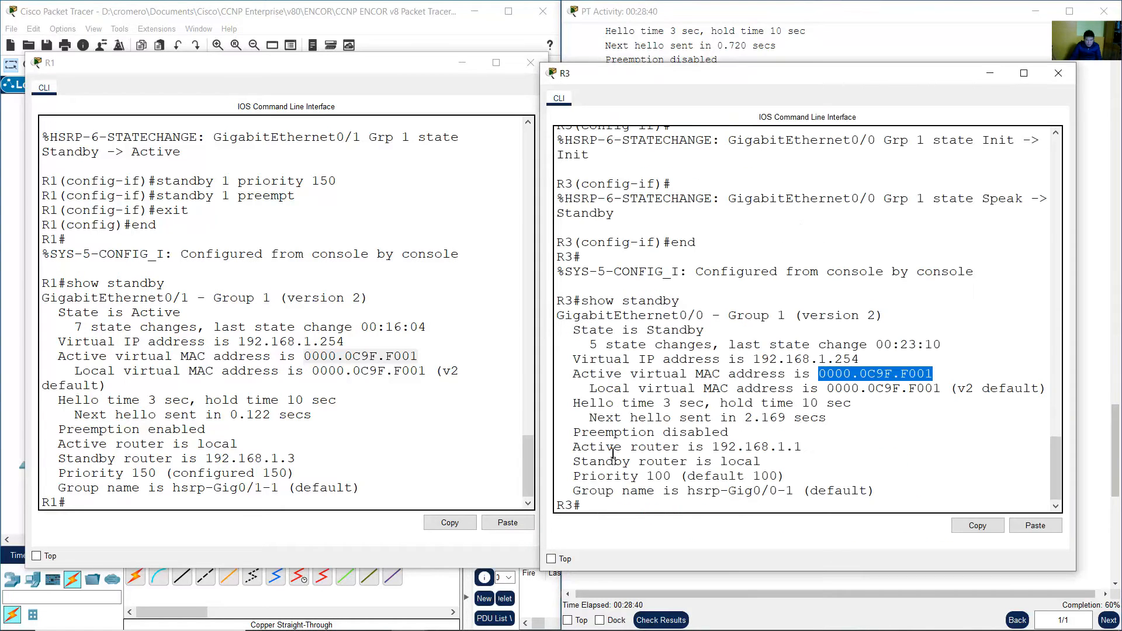
drag(589, 508, 544, 507)
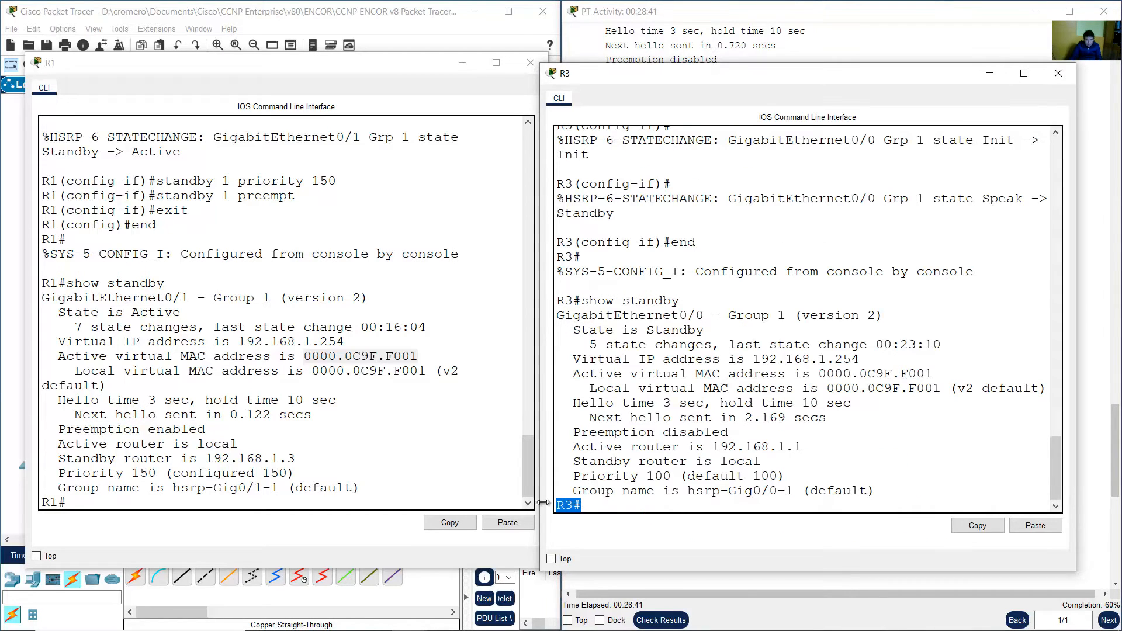
click(704, 347)
drag(207, 458, 299, 458)
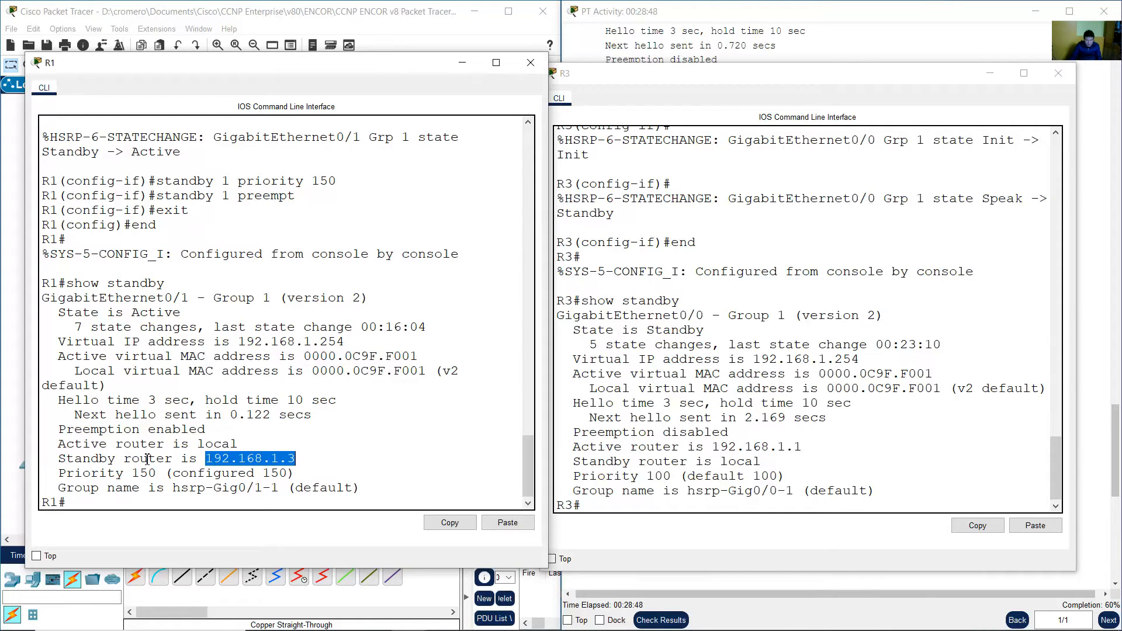
drag(50, 459, 292, 463)
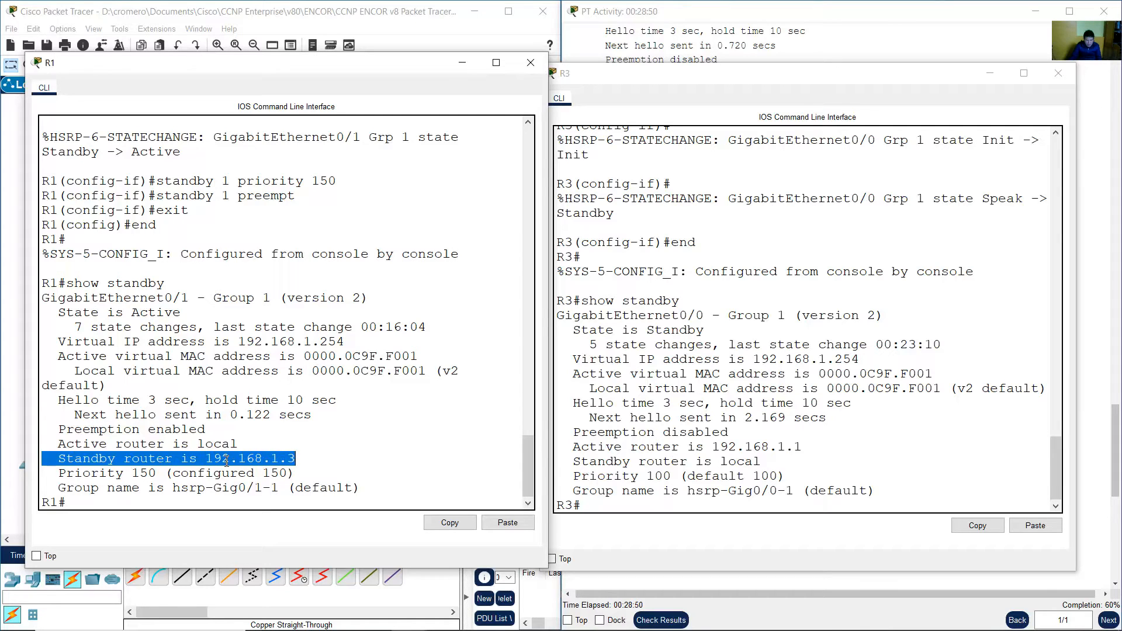
drag(198, 458, 324, 460)
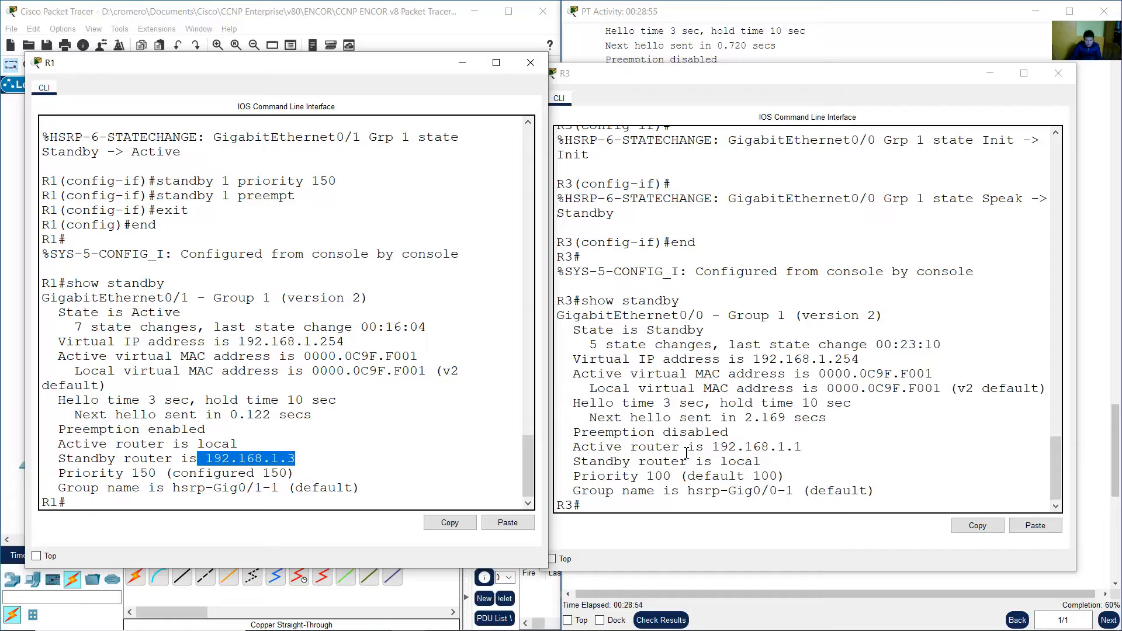
click(705, 462)
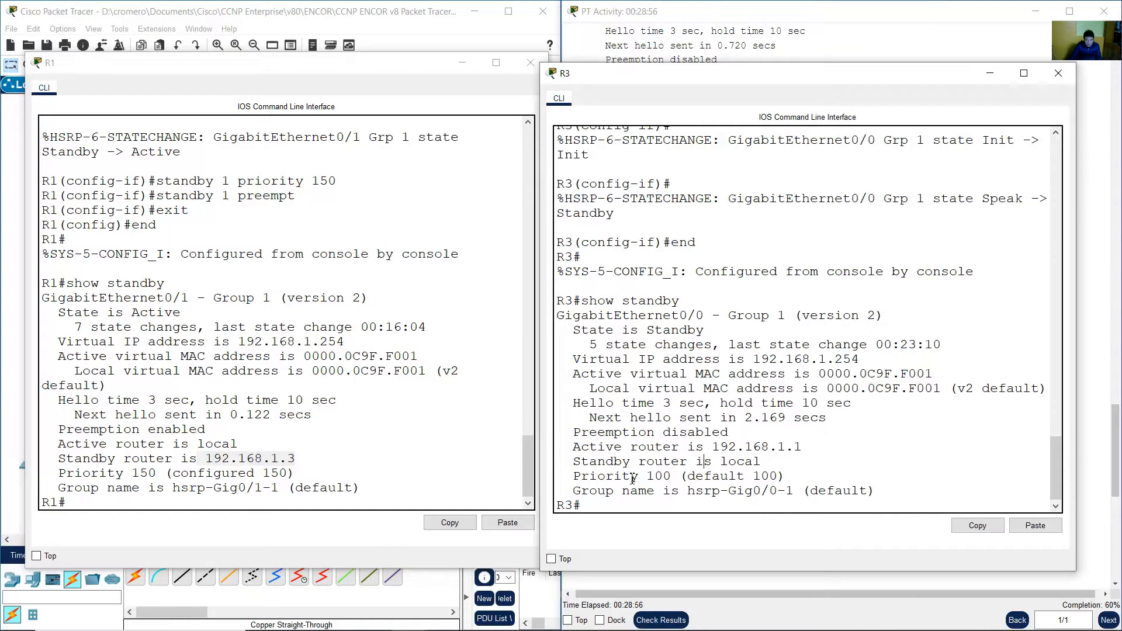
drag(571, 476, 791, 477)
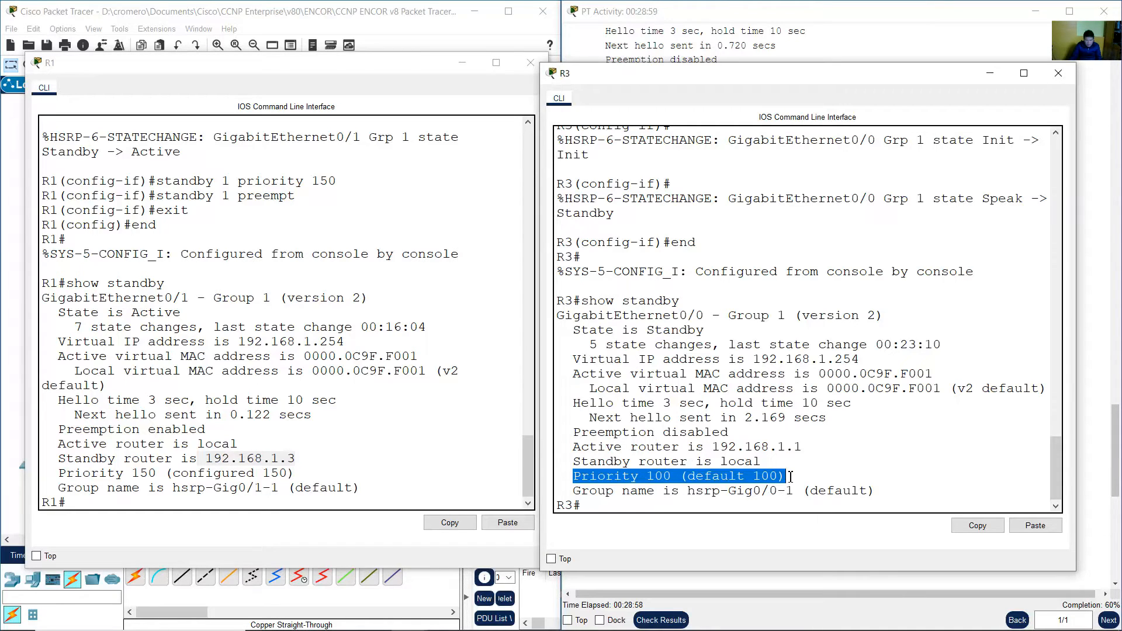
click(858, 39)
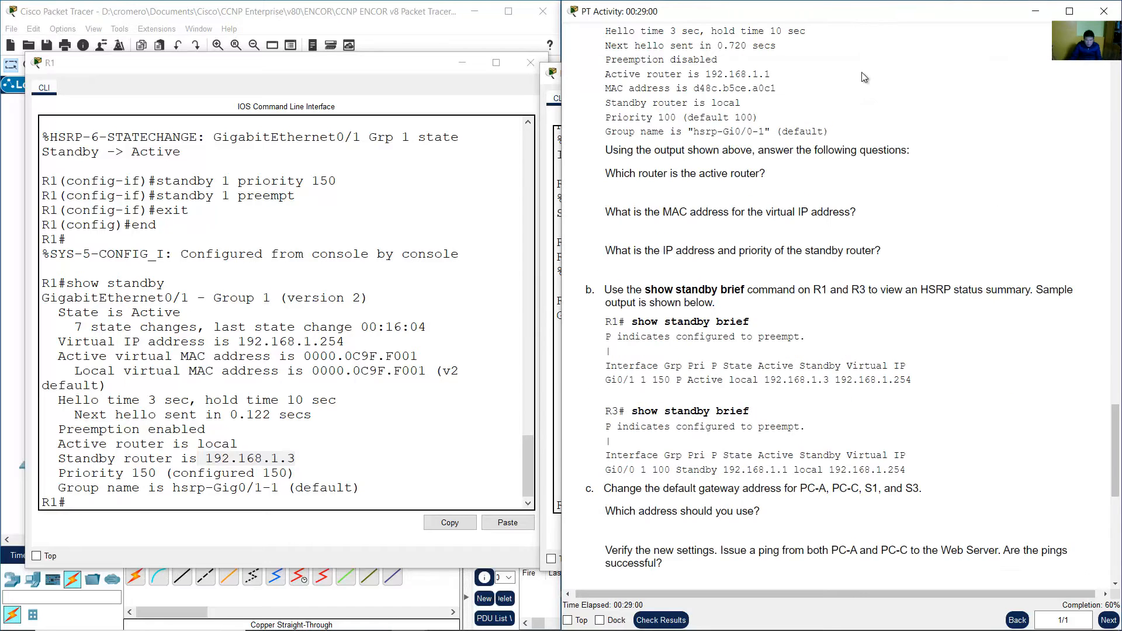
Run show standby brief on R1 and widen its CLI window to view the HSRP summary.
scroll(862, 175, down, 3)
drag(651, 149, 1027, 151)
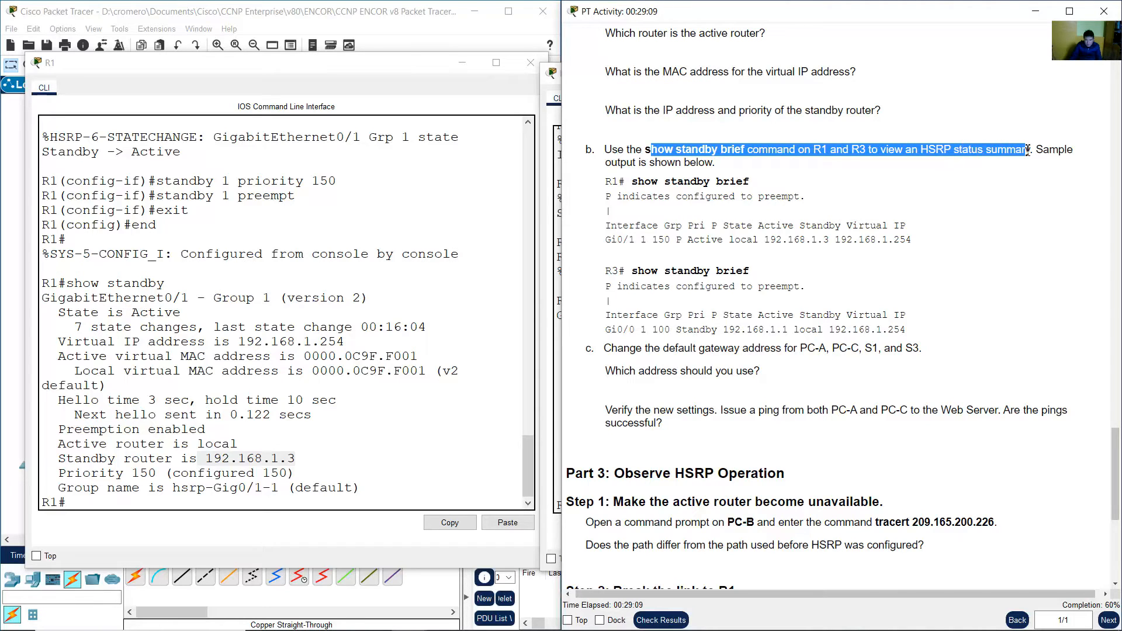
drag(637, 182, 750, 183)
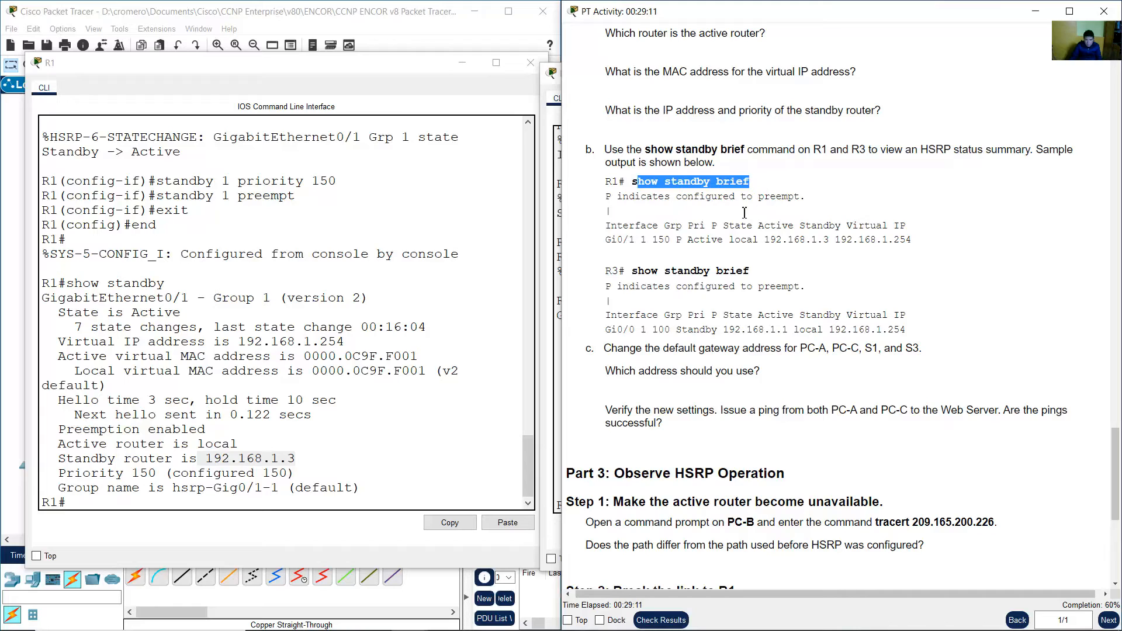
drag(636, 273, 750, 272)
click(264, 415)
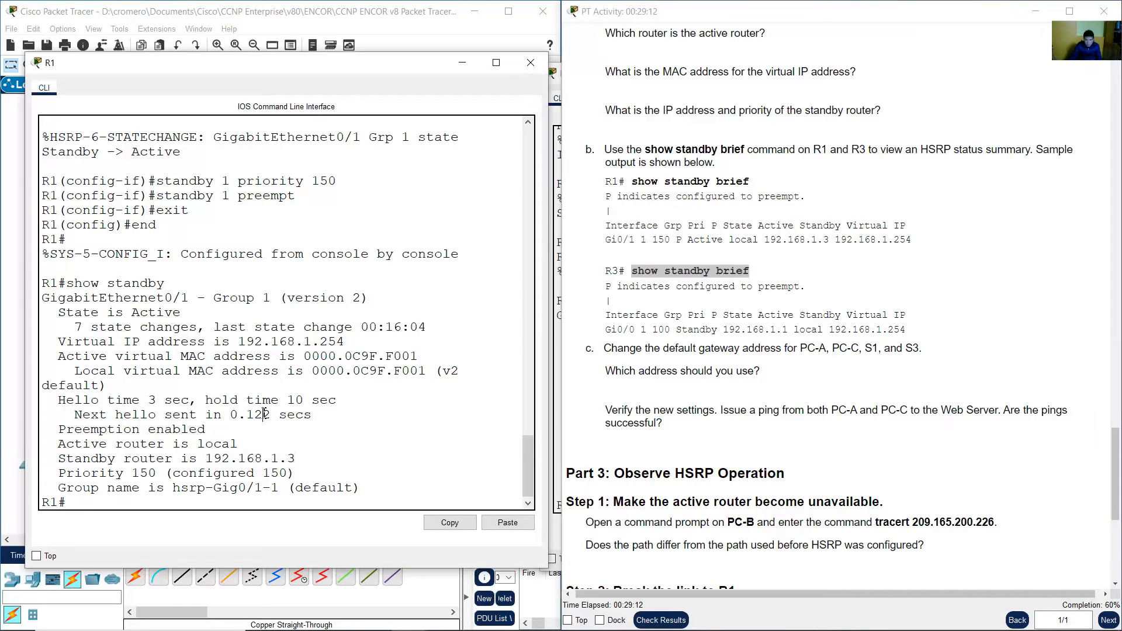
key(Up)
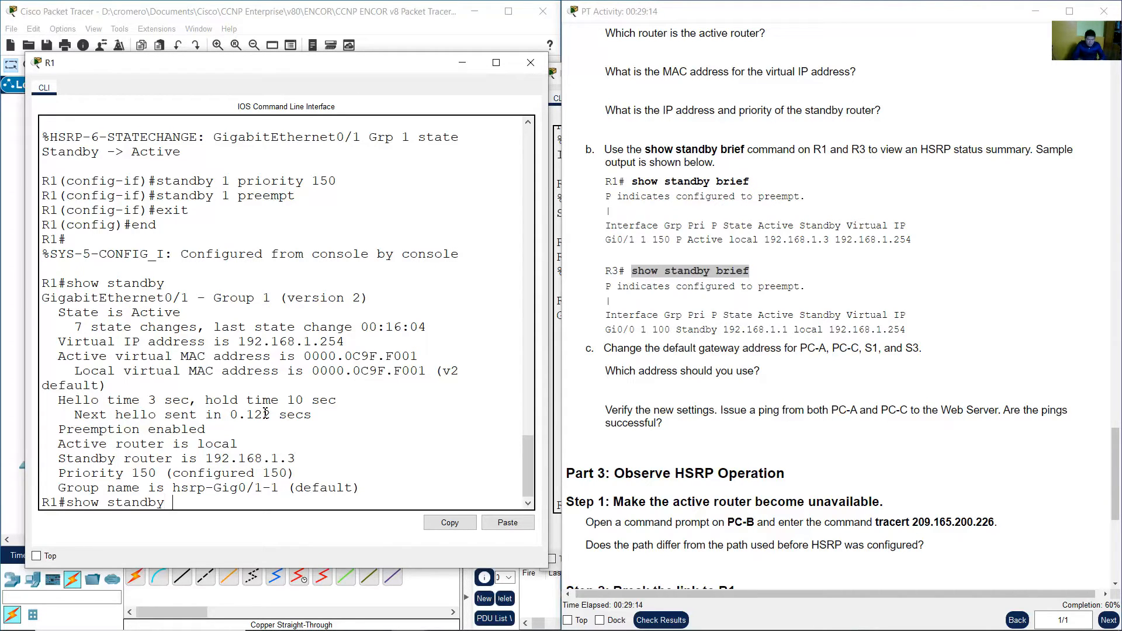
text(brief)
key(Return)
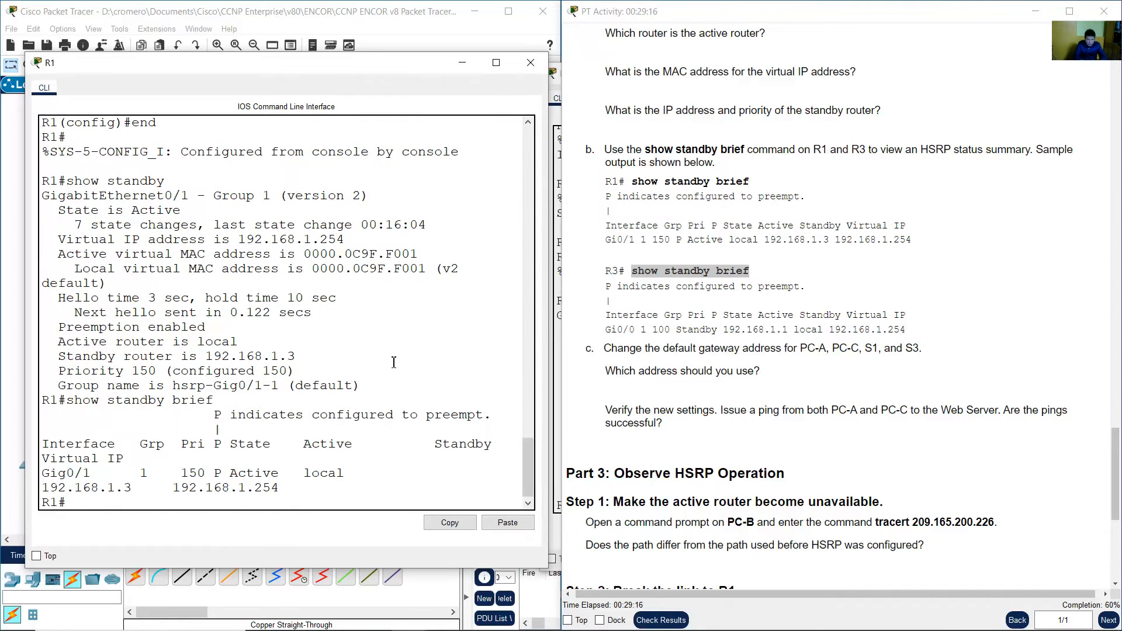
drag(547, 272, 738, 273)
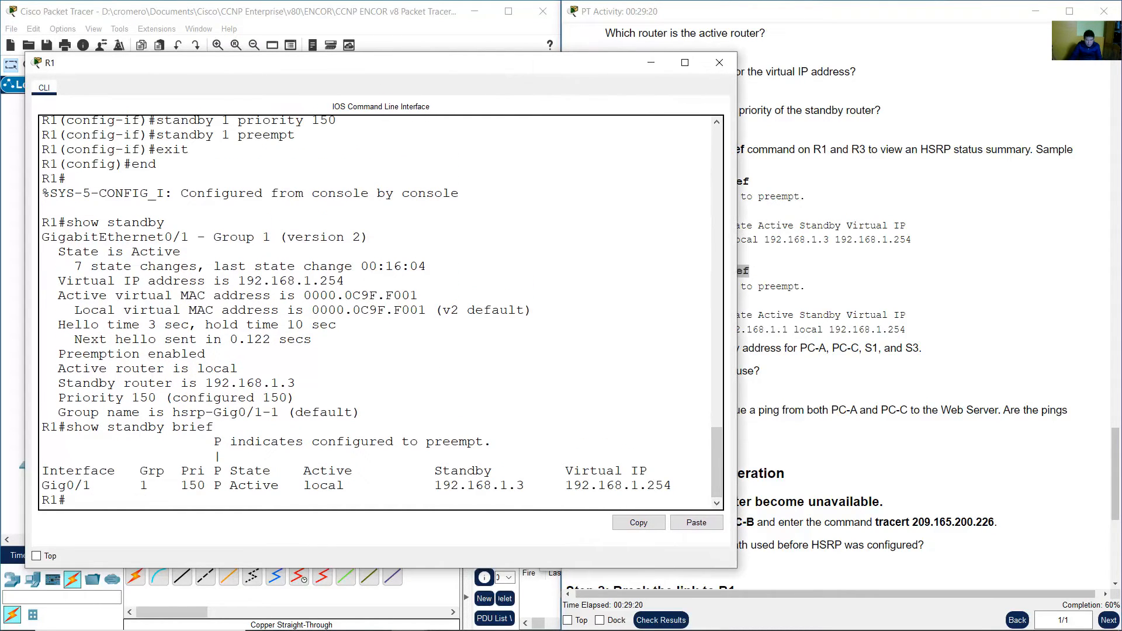
Run show standby brief on R3 and reposition its CLI window to view the HSRP summary.
mouse_move(595, 624)
mouse_move(409, 616)
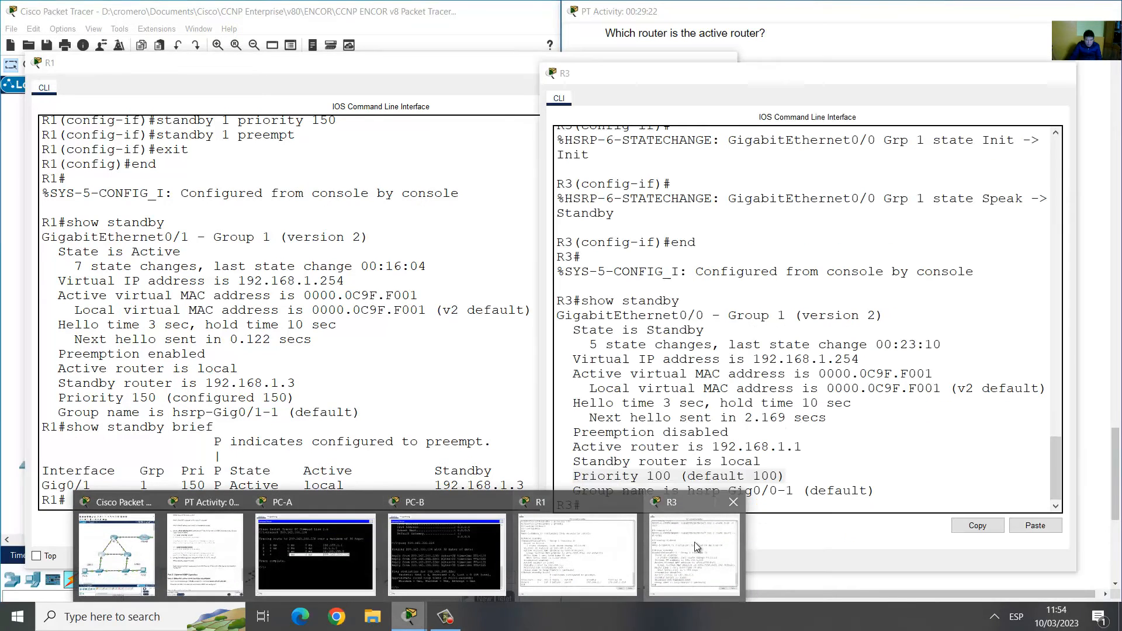
click(698, 547)
text(show standby)
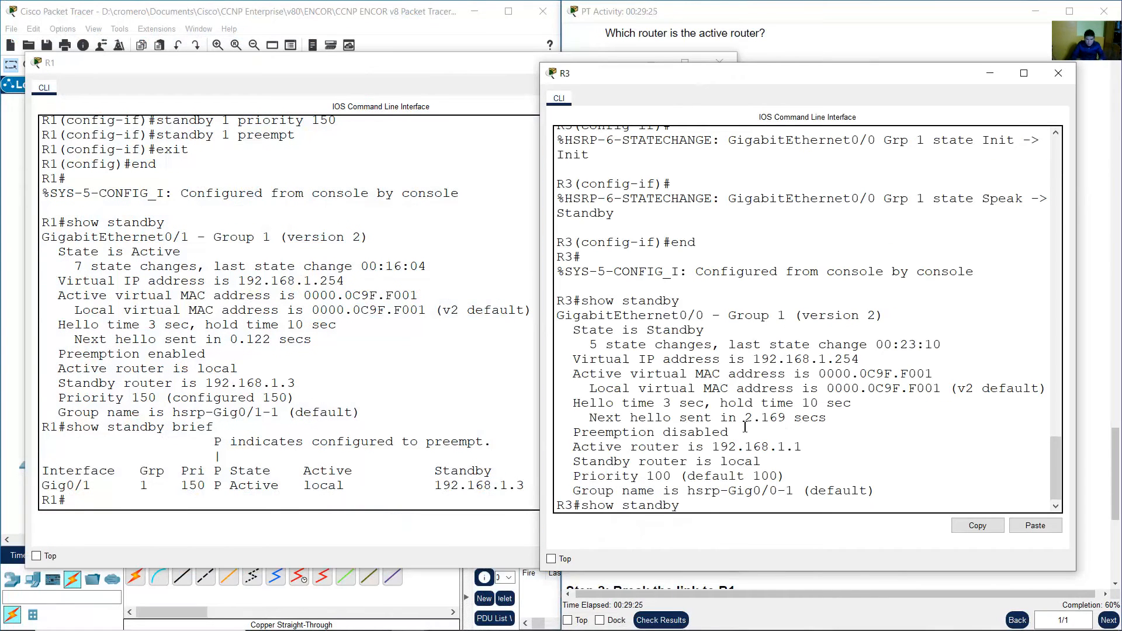
text( brief)
key(Return)
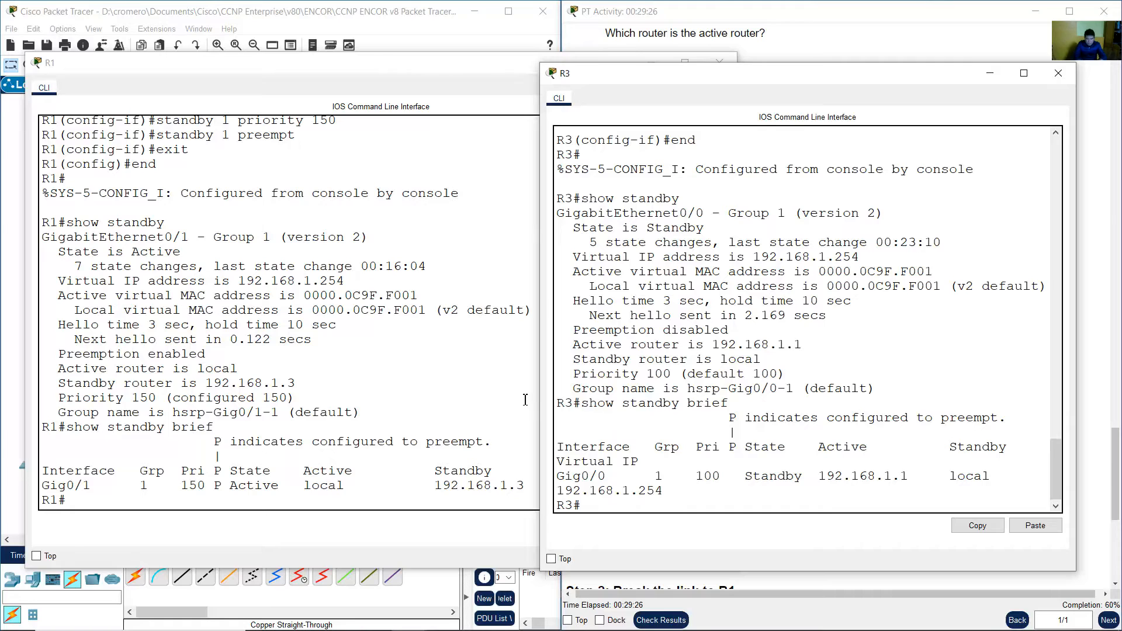
drag(541, 389, 374, 379)
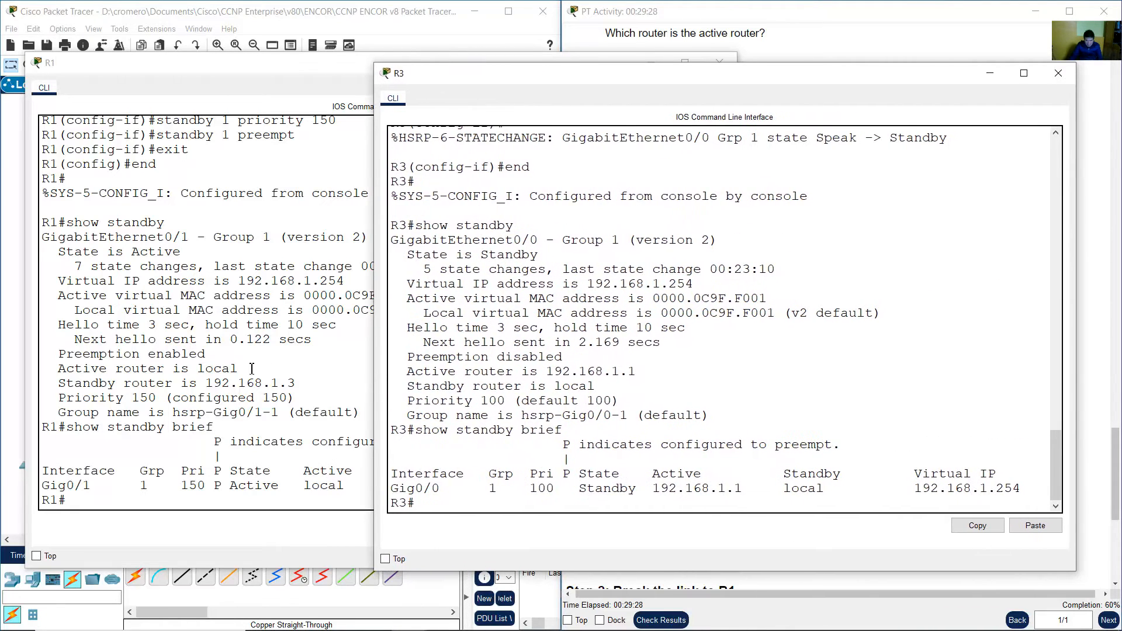
Examine the State, Active, Standby and Virtual IP columns of R1's HSRP summary.
click(251, 369)
drag(42, 471, 206, 487)
drag(214, 442, 466, 445)
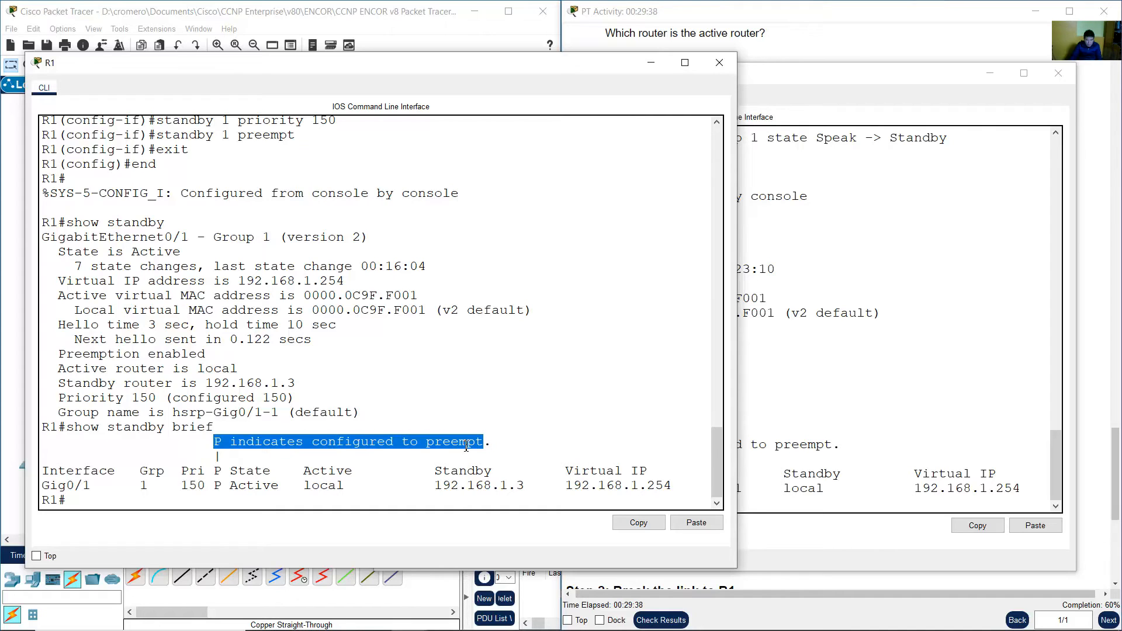
click(226, 486)
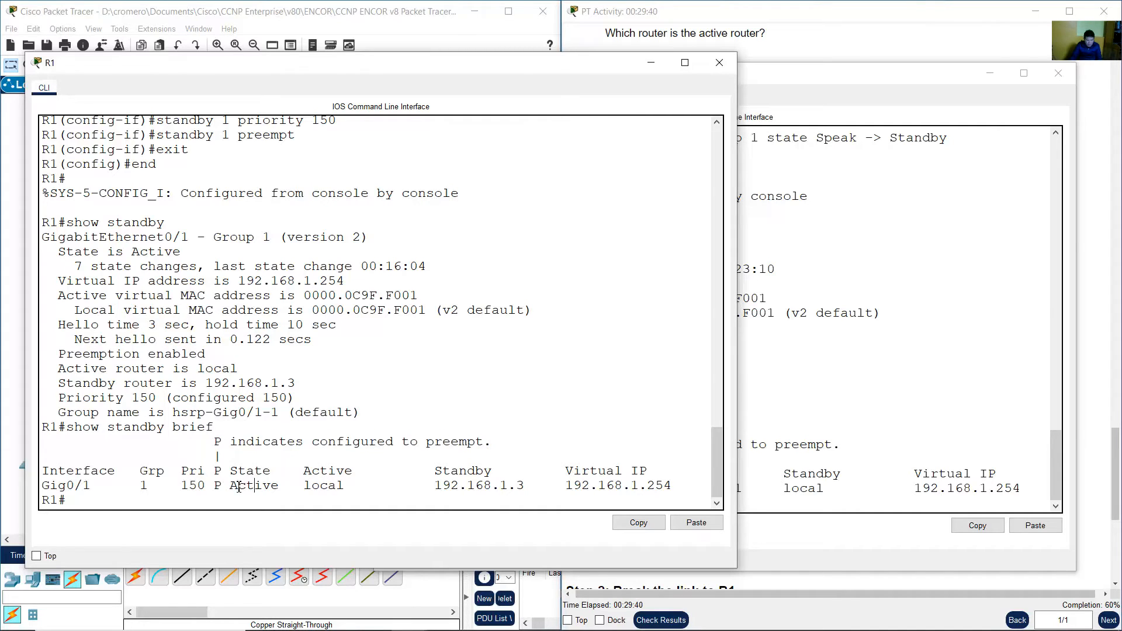
drag(238, 486, 369, 486)
click(305, 483)
drag(442, 472, 643, 472)
drag(575, 486, 673, 486)
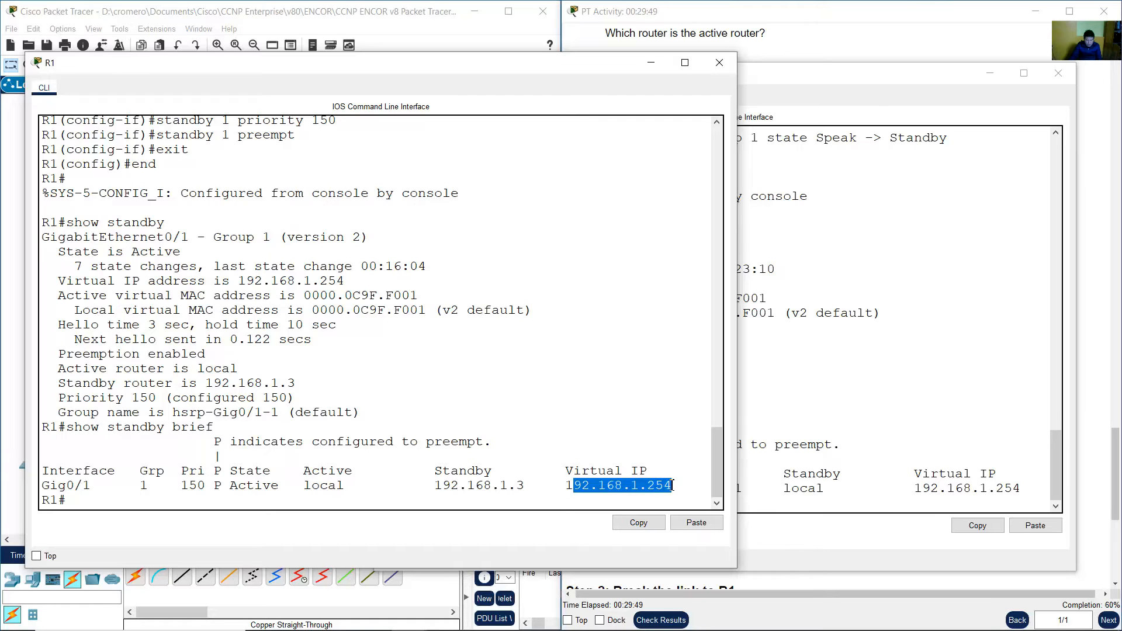
Examine the Interface, Active, Standby and Virtual IP columns of R3's HSRP summary.
click(829, 427)
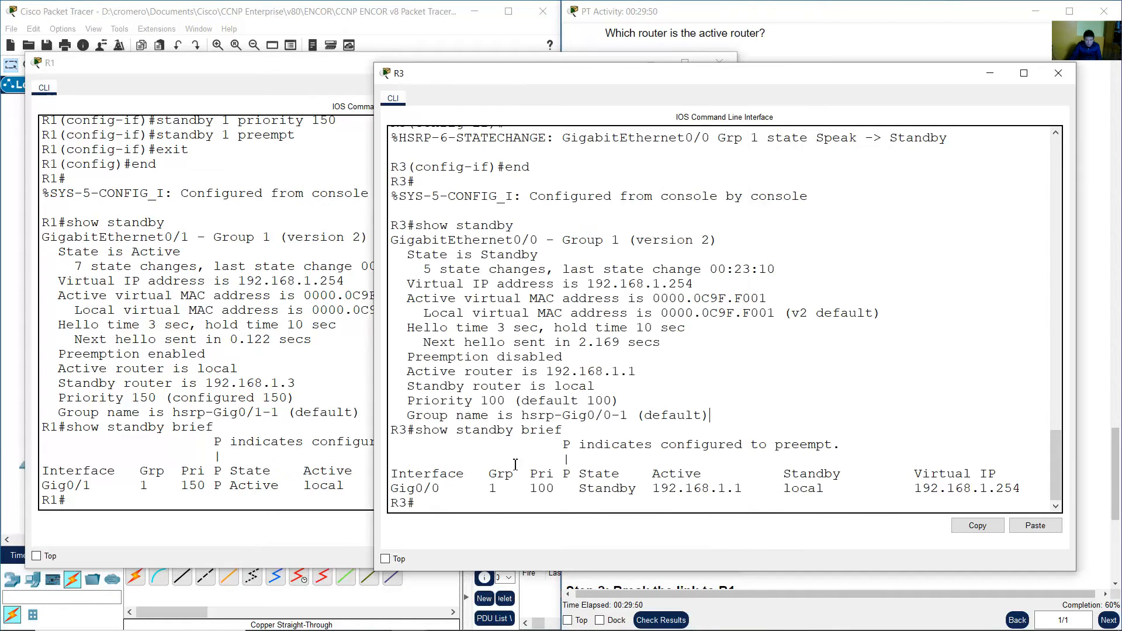
drag(409, 473, 556, 488)
click(566, 488)
drag(587, 488, 760, 489)
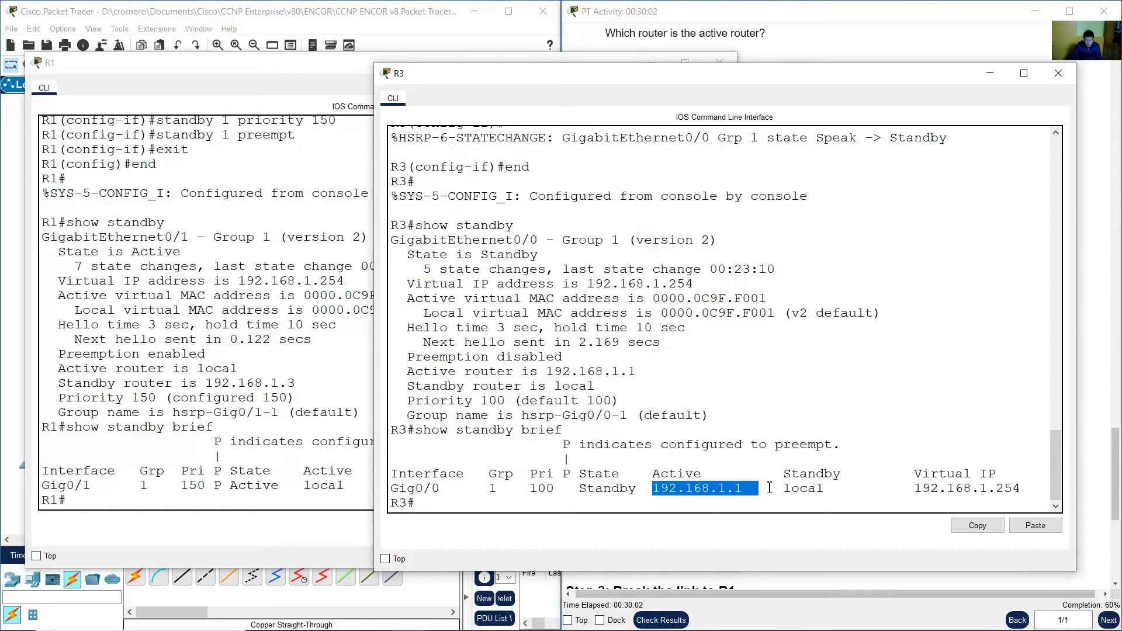
click(786, 488)
double_click(793, 488)
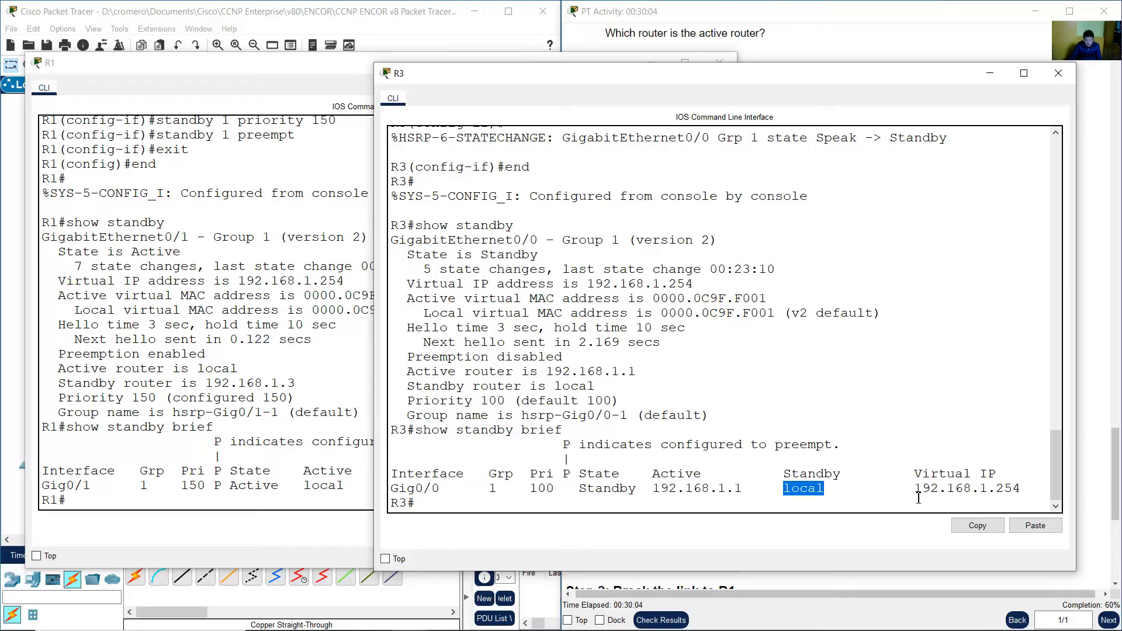
drag(942, 494, 1021, 489)
Scroll the instructions to the task of changing the default gateway for PC-A, PC-C, S1 and S3.
click(872, 45)
scroll(880, 287, down, 10)
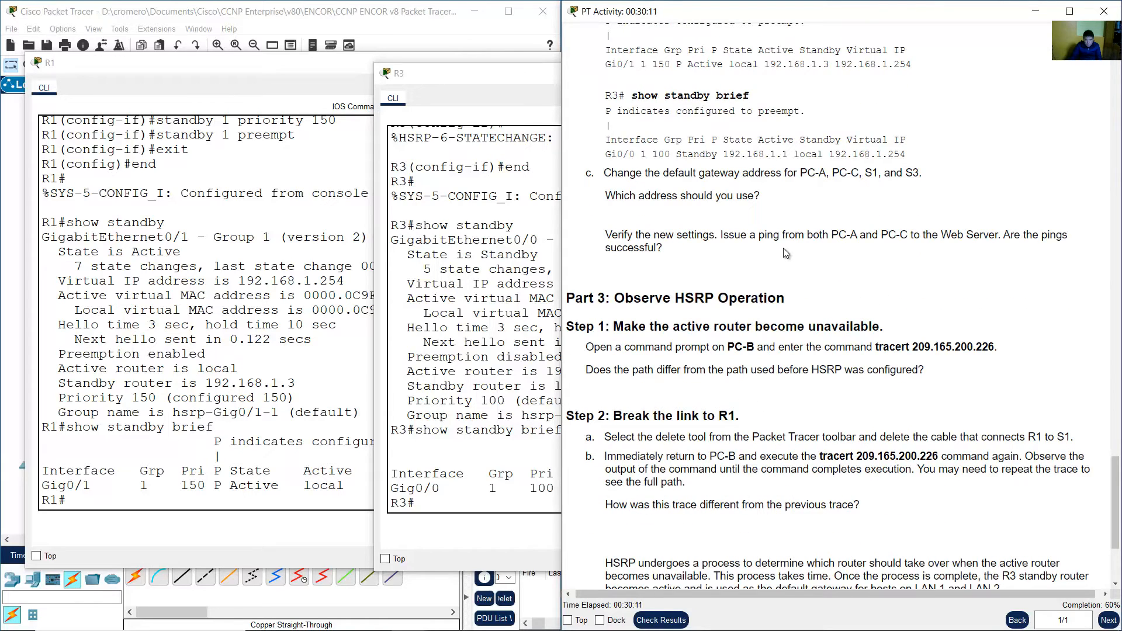
drag(617, 173, 941, 174)
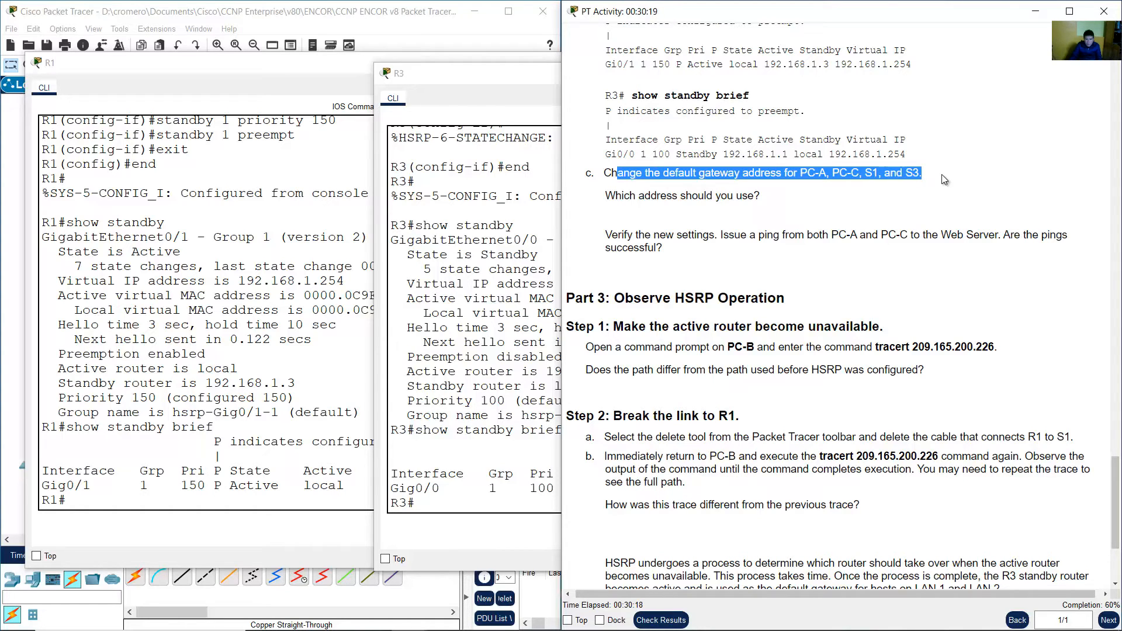
click(382, 21)
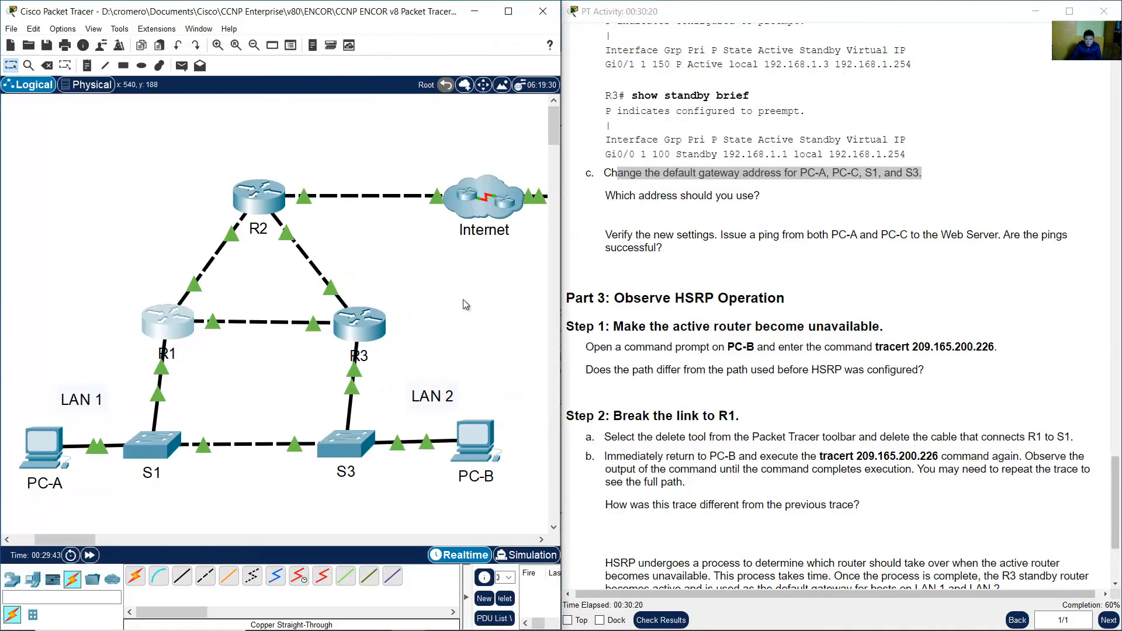
Run ipconfig on PC-B and check its current default gateway.
click(493, 430)
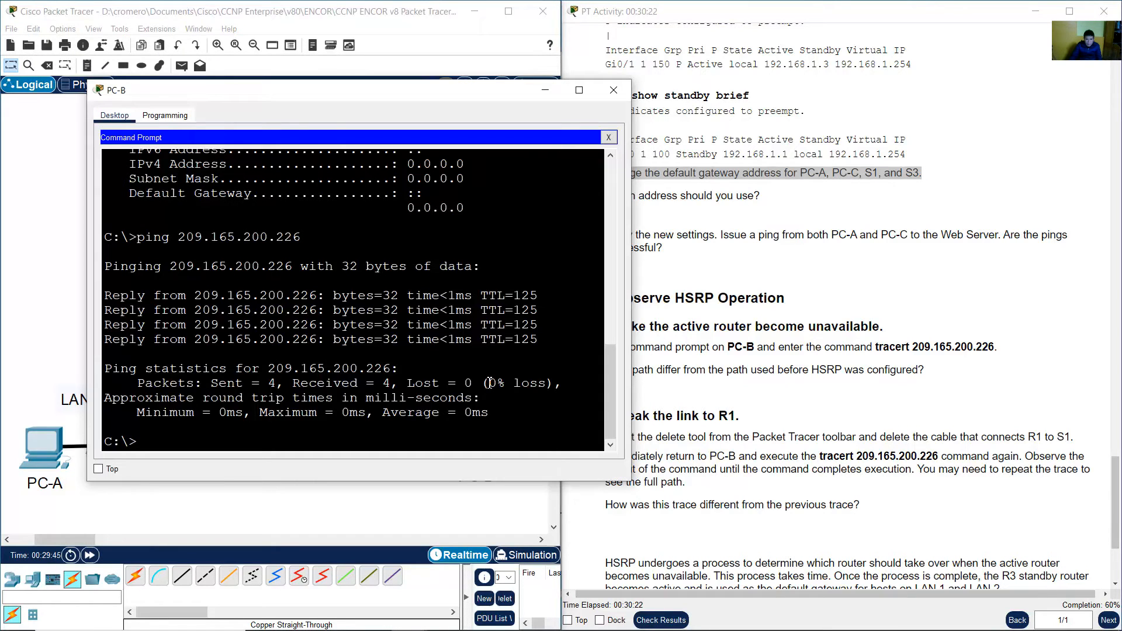
text(ipconfig)
key(Return)
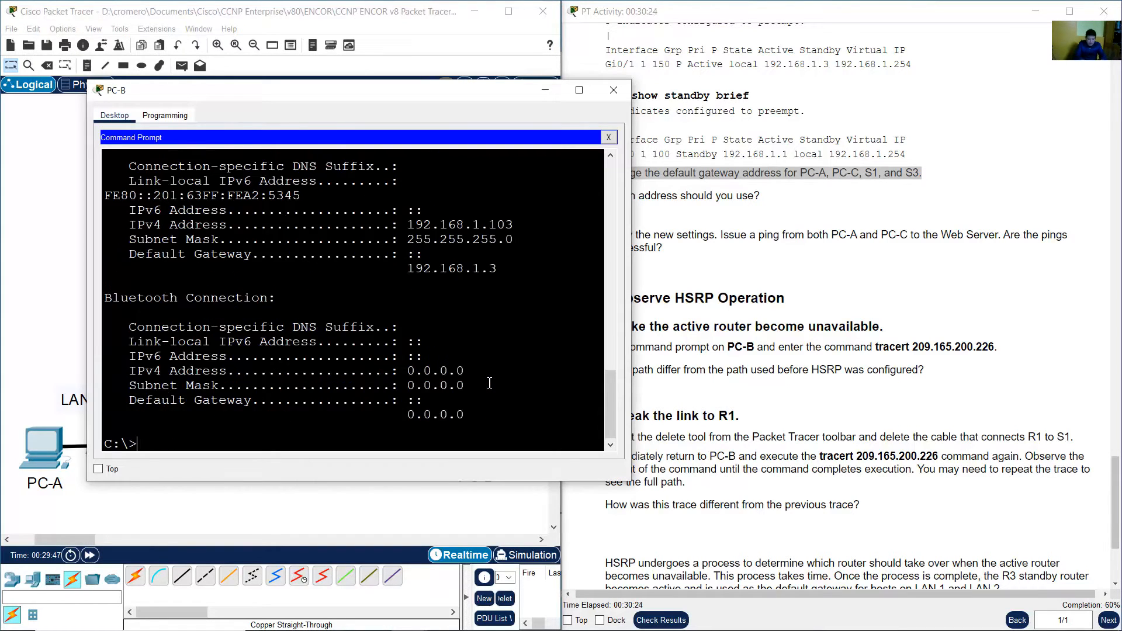
scroll(510, 375, up, 2)
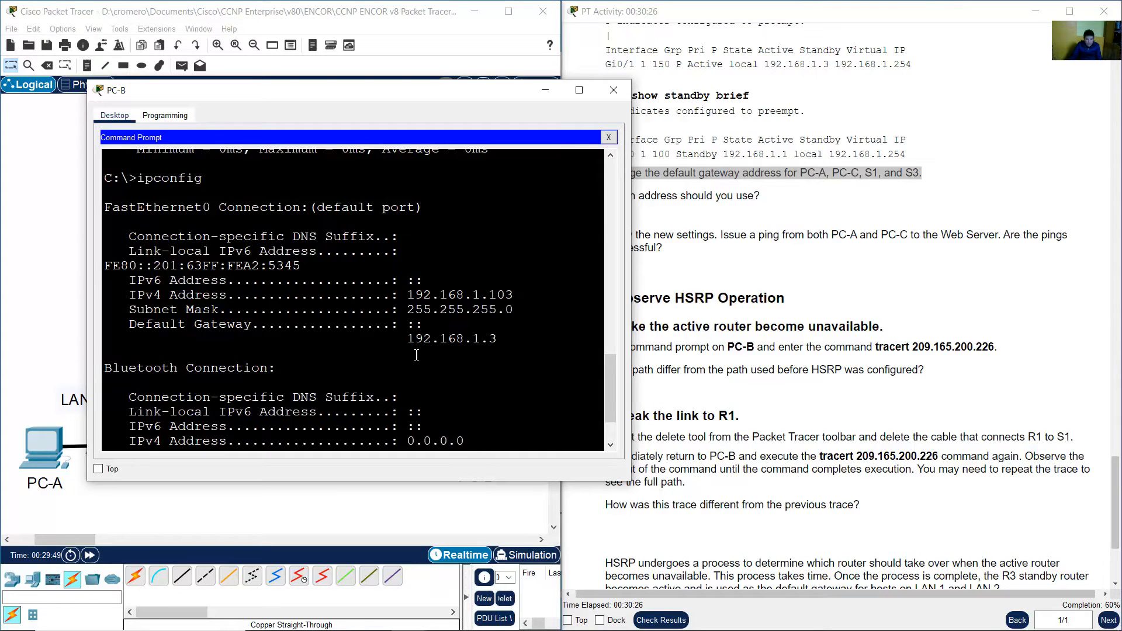
drag(407, 339, 498, 342)
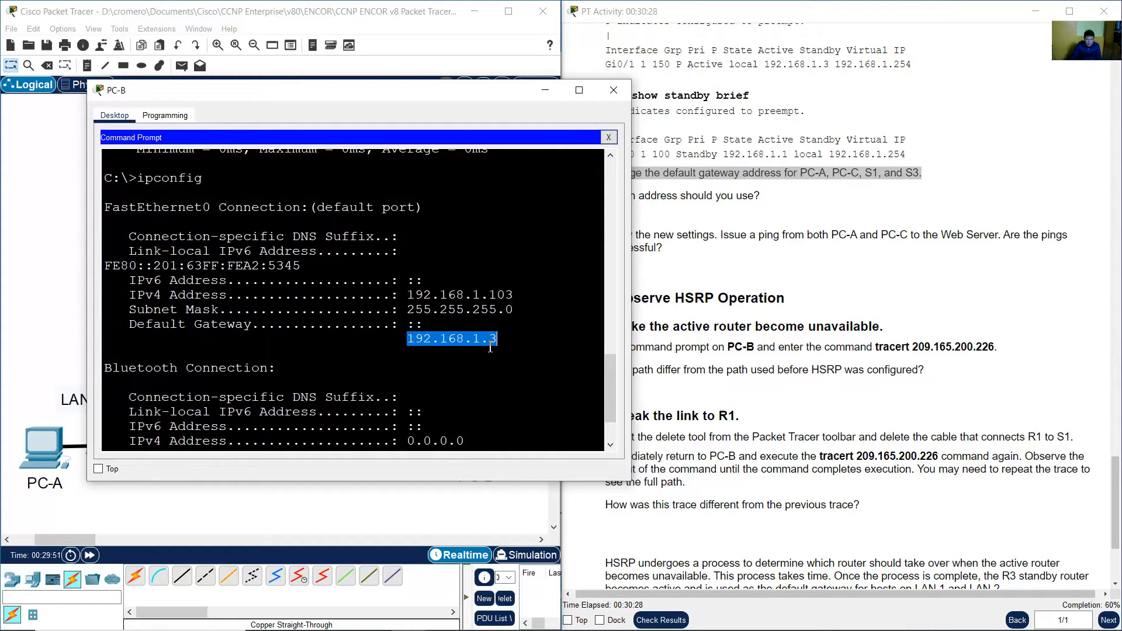
drag(150, 324, 513, 338)
click(425, 342)
drag(425, 341, 514, 342)
Run ipconfig on PC-A and check its current default gateway address.
click(60, 367)
click(47, 460)
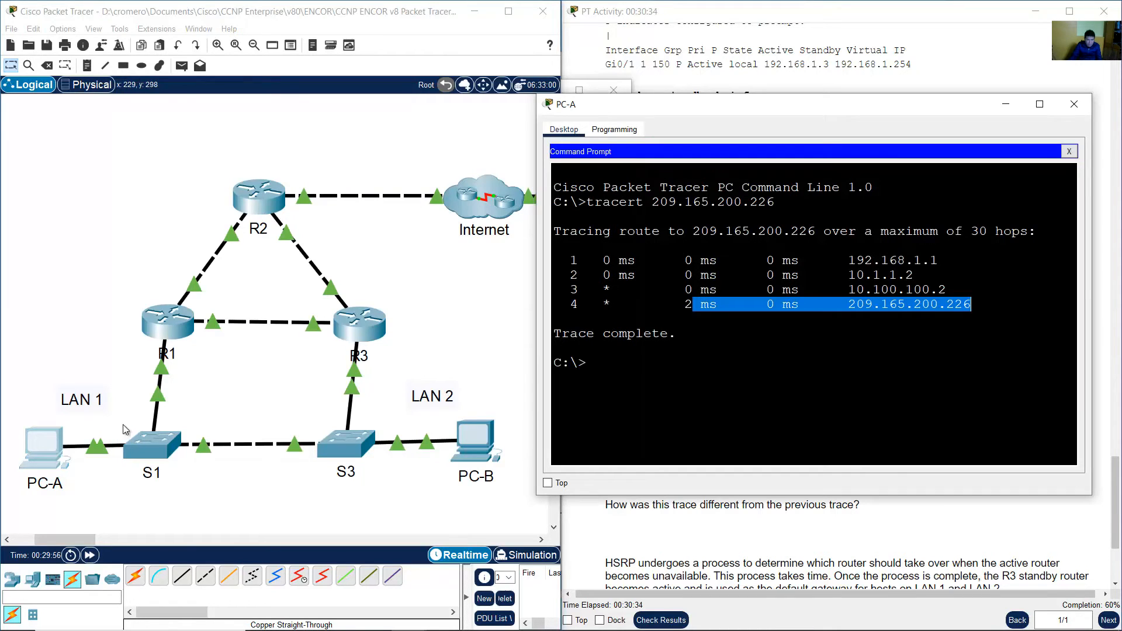
click(727, 347)
text(ipconfig)
key(Return)
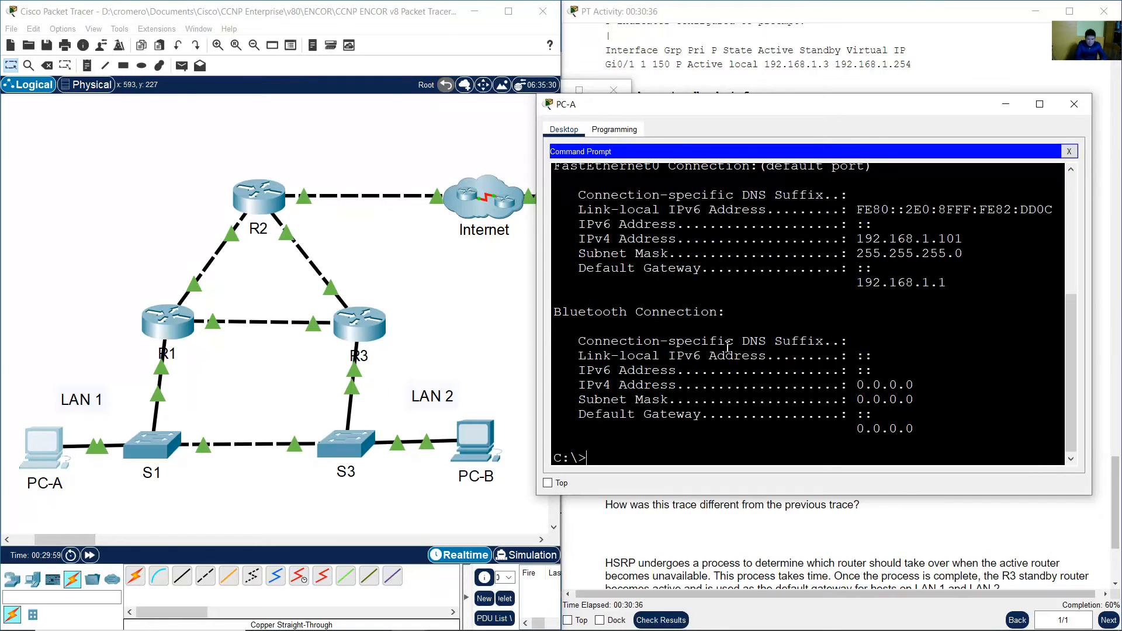
drag(611, 305, 948, 322)
drag(852, 316, 951, 319)
drag(81, 302, 153, 371)
Read the instructions asking which default gateway address to use.
click(967, 344)
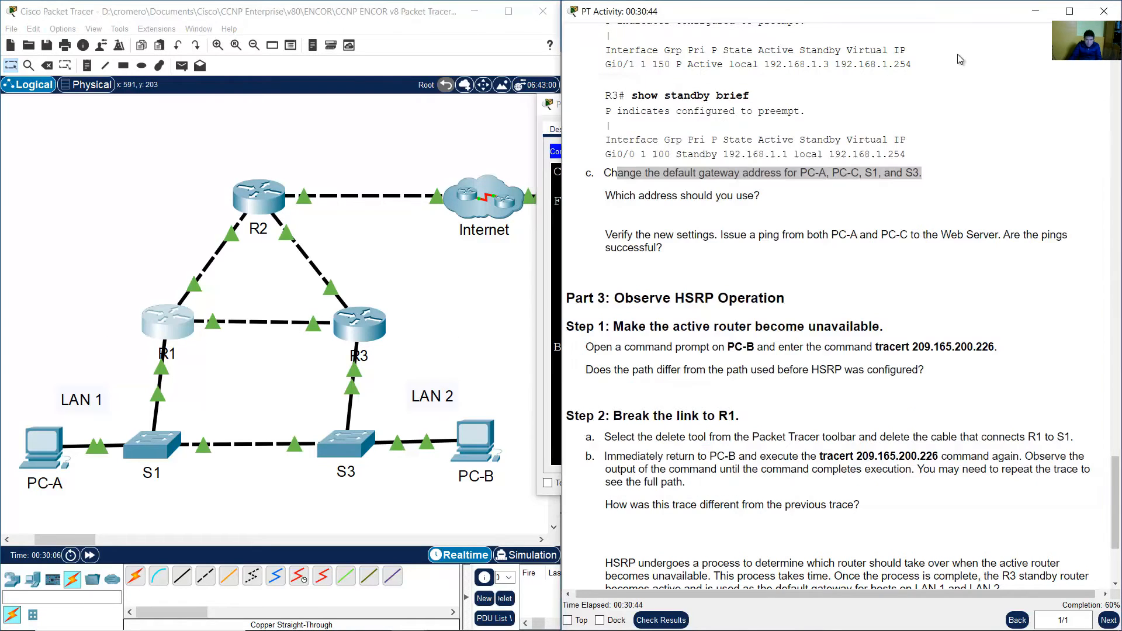
click(961, 62)
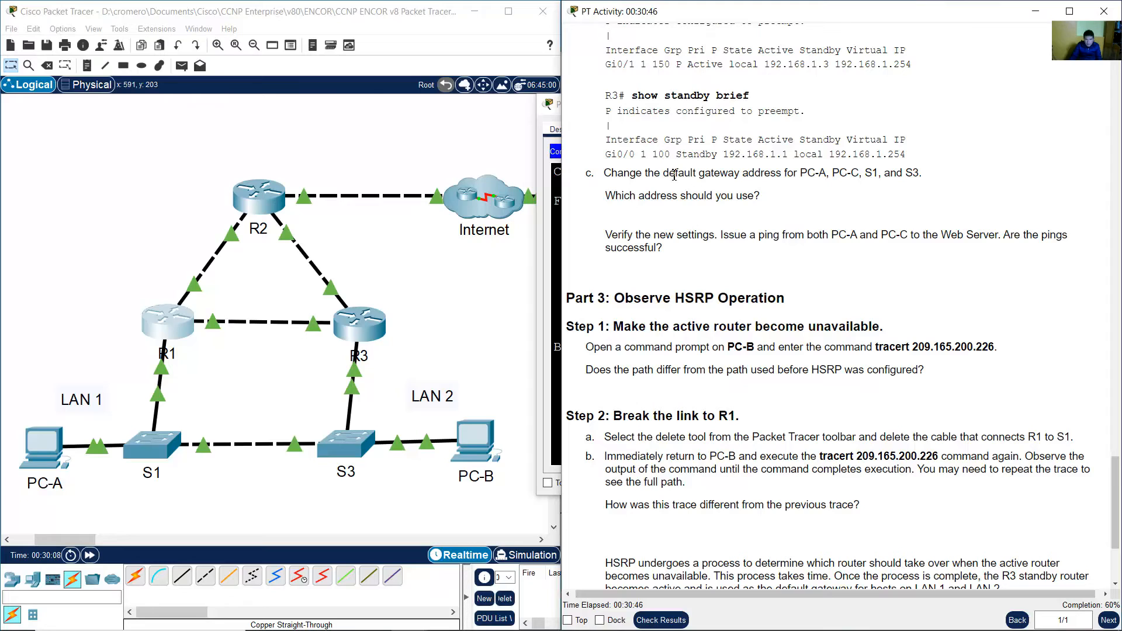
drag(673, 175, 923, 175)
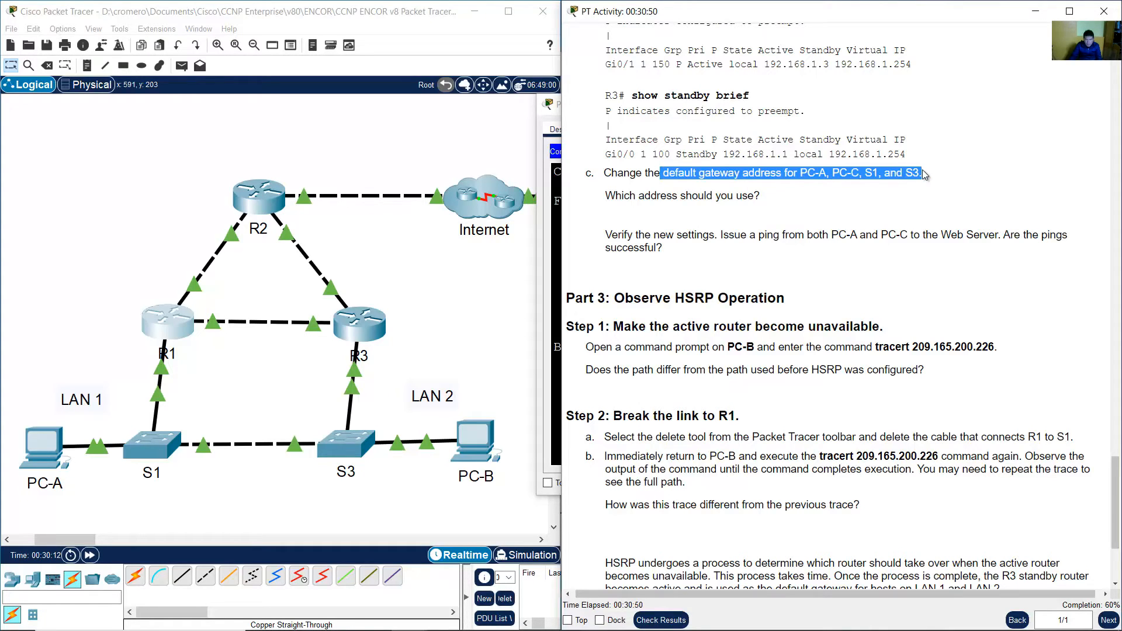
click(922, 169)
drag(655, 174, 922, 174)
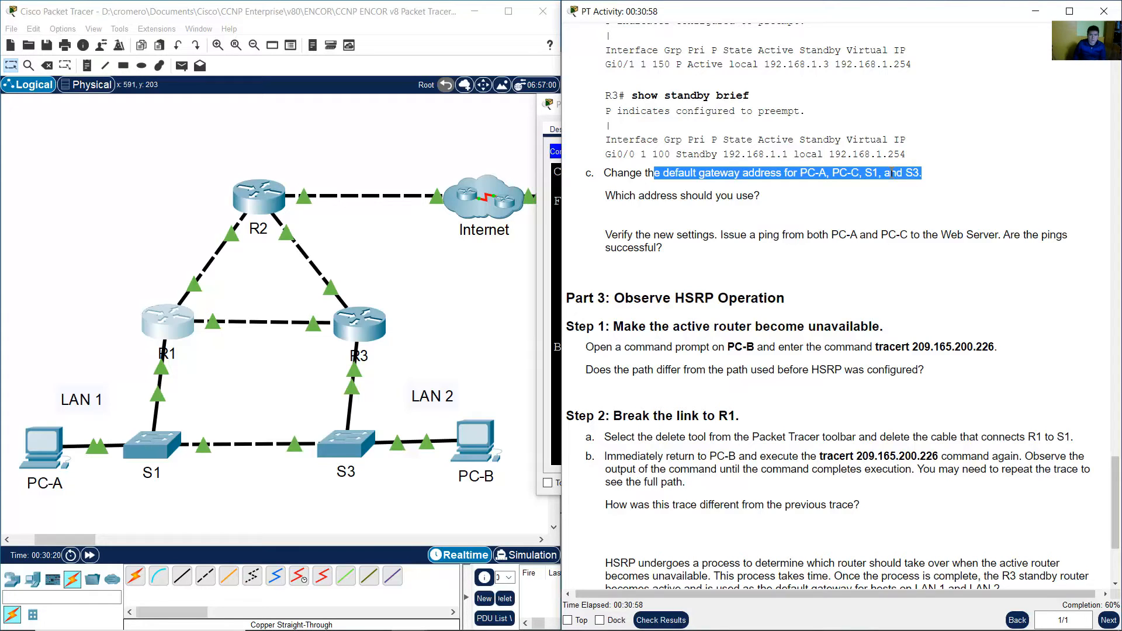
click(819, 166)
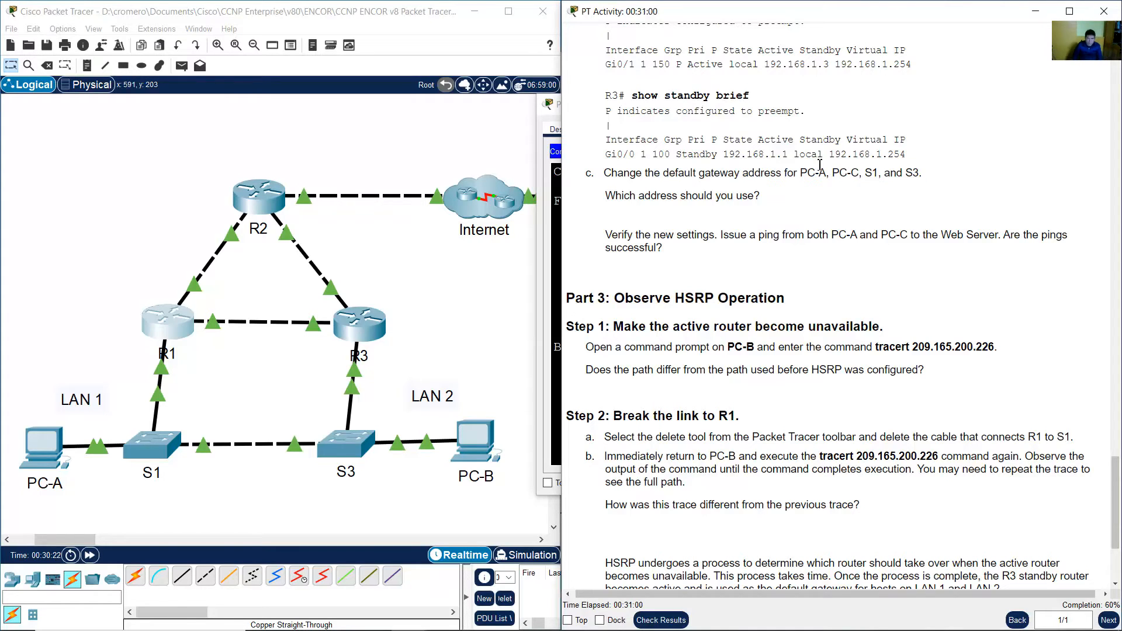
drag(606, 196, 754, 197)
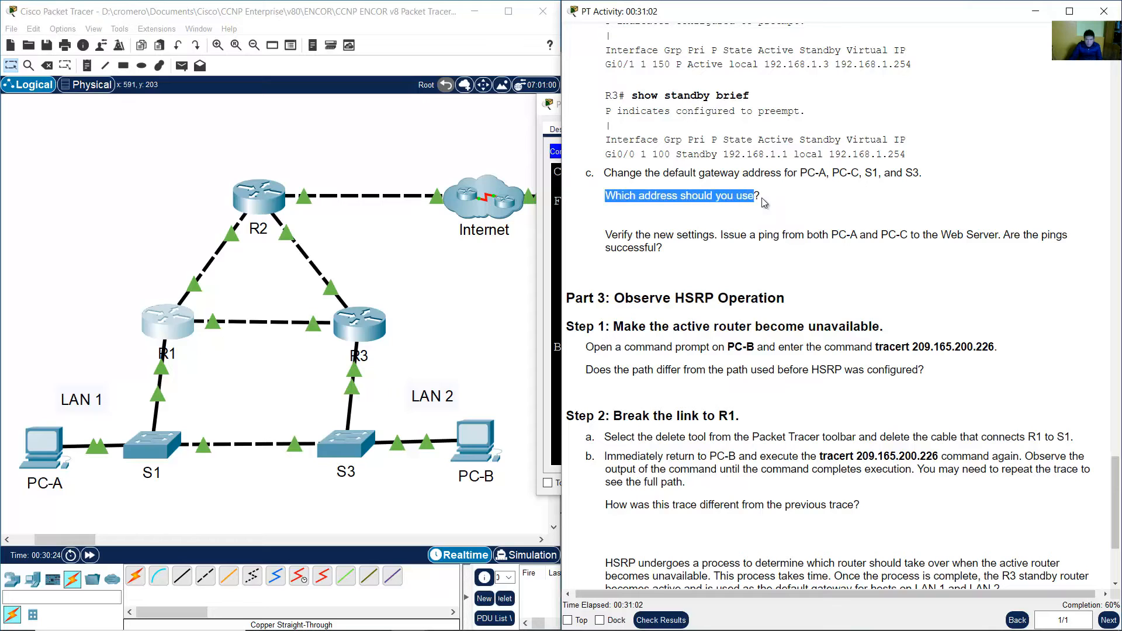
Check the virtual IP address line in R1's show standby output.
click(168, 323)
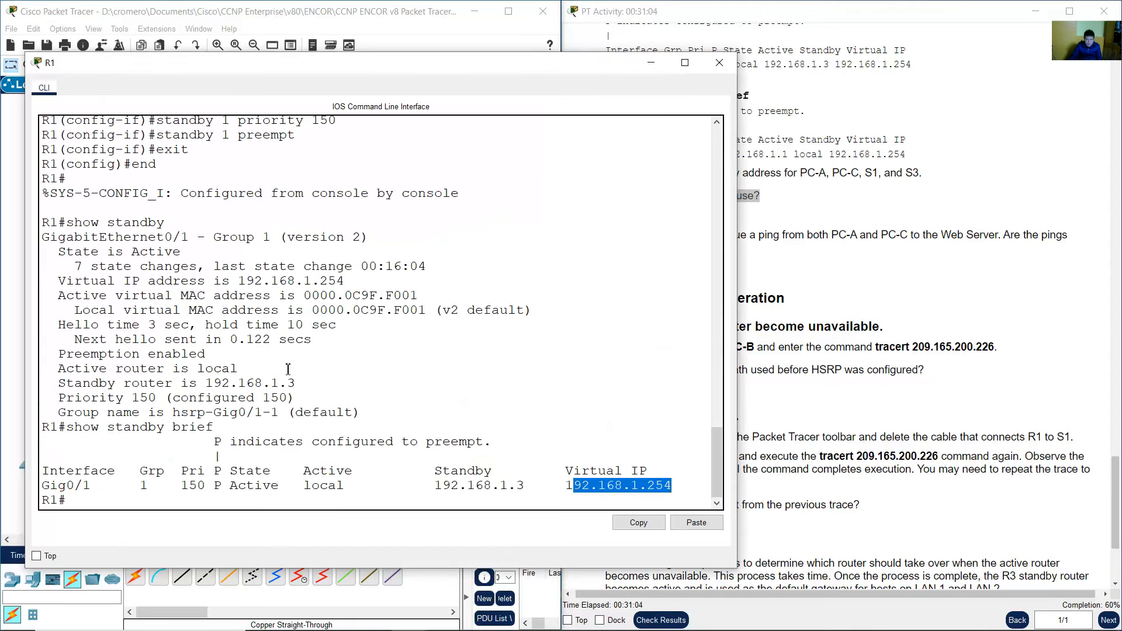
drag(50, 281, 355, 283)
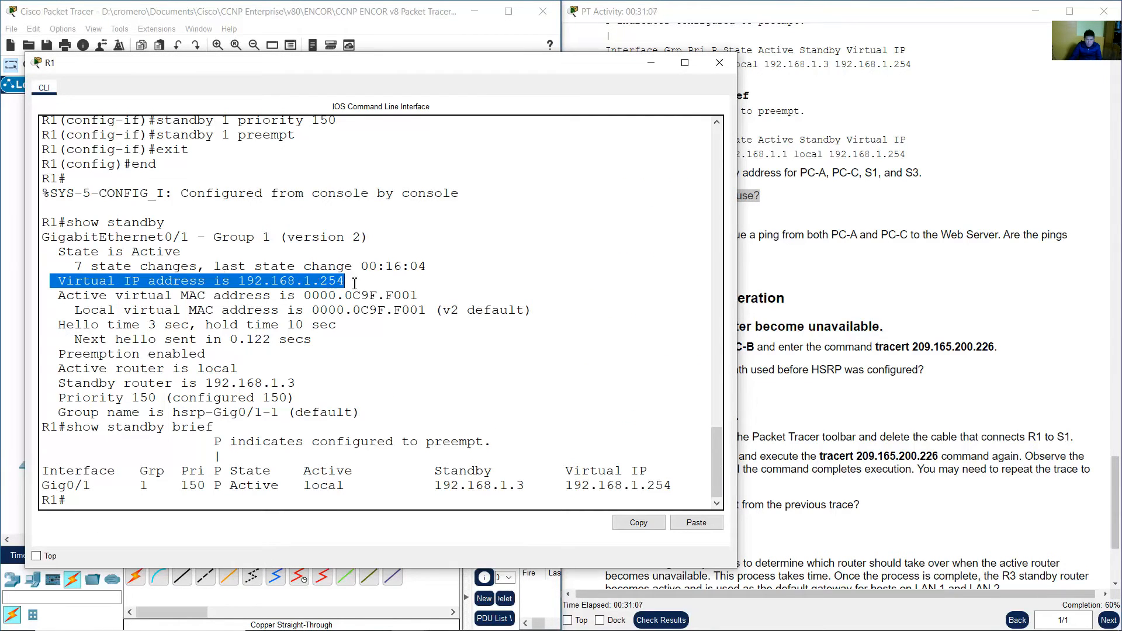
click(650, 64)
click(746, 226)
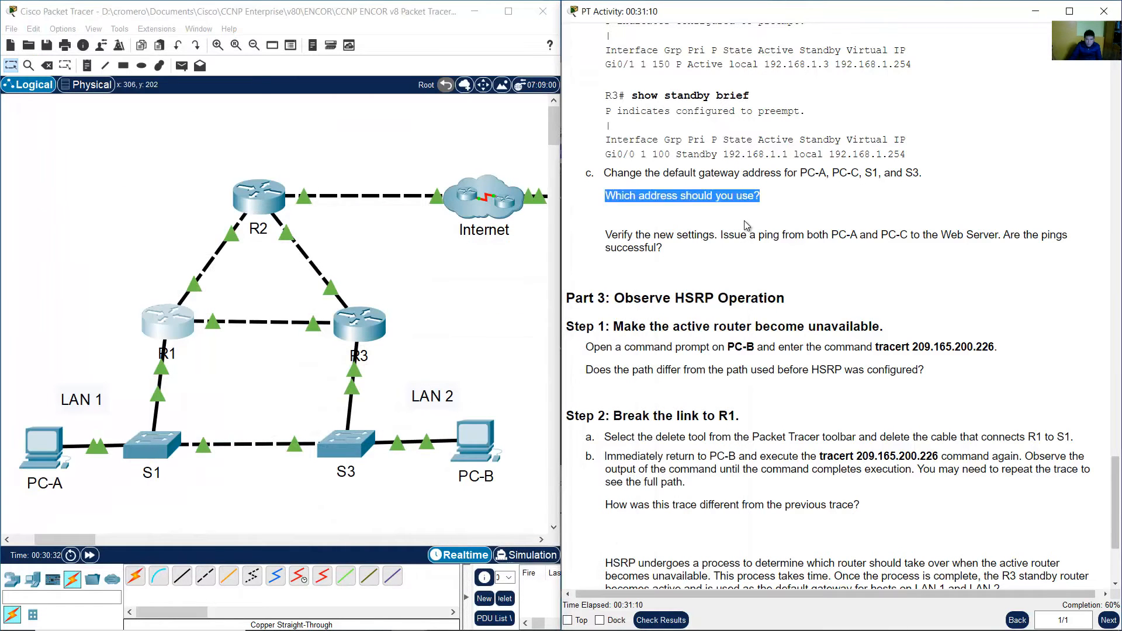
Set PC-A's default gateway to 192.168.1.254 in its IP configuration.
click(60, 447)
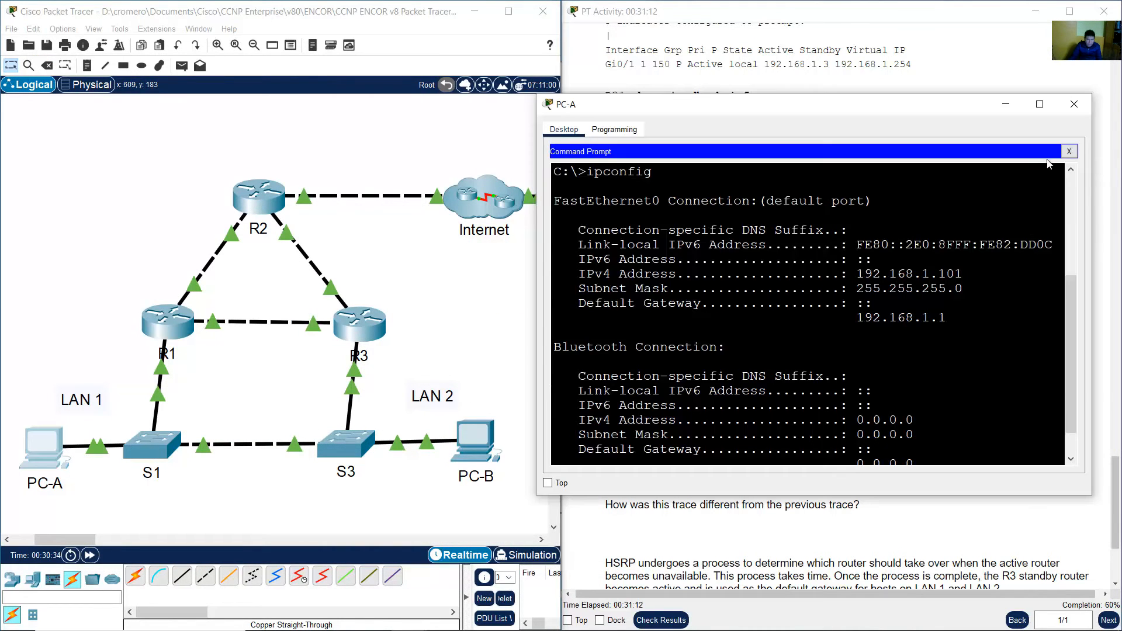
click(1068, 152)
click(589, 184)
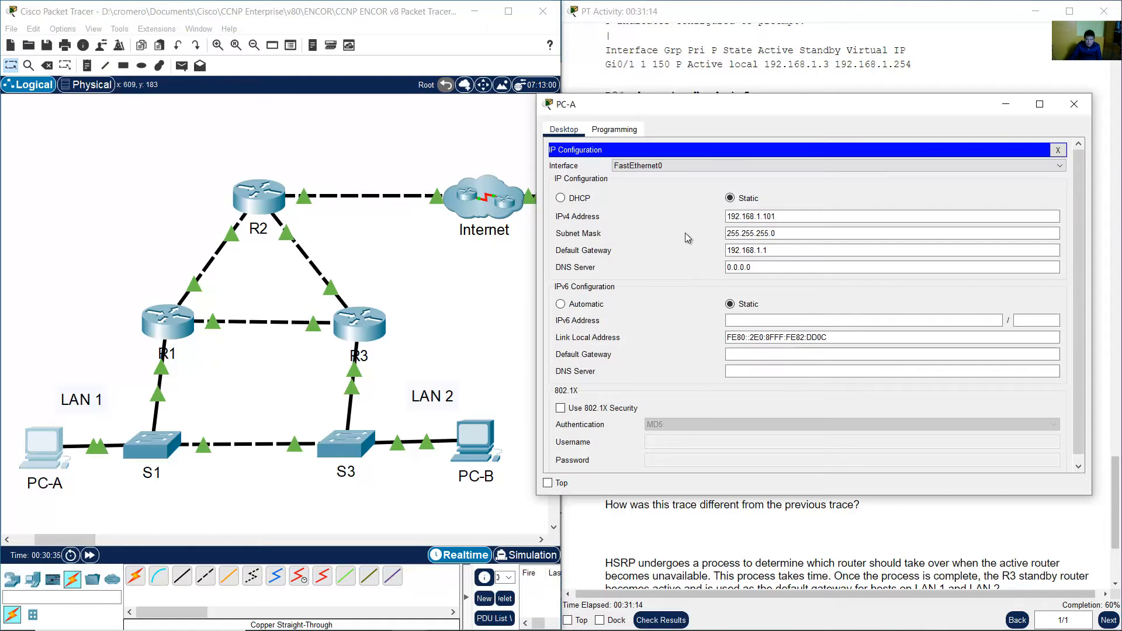
click(770, 250)
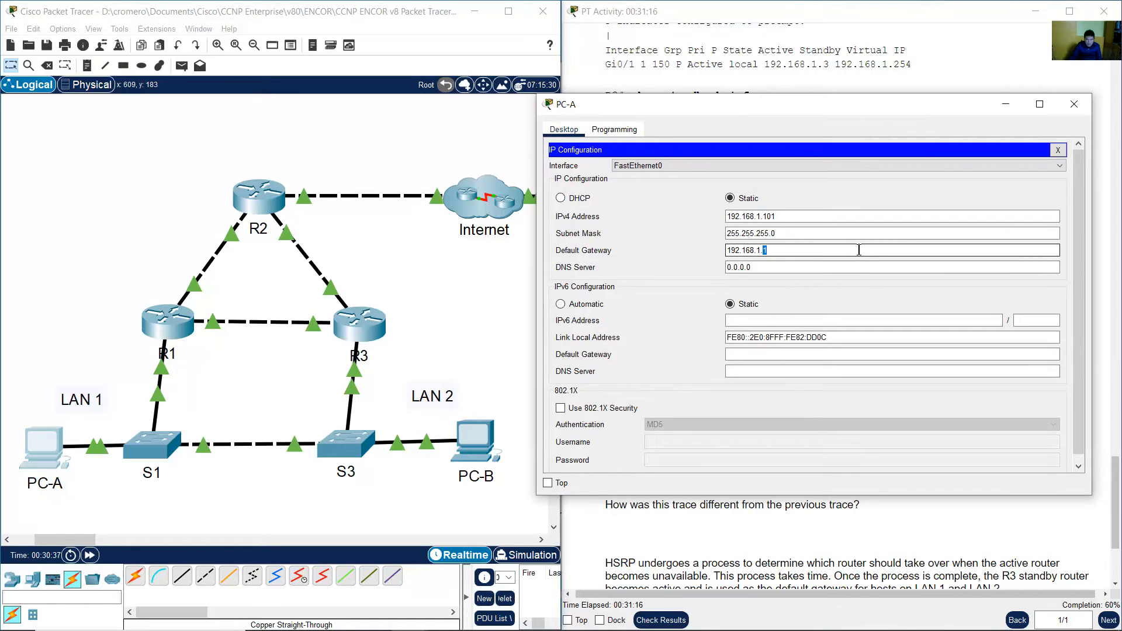
click(1073, 104)
Set PC-B's default gateway to 192.168.1.254 in its IP configuration.
click(467, 441)
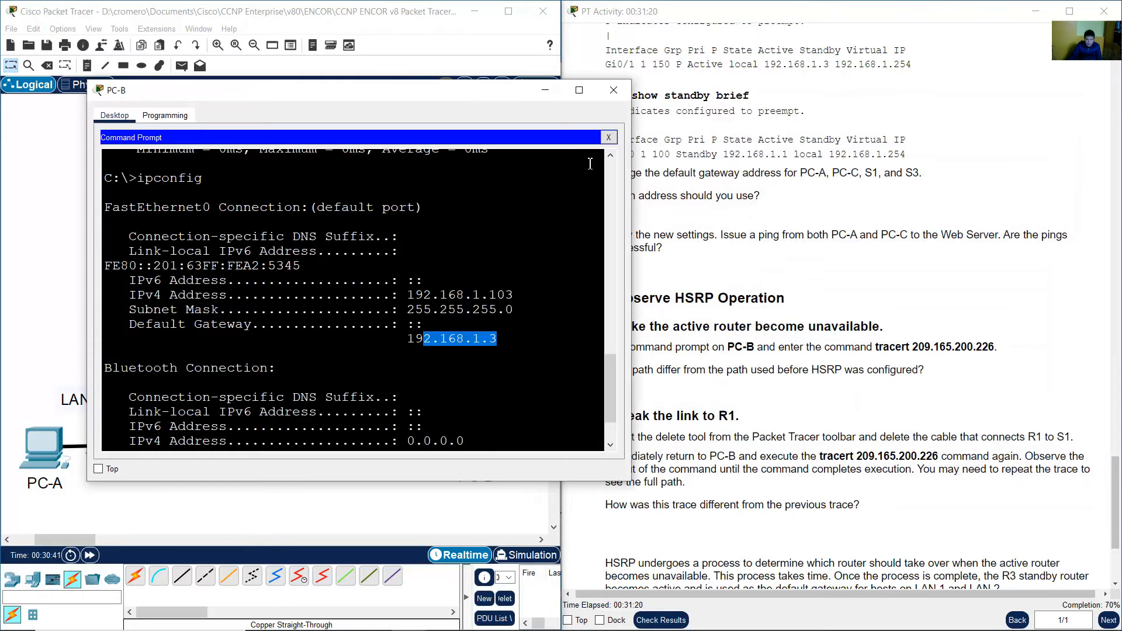
click(608, 139)
click(140, 179)
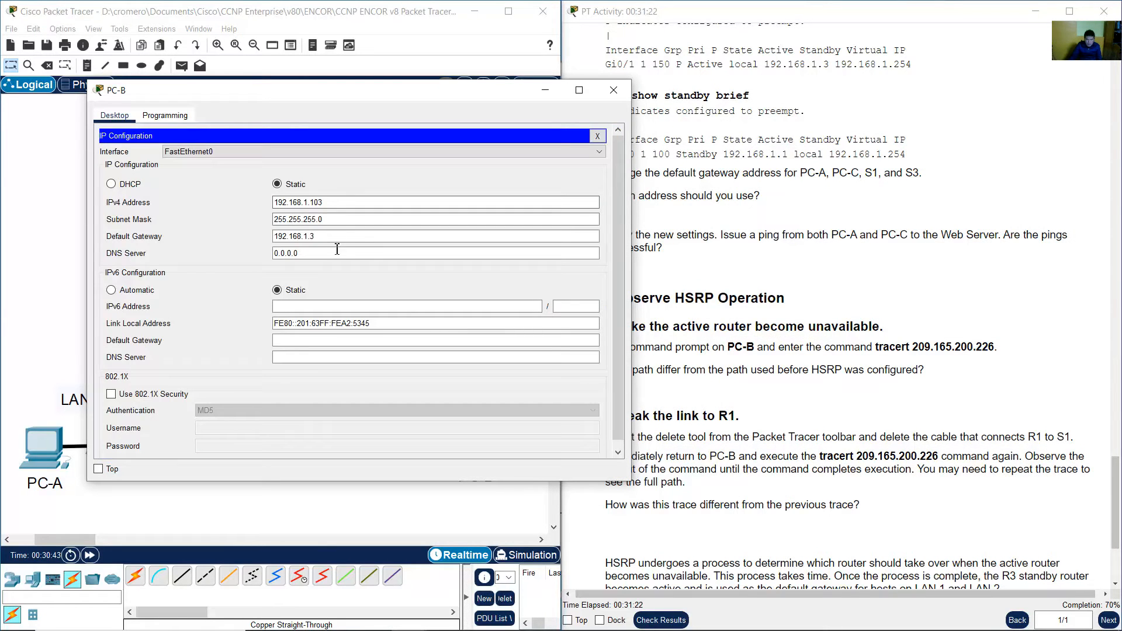
click(316, 238)
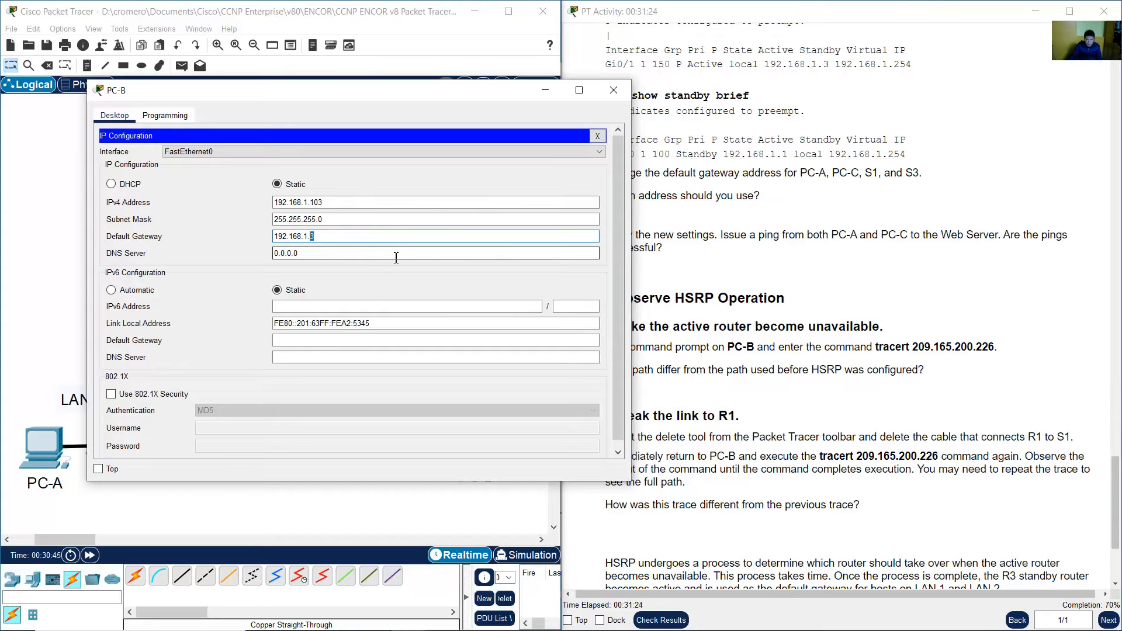
click(613, 90)
Open S1's command line, enter privileged mode and page through its running configuration.
click(146, 430)
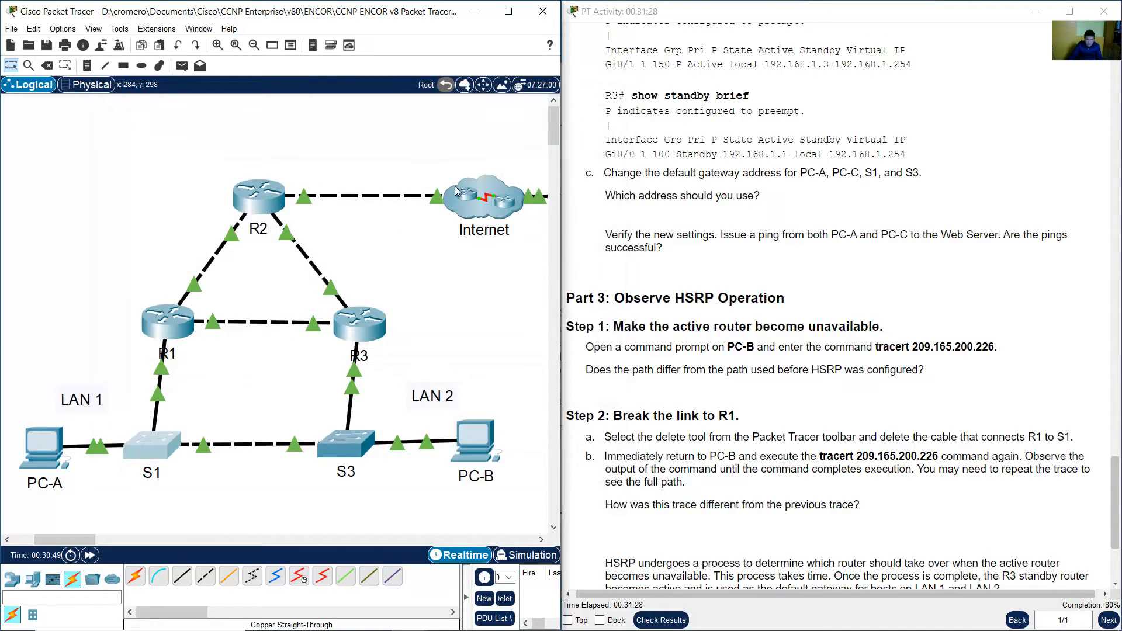
drag(260, 107, 201, 77)
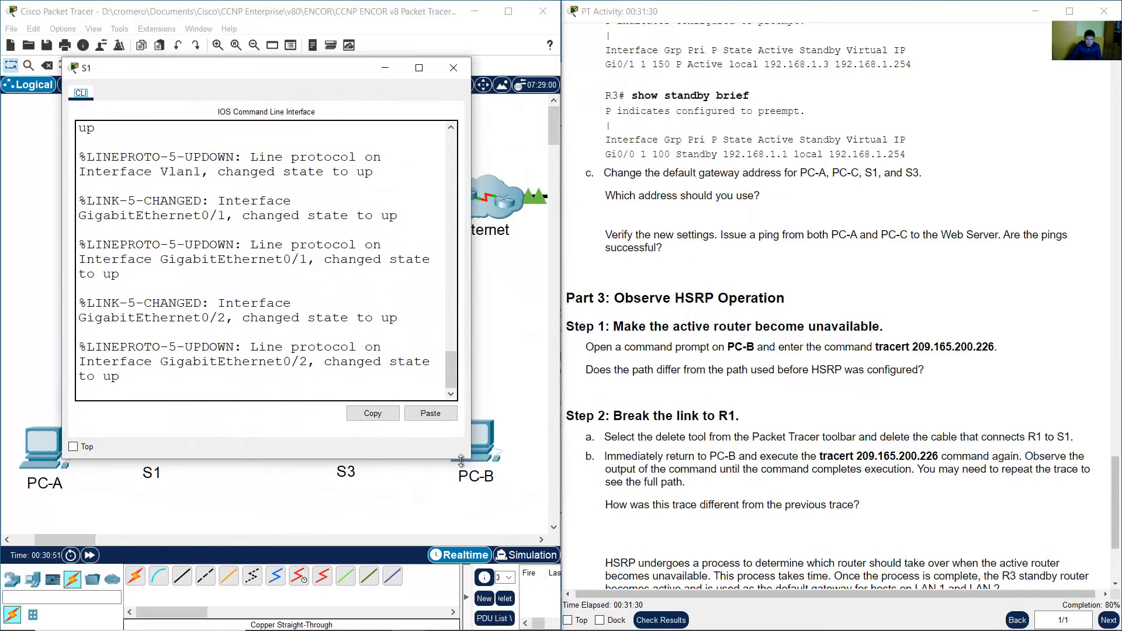
drag(470, 464, 623, 518)
key(Return)
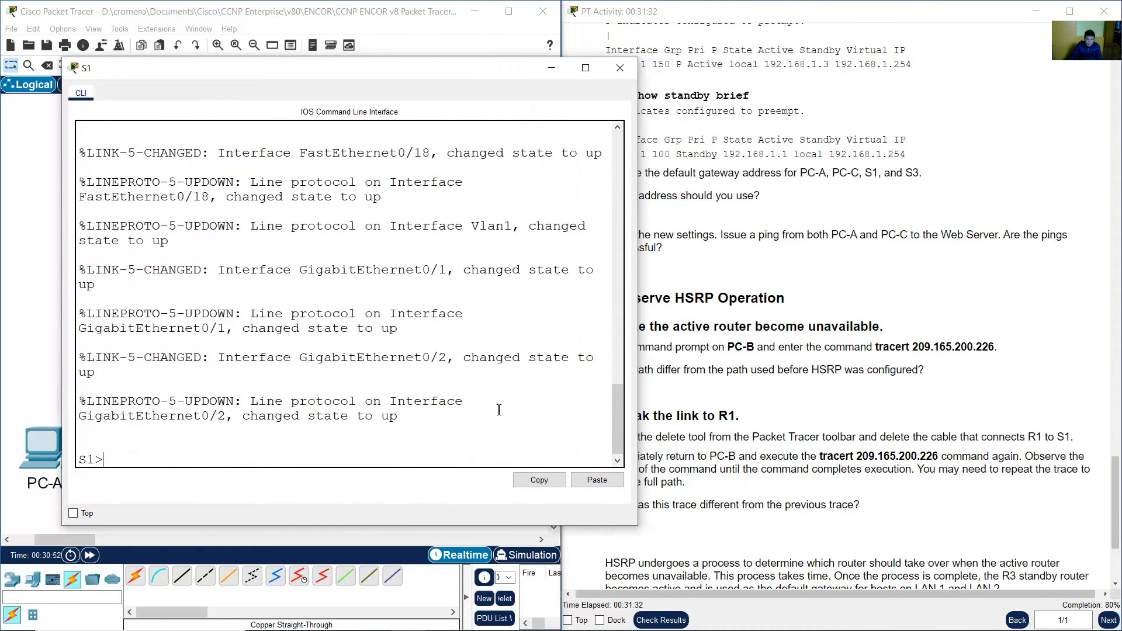
text(en)
key(Return)
text(show run)
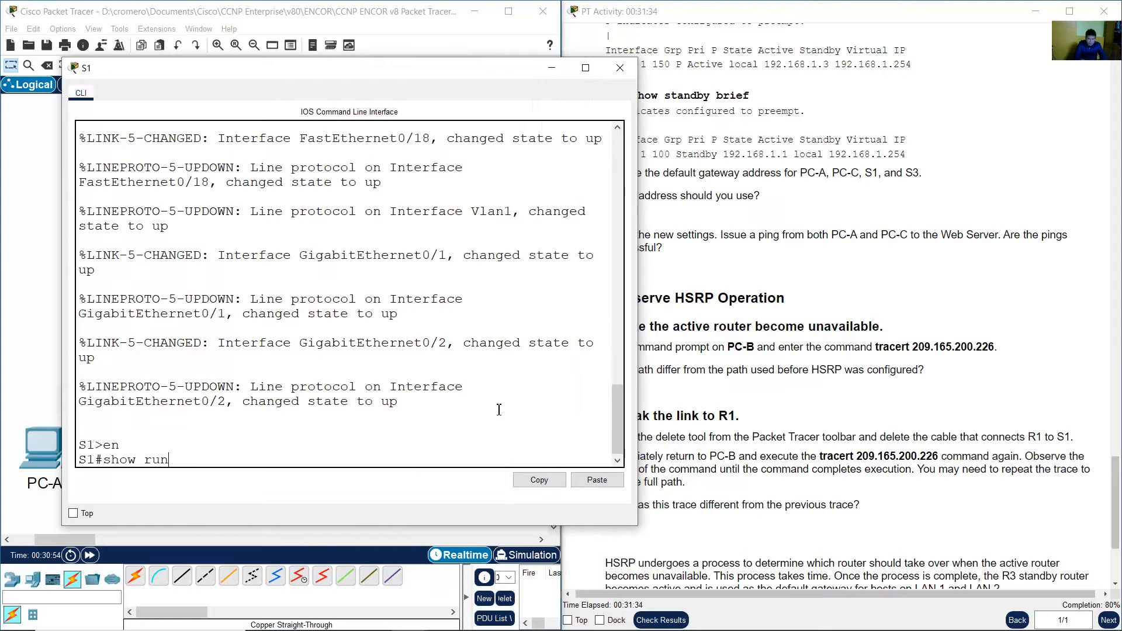
key(Return)
key(space)
key(space)
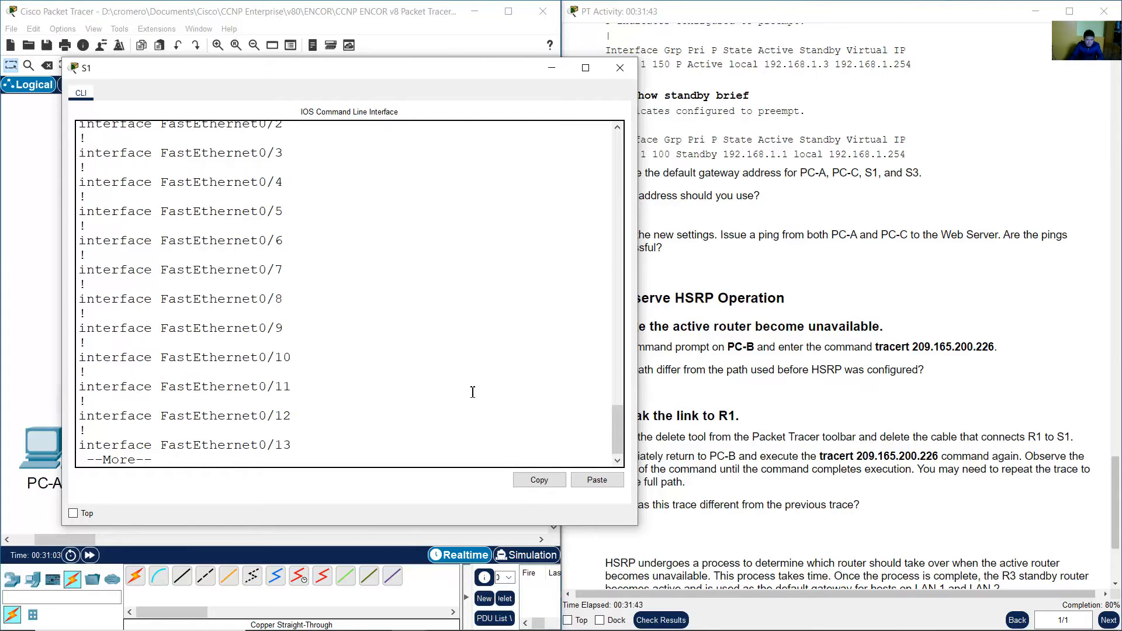
key(space)
scroll(453, 377, up, 3)
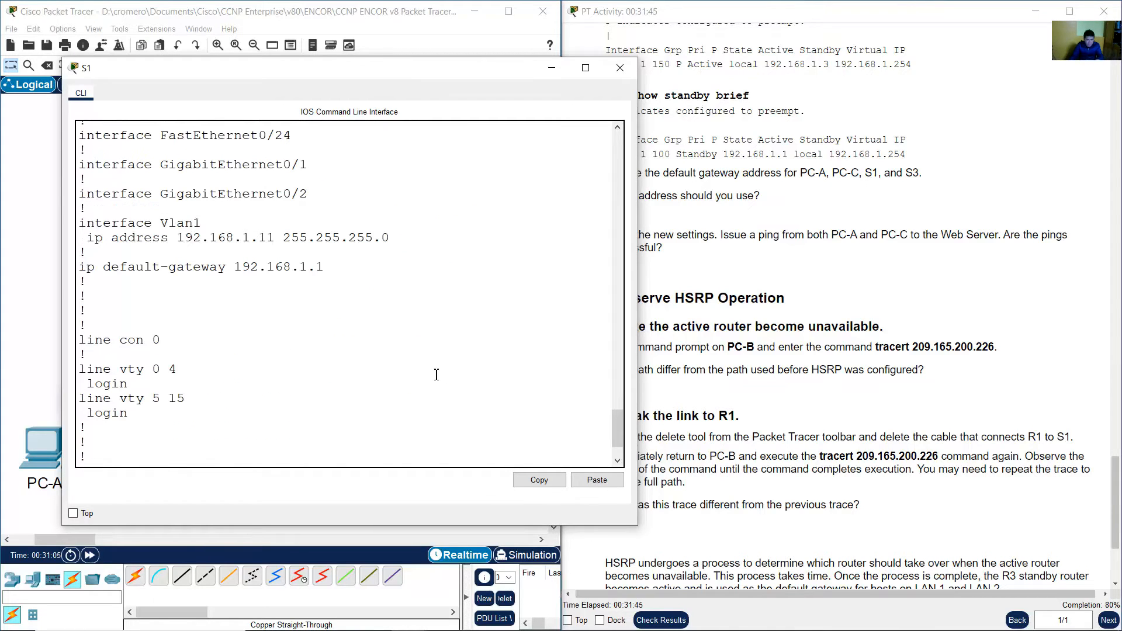
Change S1's default gateway to 192.168.1.254 in global configuration mode, then exit and close the switch window.
drag(234, 266, 80, 269)
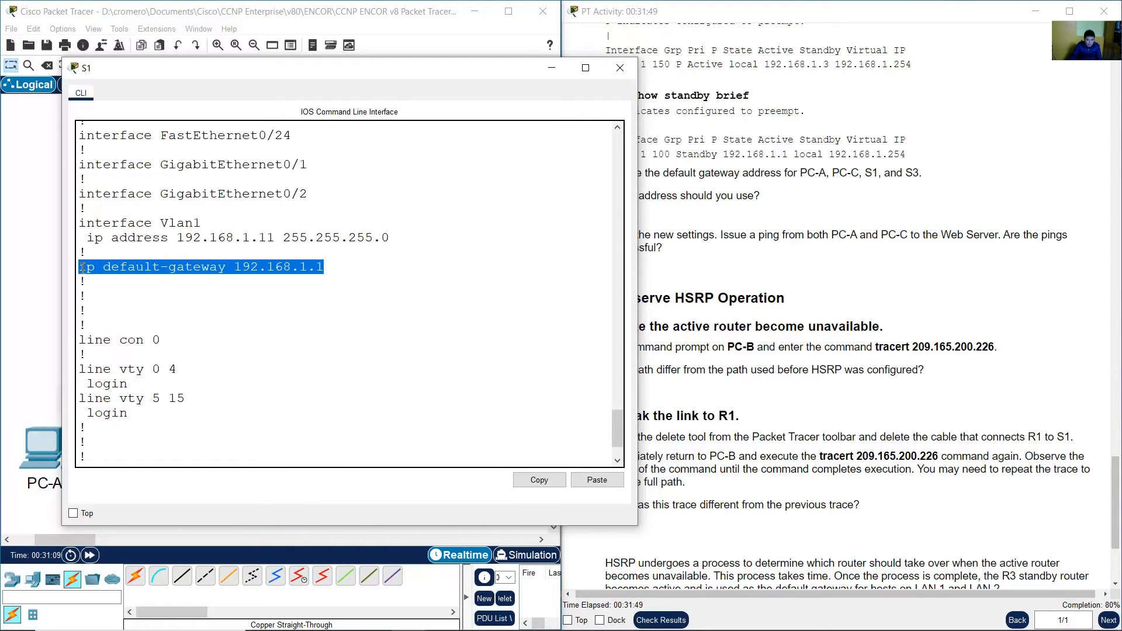
right_click(80, 269)
click(110, 275)
scroll(237, 347, down, 2)
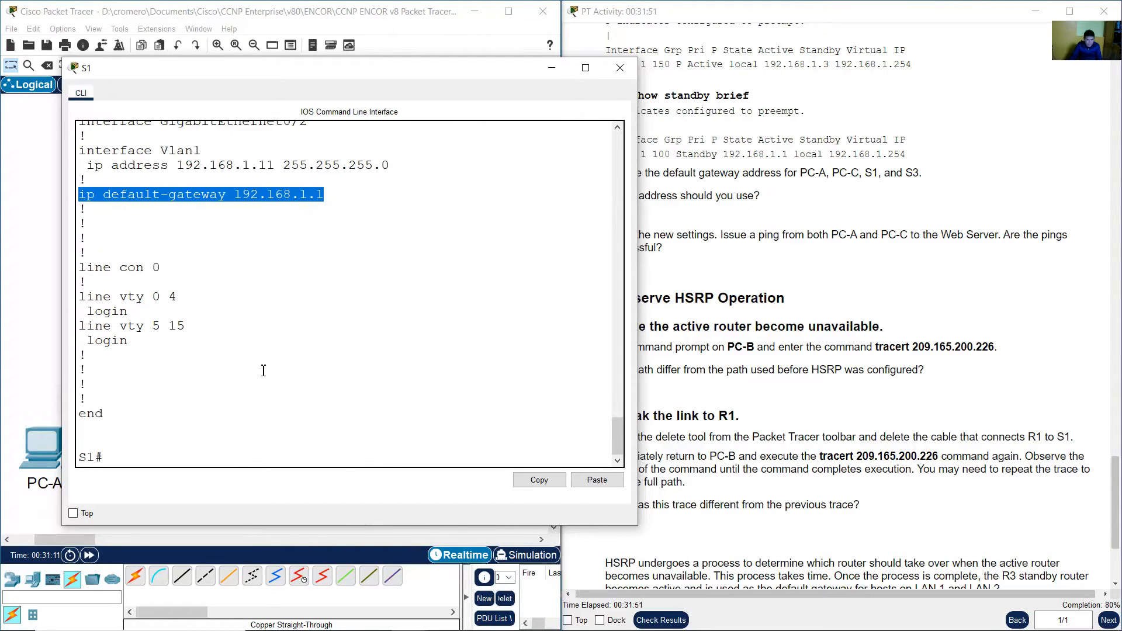
click(243, 451)
text(conf term)
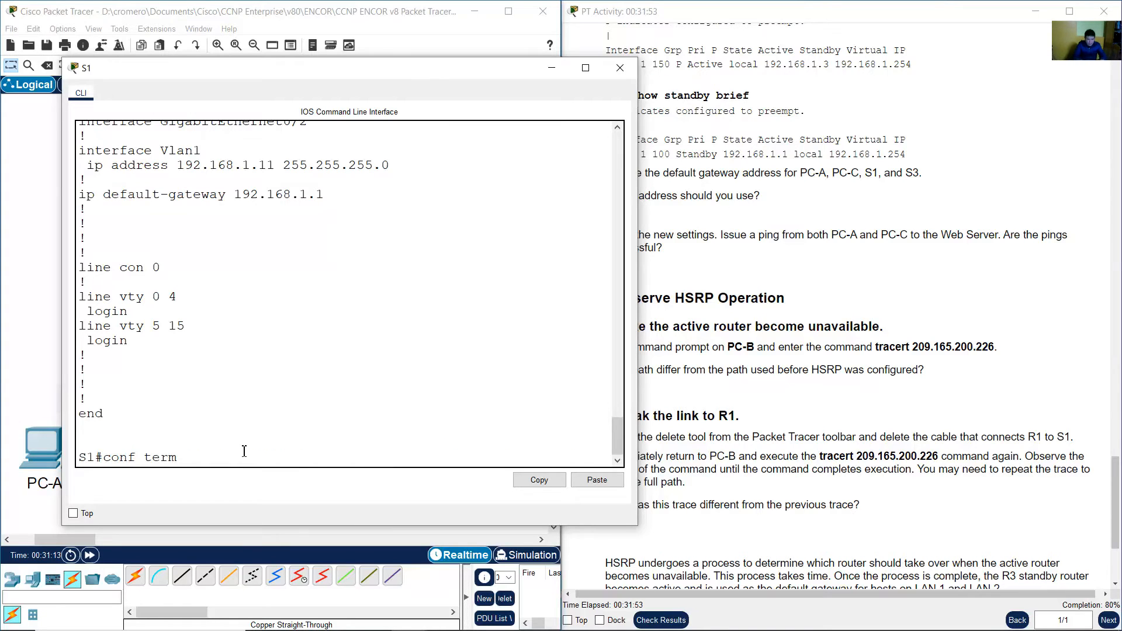
key(Return)
right_click(243, 451)
click(273, 472)
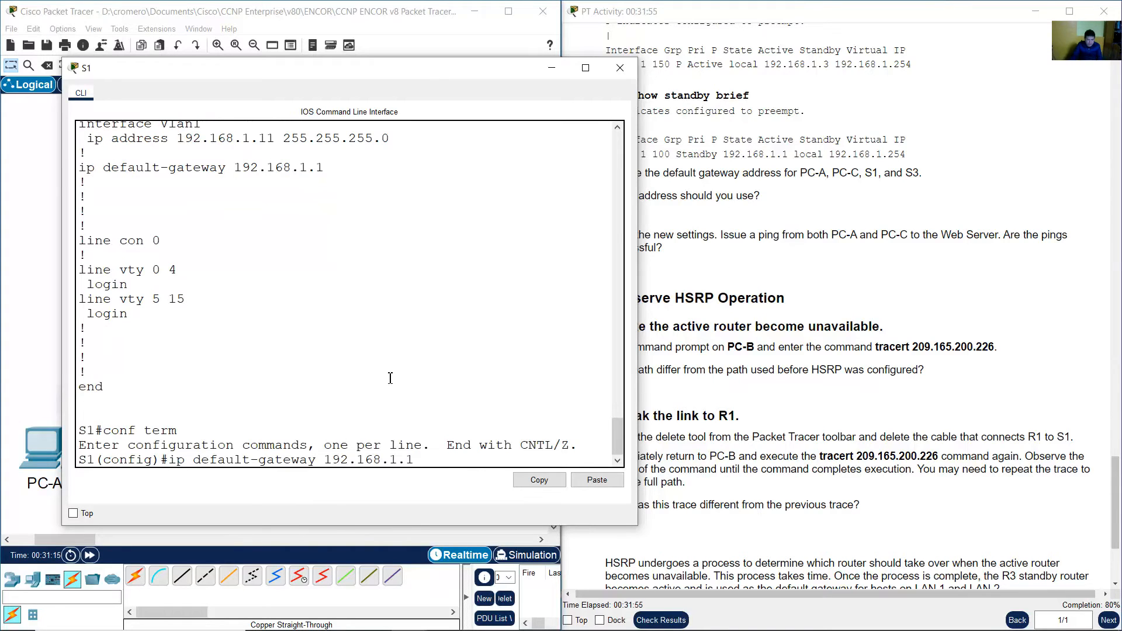
key(BackSpace)
text(254)
key(Return)
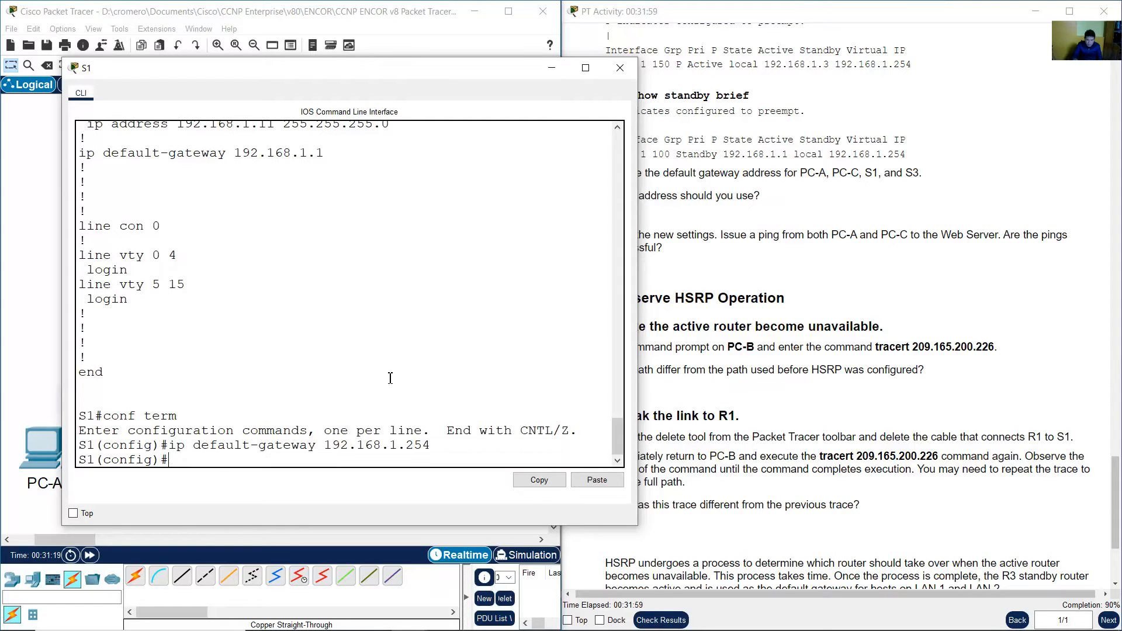
text(end)
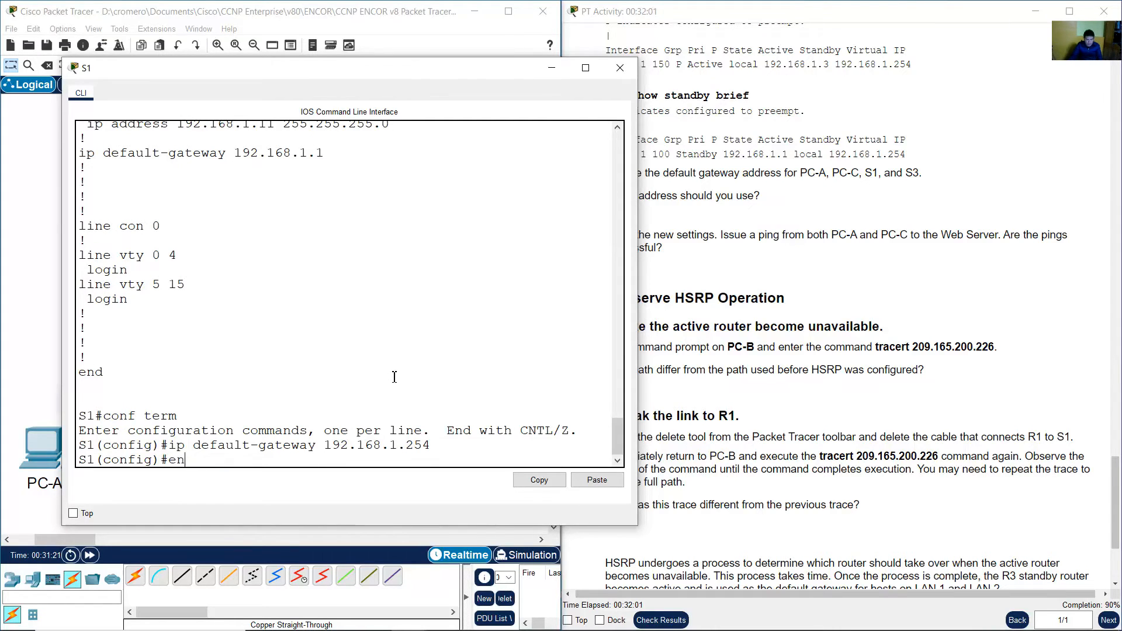
key(Return)
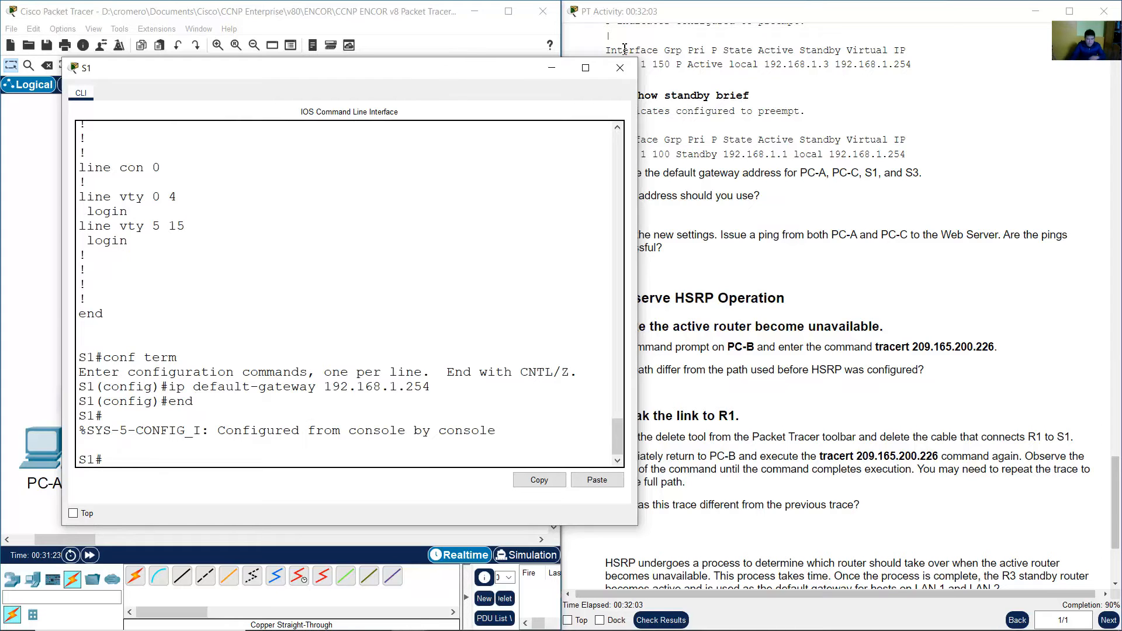
click(620, 68)
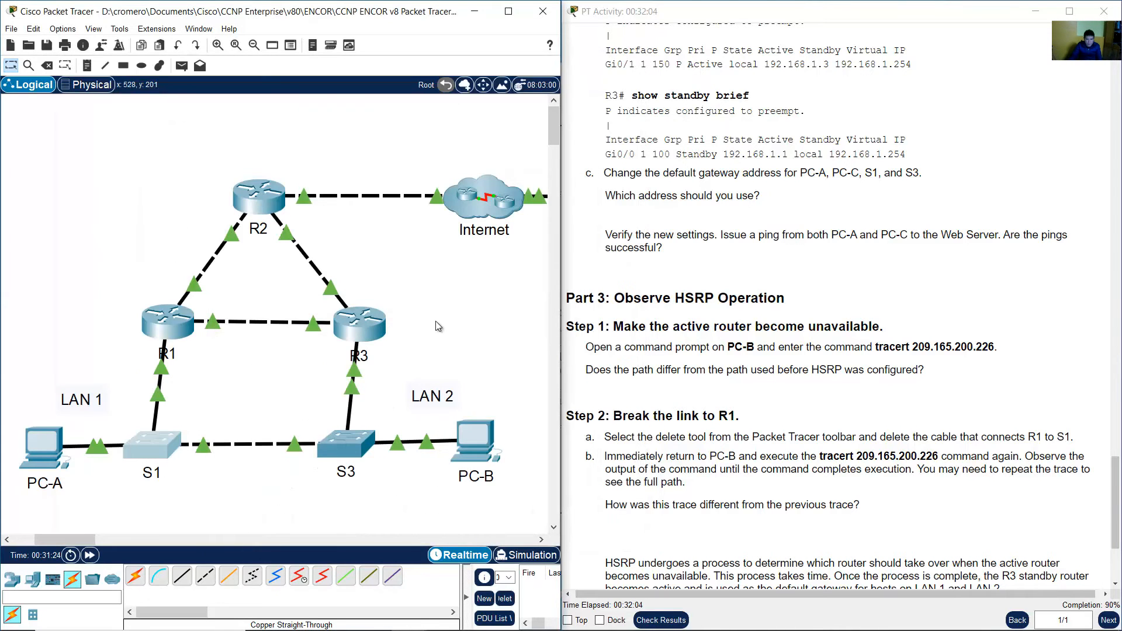
Open S3's command line, enter privileged mode and display its running configuration.
click(367, 447)
drag(434, 124, 168, 61)
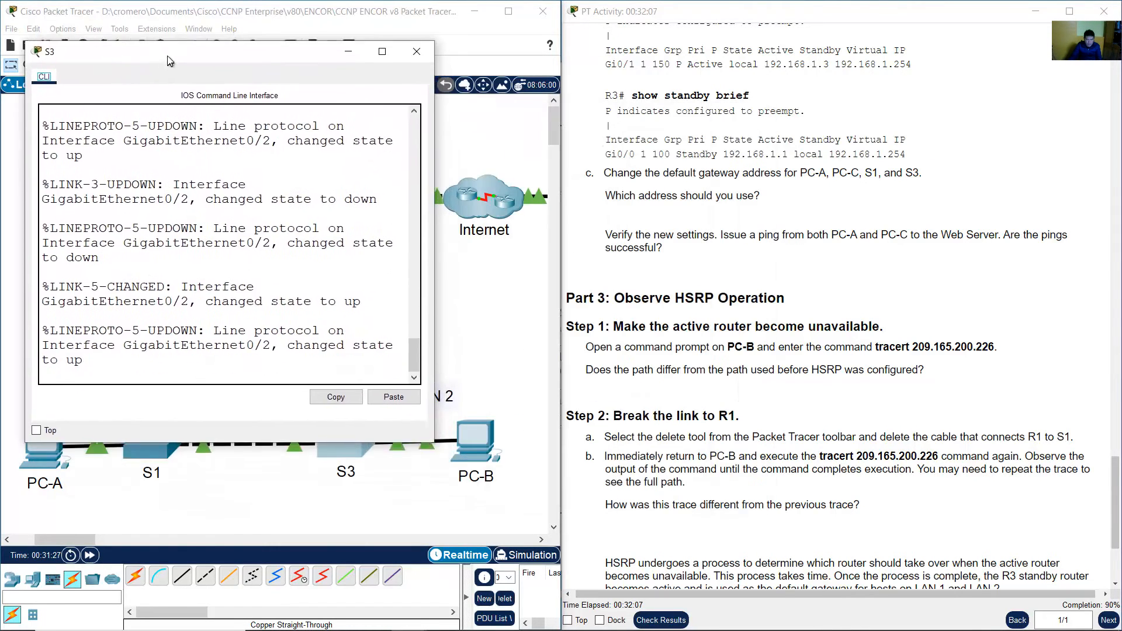
drag(434, 442, 565, 562)
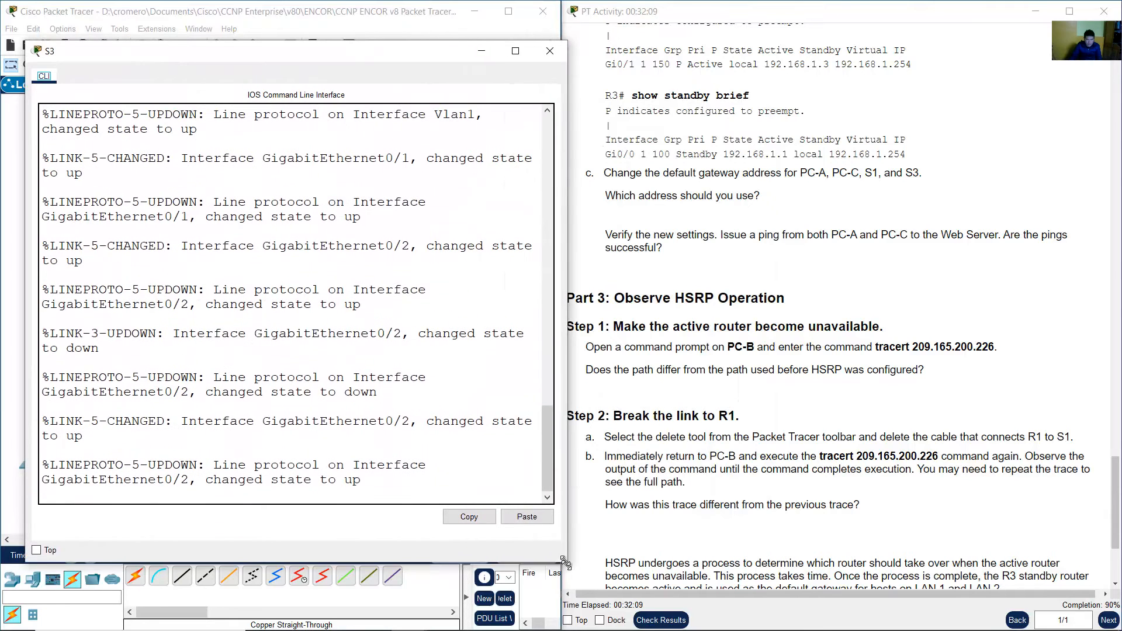
click(434, 444)
key(Return)
text(en)
key(Return)
text(conf)
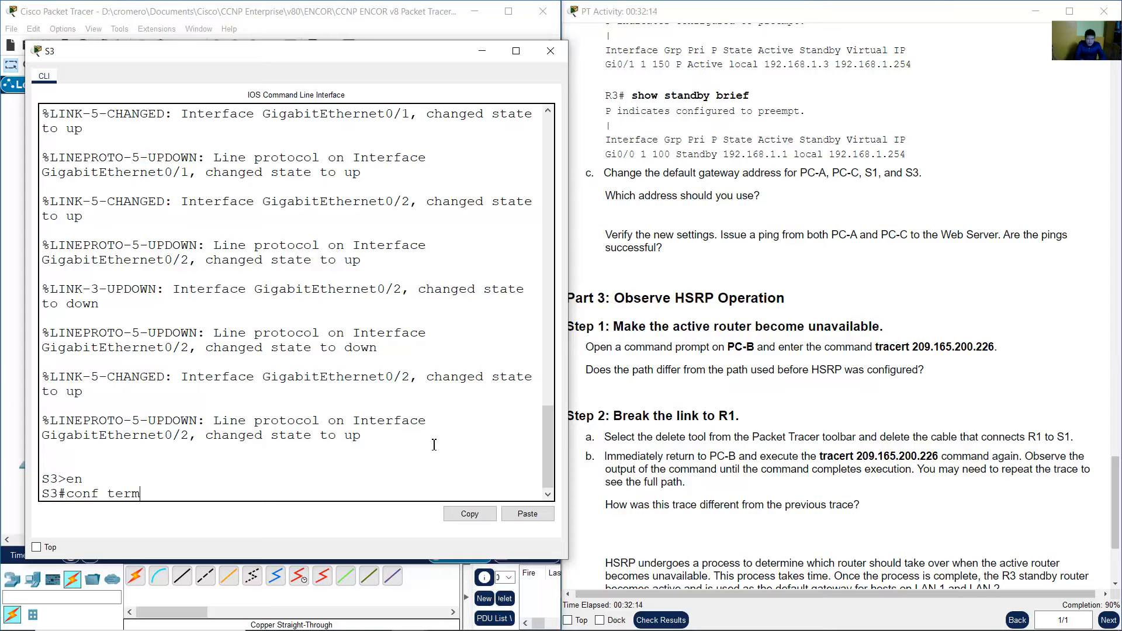
text( ter)
key(BackSpace)
key(BackSpace)
key(BackSpace)
key(BackSpace)
key(BackSpace)
key(BackSpace)
key(BackSpace)
key(BackSpace)
text(show run)
key(Return)
key(space)
key(space)
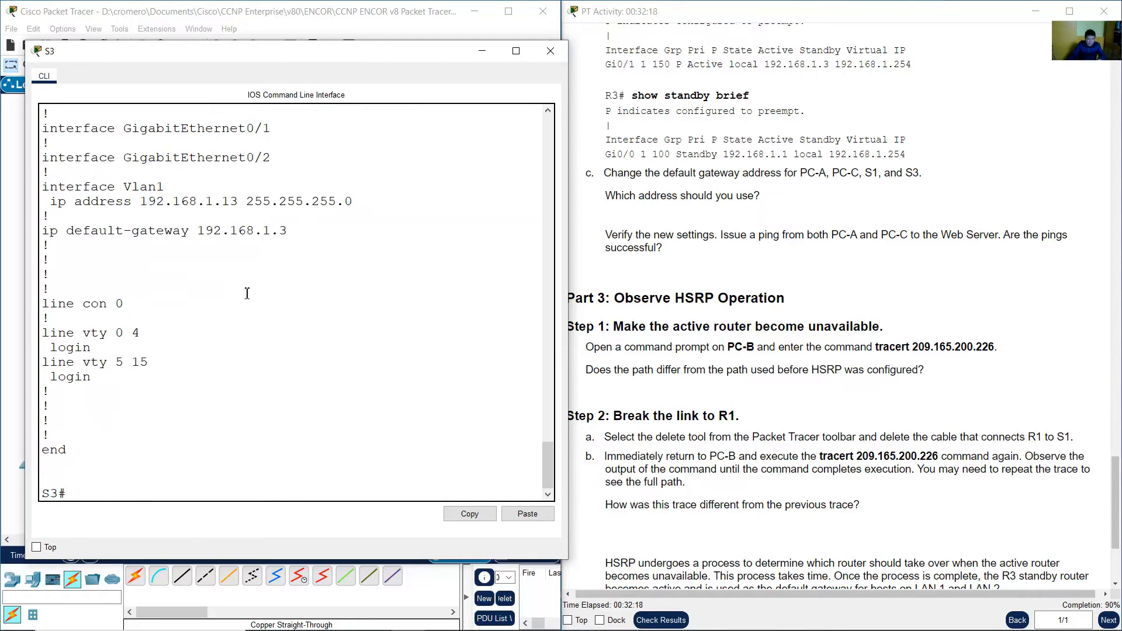
Change S3's default gateway to 192.168.1.254 in global configuration mode, then exit and close the switch window.
drag(198, 231, 307, 235)
click(319, 439)
text(conf term)
key(Return)
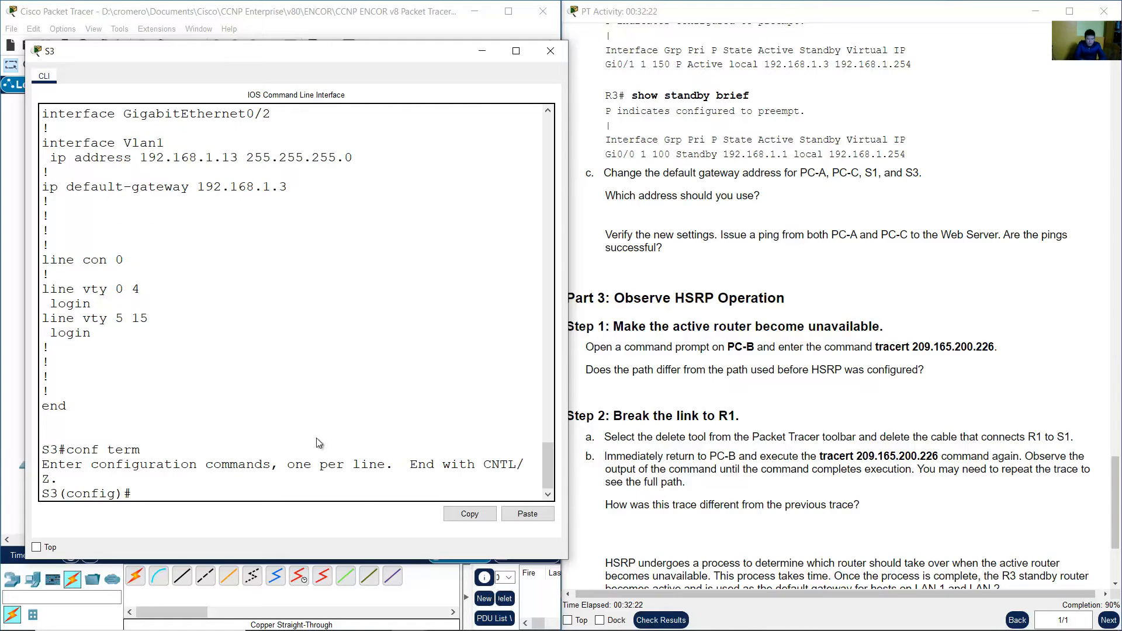
right_click(316, 437)
click(345, 461)
drag(135, 496, 41, 494)
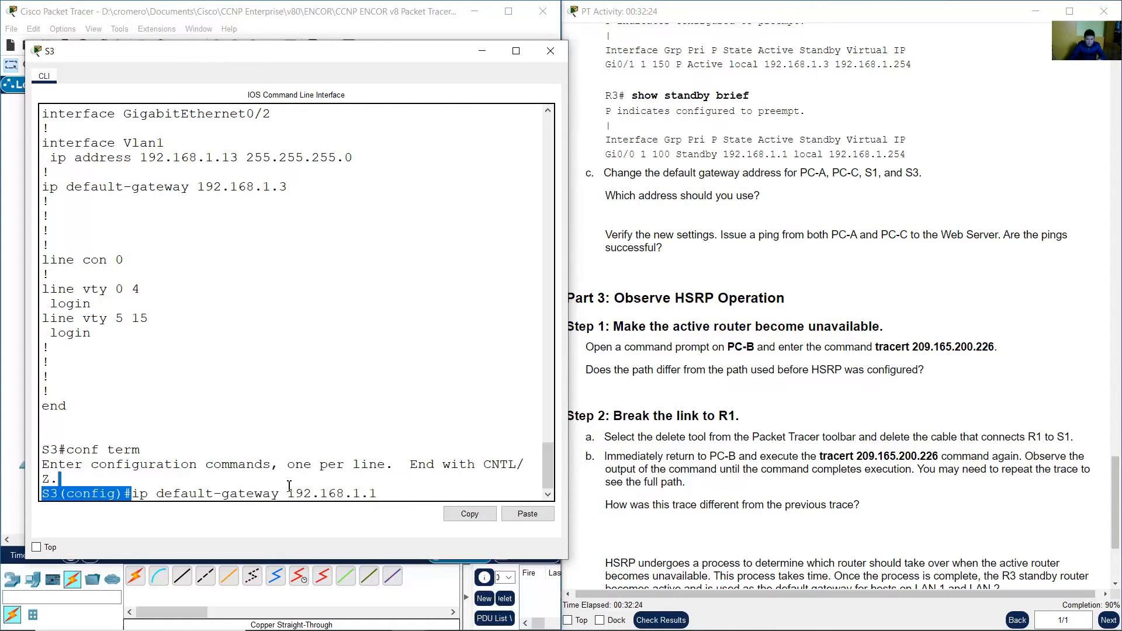
click(426, 497)
text(2)
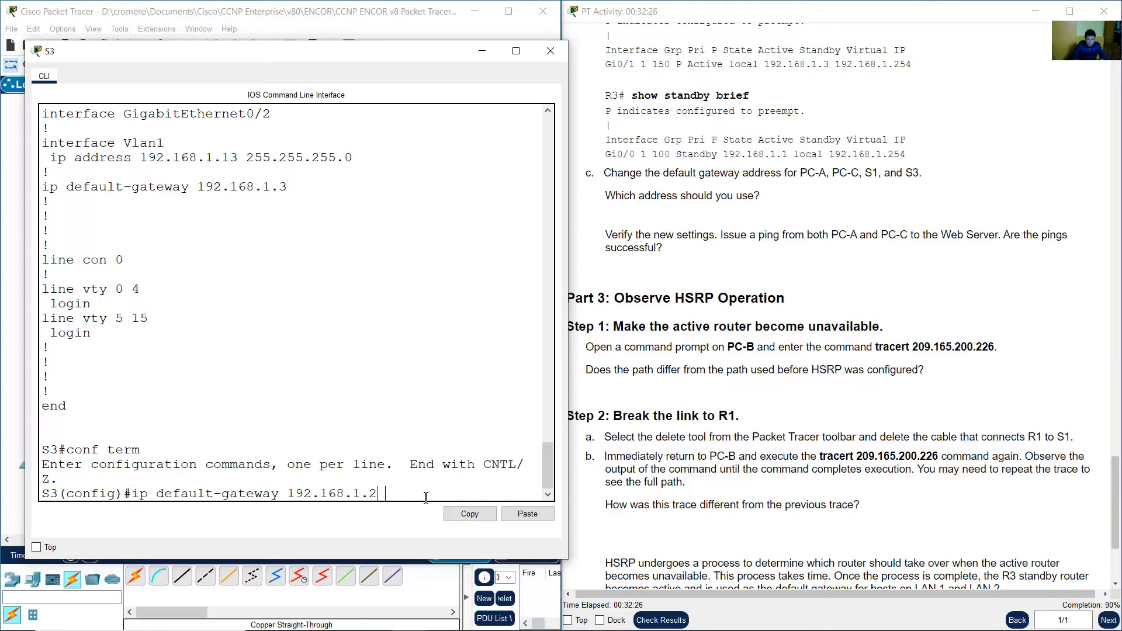
text(54)
key(Return)
text(e)
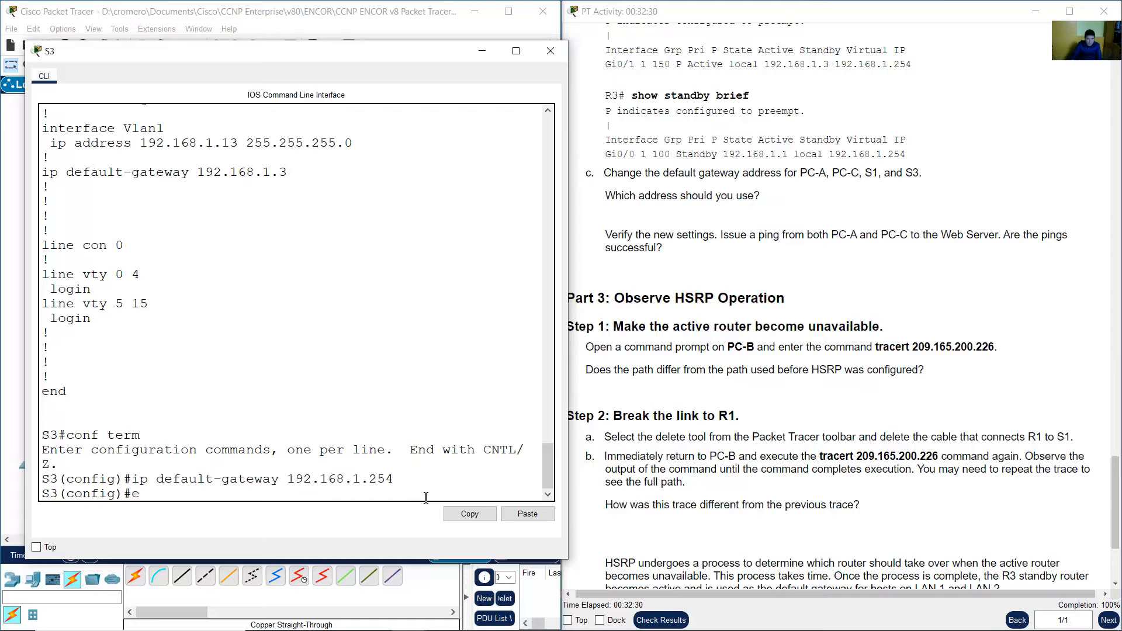
text( and)
key(Return)
click(400, 26)
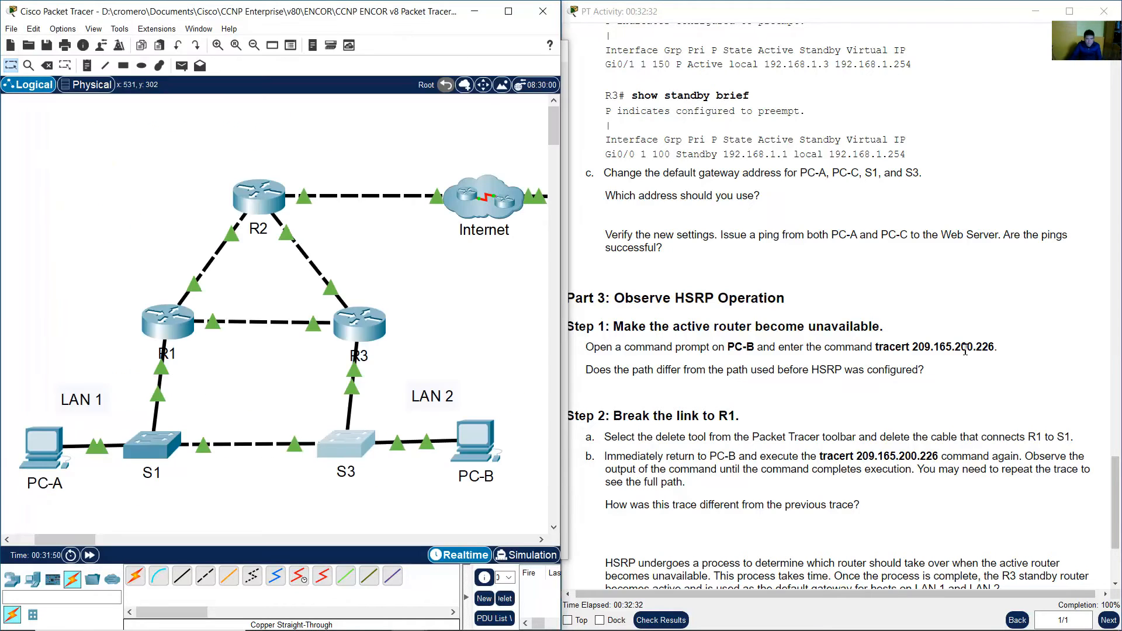
Read the instruction to ping the Web Server from PC-A and PC-C.
click(965, 349)
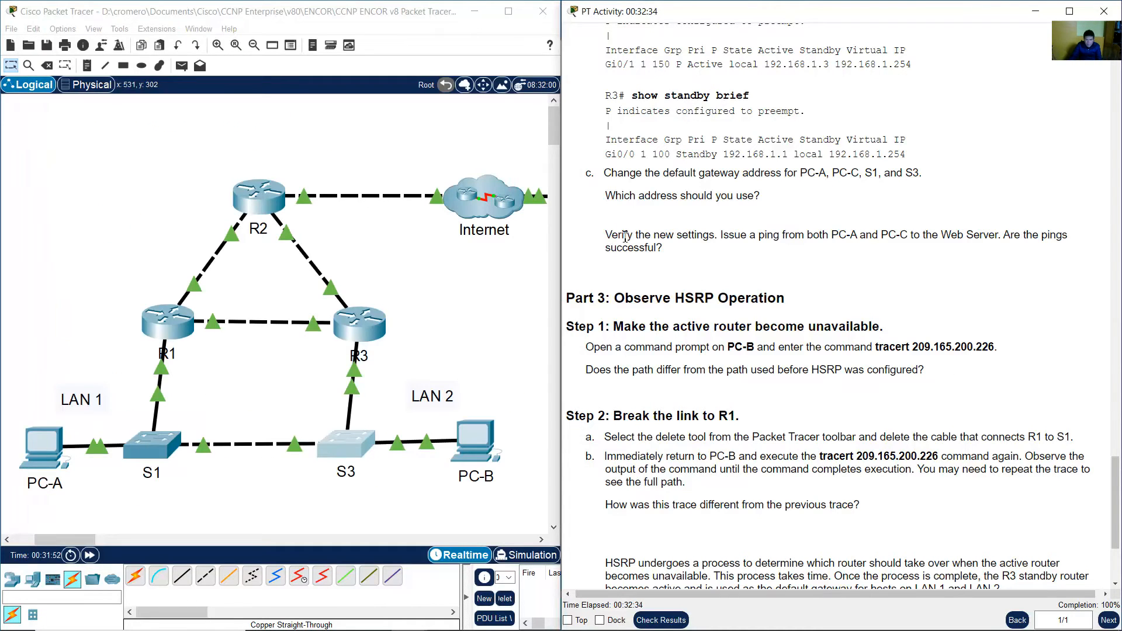
drag(625, 236, 840, 258)
click(731, 237)
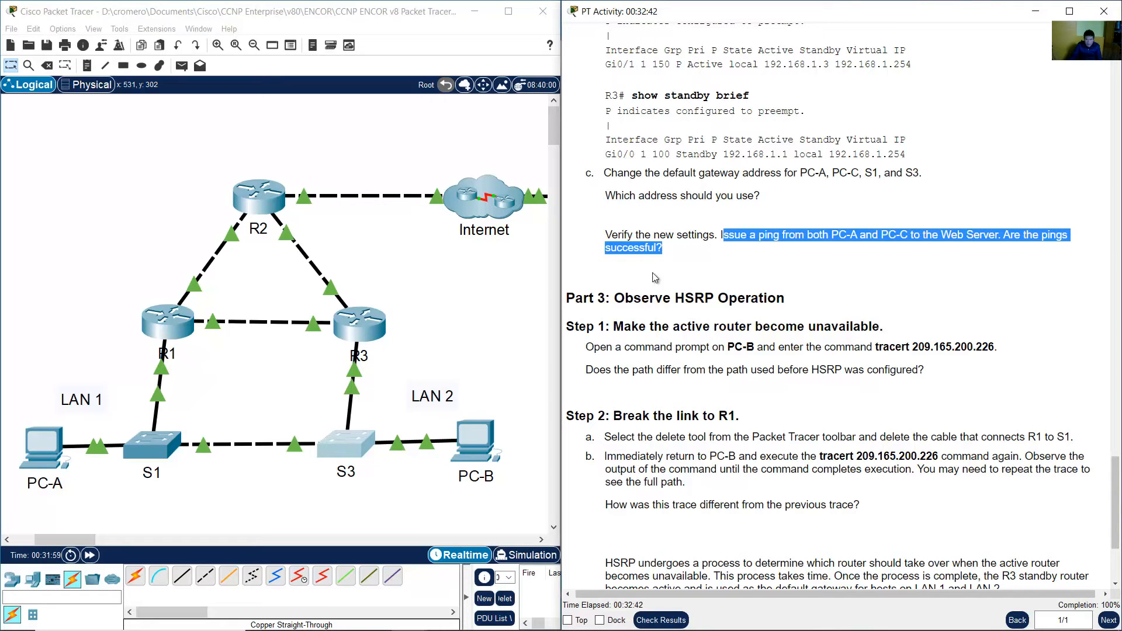
click(192, 403)
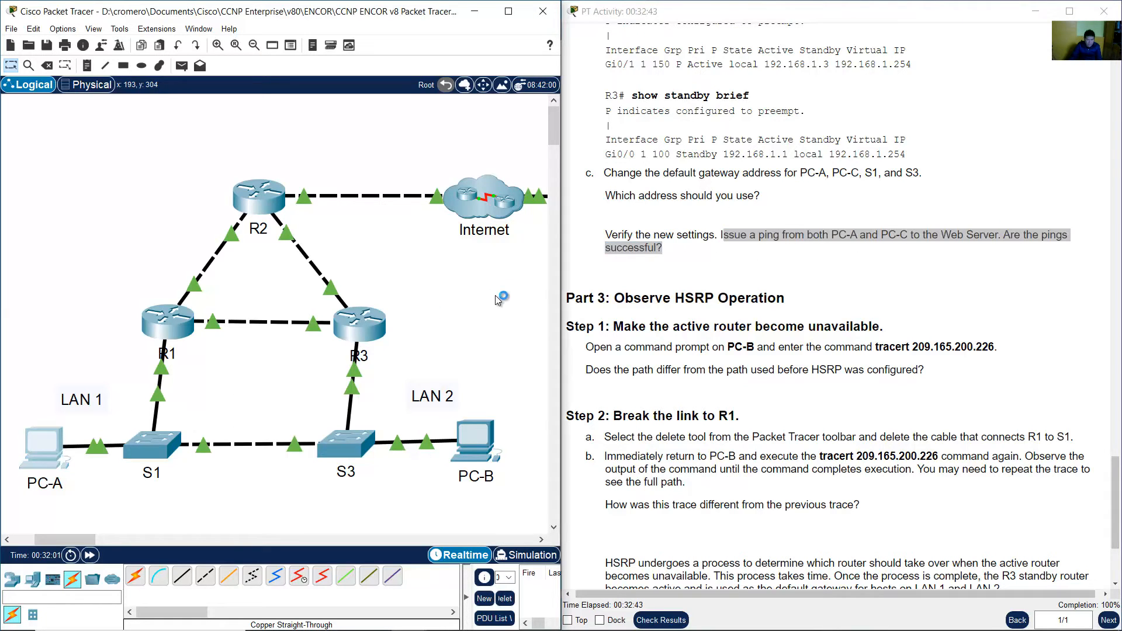
Open PC-A's command prompt and rerun ipconfig to check its default gateway.
click(634, 199)
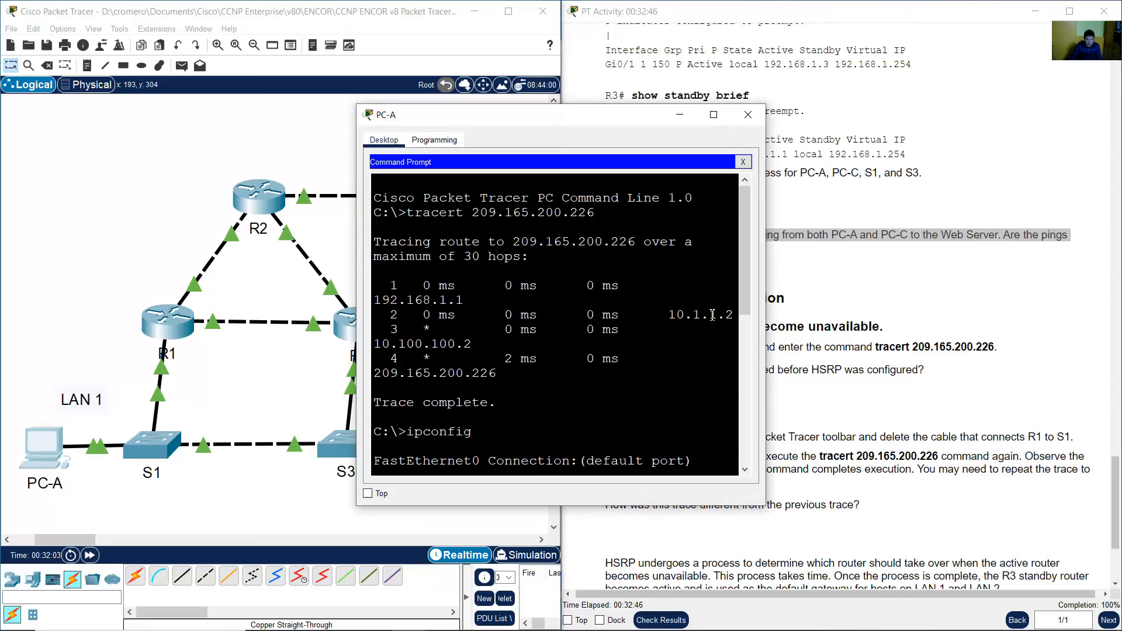
drag(764, 289, 991, 291)
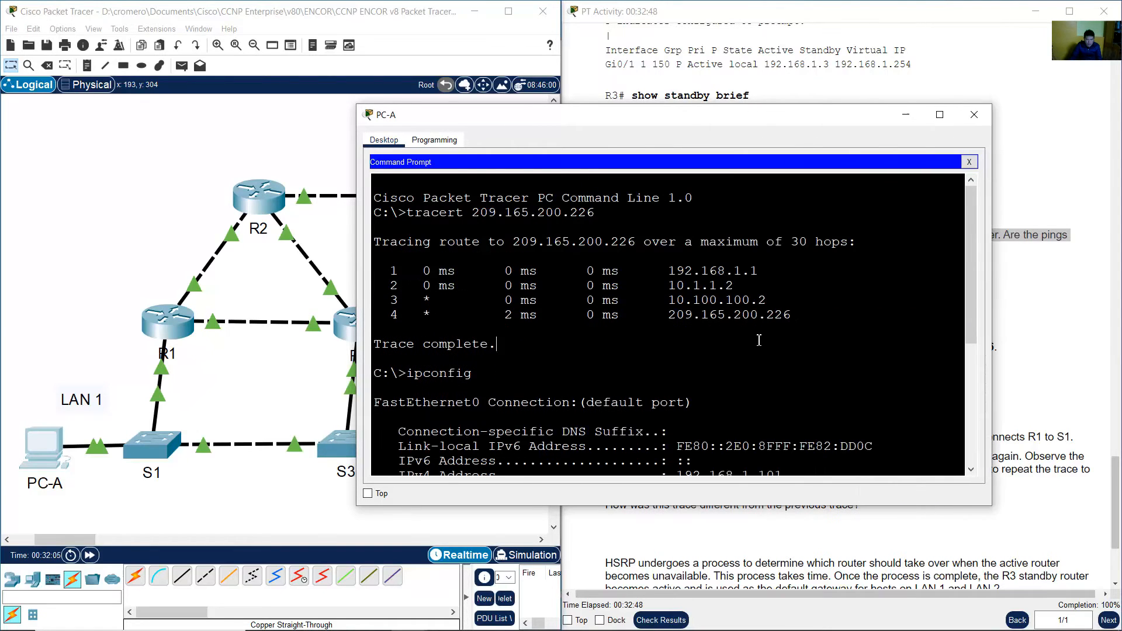
scroll(768, 348, down, 6)
scroll(770, 348, down, 1)
key(Up)
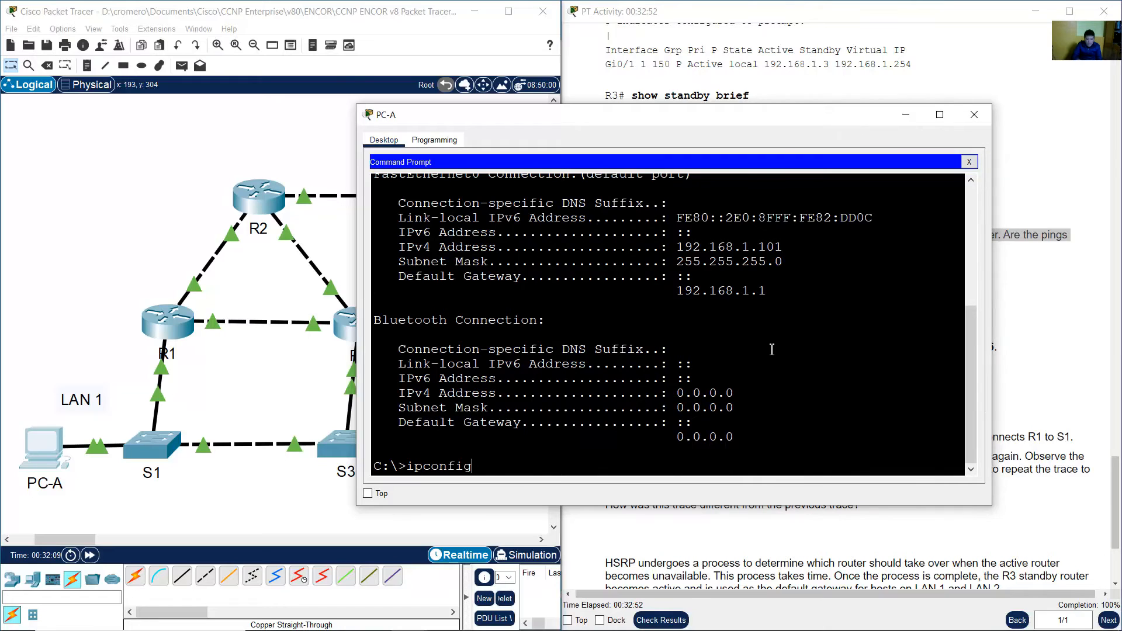
key(Return)
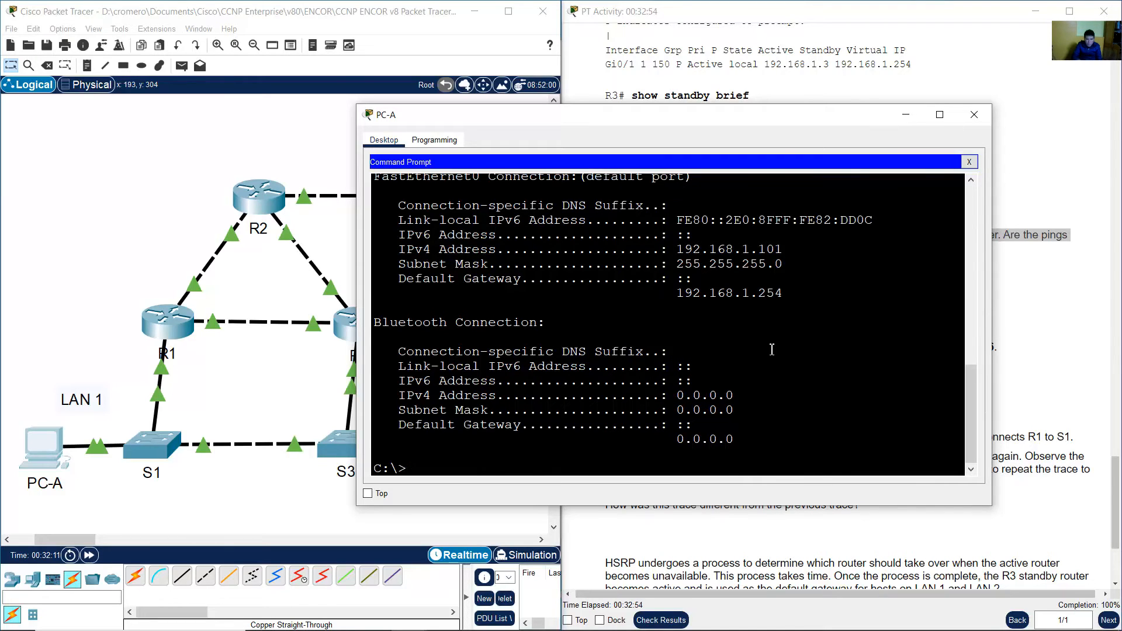
drag(675, 293, 798, 297)
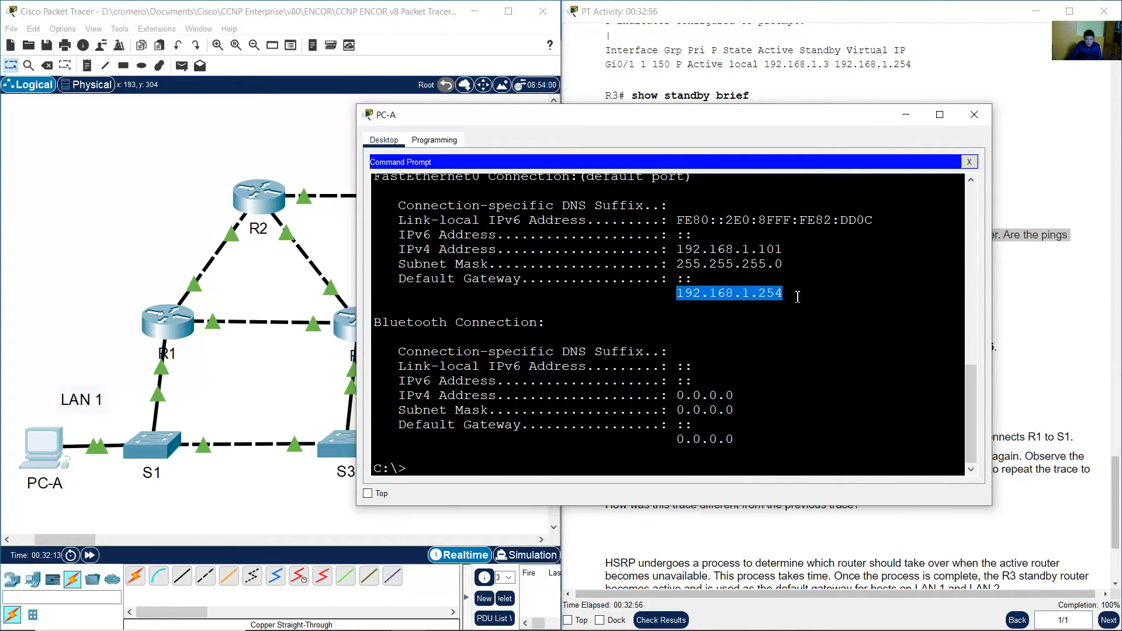
Ping the Web Server at 209.165.200.226 from PC-A's command prompt.
key(Up)
key(Up)
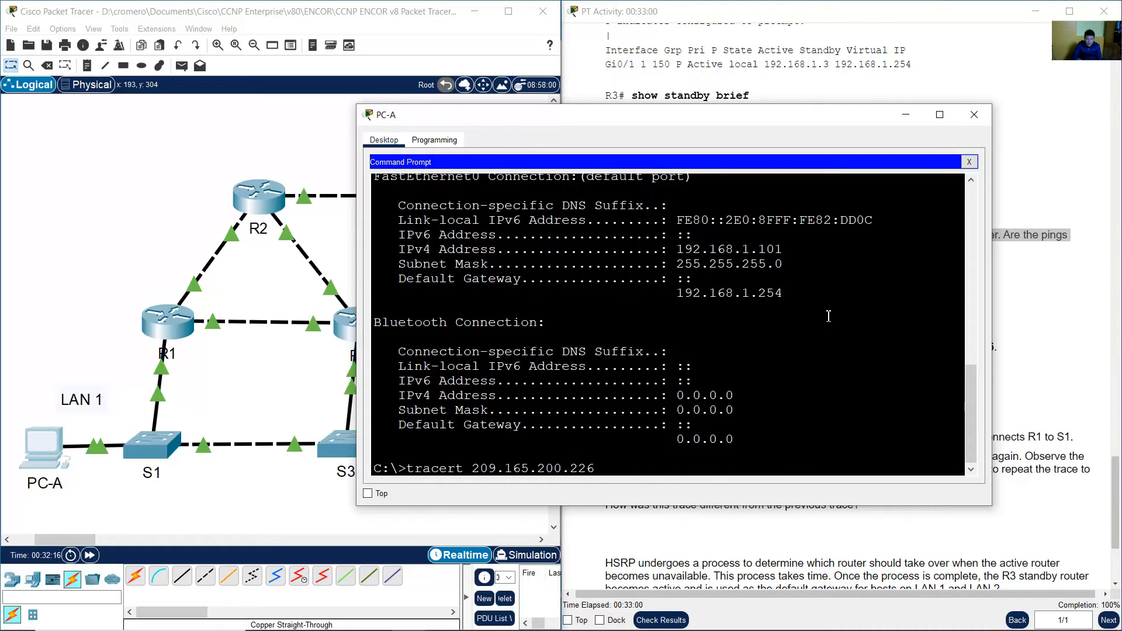
key(Left)
key(Left)
key(Left)
key(Left)
key(Left)
key(Left)
key(Left)
key(Left)
key(Left)
key(Left)
key(Left)
key(Left)
key(Left)
key(Left)
key(Left)
key(Left)
key(BackSpace)
key(BackSpace)
key(BackSpace)
key(BackSpace)
key(BackSpace)
key(BackSpace)
key(BackSpace)
text(ping)
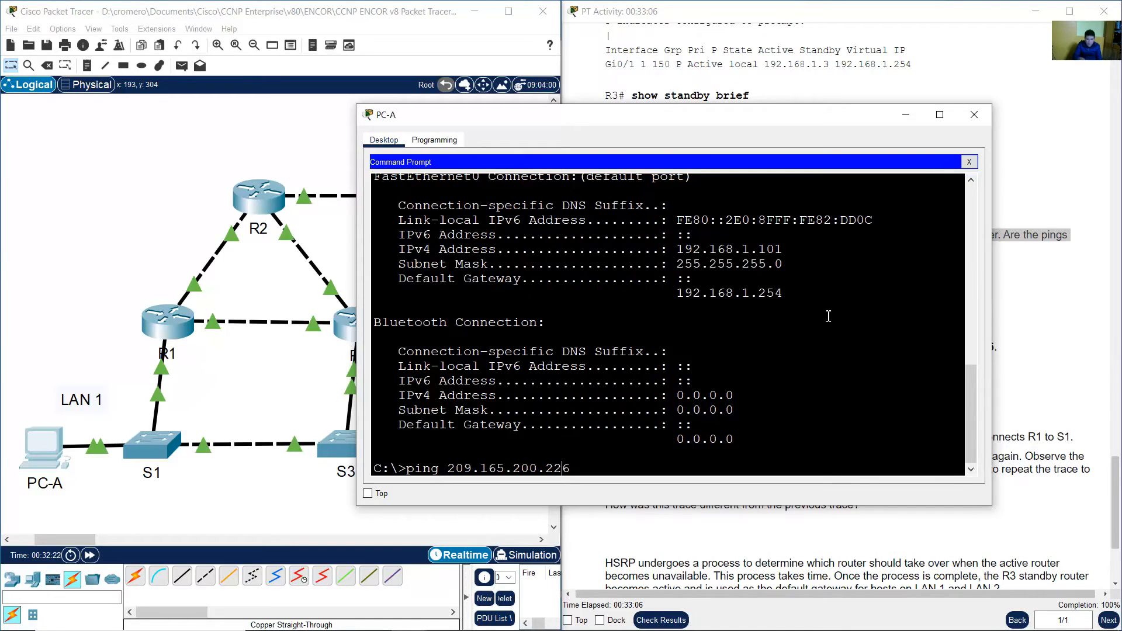
key(Return)
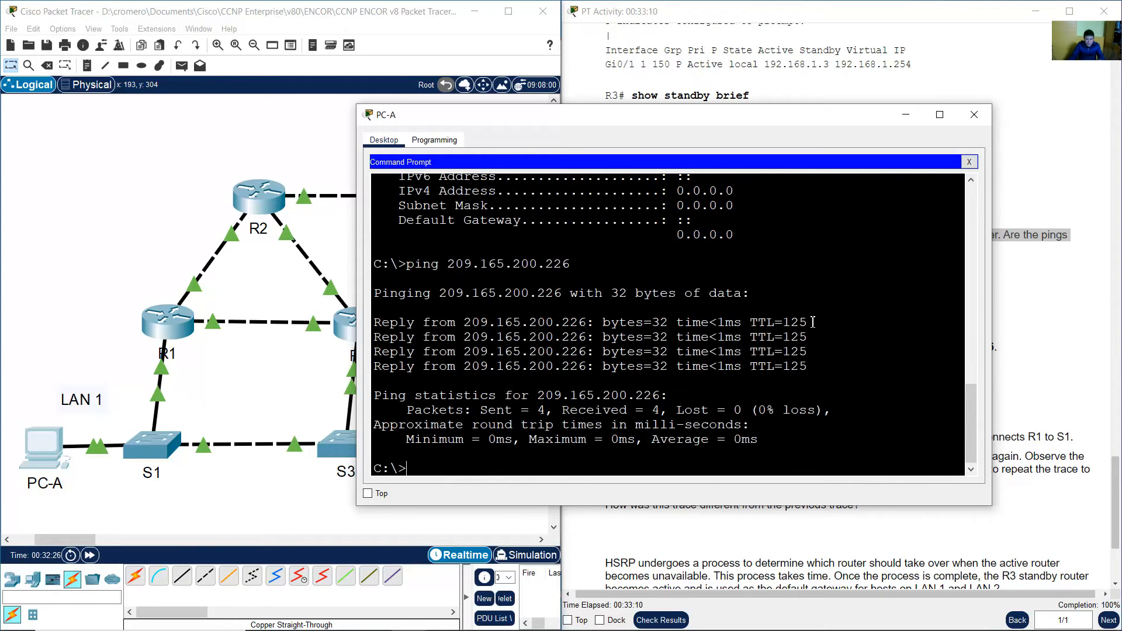
click(243, 402)
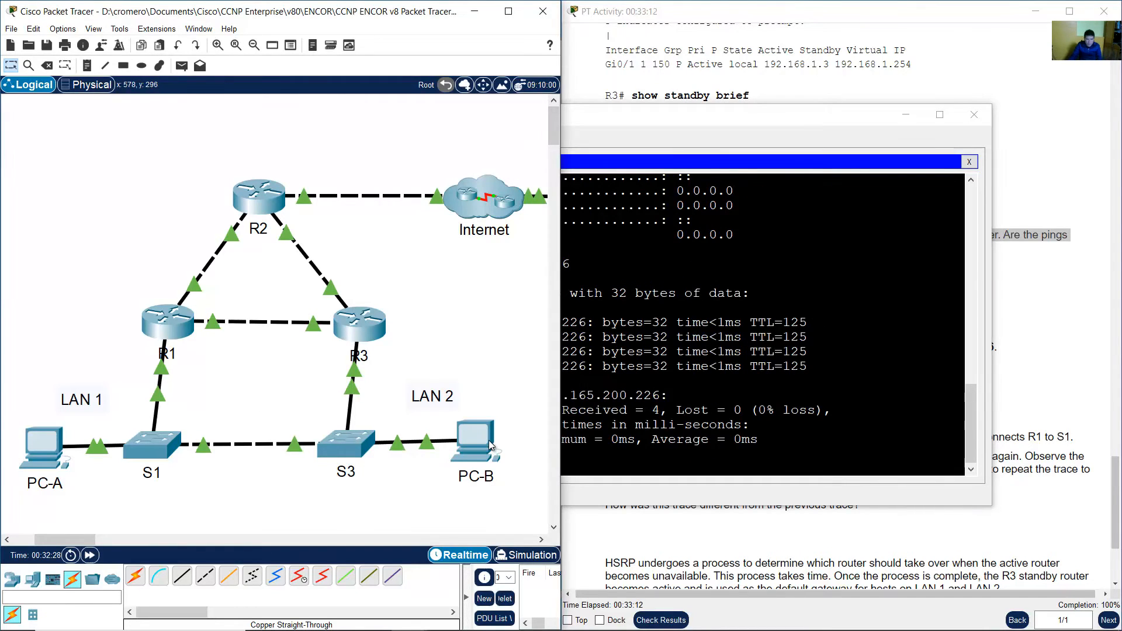
Open PC-B's command prompt and rerun ipconfig to check its default gateway.
click(489, 446)
click(628, 228)
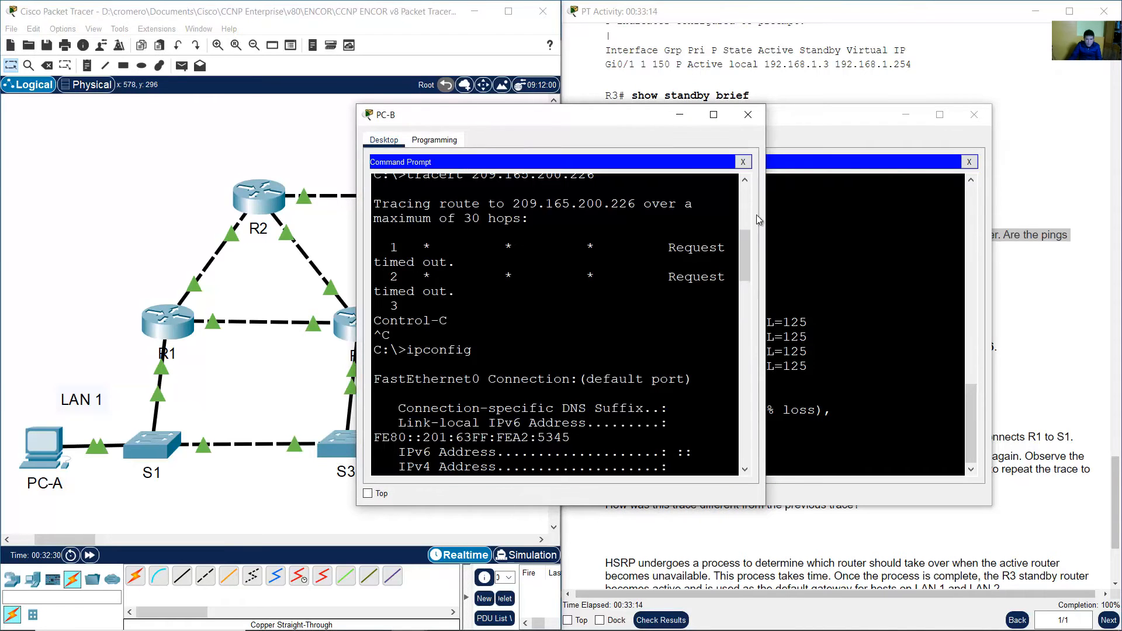
drag(766, 226, 991, 226)
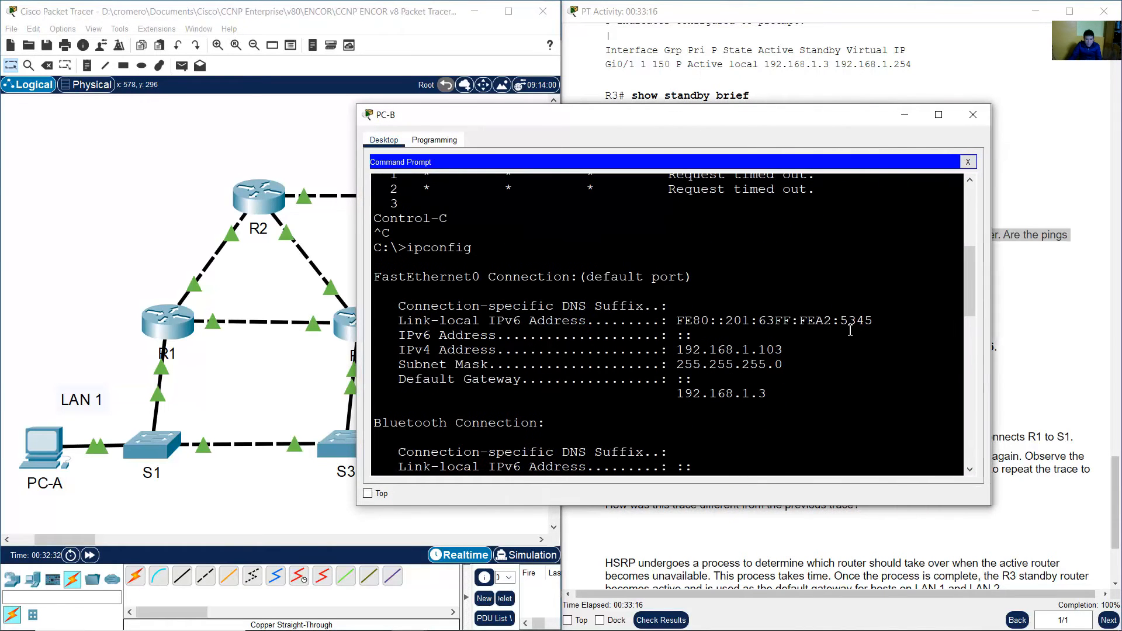
scroll(843, 385, down, 5)
scroll(844, 385, down, 10)
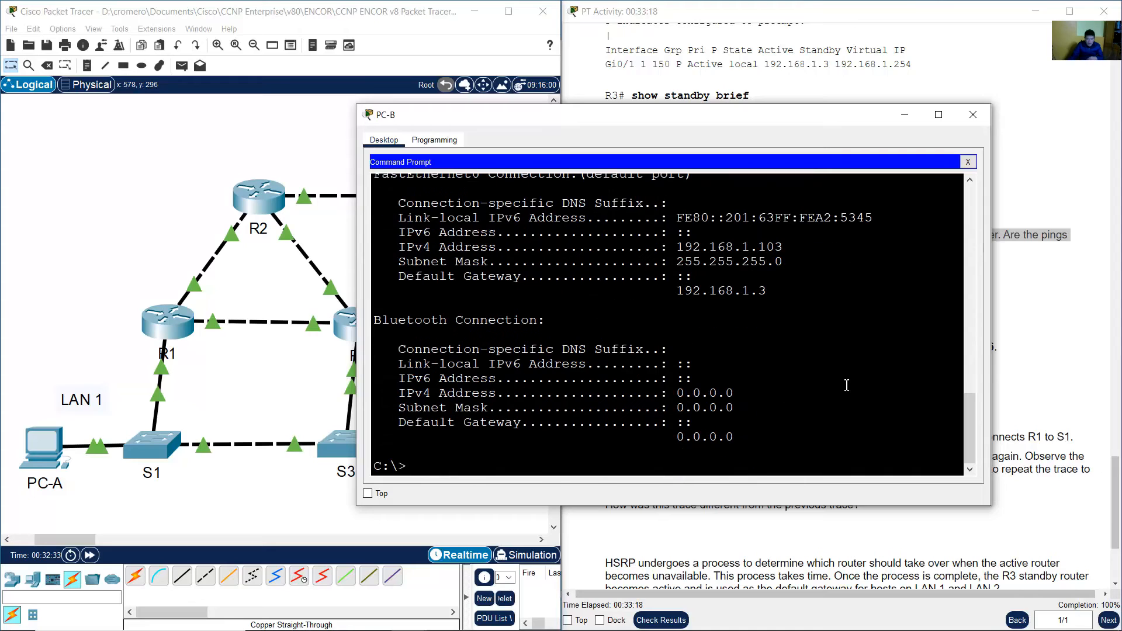
text(ipconfig)
key(Return)
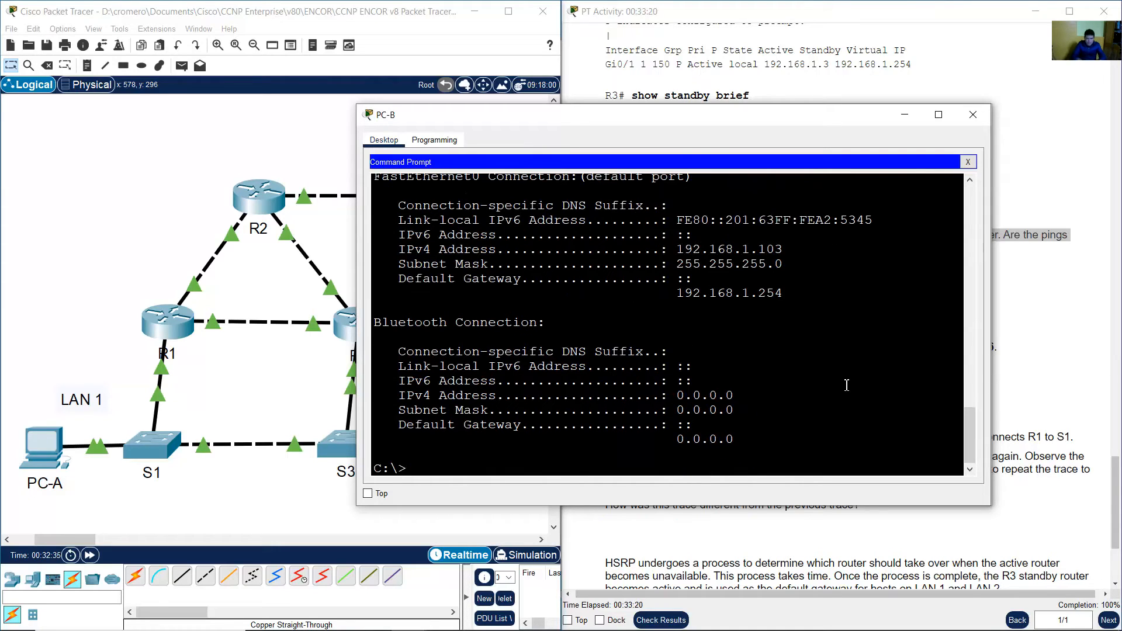
Ping the Web Server at 209.165.200.226 from PC-B's command prompt.
drag(677, 292, 790, 292)
click(771, 406)
text(p)
key(Up)
key(Up)
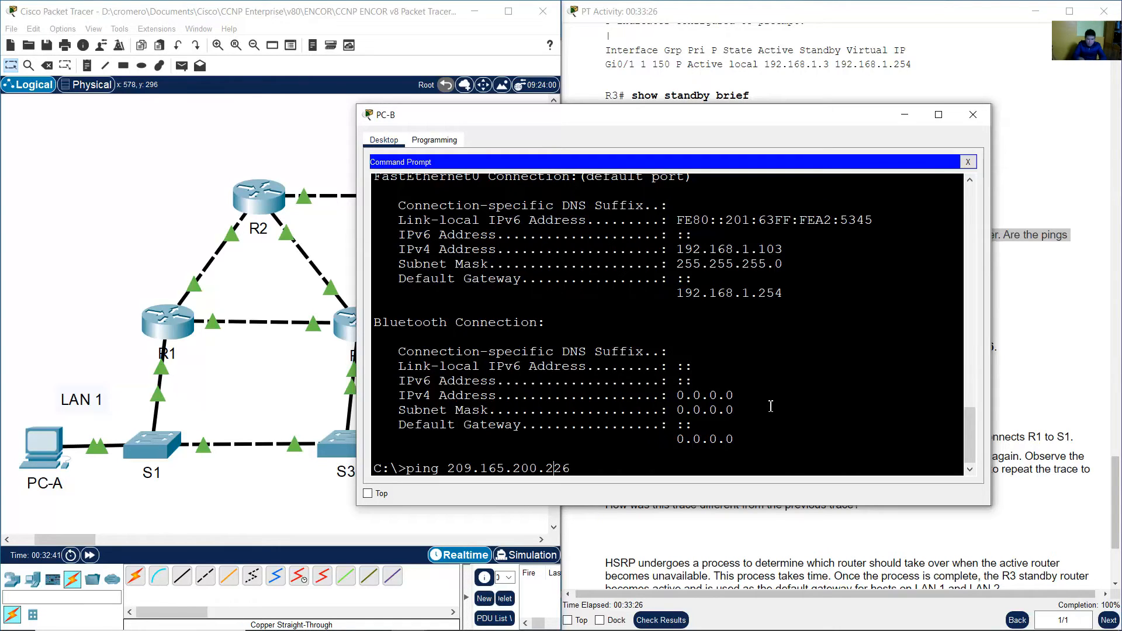
key(Right)
key(Right)
key(Right)
key(Right)
key(Right)
key(Right)
key(Right)
key(Right)
key(Right)
key(Right)
key(Right)
key(Return)
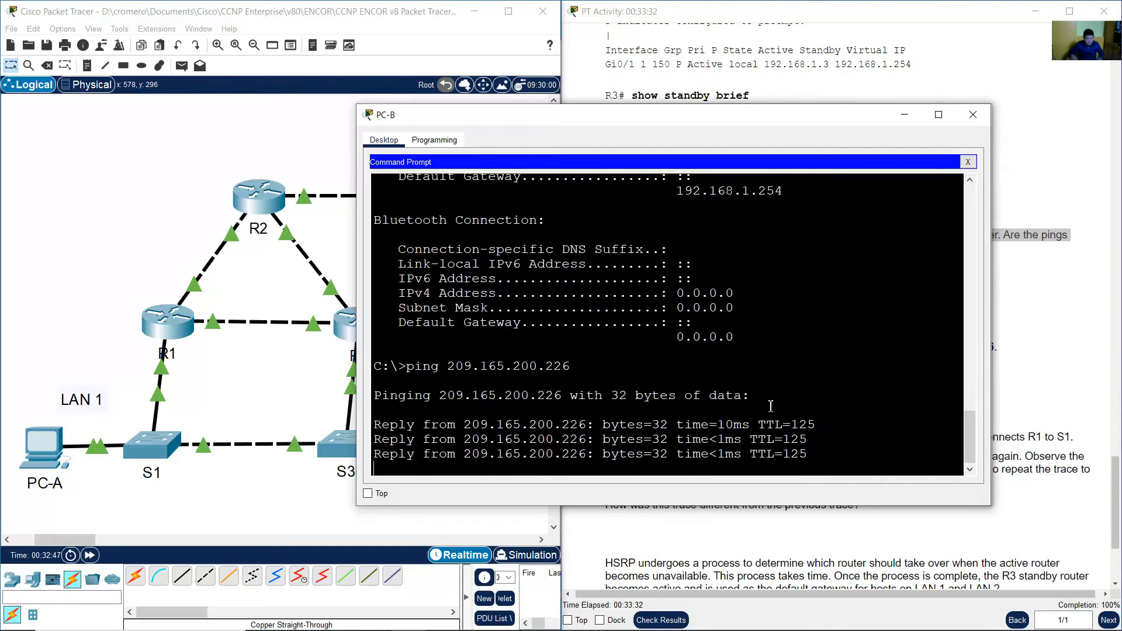
Read the Part 3 Step 1 instructions about tracing the route from PC-B to the Web Server.
click(1056, 318)
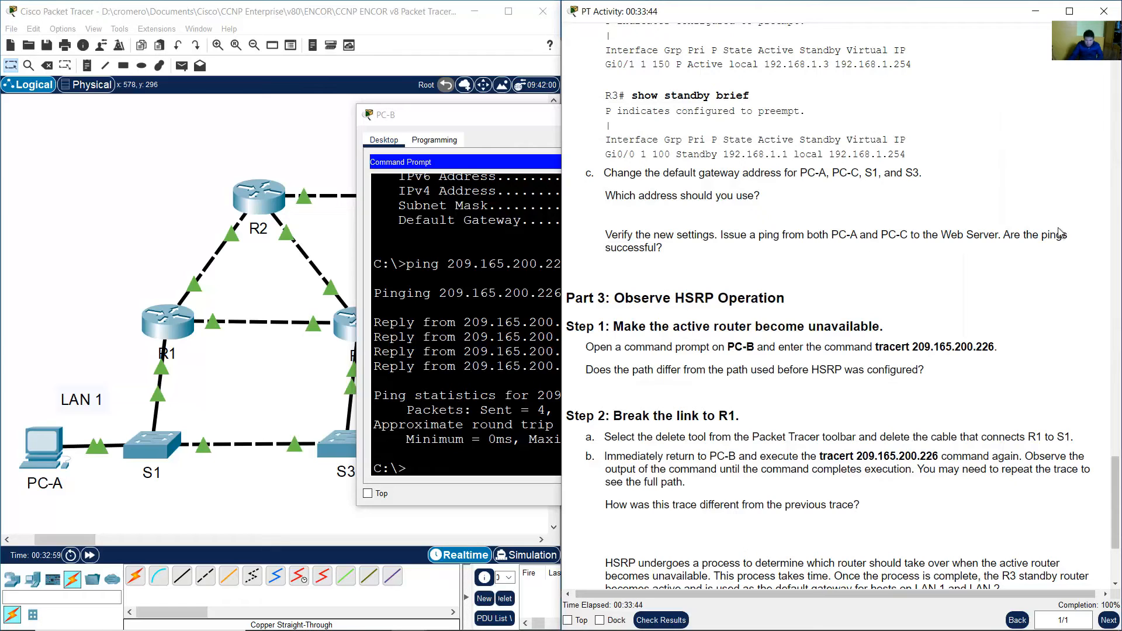
drag(1018, 237, 662, 247)
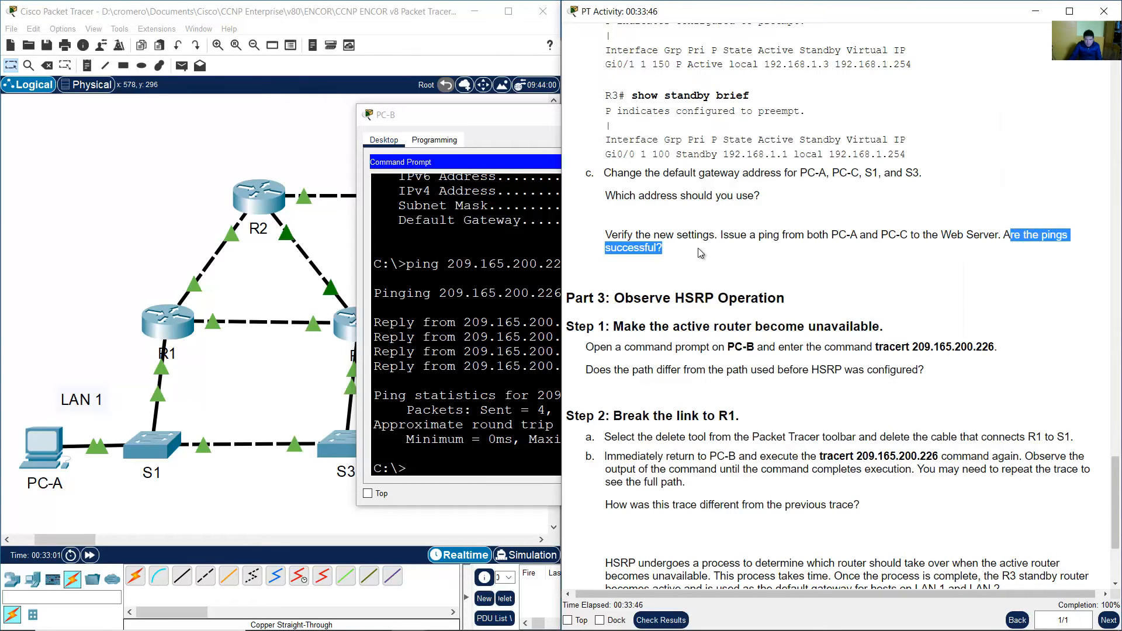
click(712, 259)
scroll(712, 259, down, 3)
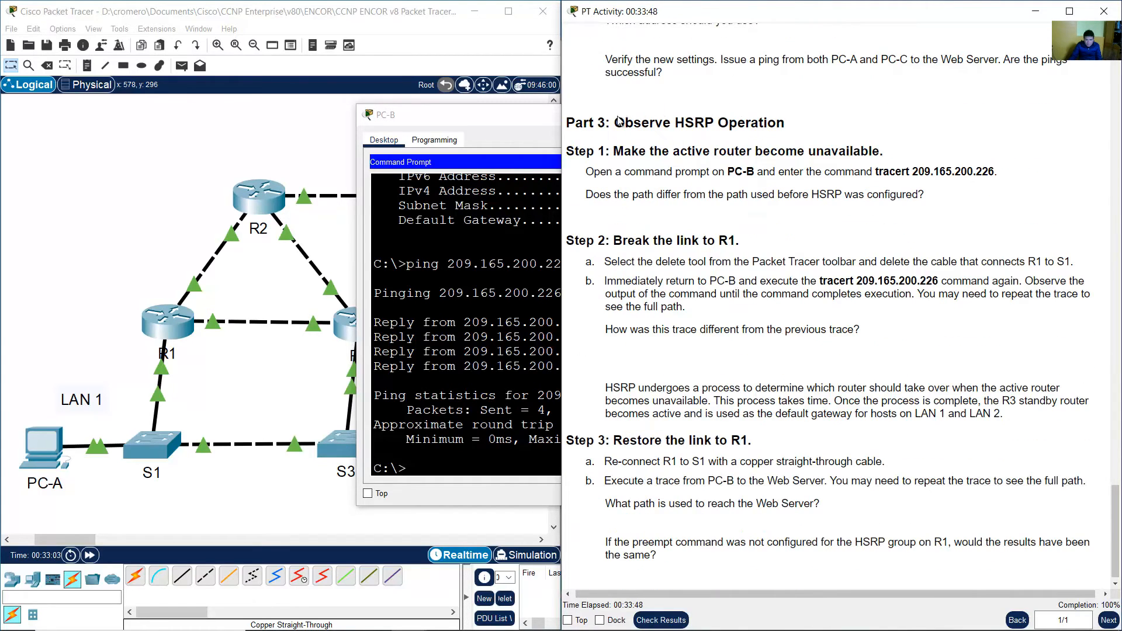
scroll(626, 129, down, 1)
drag(624, 119, 766, 133)
drag(610, 143, 883, 142)
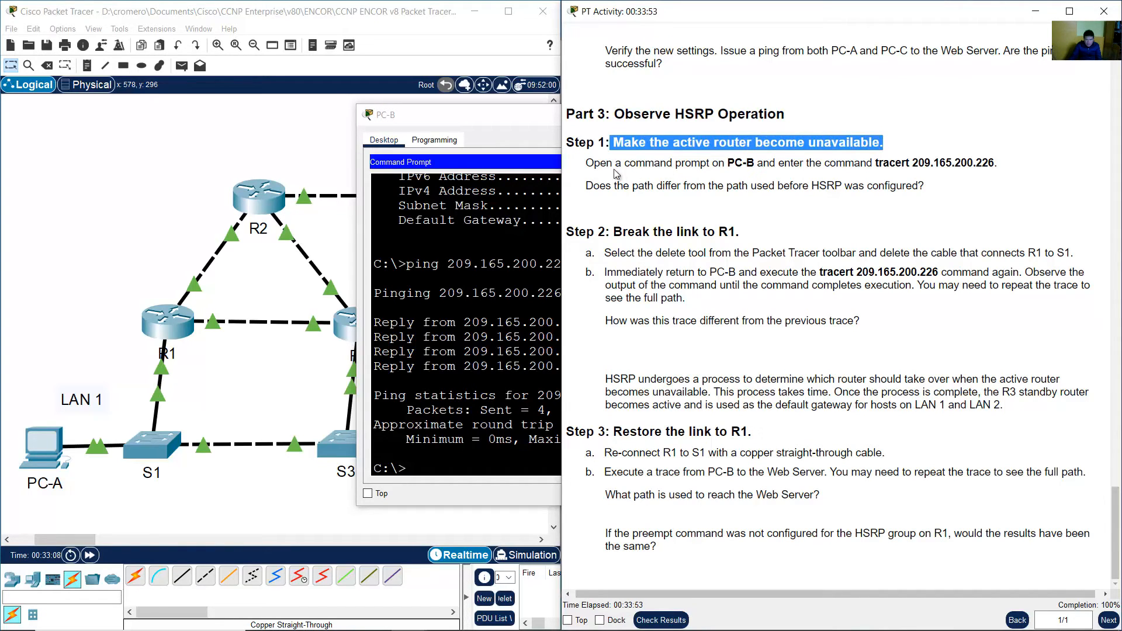
drag(594, 164, 994, 162)
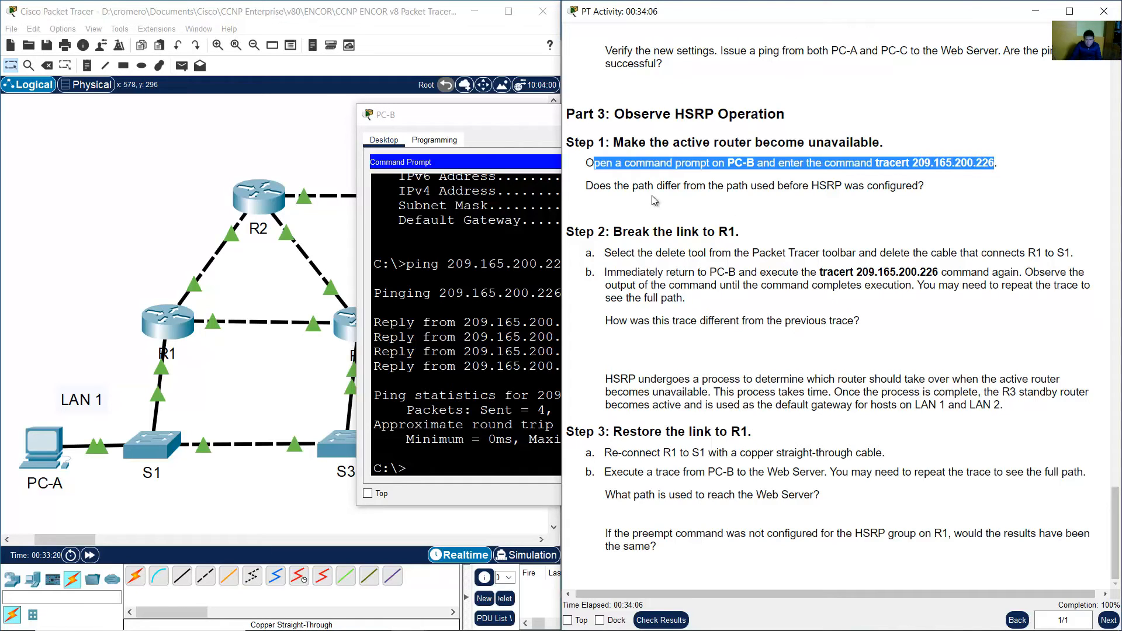
click(588, 186)
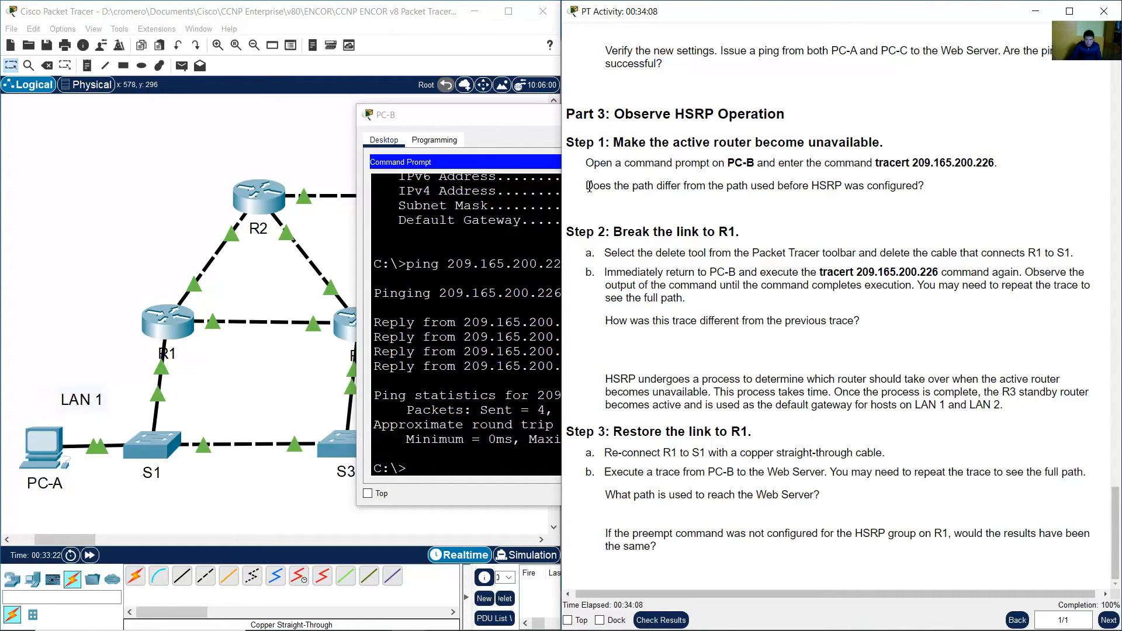
drag(588, 185, 918, 187)
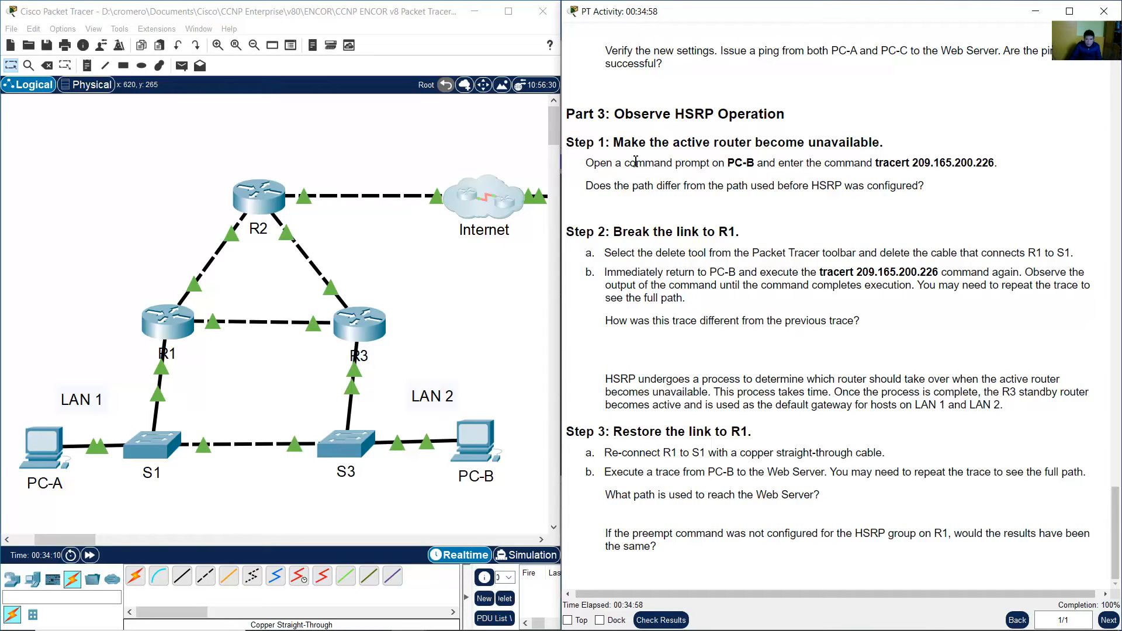
drag(593, 163, 769, 167)
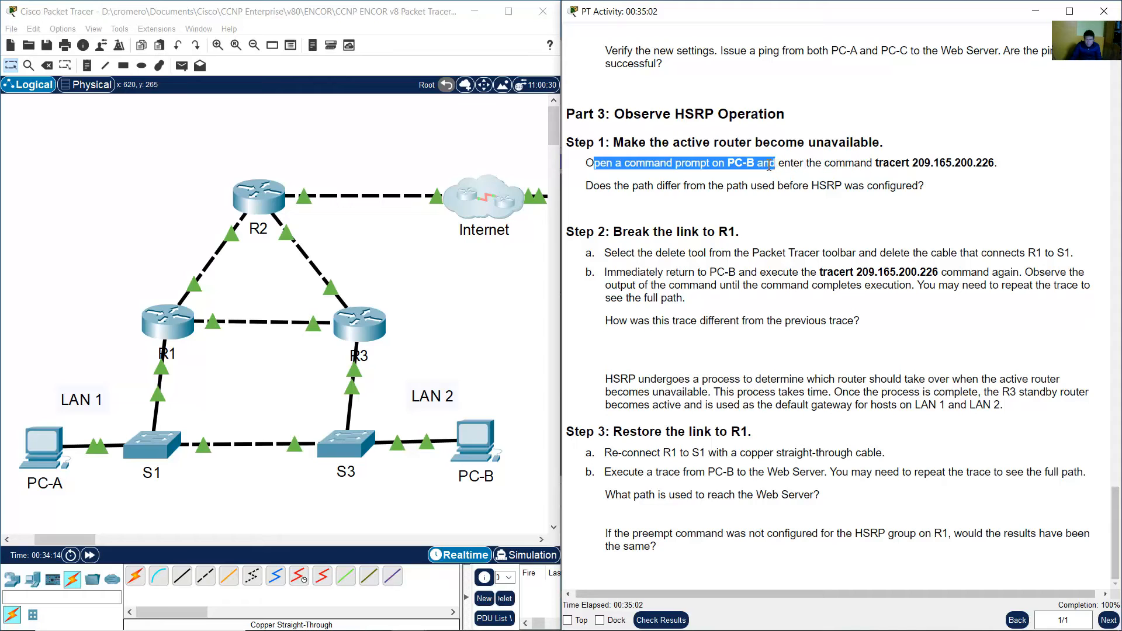
Run tracert 209.165.200.226 from PC-B's command prompt.
click(479, 441)
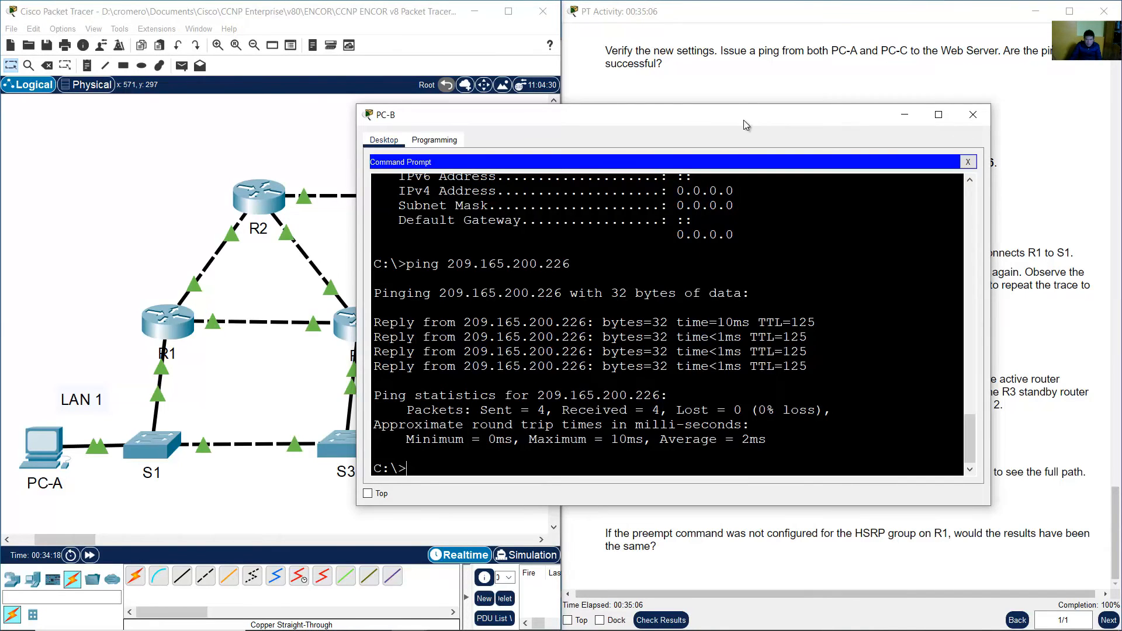
drag(743, 121, 465, 117)
text(ipconfig)
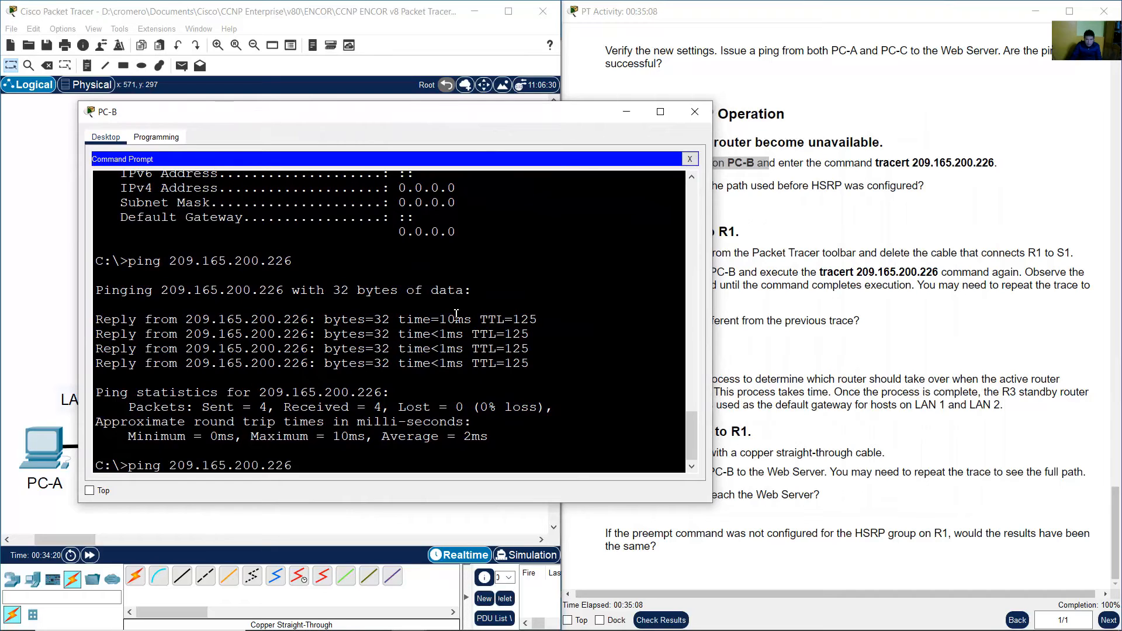
key(Up)
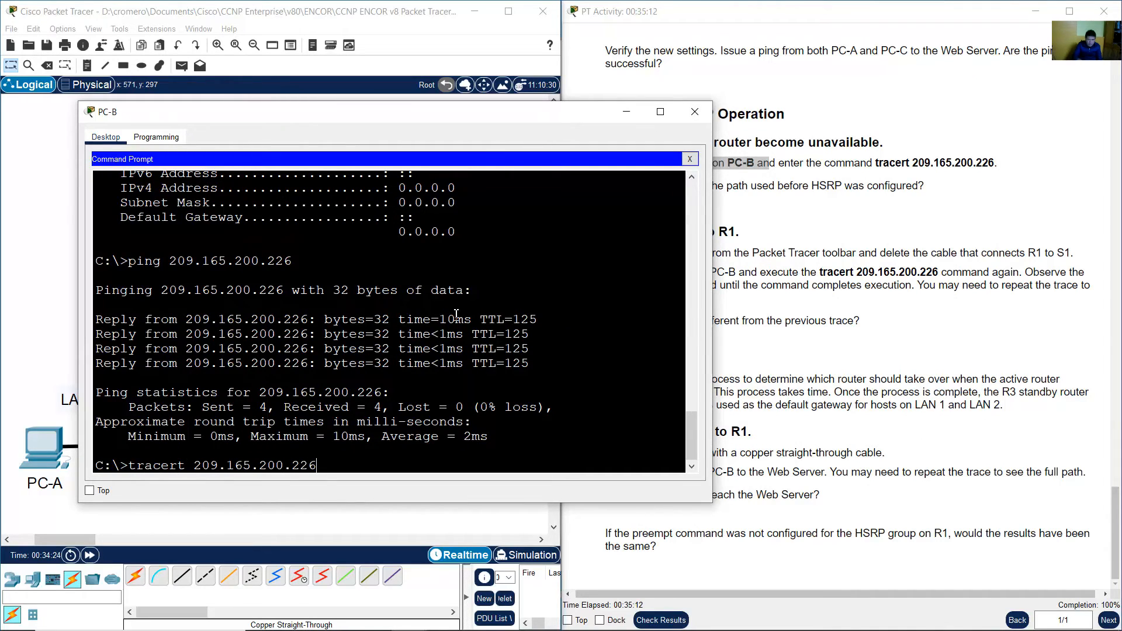
key(Return)
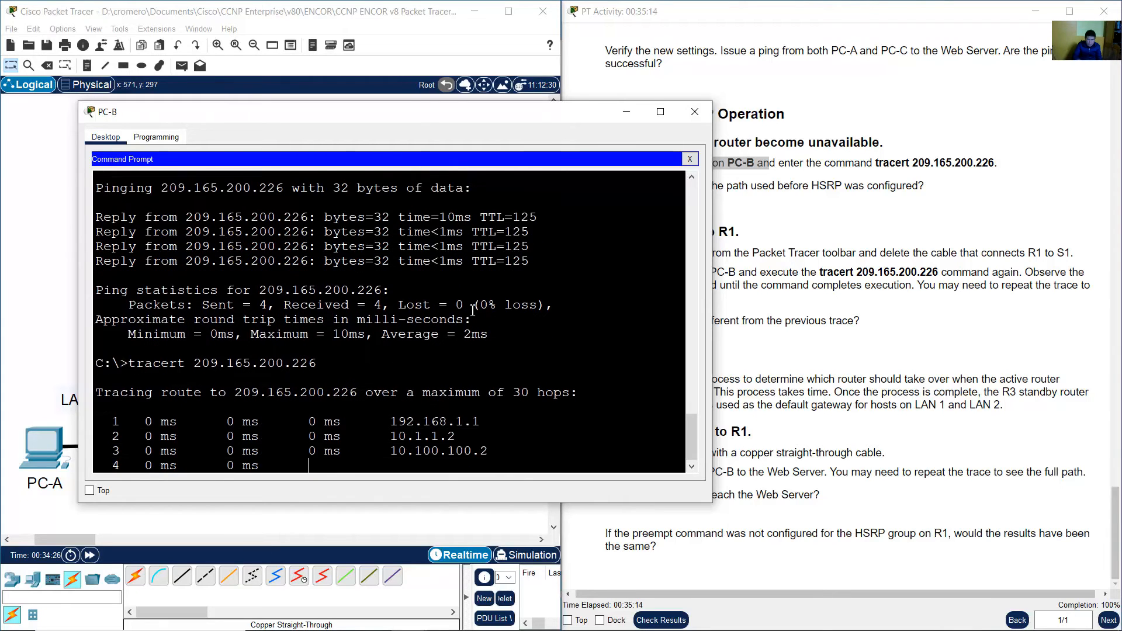
Examine each hop of the trace output against the question on whether the path differs from before HSRP.
click(818, 227)
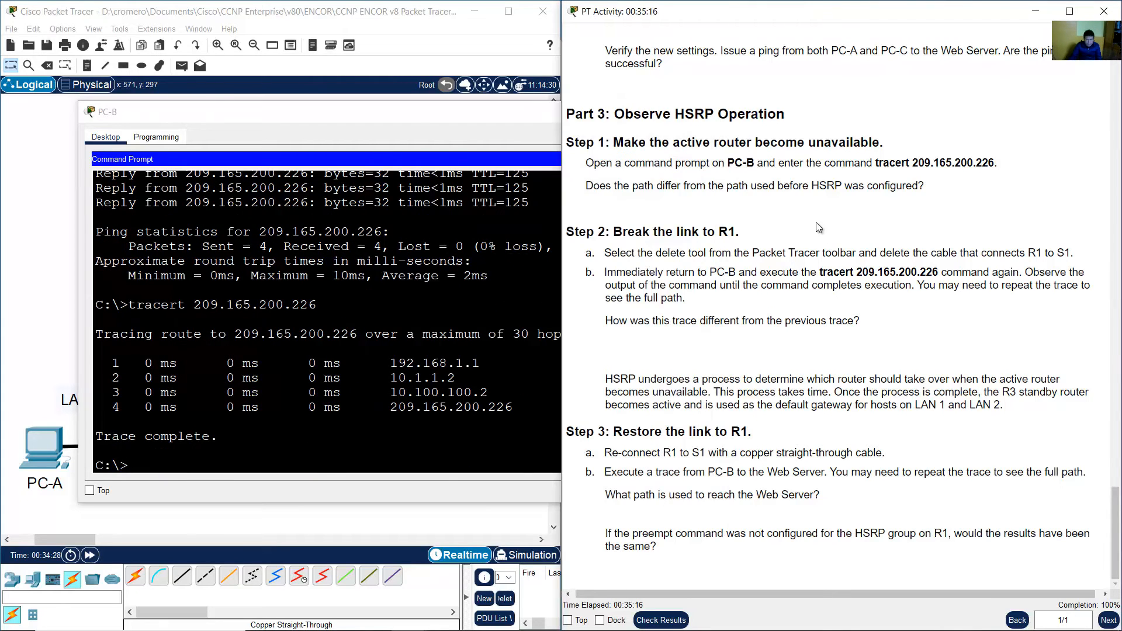
drag(595, 188, 923, 185)
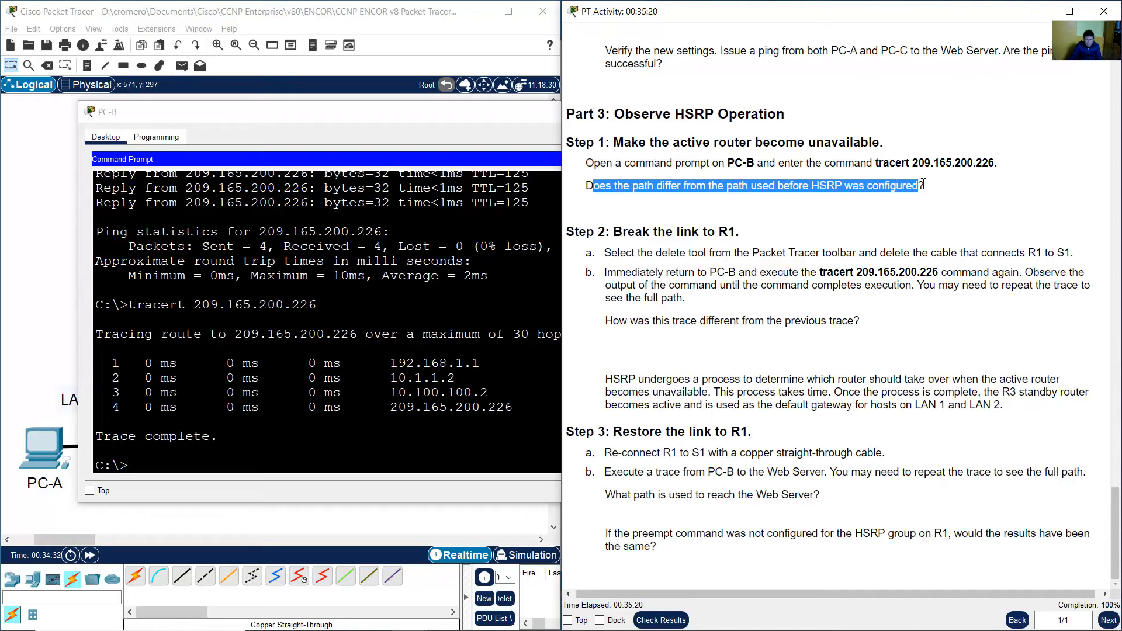
click(420, 407)
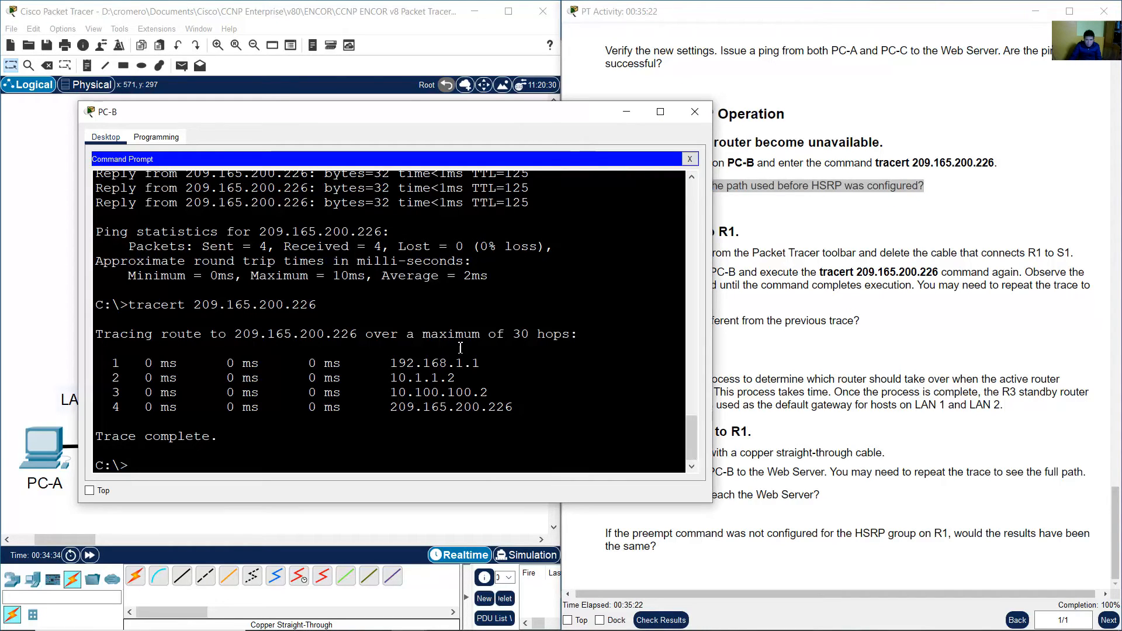
drag(103, 363, 495, 364)
drag(422, 114, 795, 101)
click(812, 356)
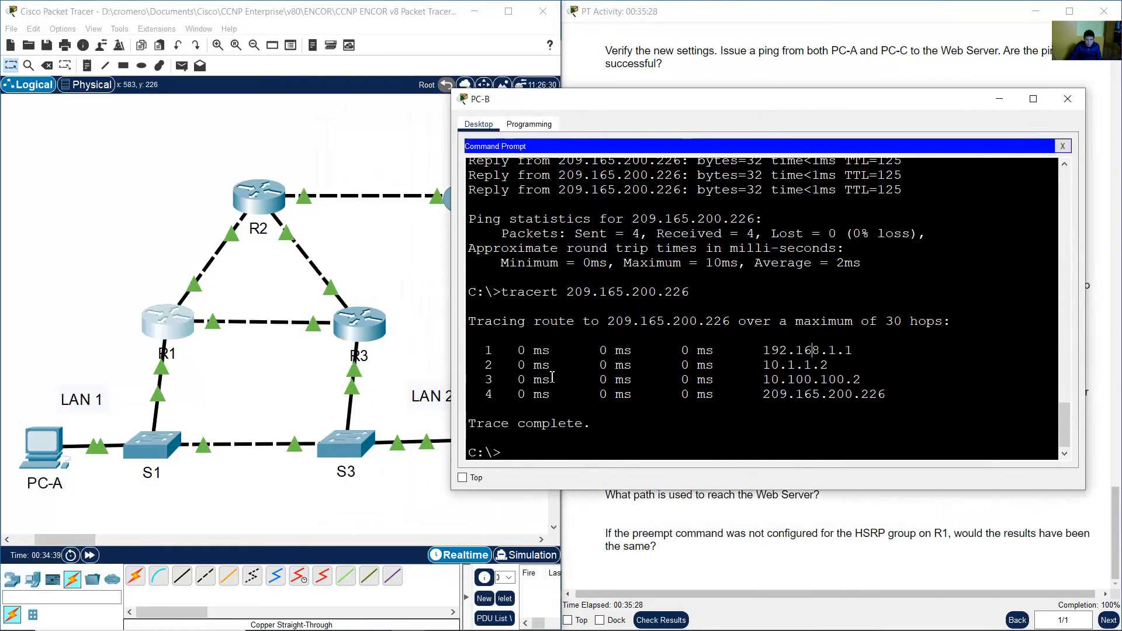
drag(493, 367, 829, 367)
click(138, 166)
drag(302, 223, 326, 232)
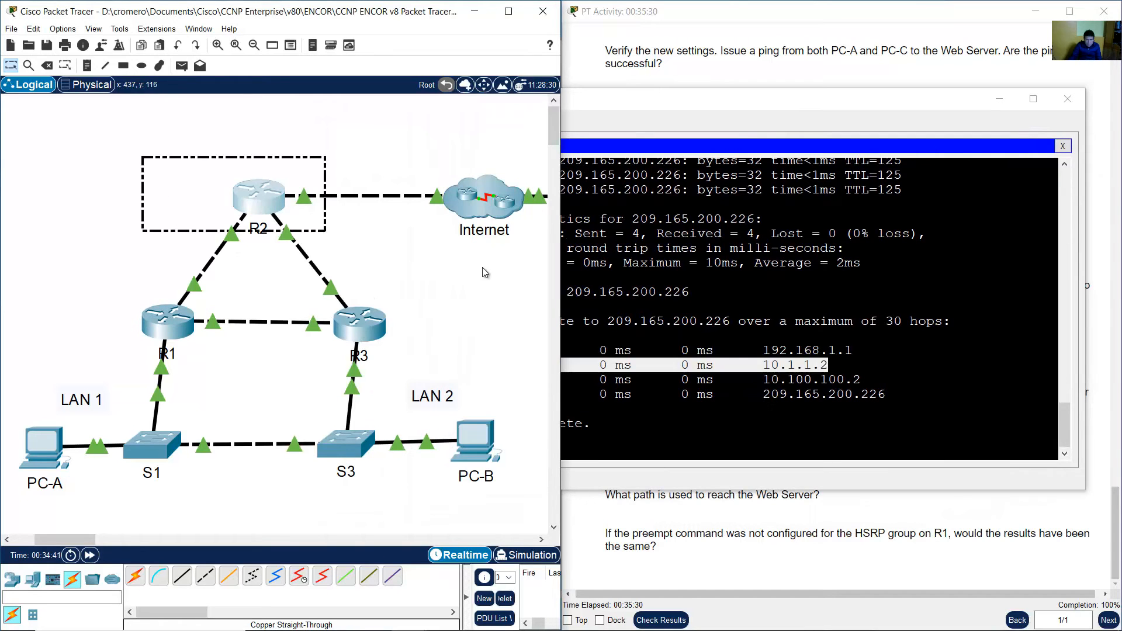
click(794, 392)
drag(486, 382, 864, 379)
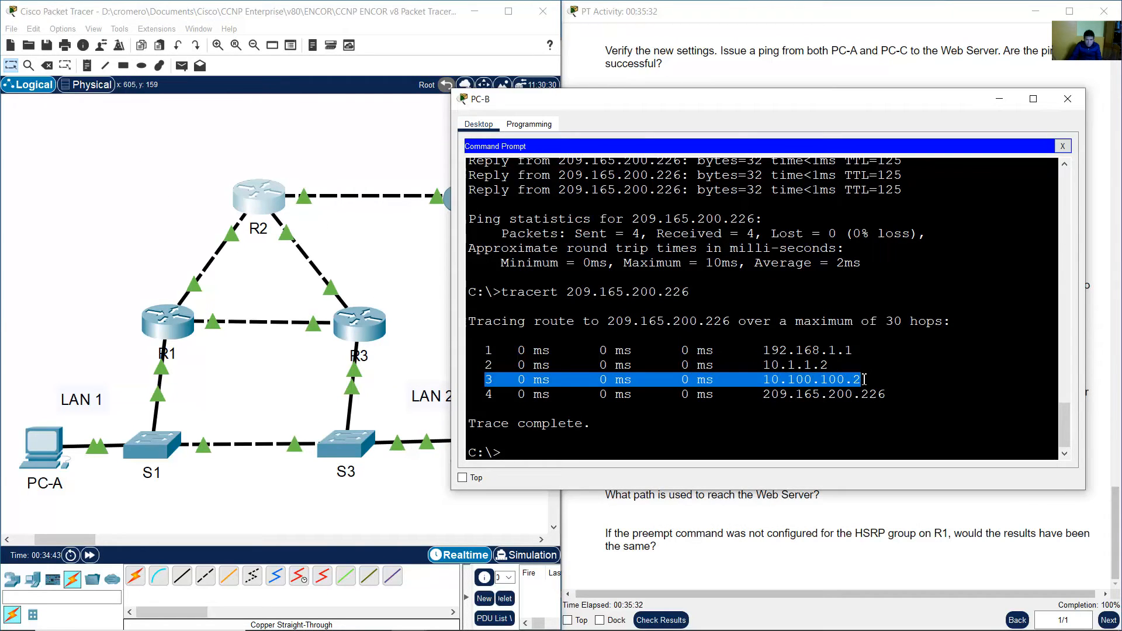
click(408, 295)
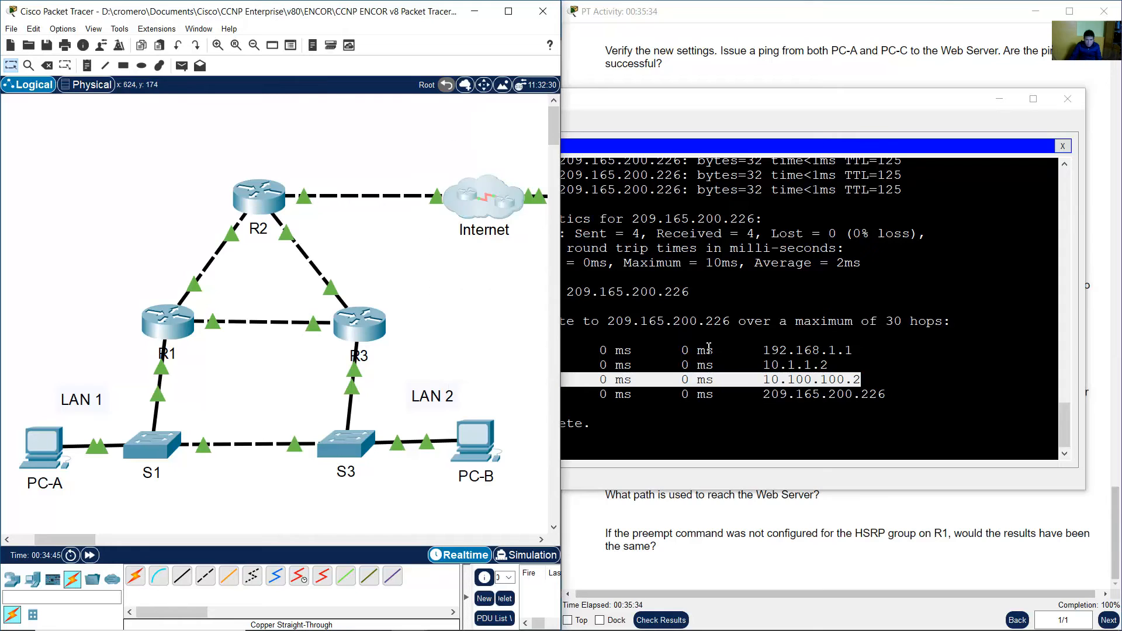
click(547, 400)
drag(487, 394, 885, 395)
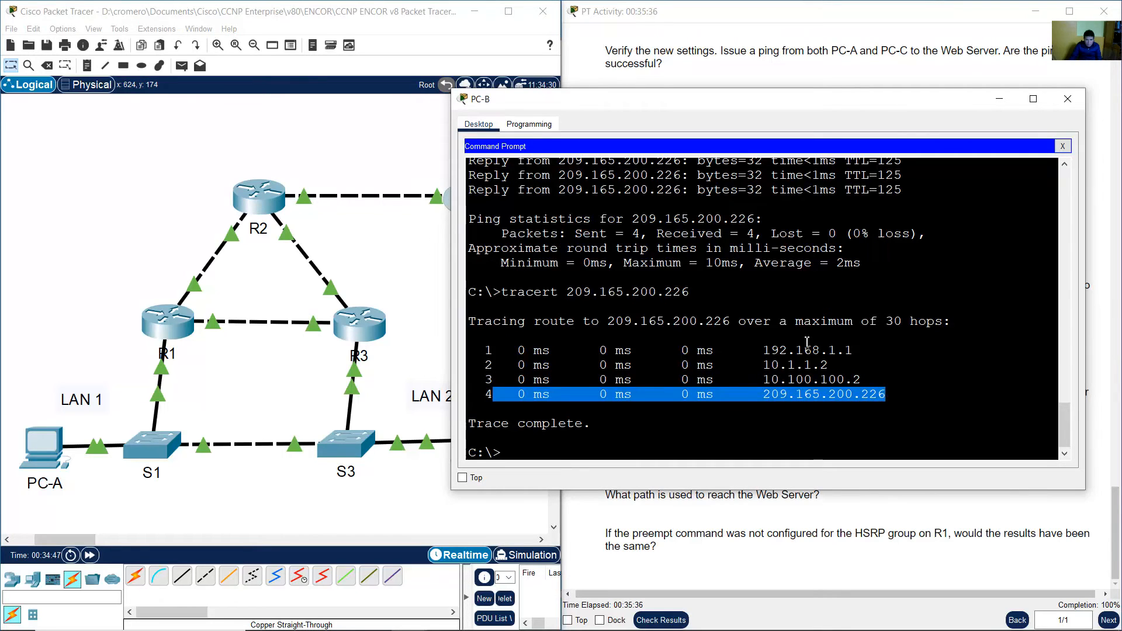
click(788, 349)
drag(765, 351, 853, 351)
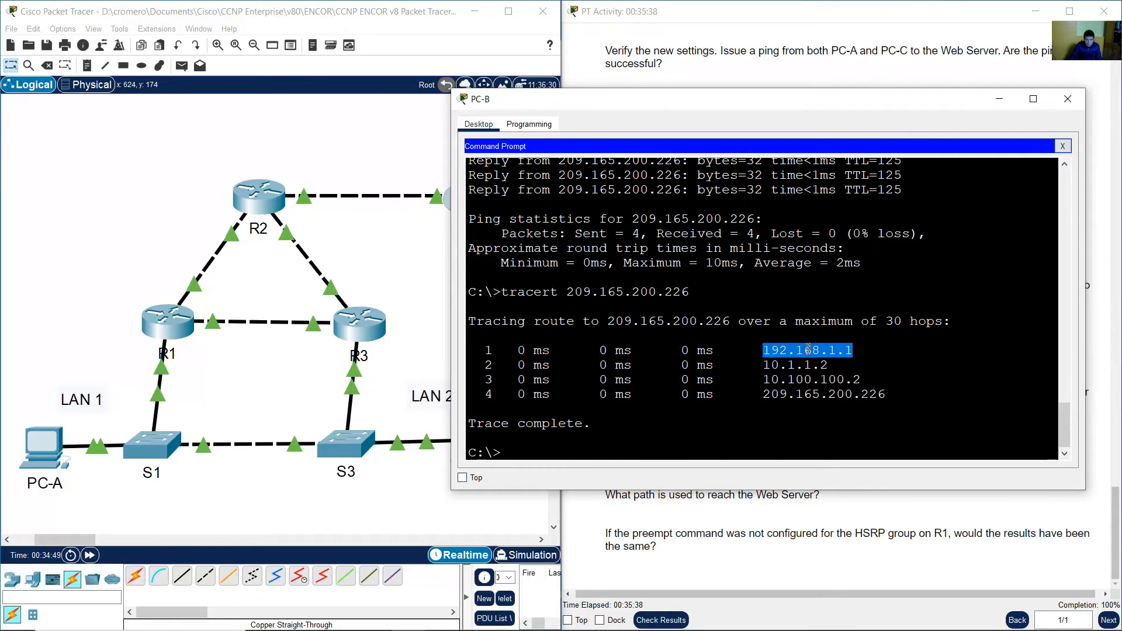
drag(772, 351, 853, 350)
click(769, 353)
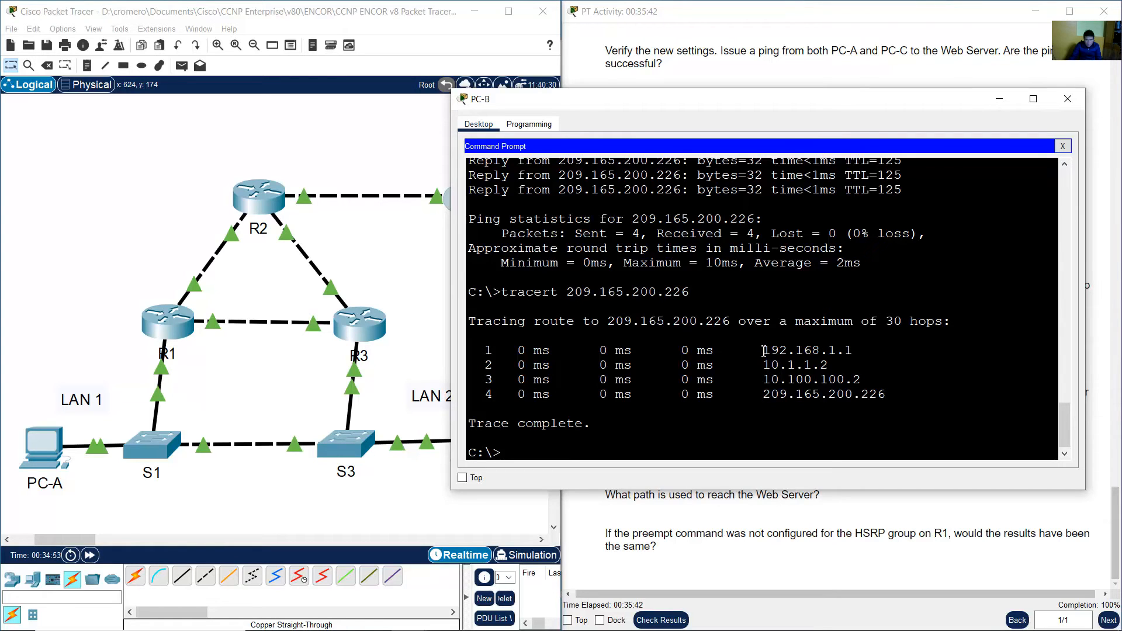
drag(764, 351, 857, 351)
Compare the router interface addresses in the addressing table with the first hop of the earlier trace in PC-B's output.
drag(1022, 518, 1021, 530)
drag(1116, 523, 1106, 65)
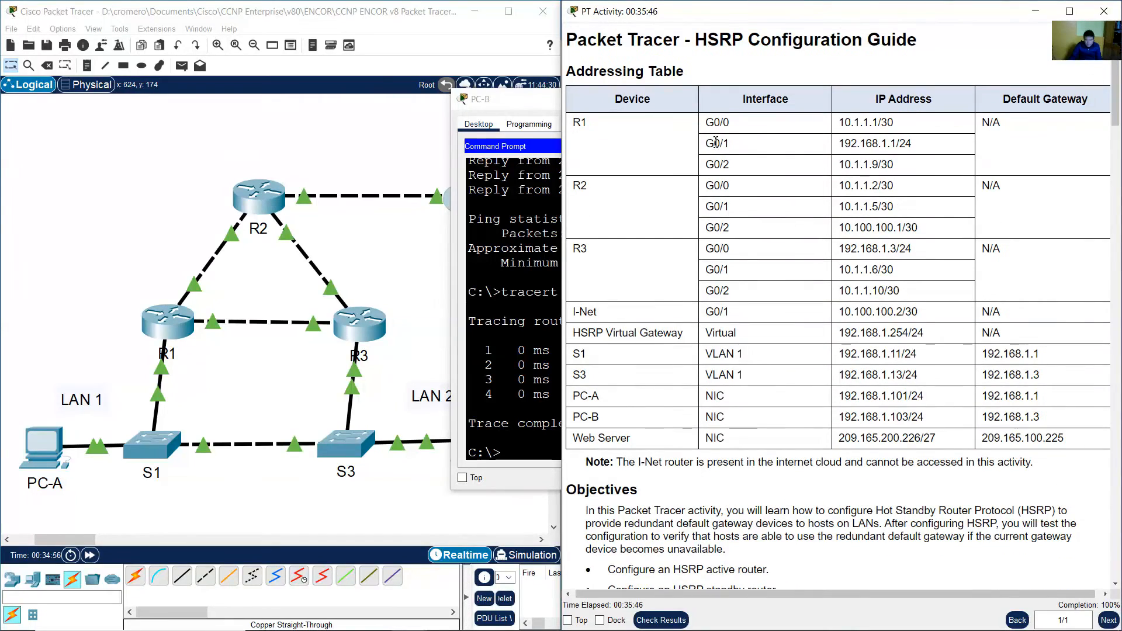
drag(836, 149, 876, 148)
drag(637, 142, 578, 124)
drag(843, 147, 914, 146)
click(544, 368)
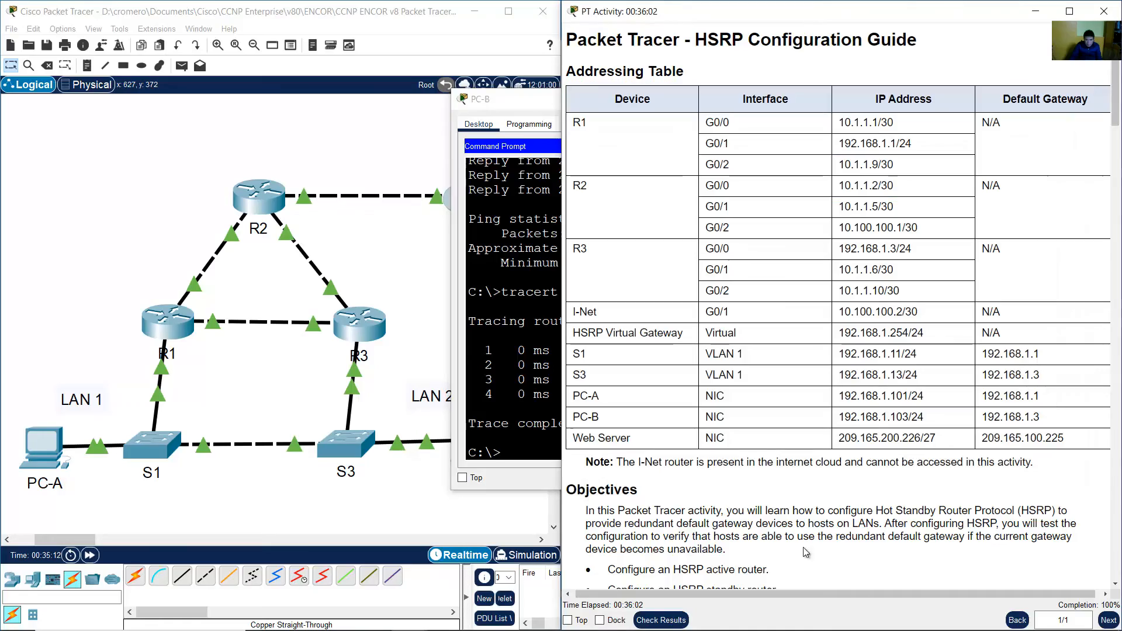
click(1117, 147)
drag(1117, 105, 1117, 533)
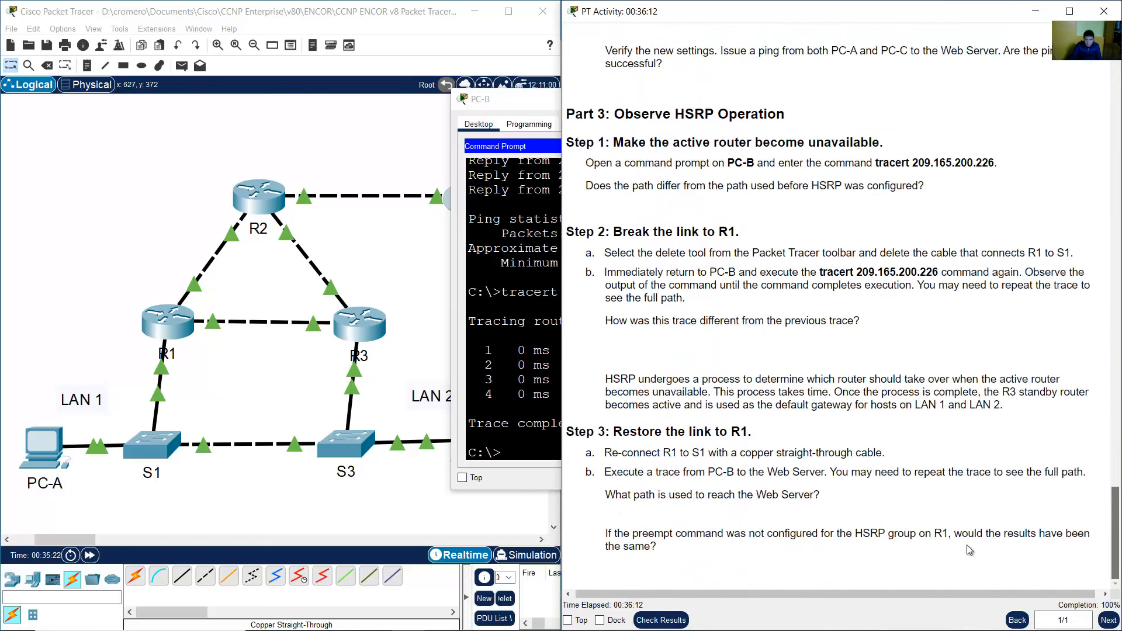
click(513, 392)
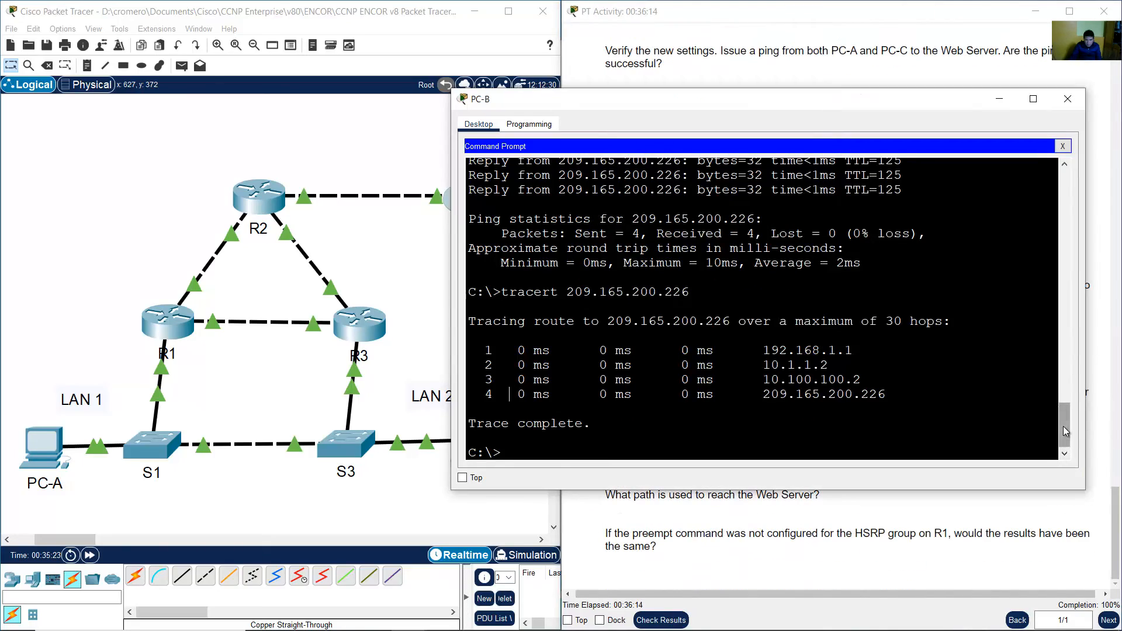
drag(1065, 436, 1069, 177)
drag(930, 253, 856, 255)
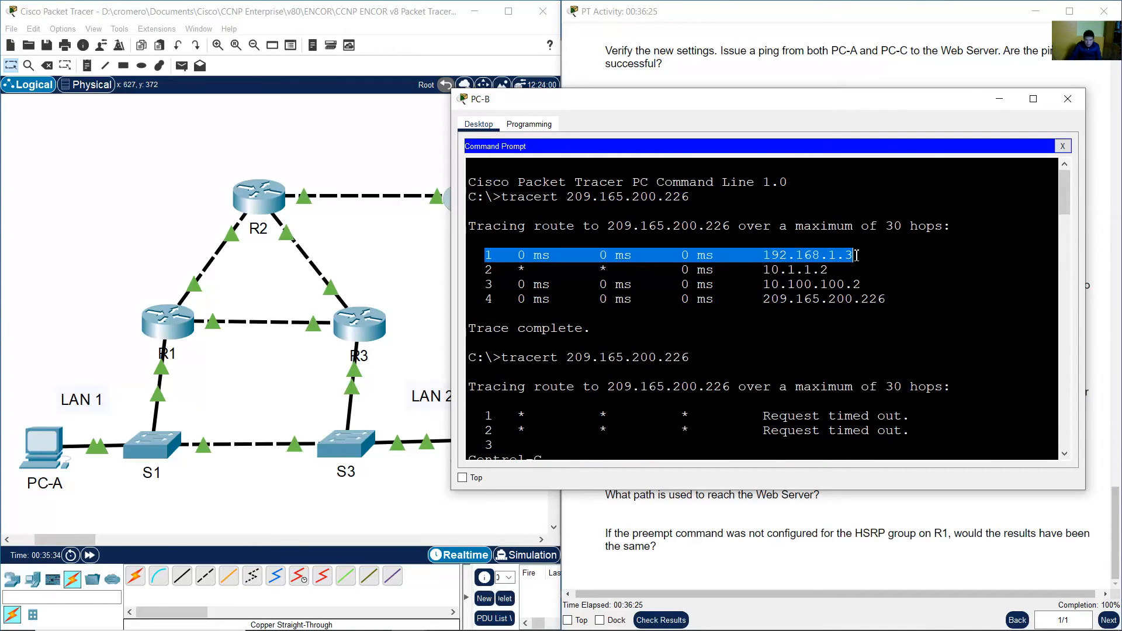
click(807, 255)
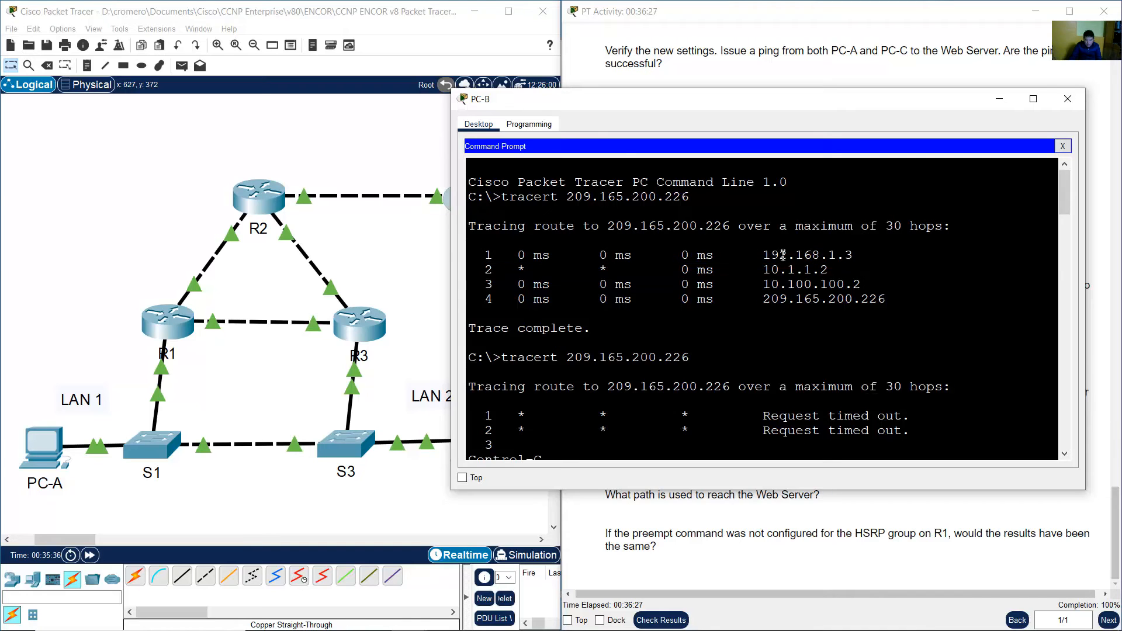
Compare the first hop of the earlier trace with the first hop of the most recent trace in PC-B's output.
drag(746, 255, 854, 253)
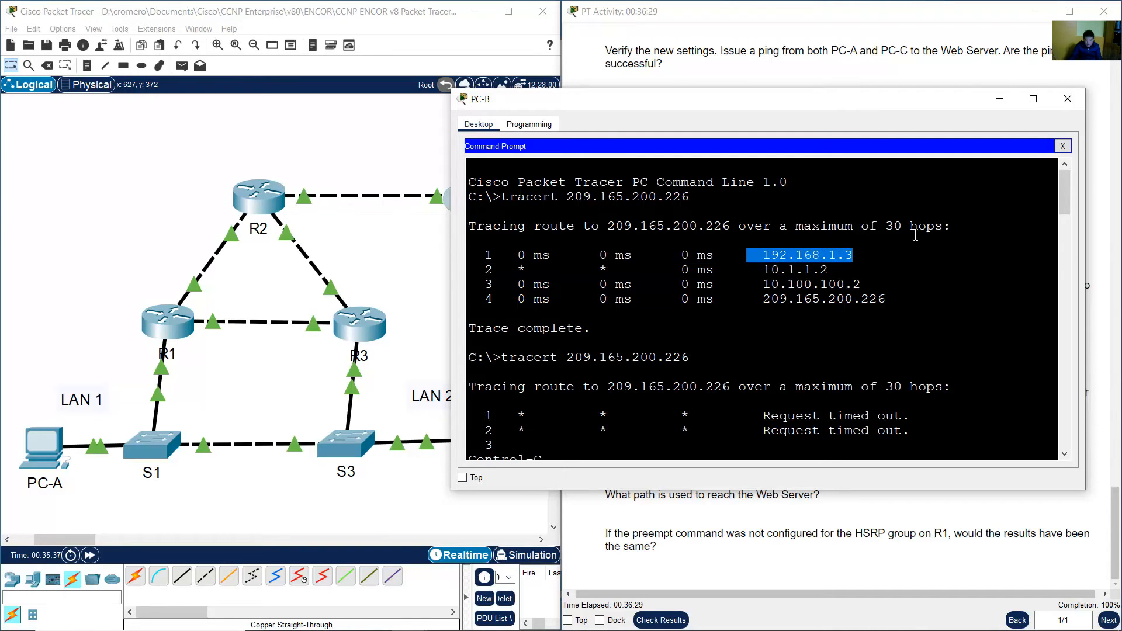
drag(1057, 185, 1063, 432)
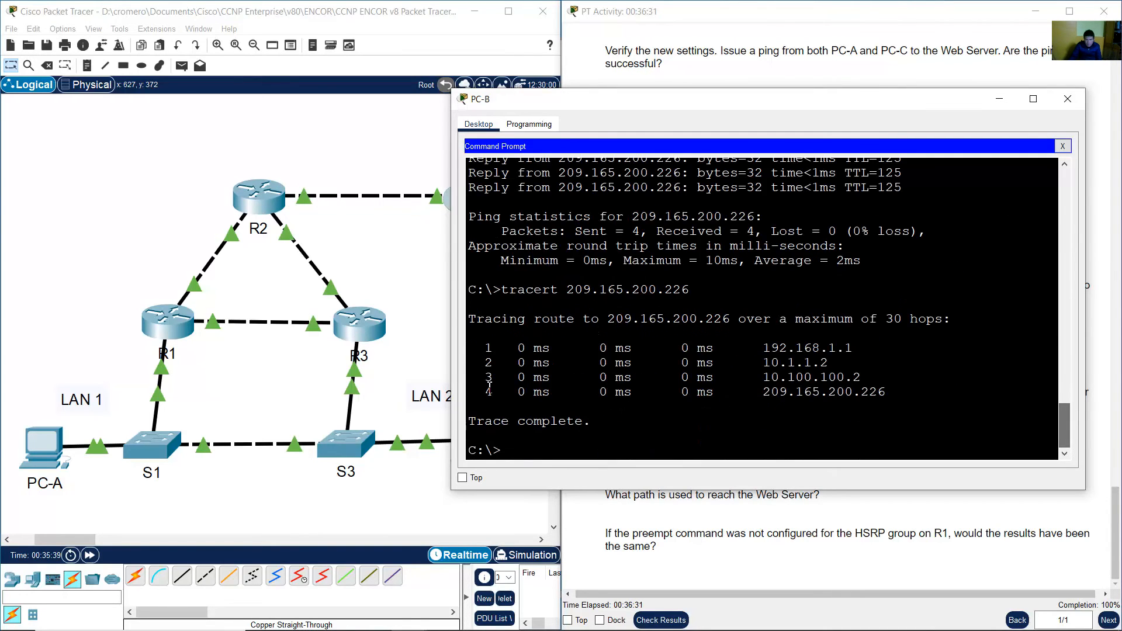
drag(482, 345, 865, 347)
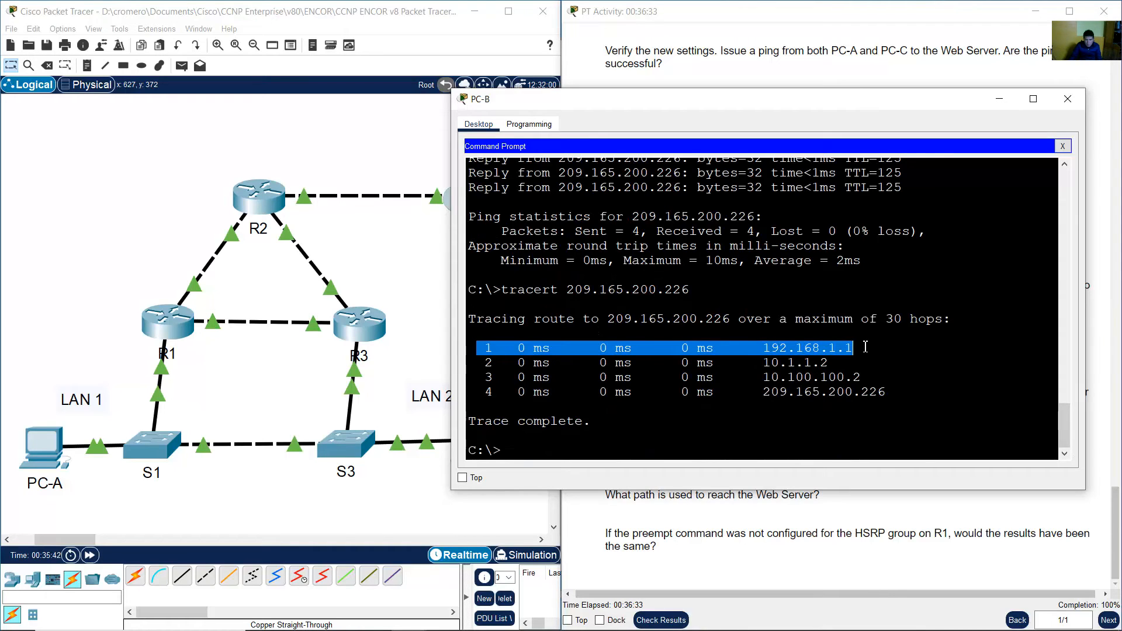
click(896, 57)
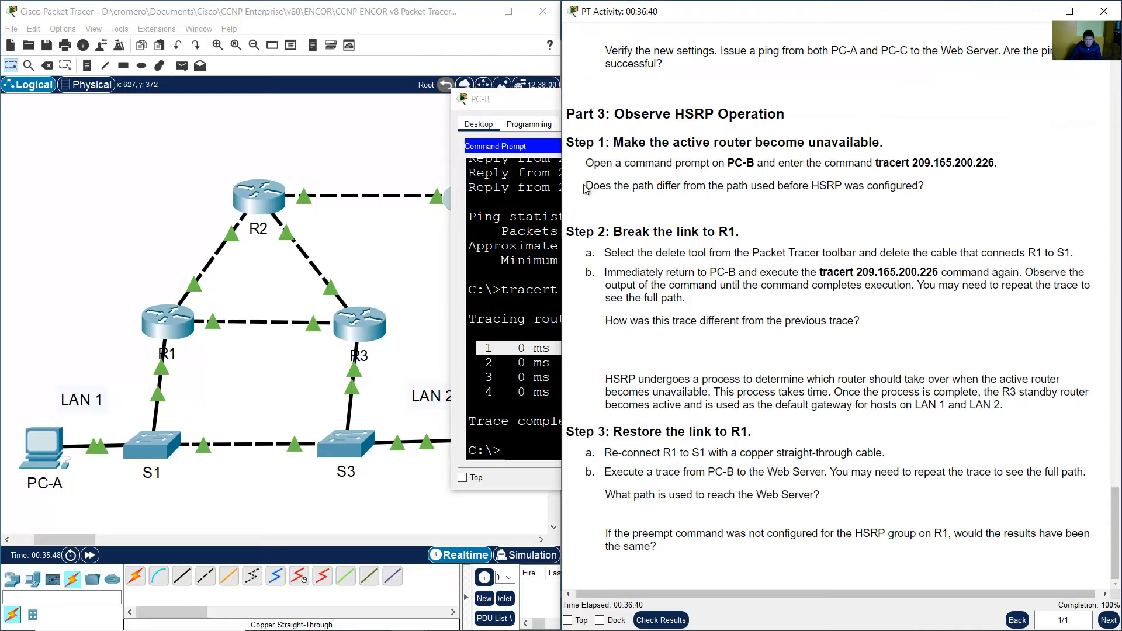
Read the Part 3 Step 2 instructions on deleting the R1 to S1 cable and repeating the trace.
drag(585, 187, 987, 193)
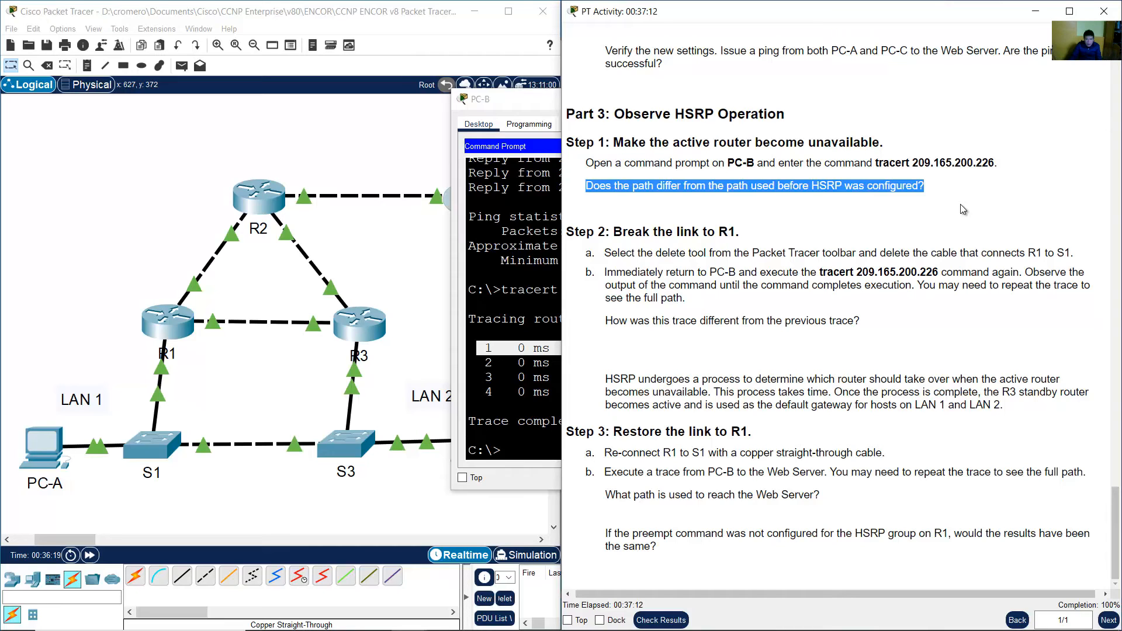
click(963, 209)
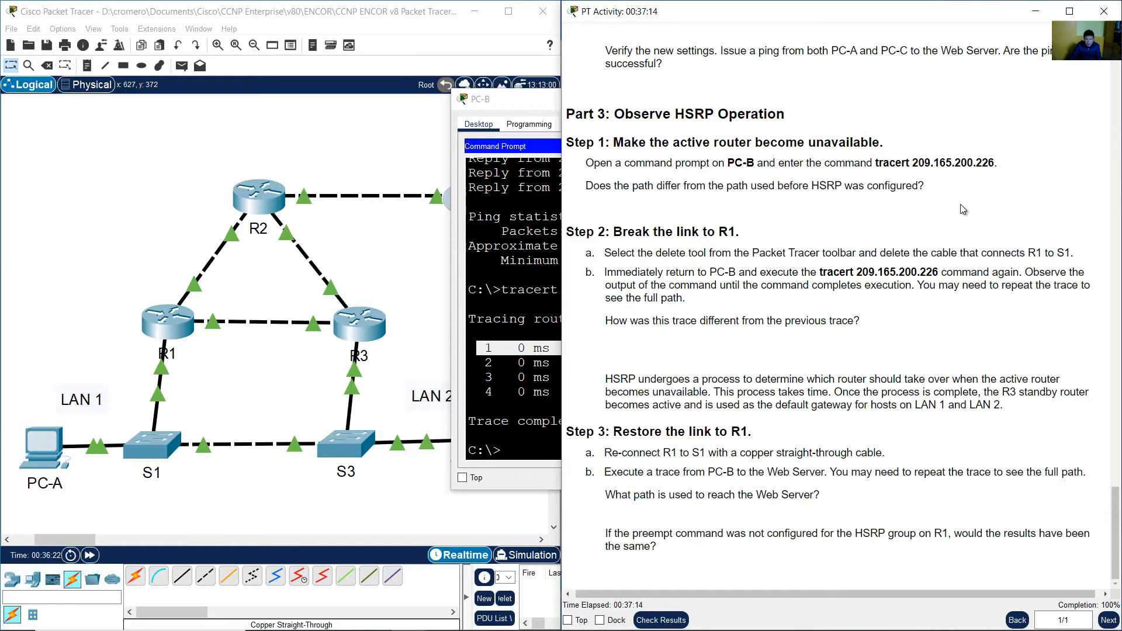
drag(615, 234, 733, 233)
drag(618, 253, 1070, 252)
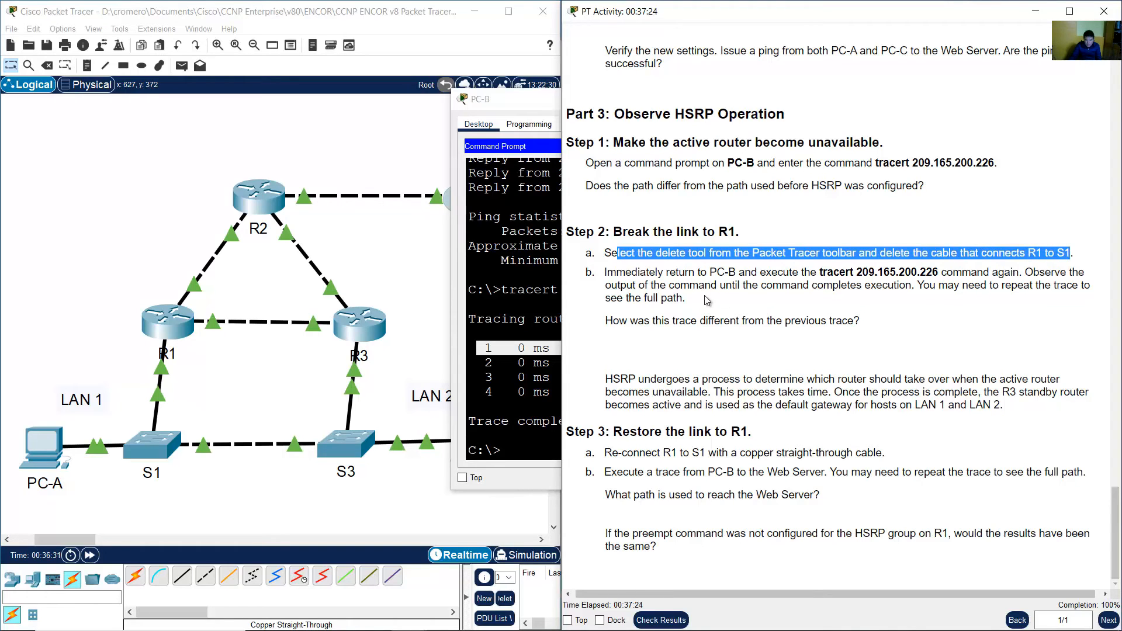
drag(606, 273, 775, 303)
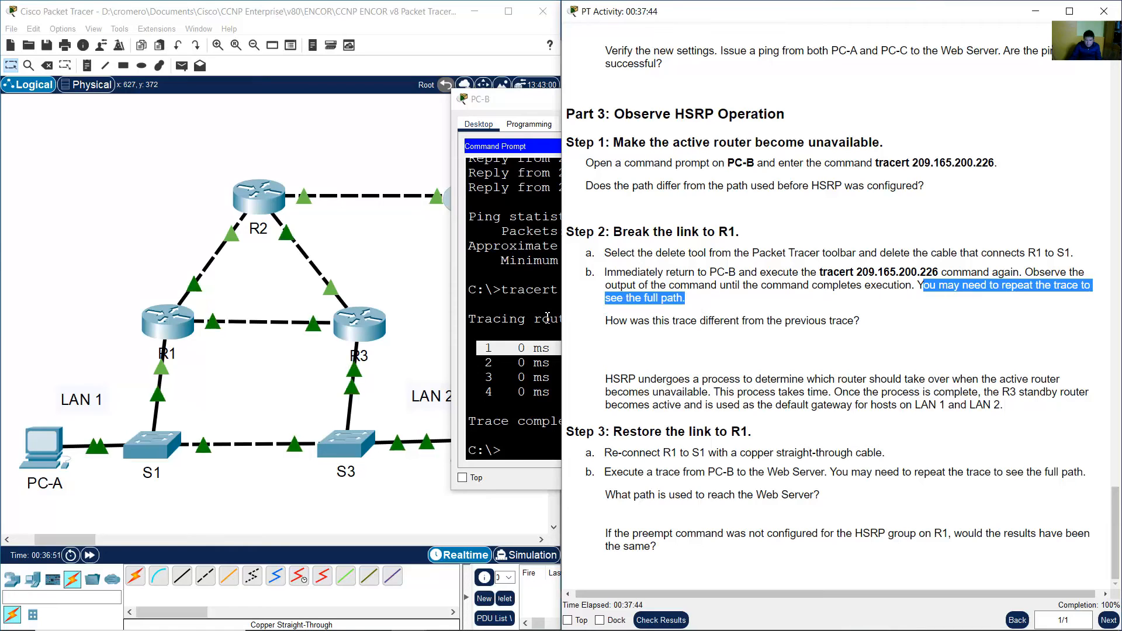
click(806, 283)
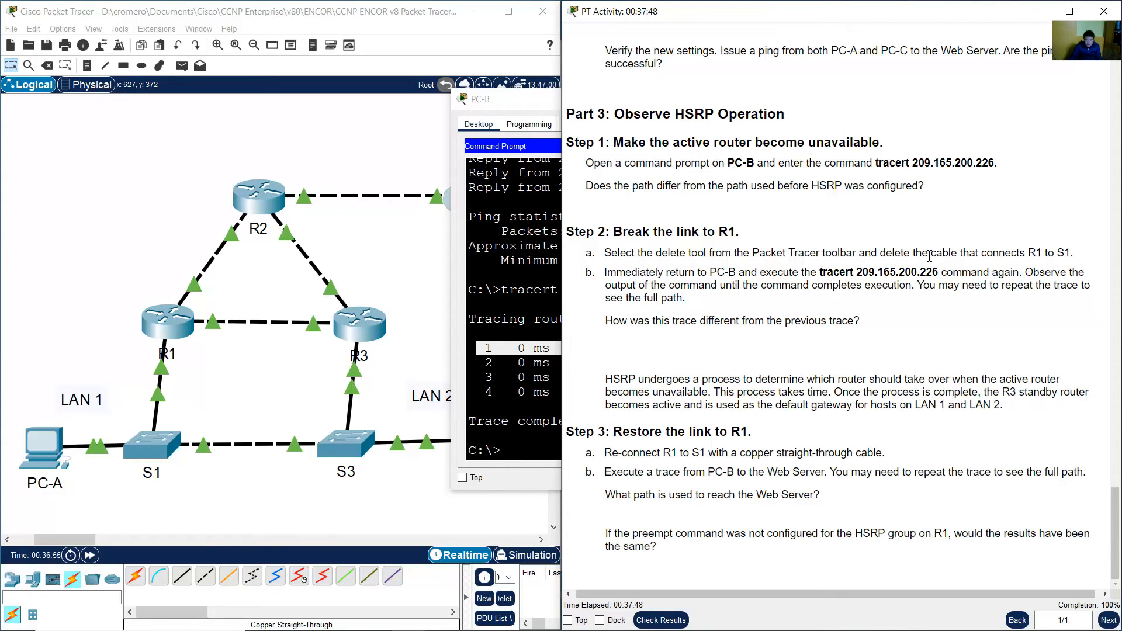
drag(703, 253, 655, 253)
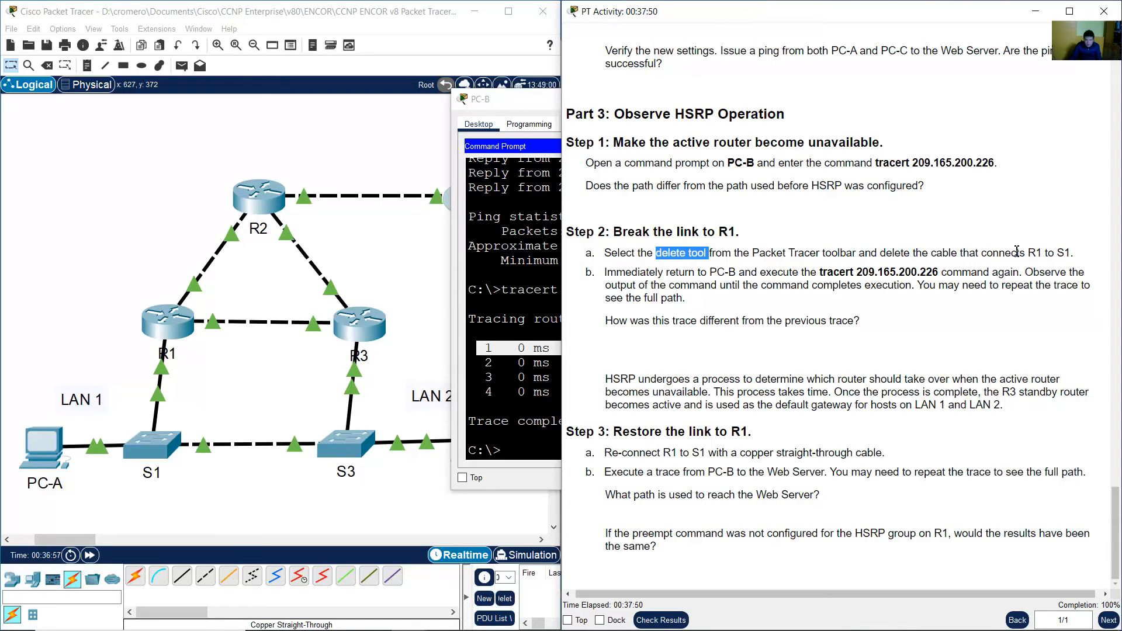
drag(1029, 253, 1069, 253)
Delete the cable connecting R1 to S1 with the delete tool.
click(228, 379)
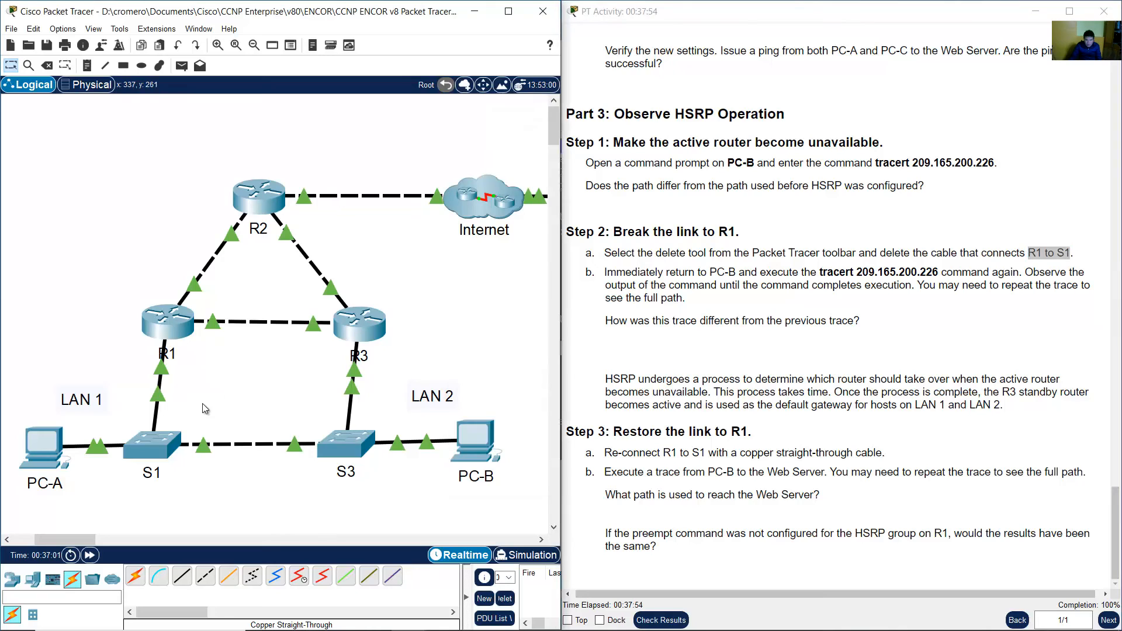
mouse_move(202, 412)
mouse_down()
mouse_move(136, 362)
mouse_move(161, 365)
mouse_up()
click(47, 65)
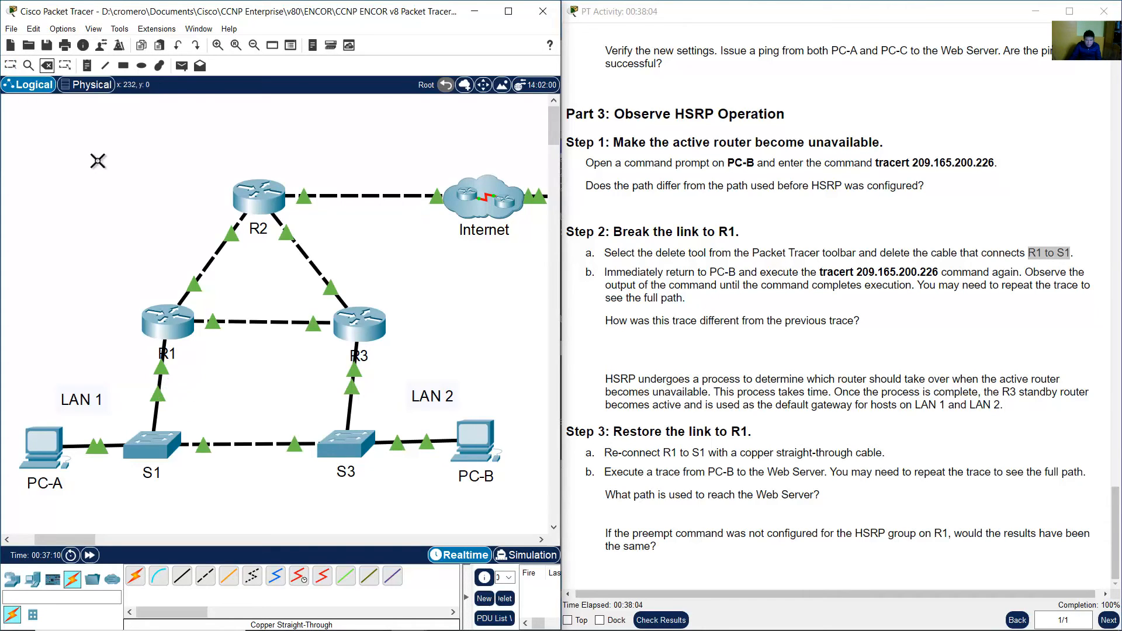
click(157, 393)
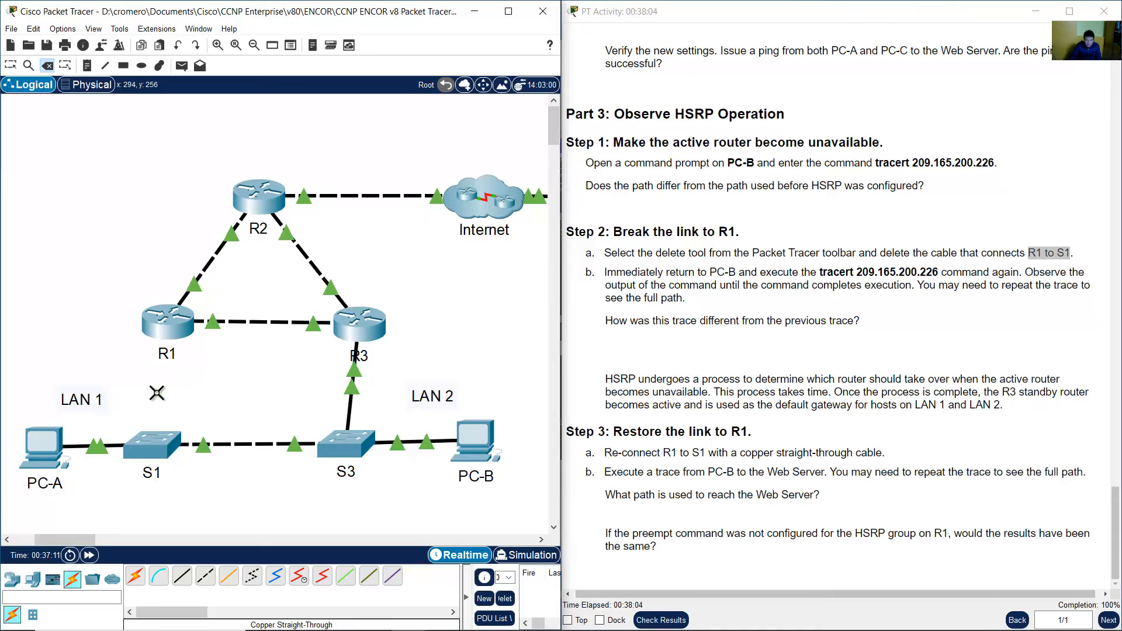
click(11, 65)
Open PC-B's command prompt and rerun tracert 209.165.200.226 immediately after breaking the link.
drag(97, 271, 163, 350)
drag(432, 510, 59, 386)
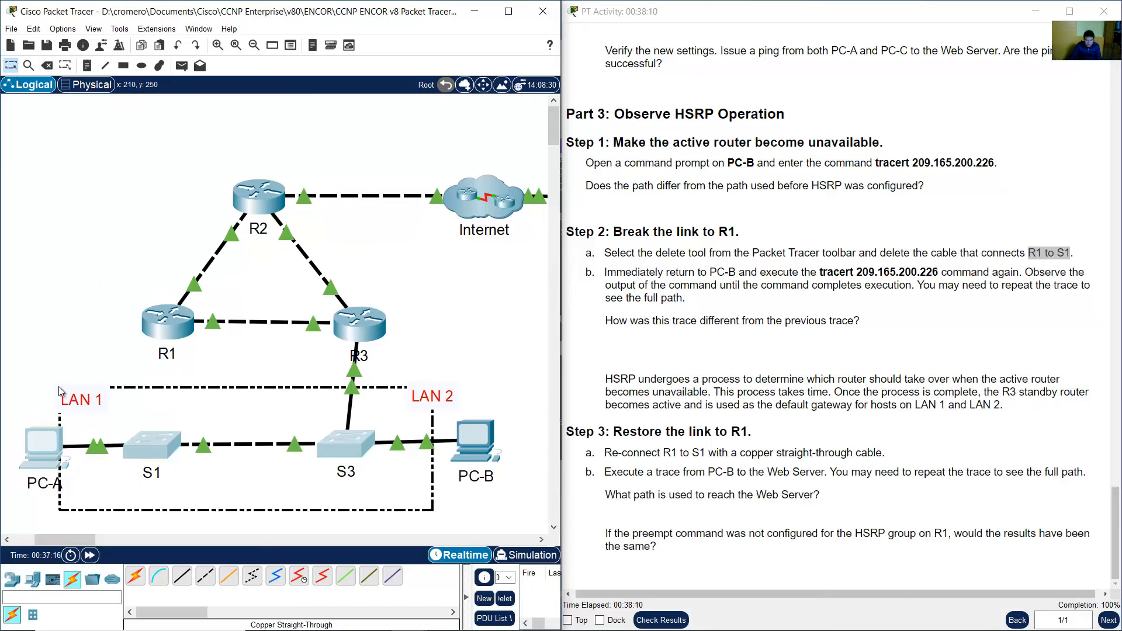
click(396, 326)
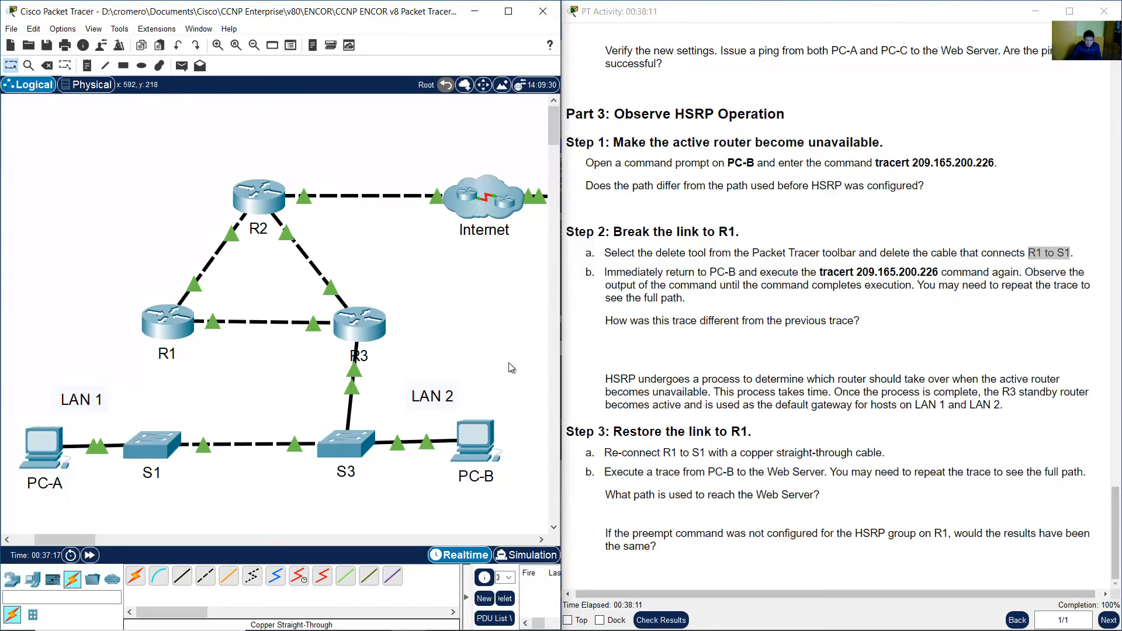
click(493, 444)
drag(476, 348, 853, 348)
drag(818, 114, 478, 106)
click(516, 307)
key(Up)
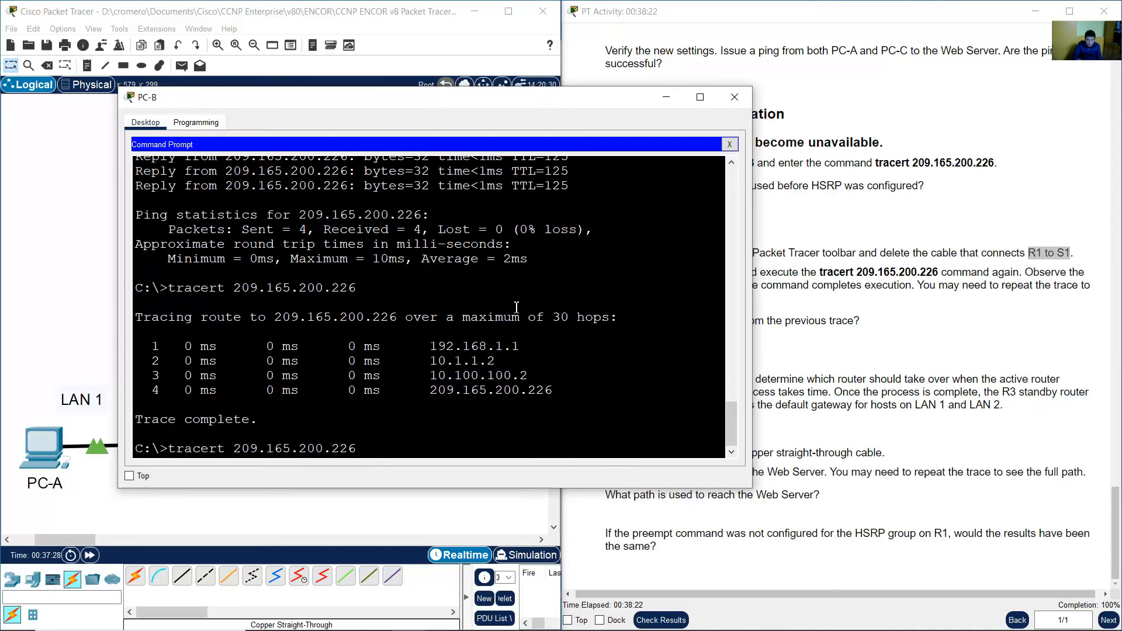
key(Return)
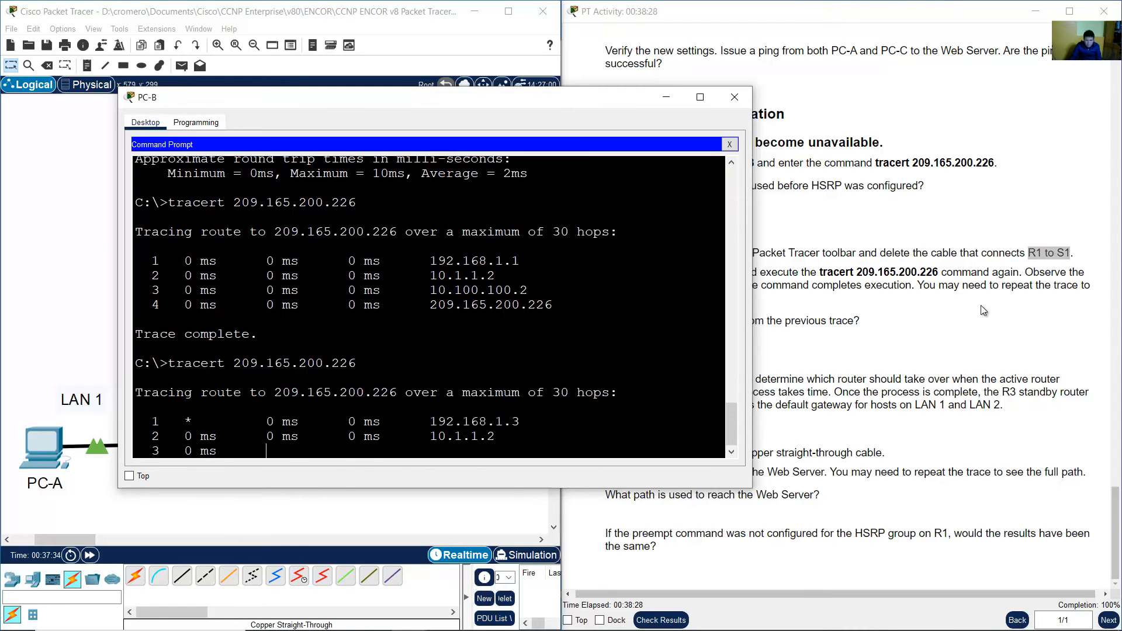
Compare the first hop of the new trace with the first hop of the previous trace against the Step 2 question.
click(980, 305)
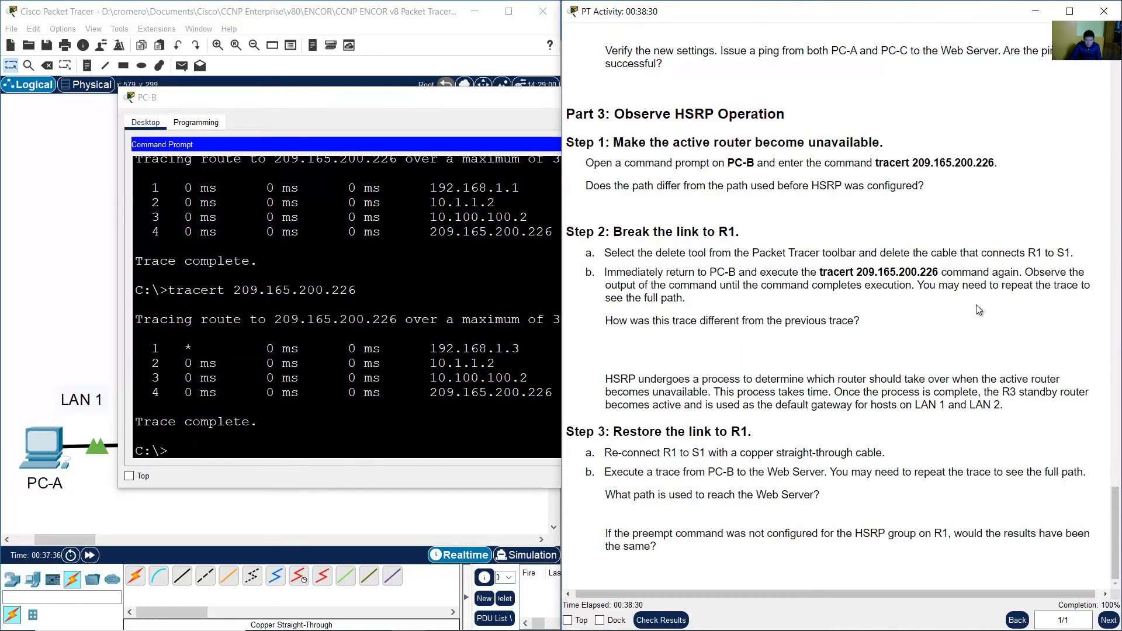
drag(610, 328, 845, 325)
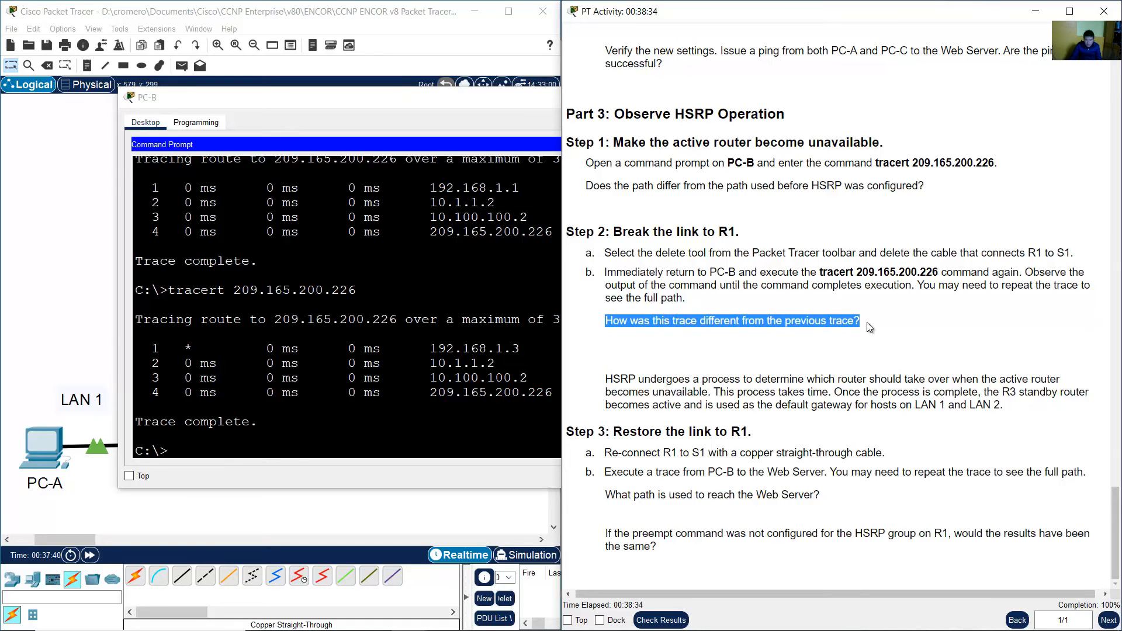
click(485, 363)
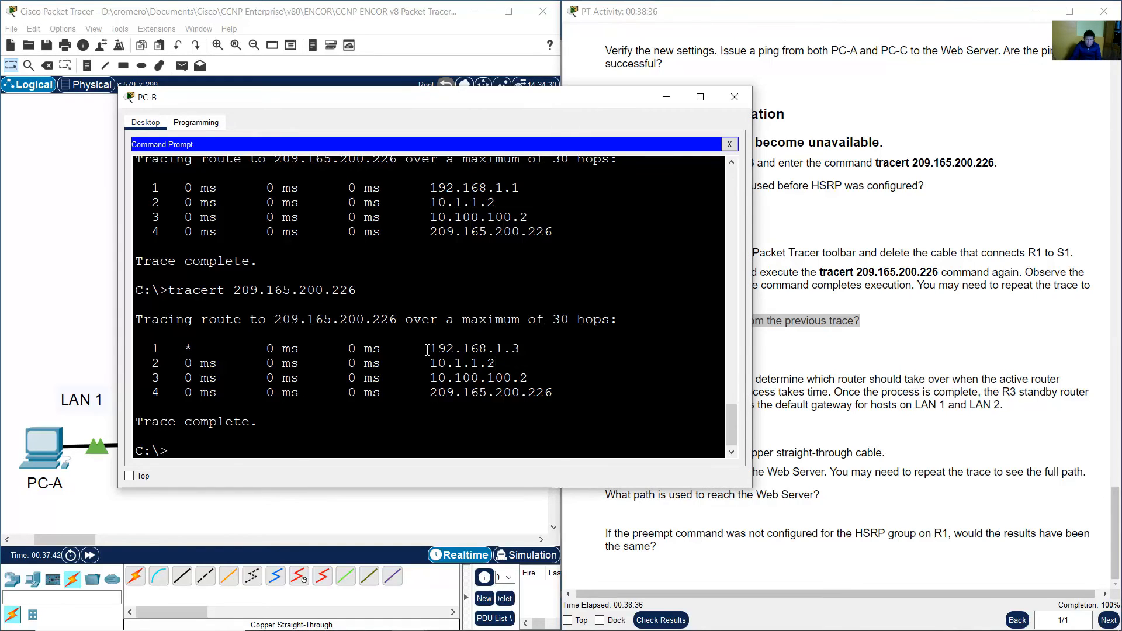
drag(427, 350, 523, 349)
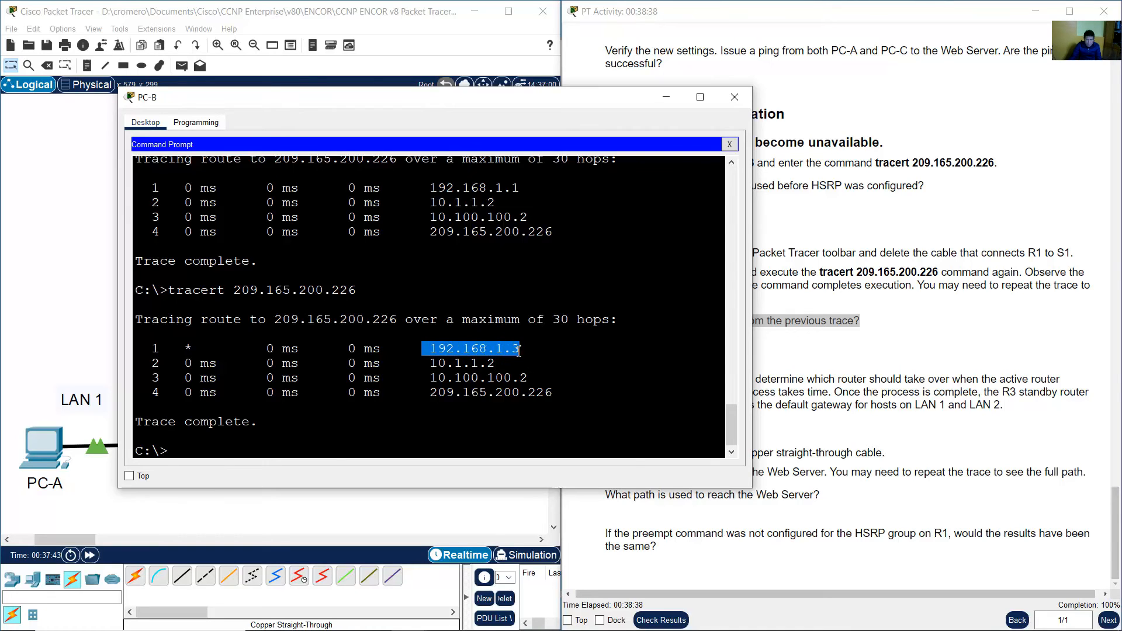
click(503, 350)
drag(430, 349, 523, 349)
scroll(523, 353, up, 1)
click(27, 279)
drag(99, 273, 149, 363)
click(97, 307)
drag(84, 265, 167, 379)
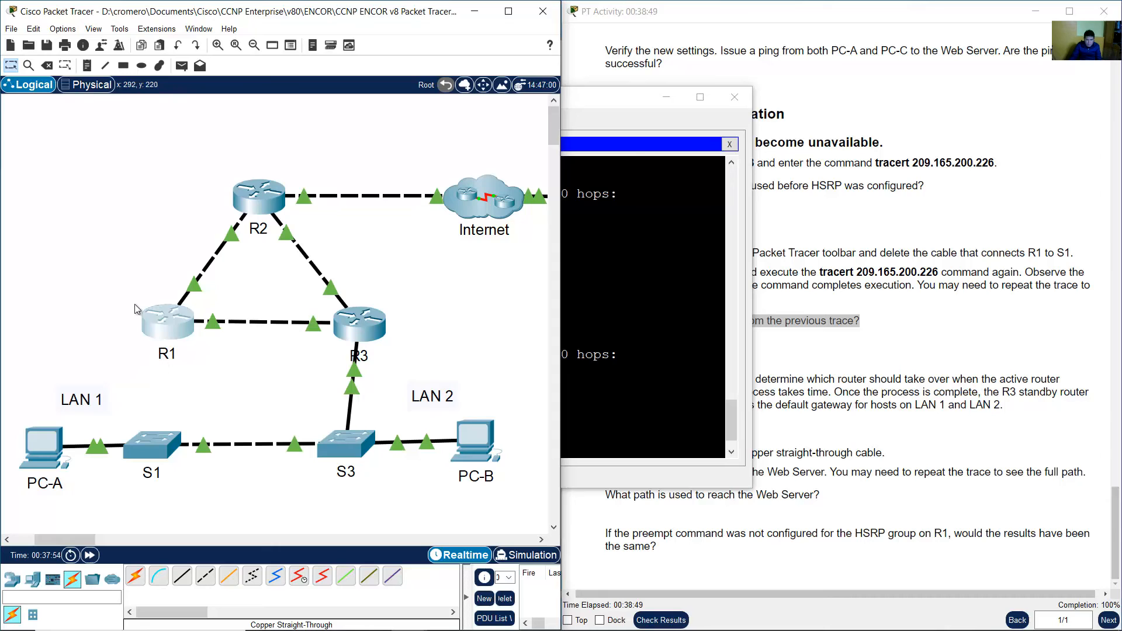
click(603, 277)
drag(388, 223, 530, 227)
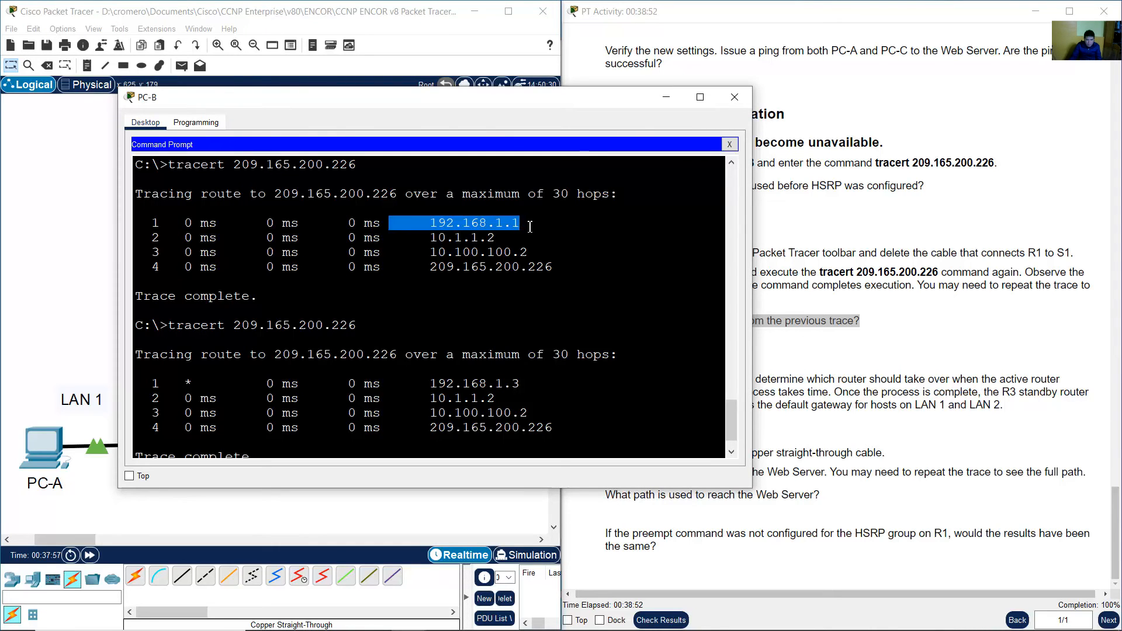
scroll(532, 243, down, 1)
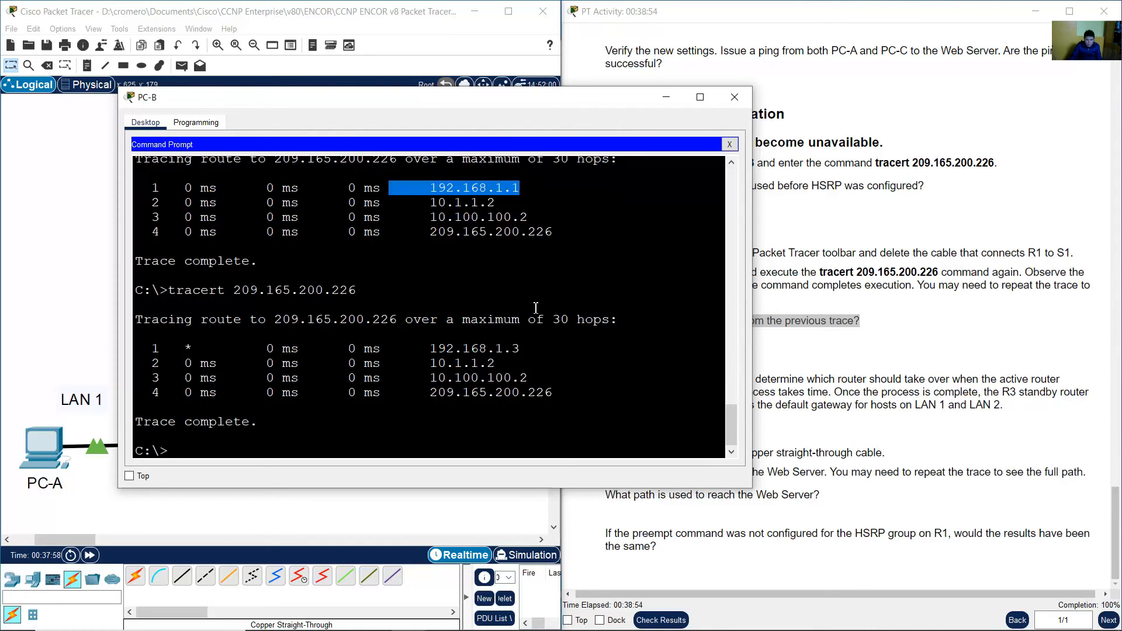
drag(66, 268, 170, 366)
click(618, 329)
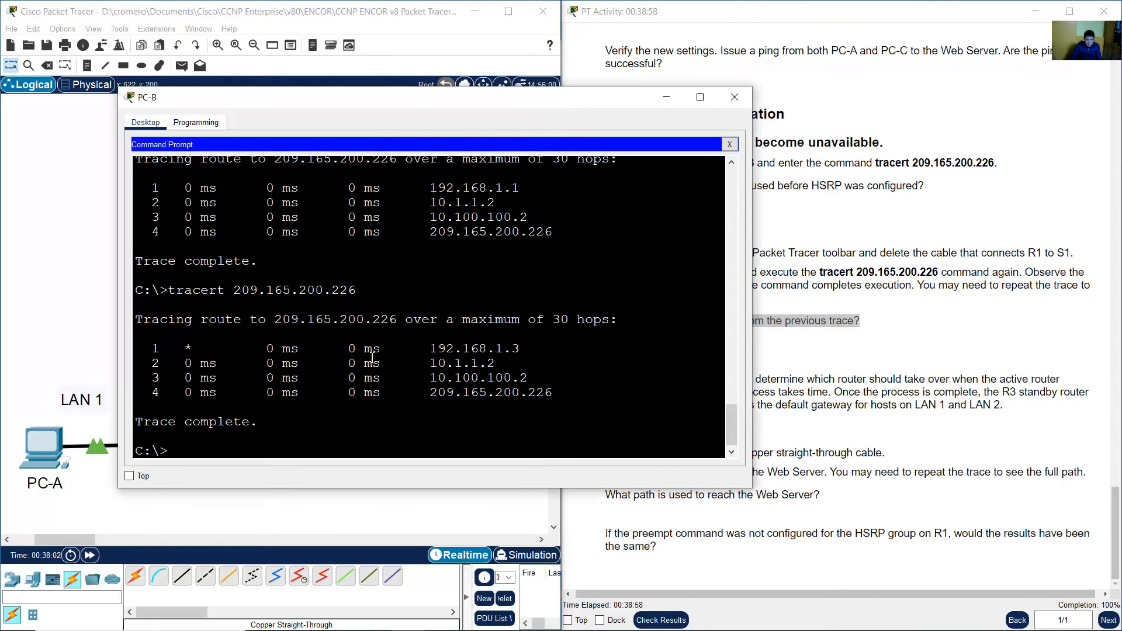
drag(425, 355, 530, 349)
click(989, 342)
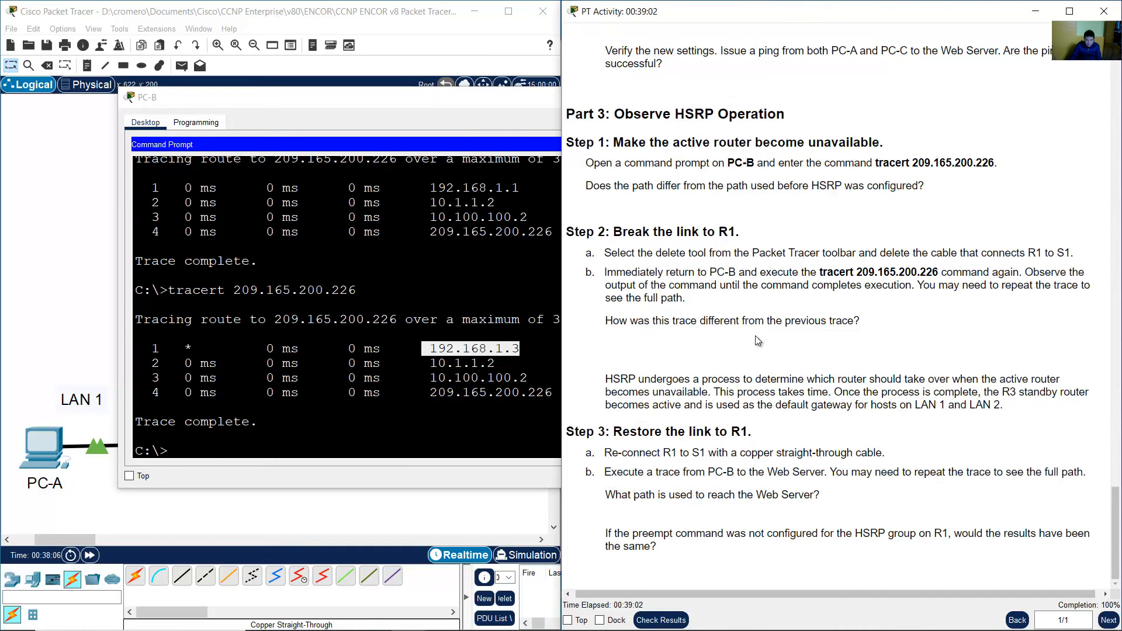
Read the HSRP failover explanation and the Step 3 instructions for restoring the link to R1.
drag(610, 328, 878, 326)
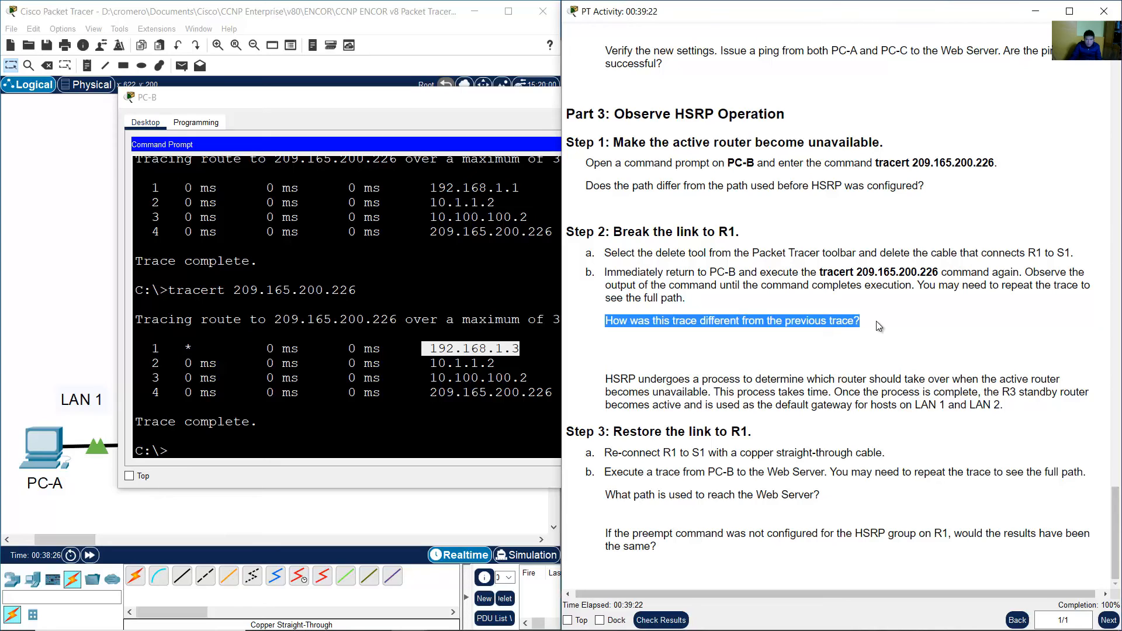
click(876, 321)
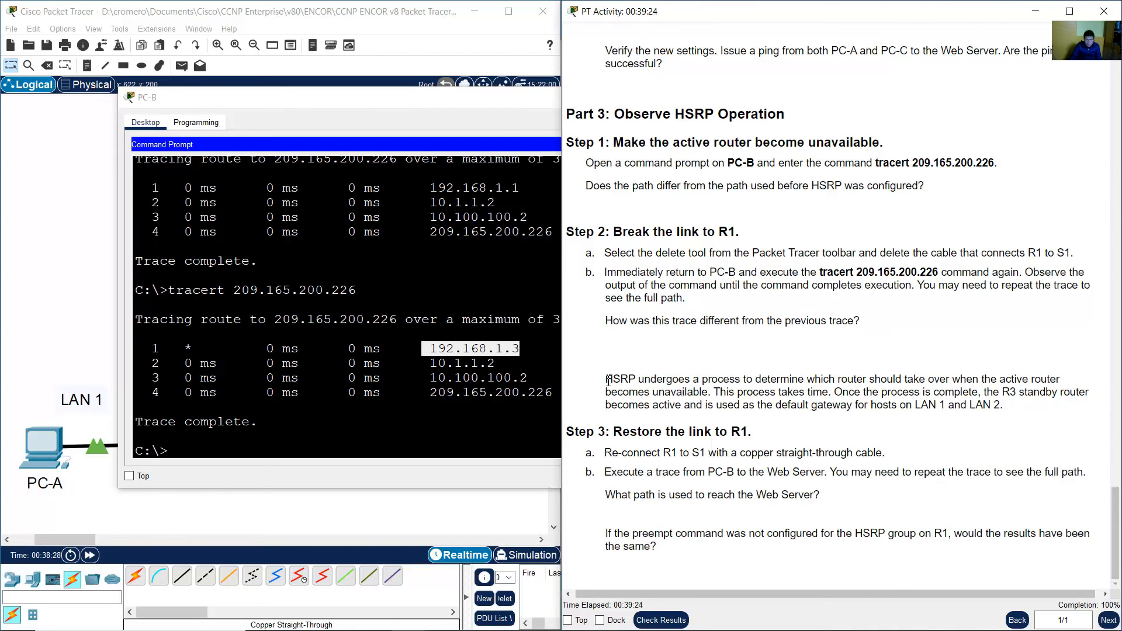
drag(611, 380, 1009, 400)
click(936, 394)
drag(613, 433, 763, 434)
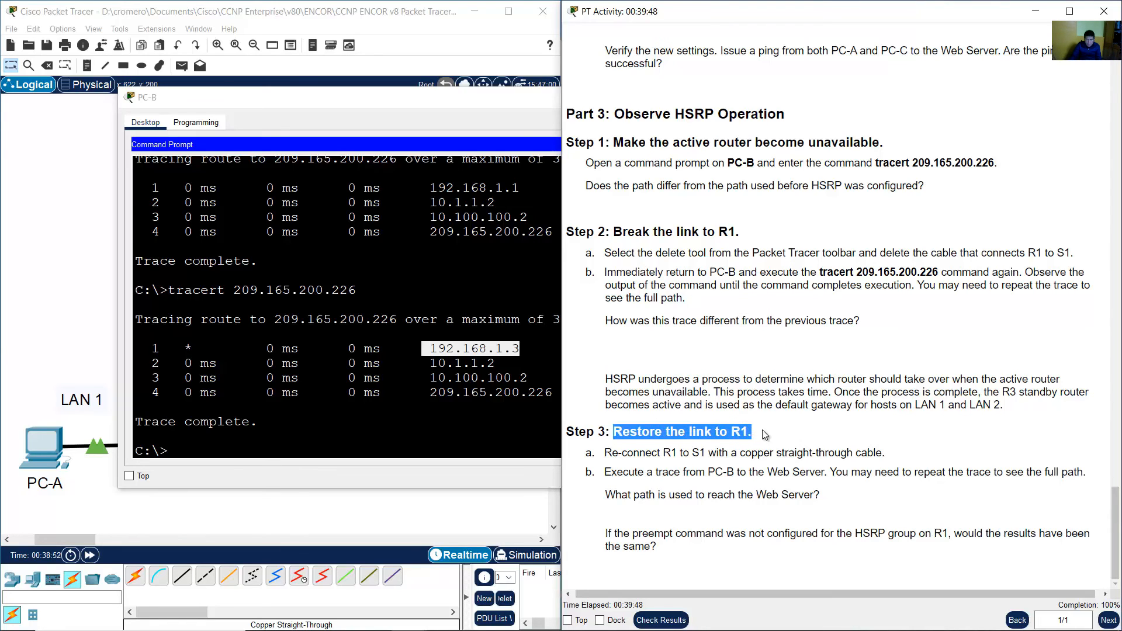
click(782, 430)
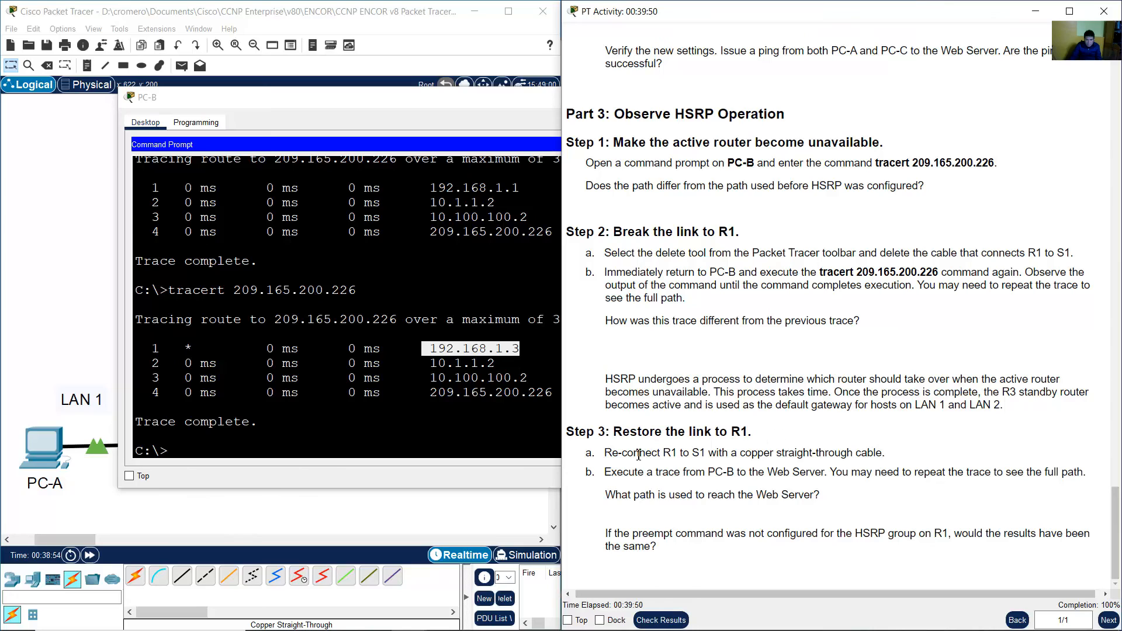
drag(605, 453, 896, 460)
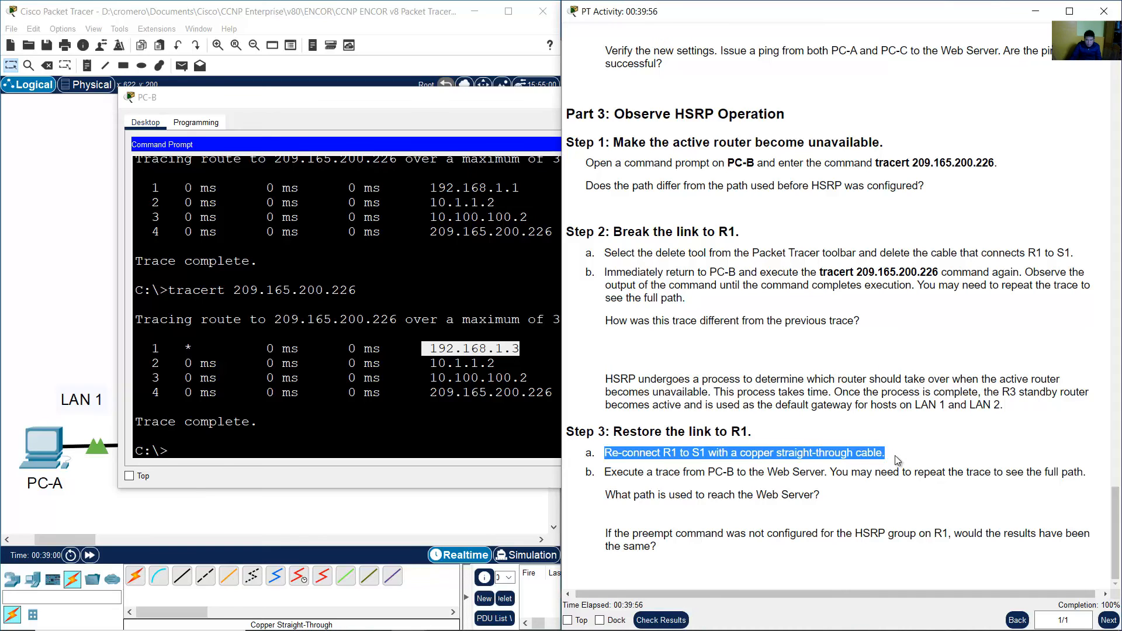
click(82, 301)
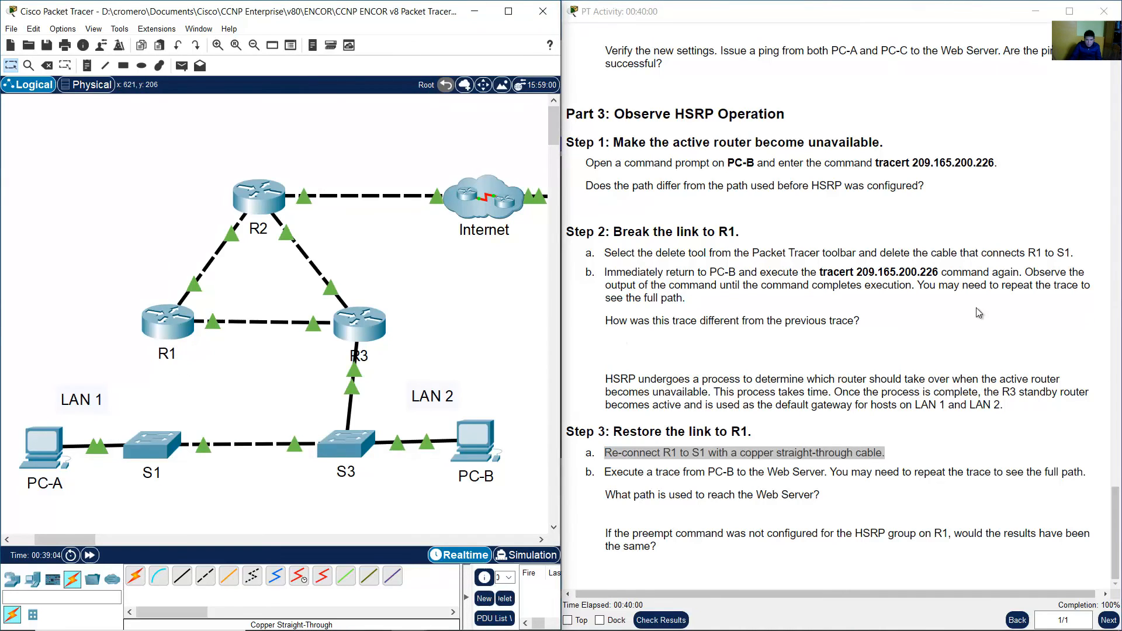
Scroll to the addressing table and check R1's G0/1 interface address.
drag(1118, 520, 1110, 93)
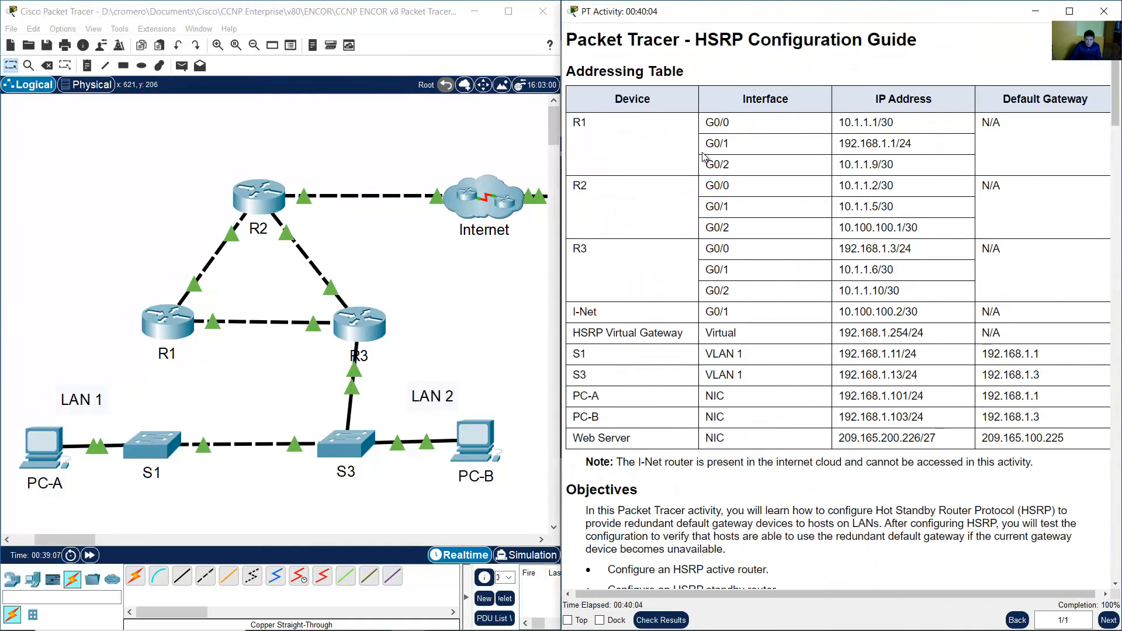
drag(704, 142, 930, 150)
click(220, 385)
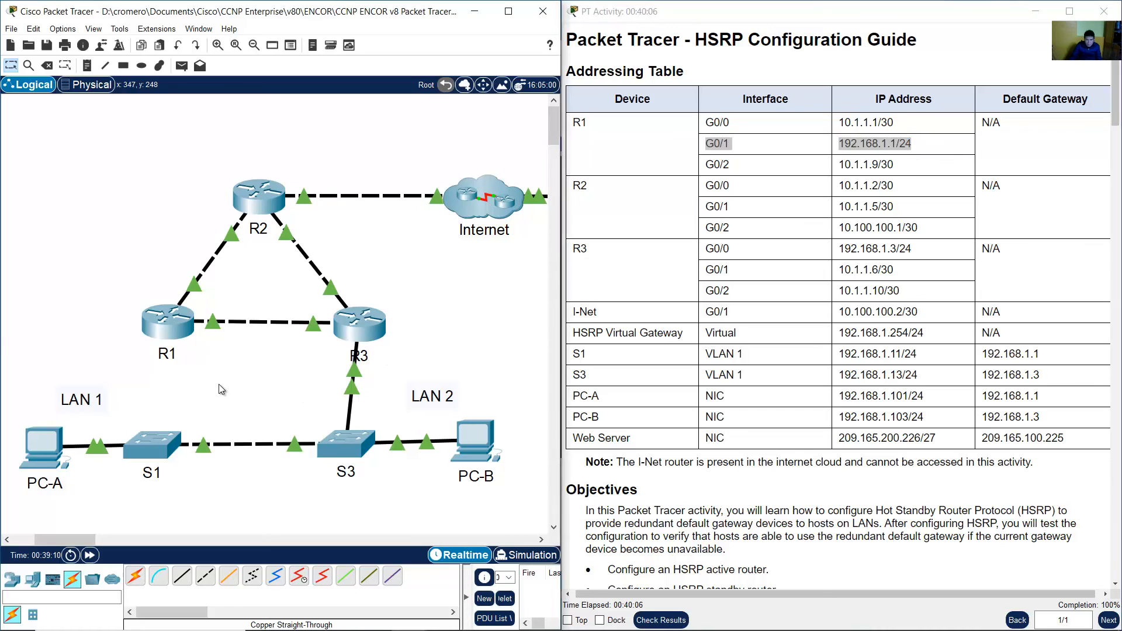
Reconnect R1's GigabitEthernet0/1 to S1's GigabitEthernet0/2 with a copper straight-through cable.
click(182, 577)
click(179, 323)
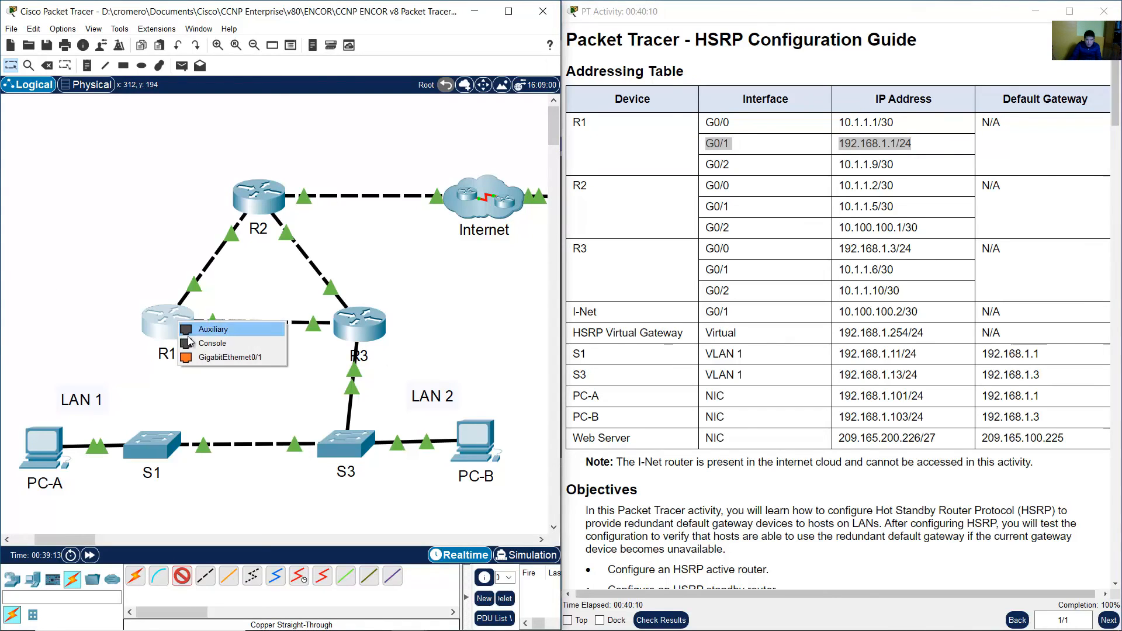
click(225, 363)
click(158, 445)
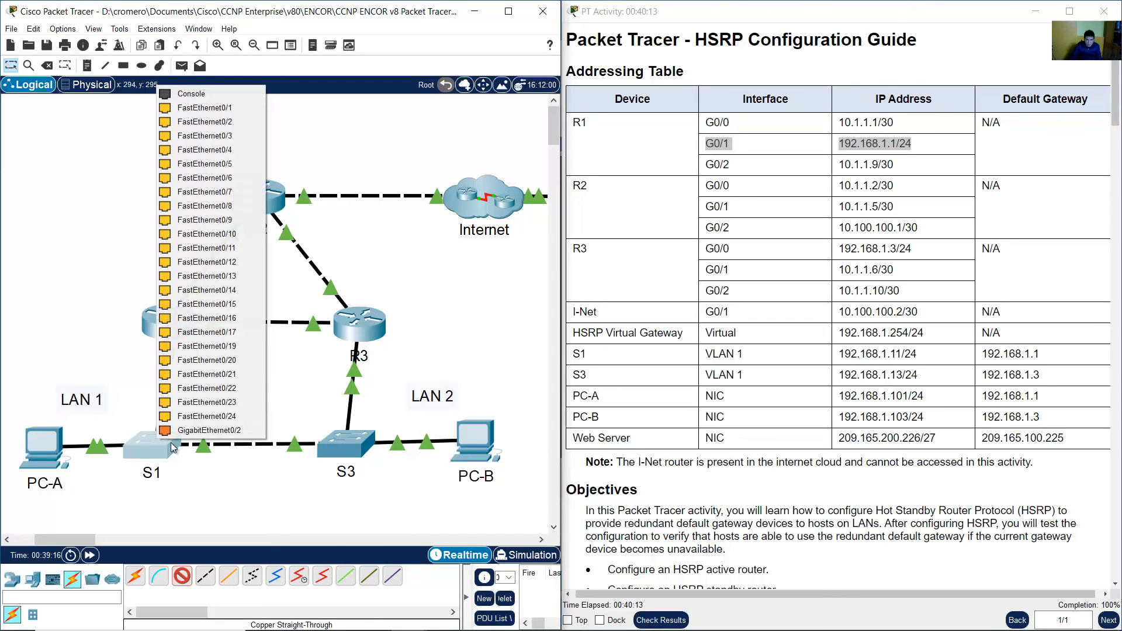
click(209, 431)
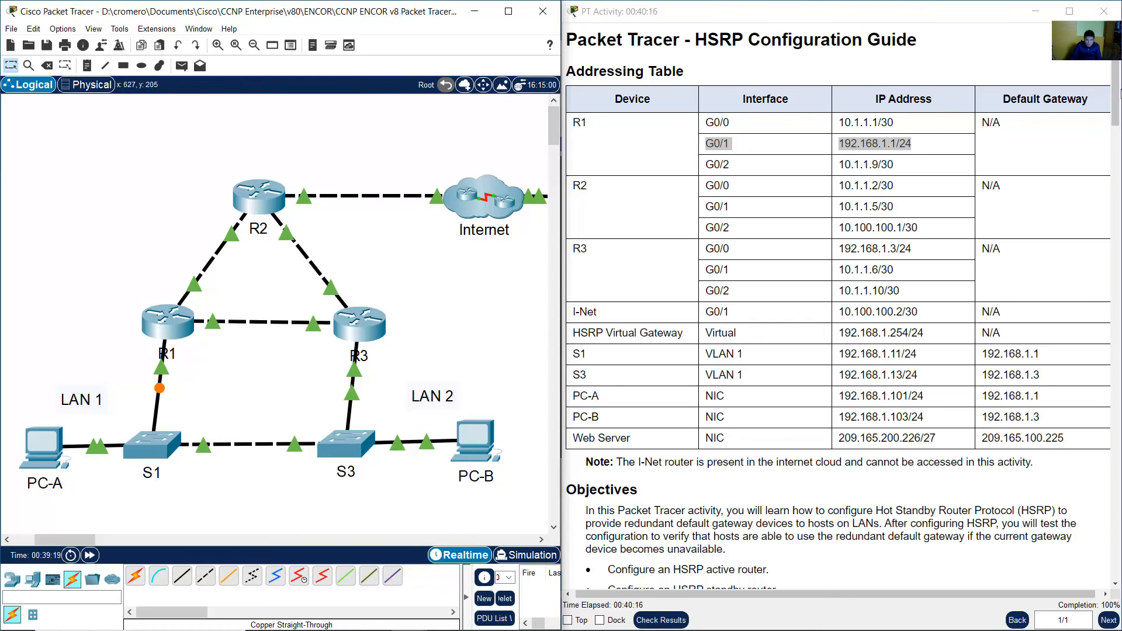
Read the Step 3 instructions for tracing from PC-B to the Web Server after restoring the link.
drag(1115, 116, 1107, 569)
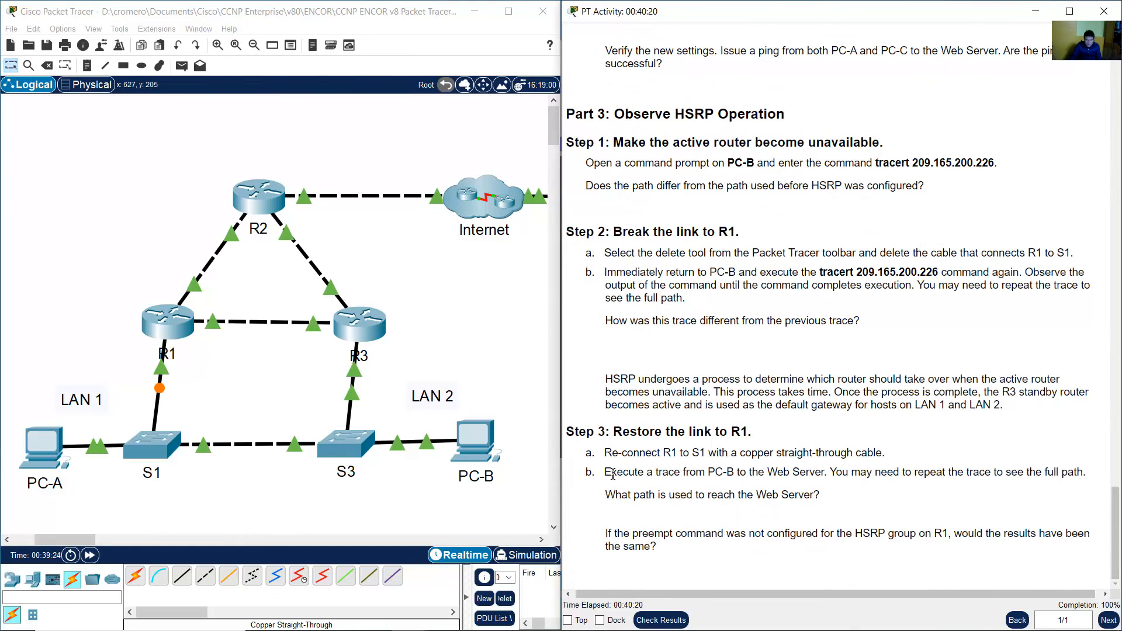
click(230, 409)
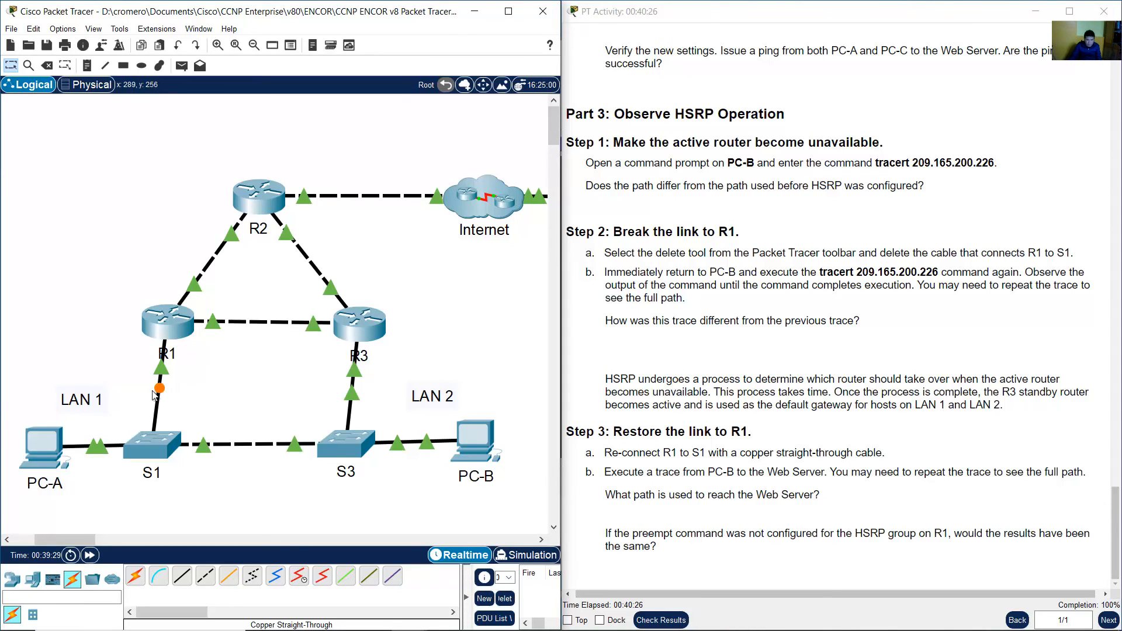
click(736, 466)
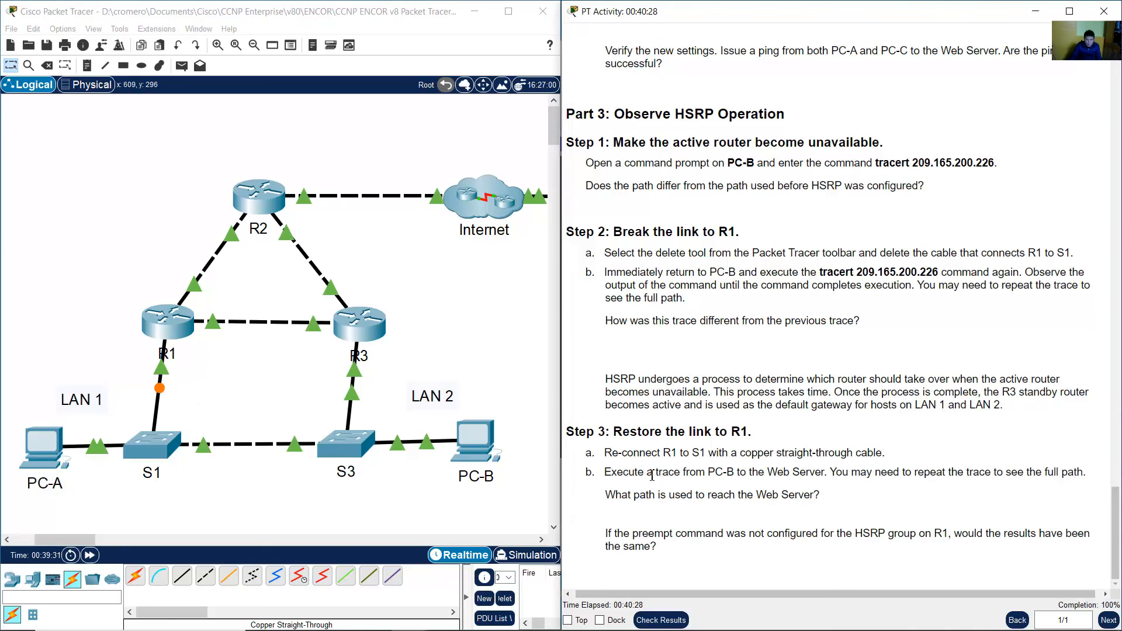
drag(605, 475, 1086, 476)
click(842, 476)
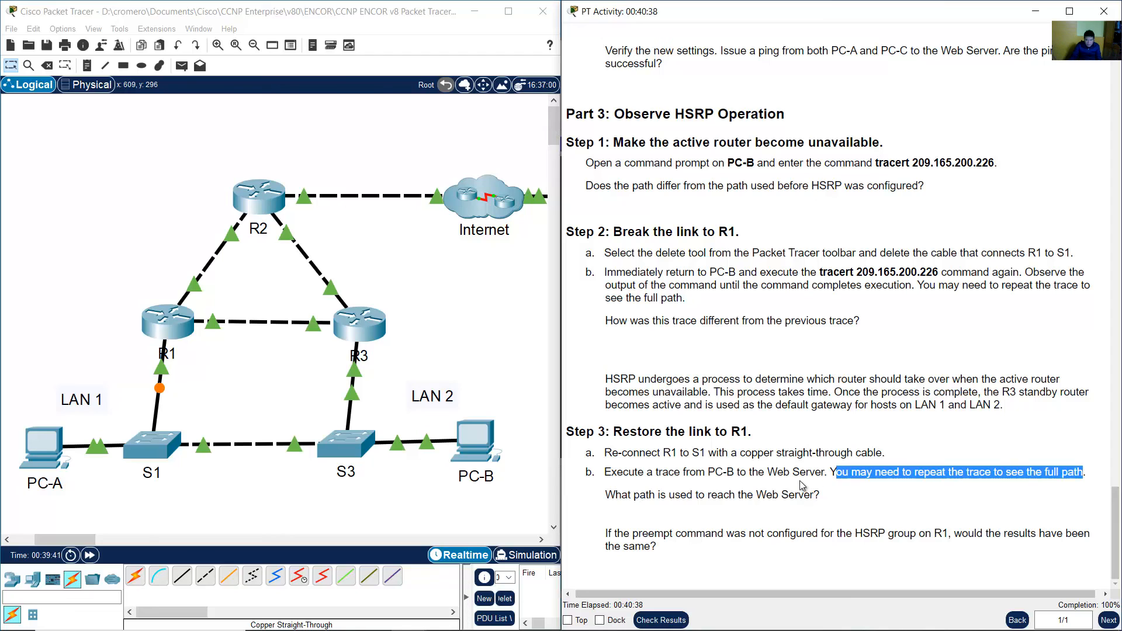
click(799, 481)
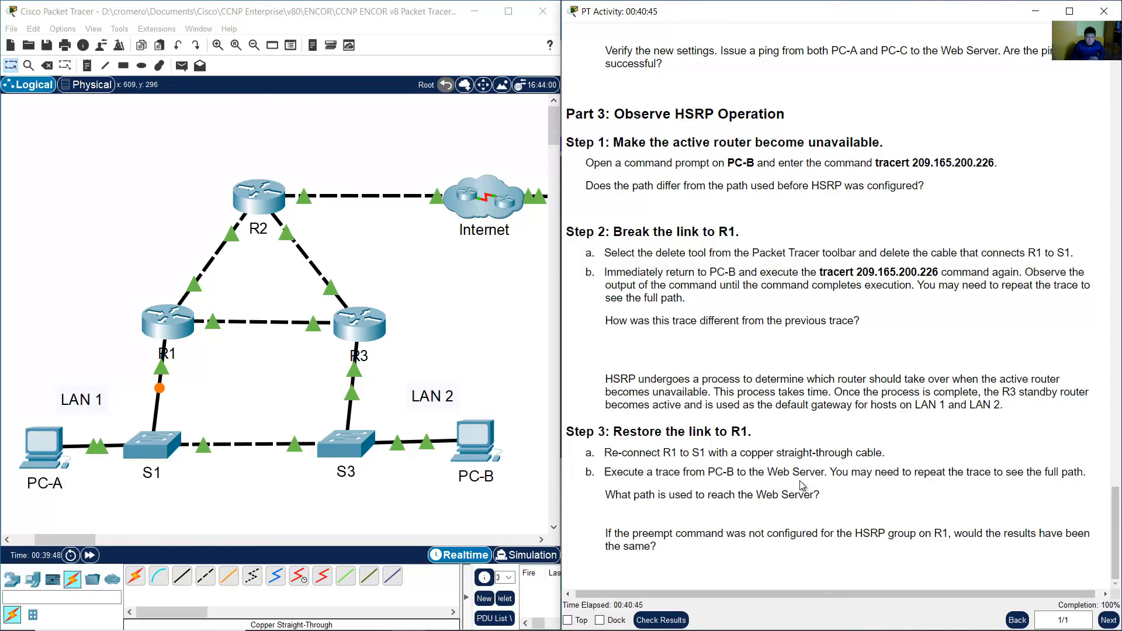
Open PC-B's command prompt and rerun tracert 209.165.200.226, repeating it until the full path completes.
click(121, 390)
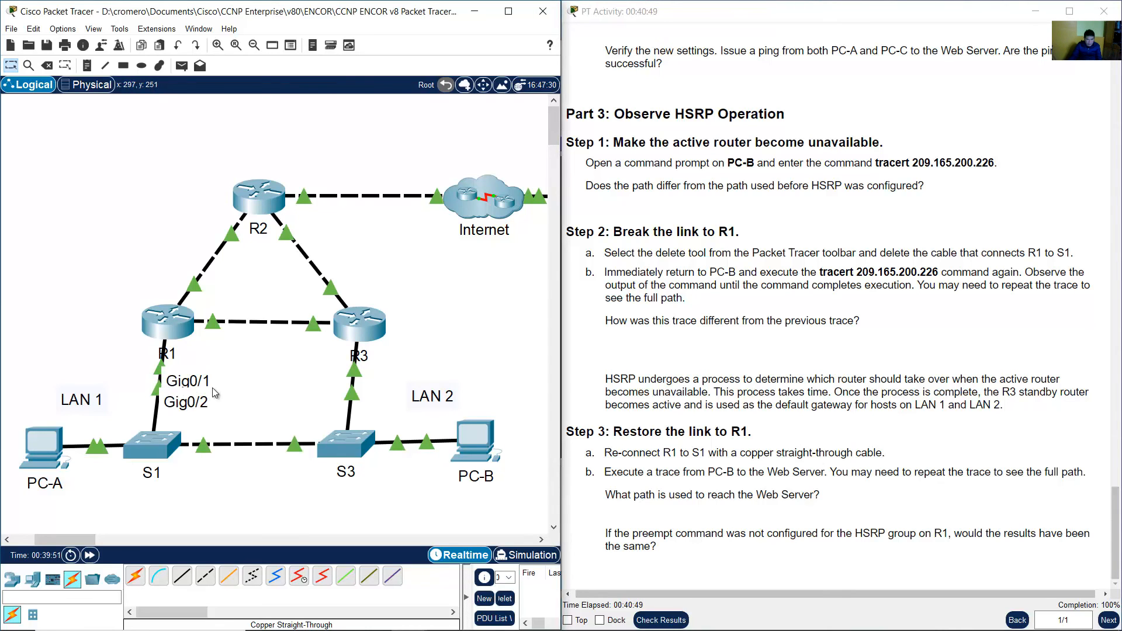
click(478, 435)
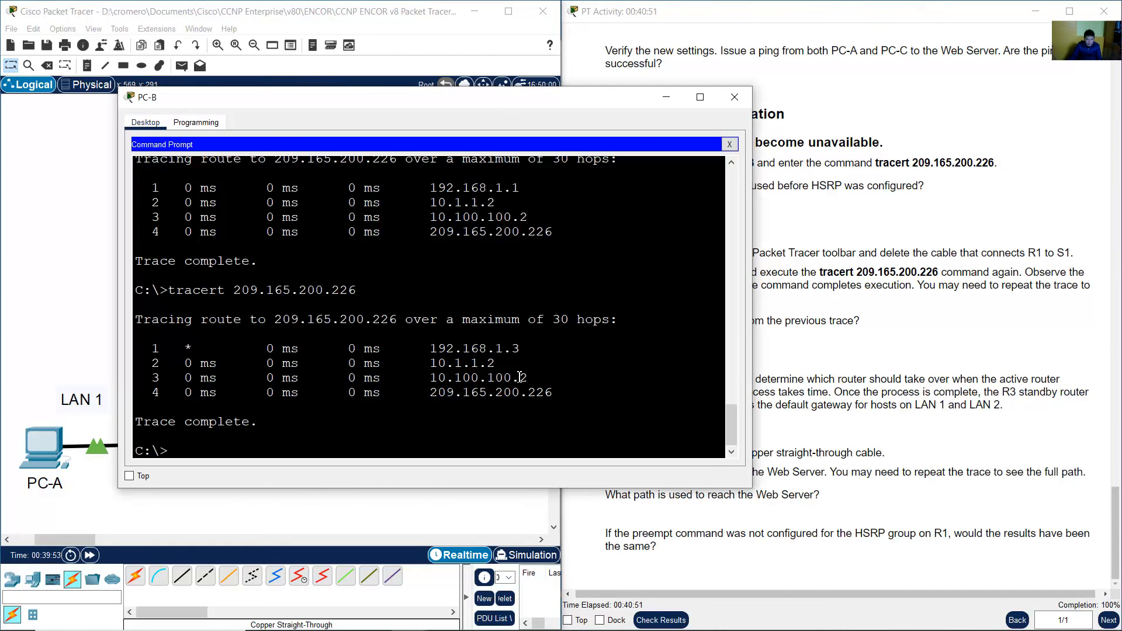
key(Up)
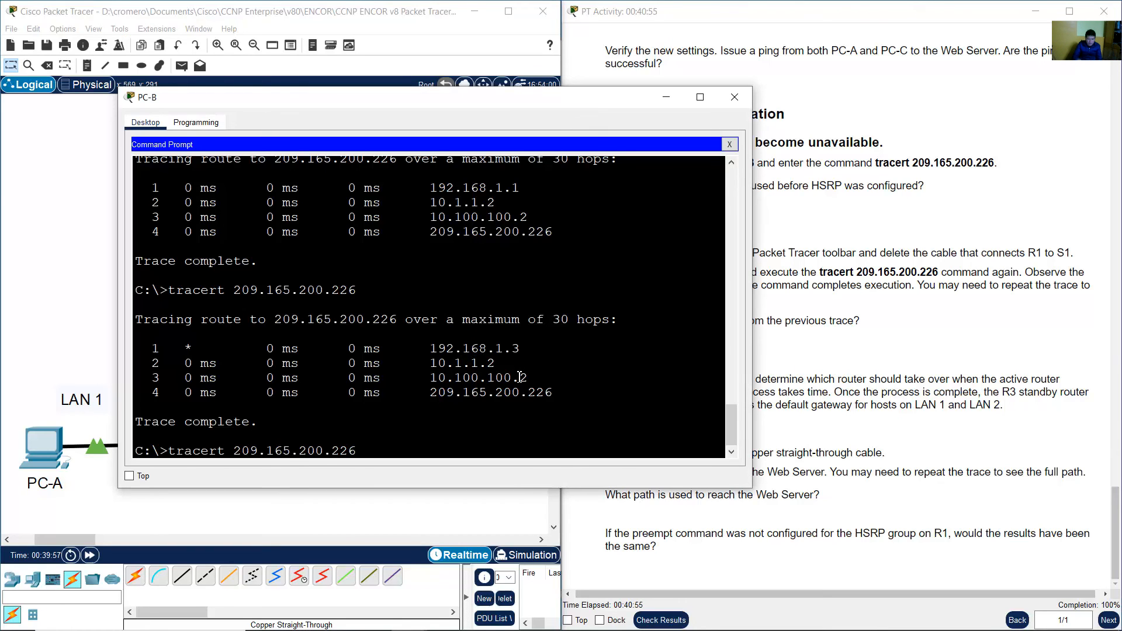
key(Return)
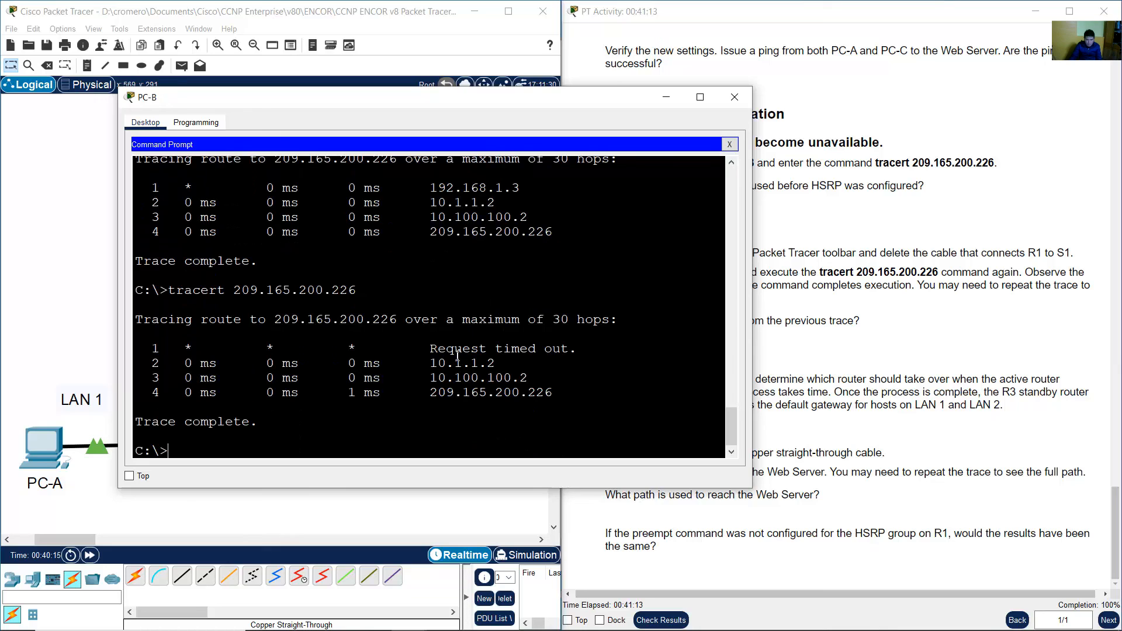
drag(430, 350, 588, 350)
key(Up)
key(Return)
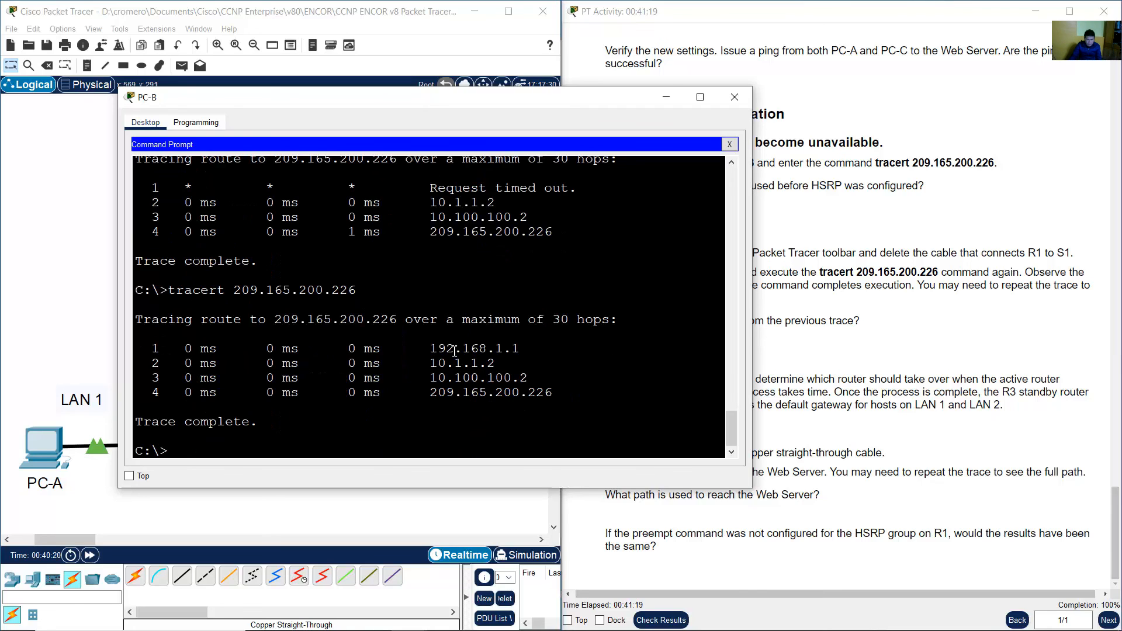
Compare the first hop of the latest trace with the earlier timed-out trace against the Step 3 path question.
drag(413, 350, 537, 350)
click(798, 448)
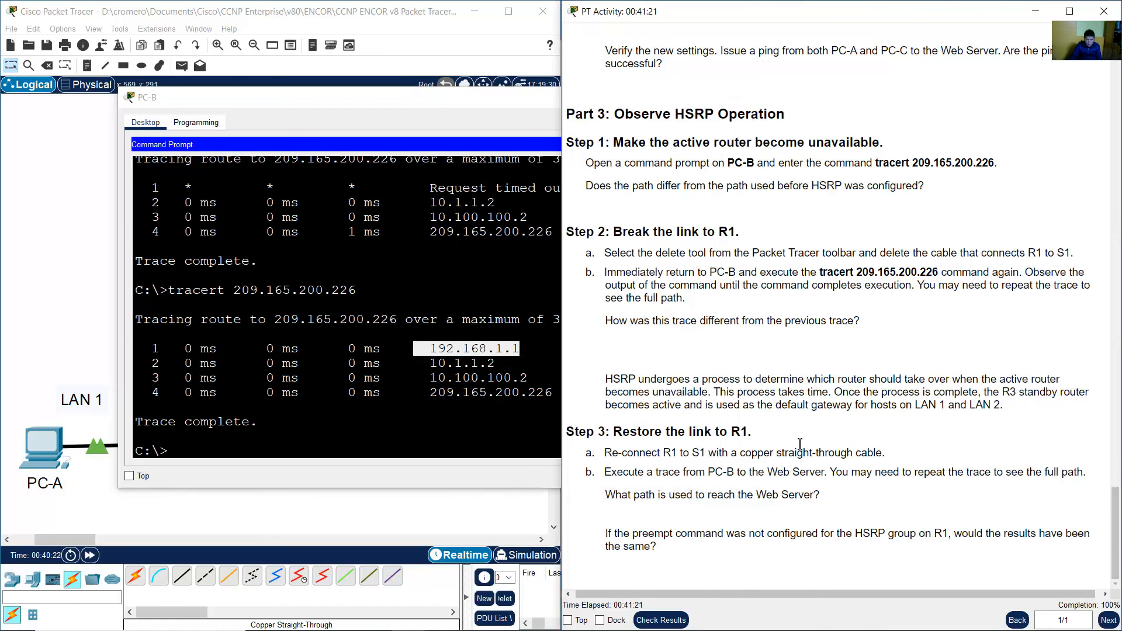
drag(692, 496, 819, 498)
click(608, 494)
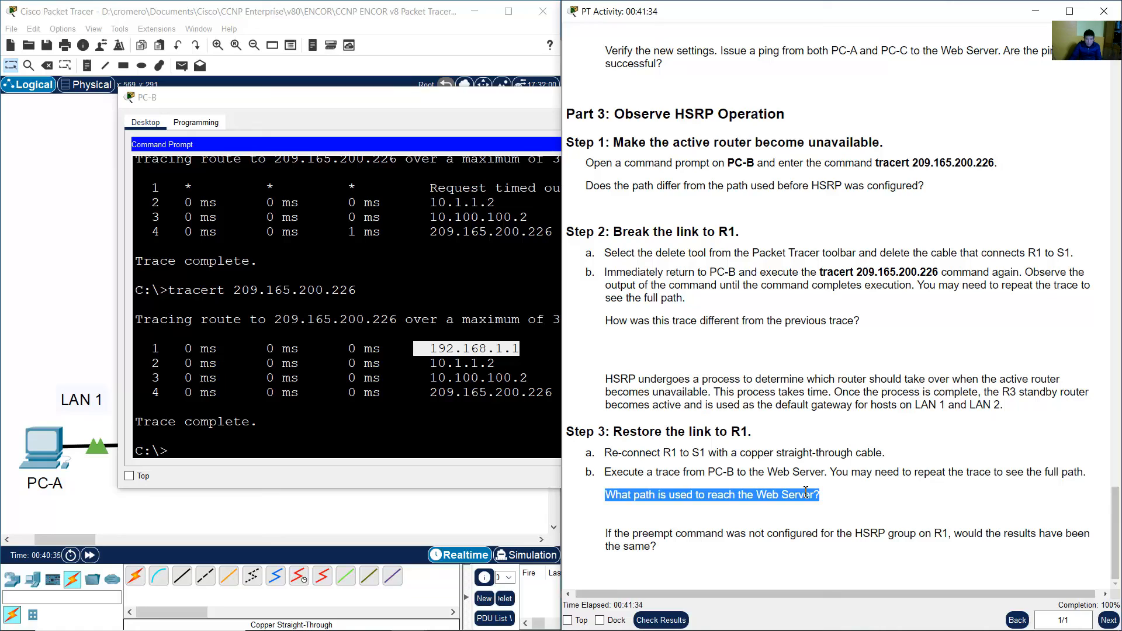
click(434, 334)
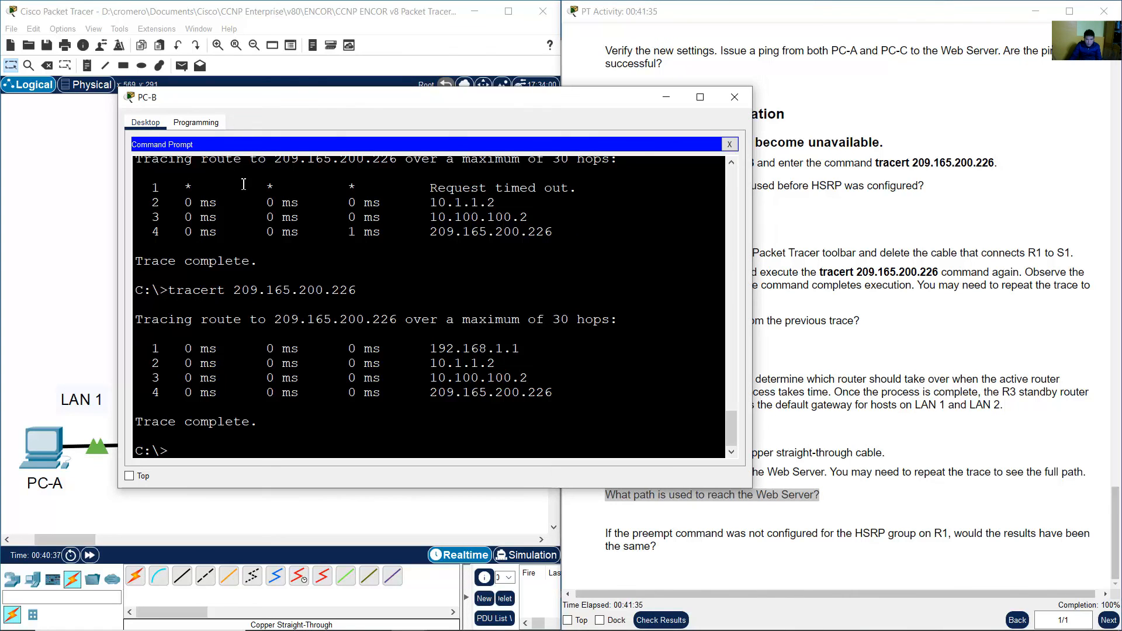
drag(153, 186, 578, 188)
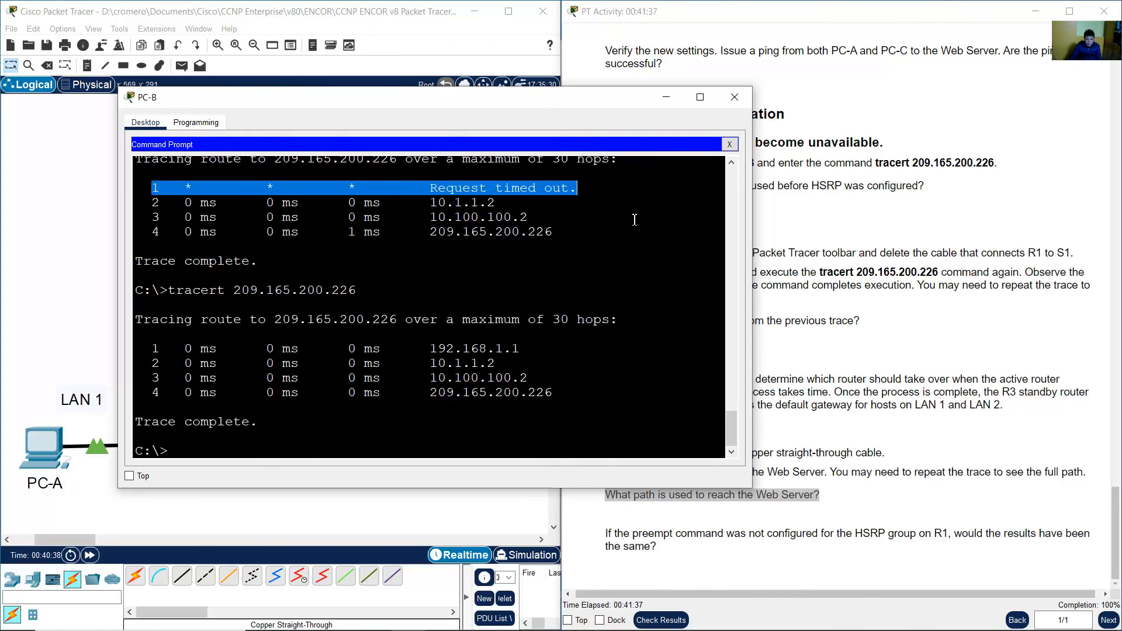
click(865, 450)
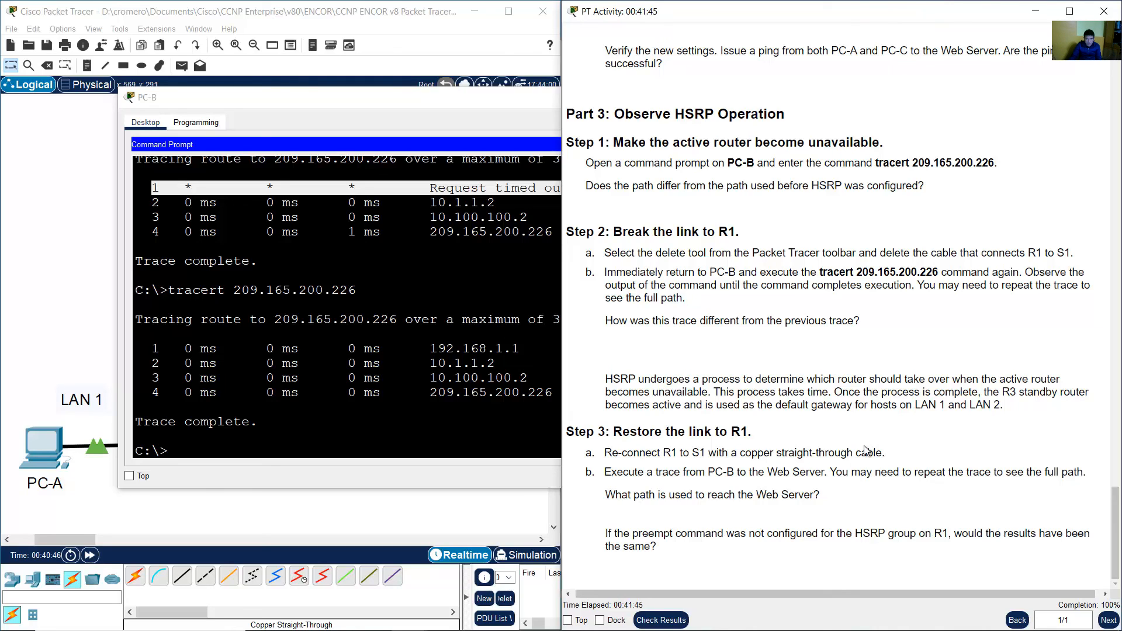
click(438, 349)
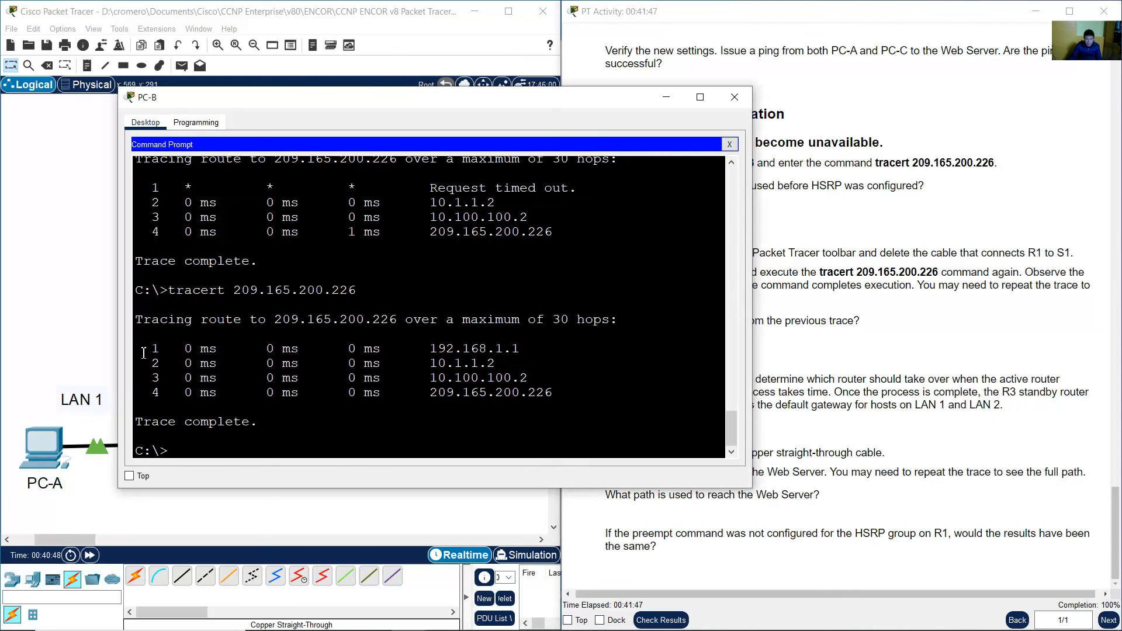
drag(144, 353, 570, 352)
mouse_move(734, 430)
mouse_down()
mouse_move(733, 412)
mouse_move(731, 446)
mouse_up()
click(1001, 469)
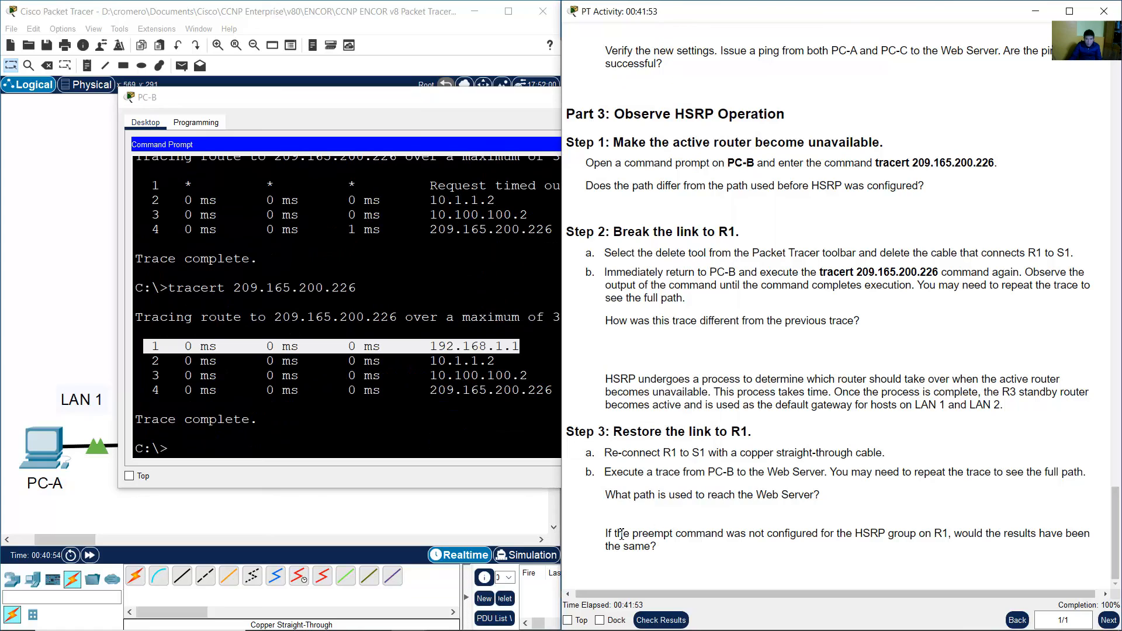
Read the question about the preempt command on R1 and close PC-B's window.
drag(605, 534, 842, 549)
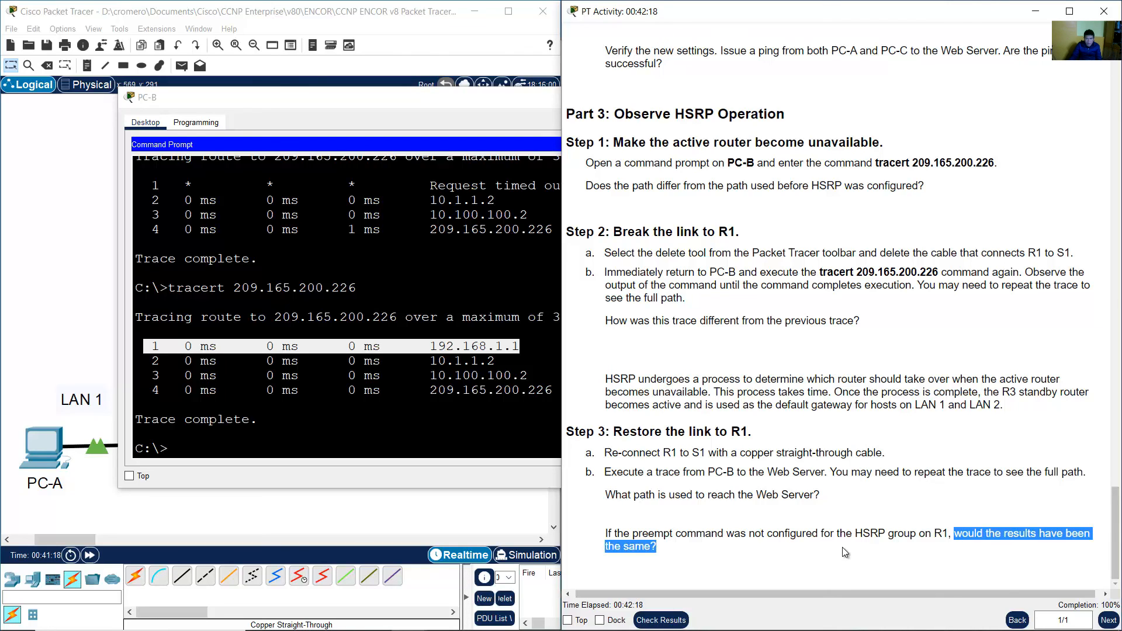
click(769, 530)
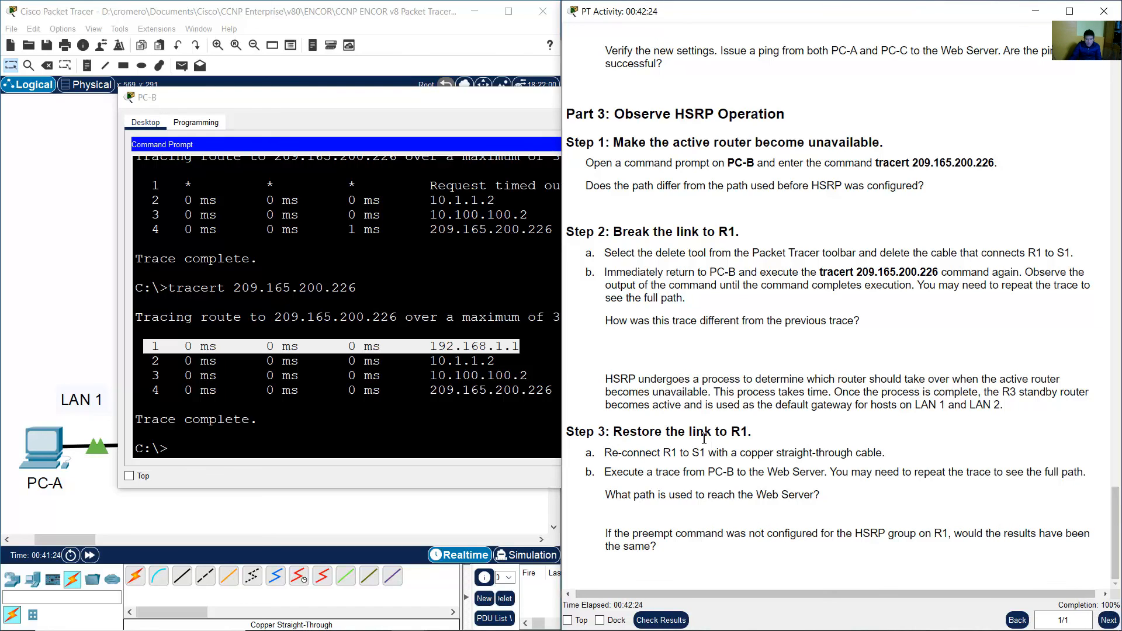
click(427, 311)
click(736, 96)
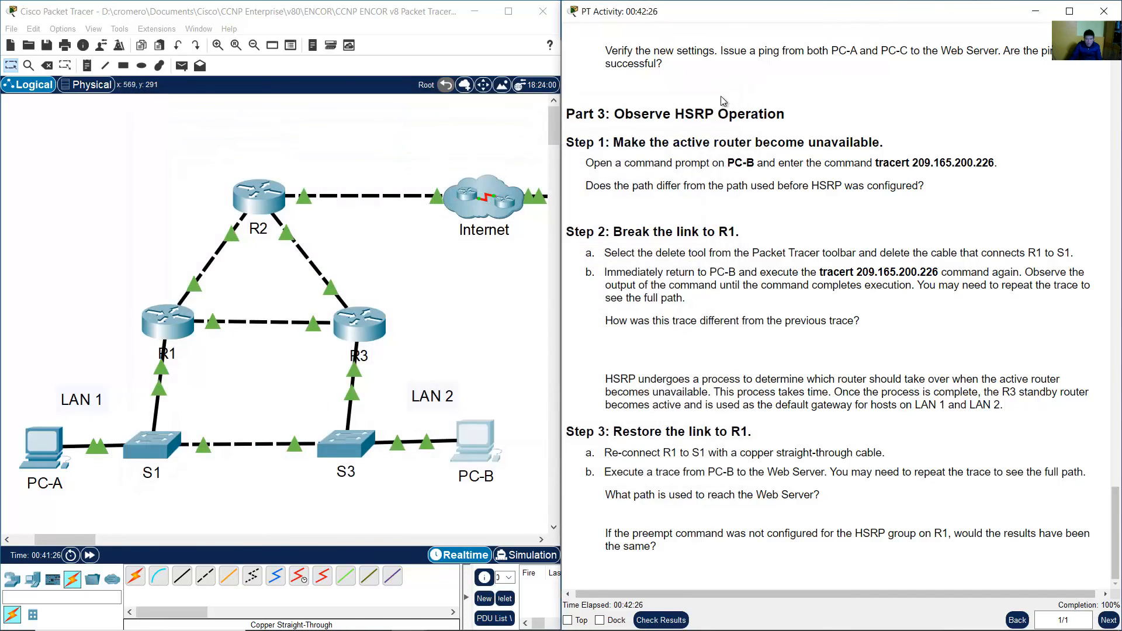